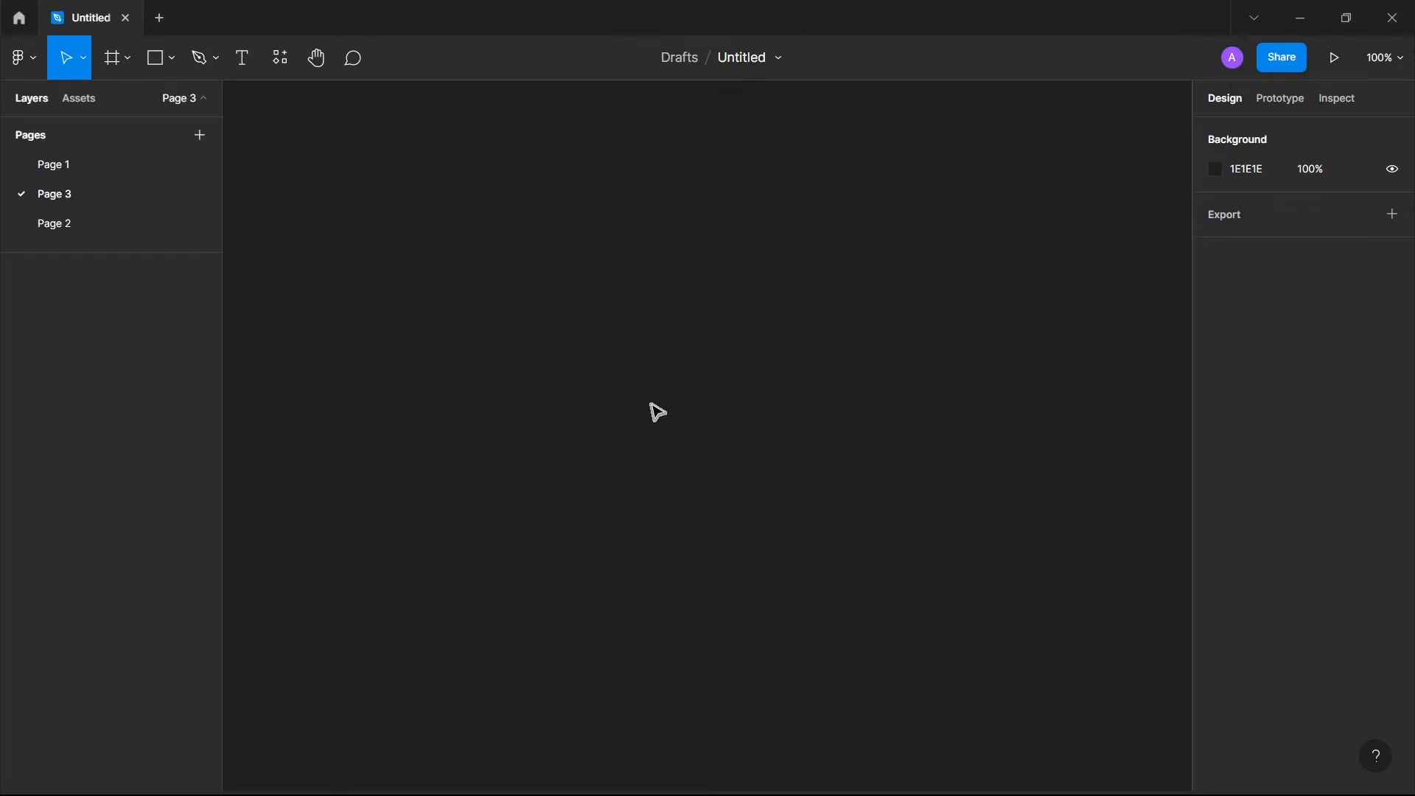
Step: Paste the VillageBank landing page image for reference and delete it from the canvas
key("ctrl+v")
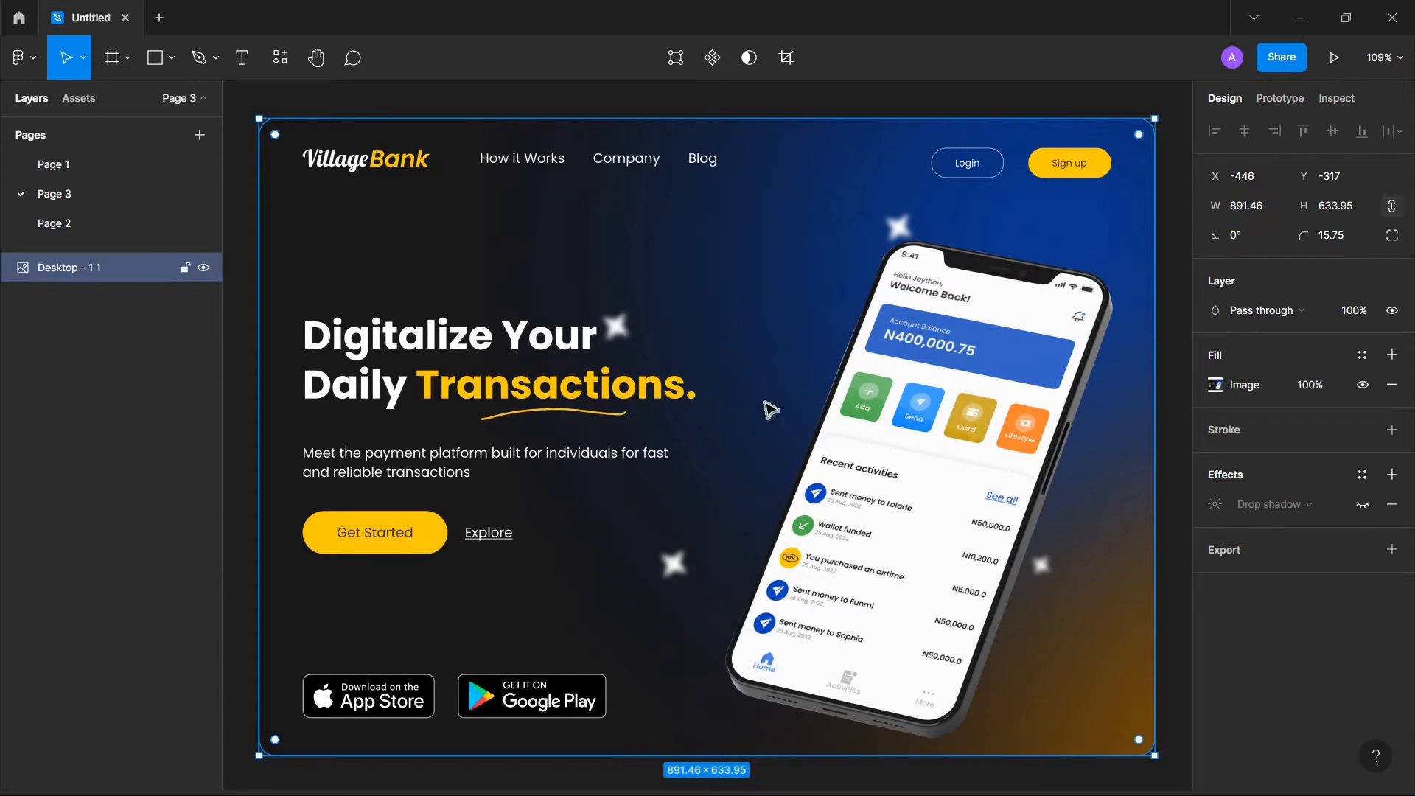
scroll(770, 410, "down", 5)
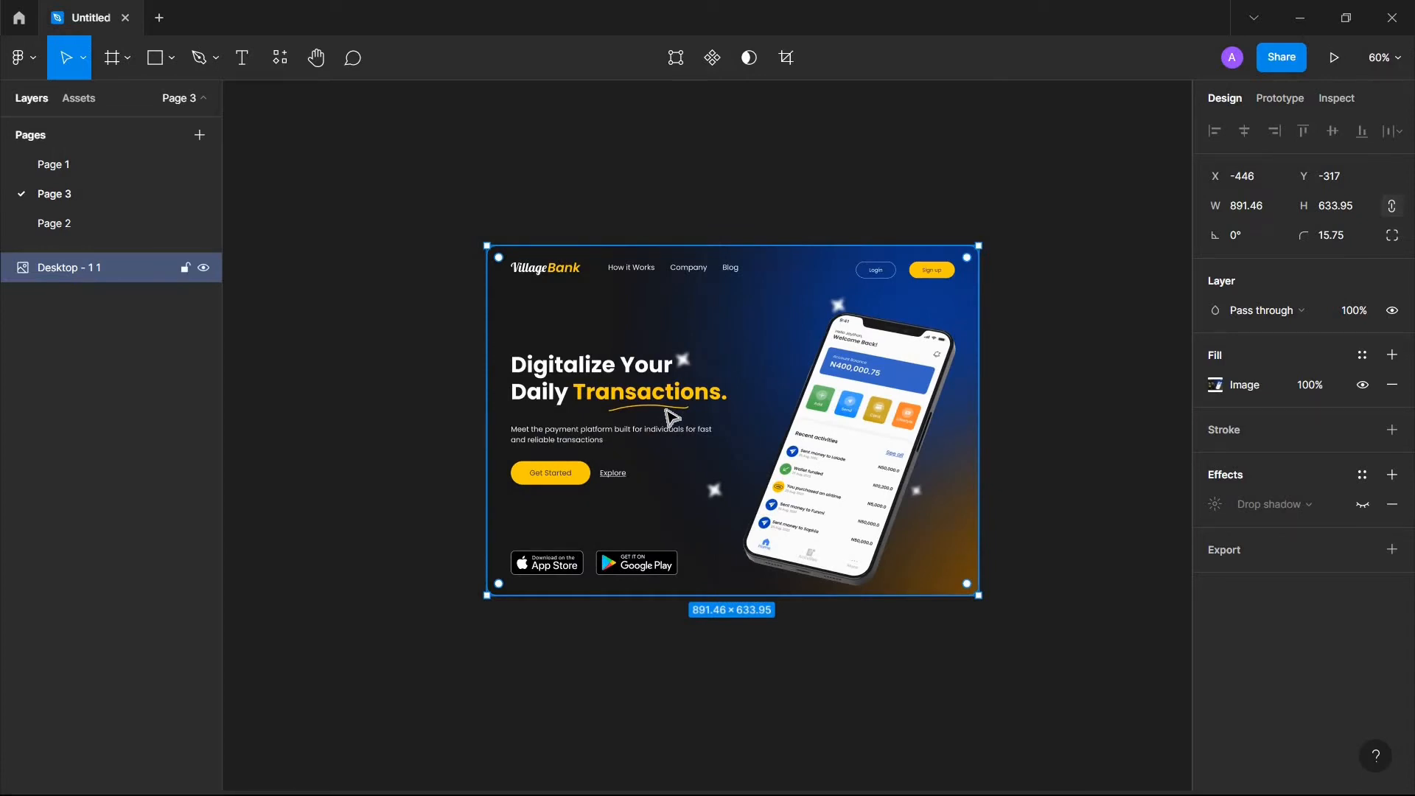
key("Delete")
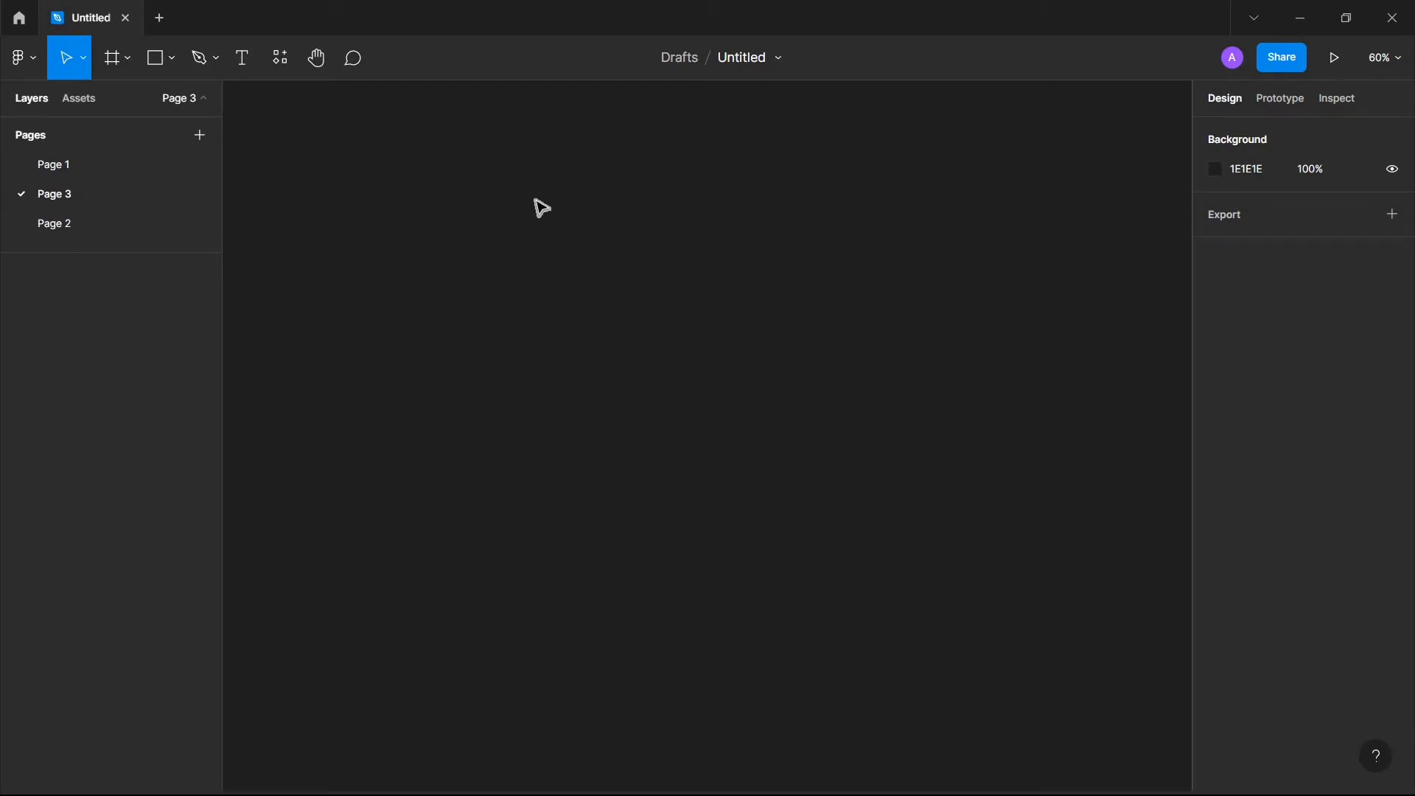
Step: Create a new frame from the Desktop preset of 1440 × 1024
left_click(114, 70)
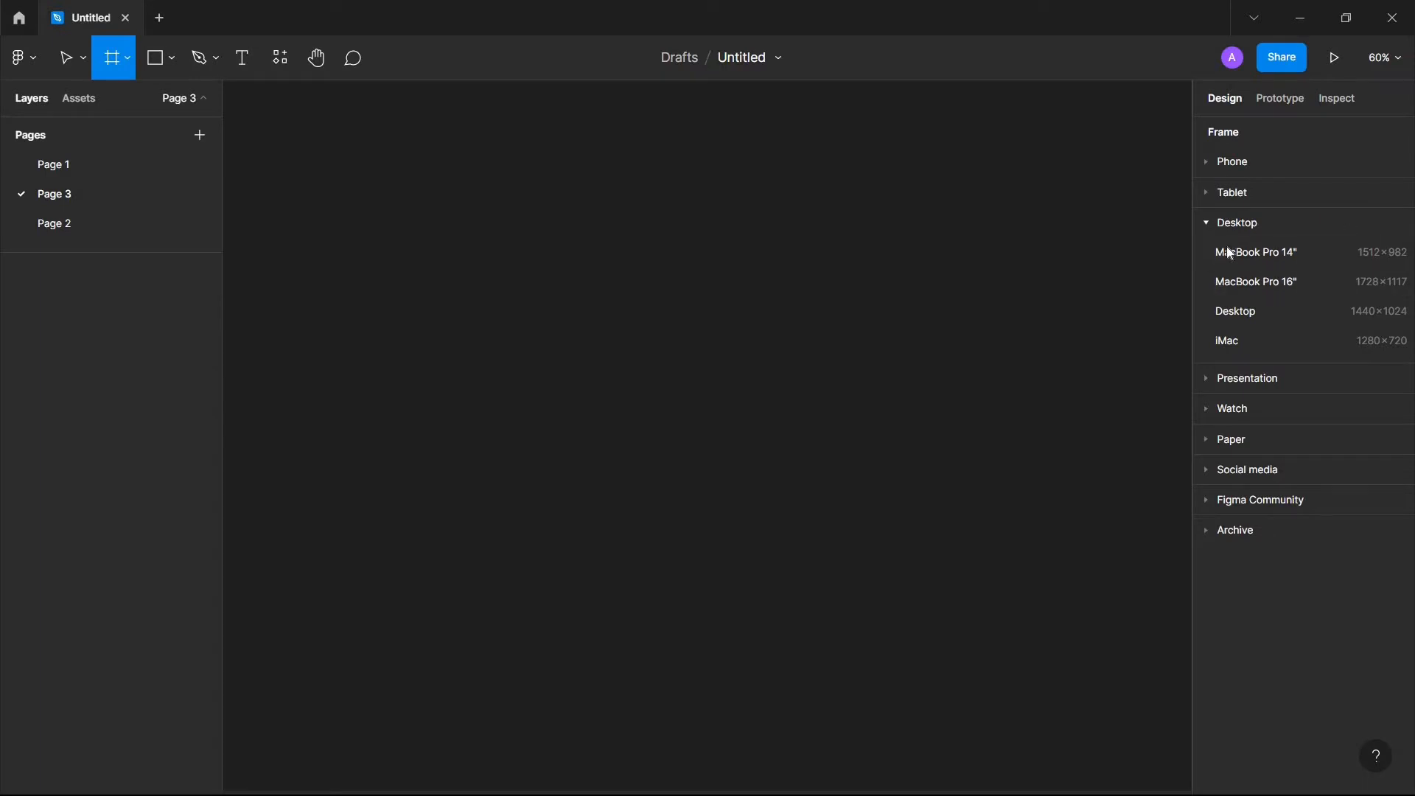
left_click(1283, 311)
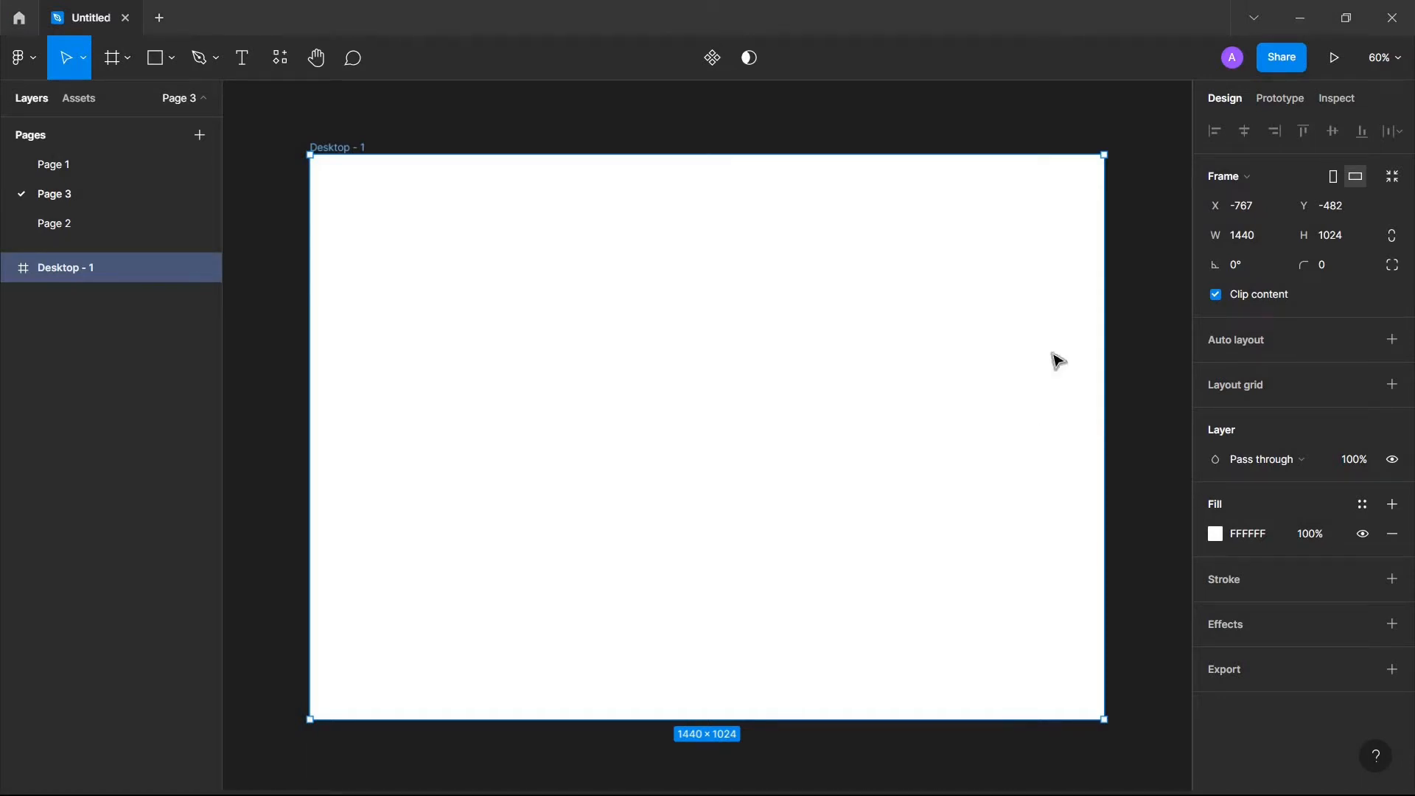
Step: Add a column layout grid to the desktop frame with a count of 12 and a margin of 70
left_click(1222, 393)
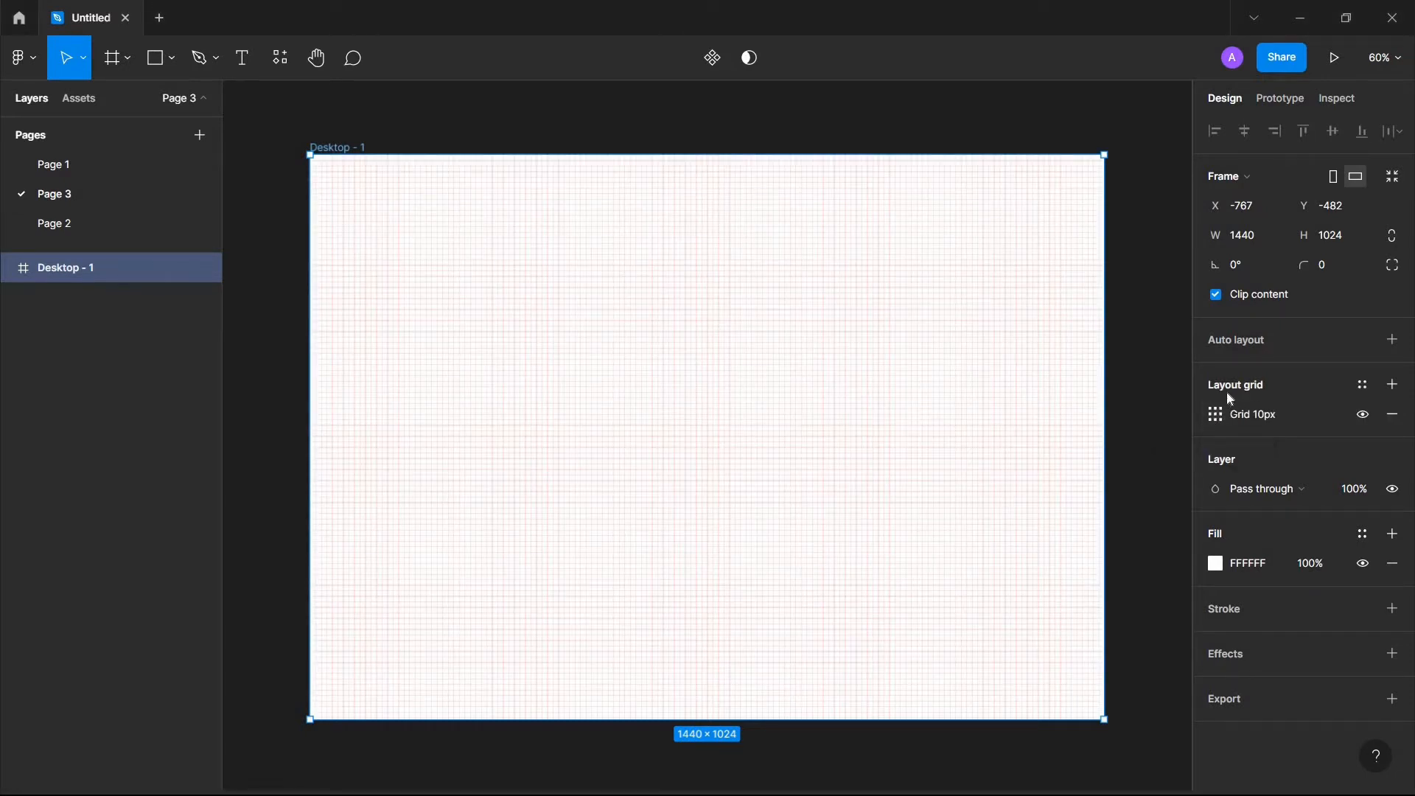
key("ctrl+z")
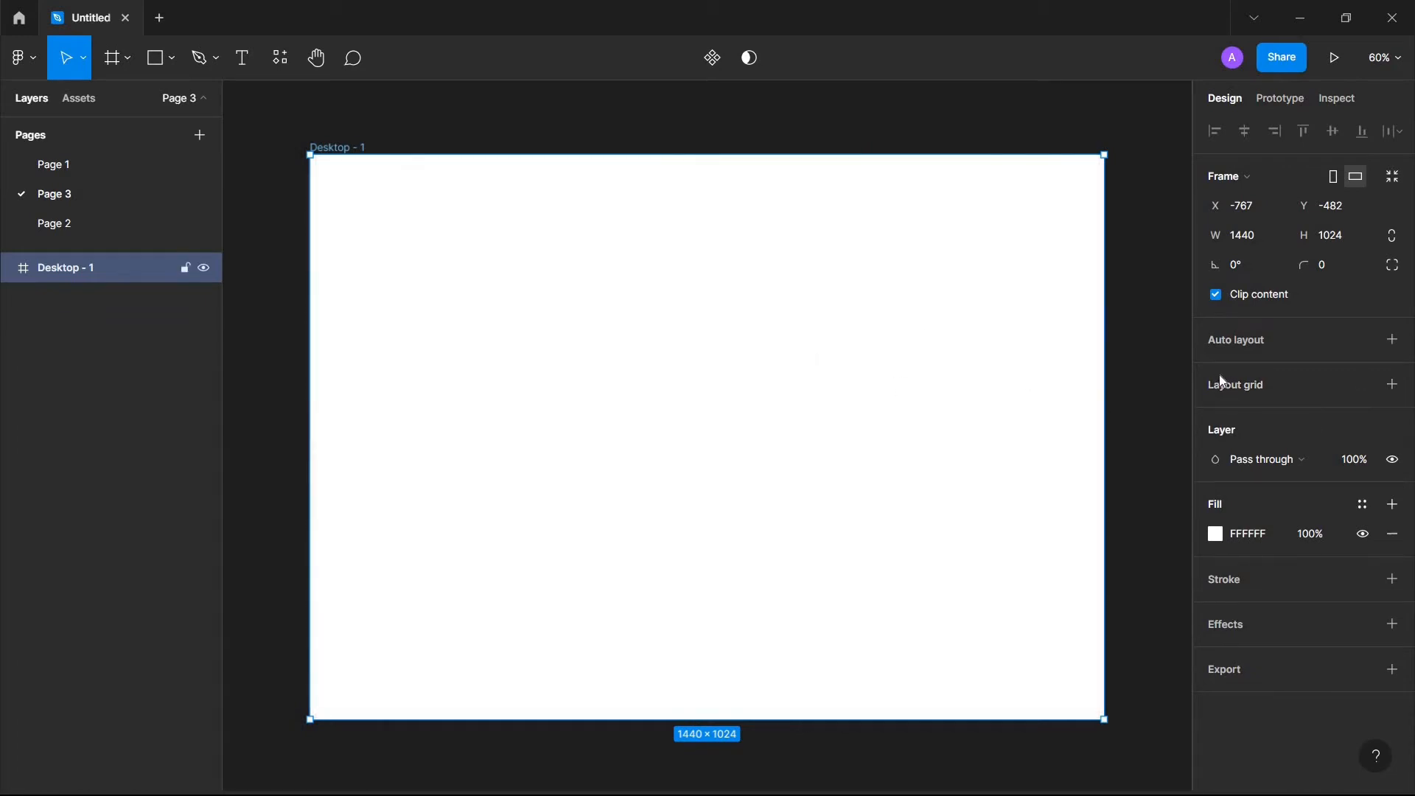
left_click(1394, 384)
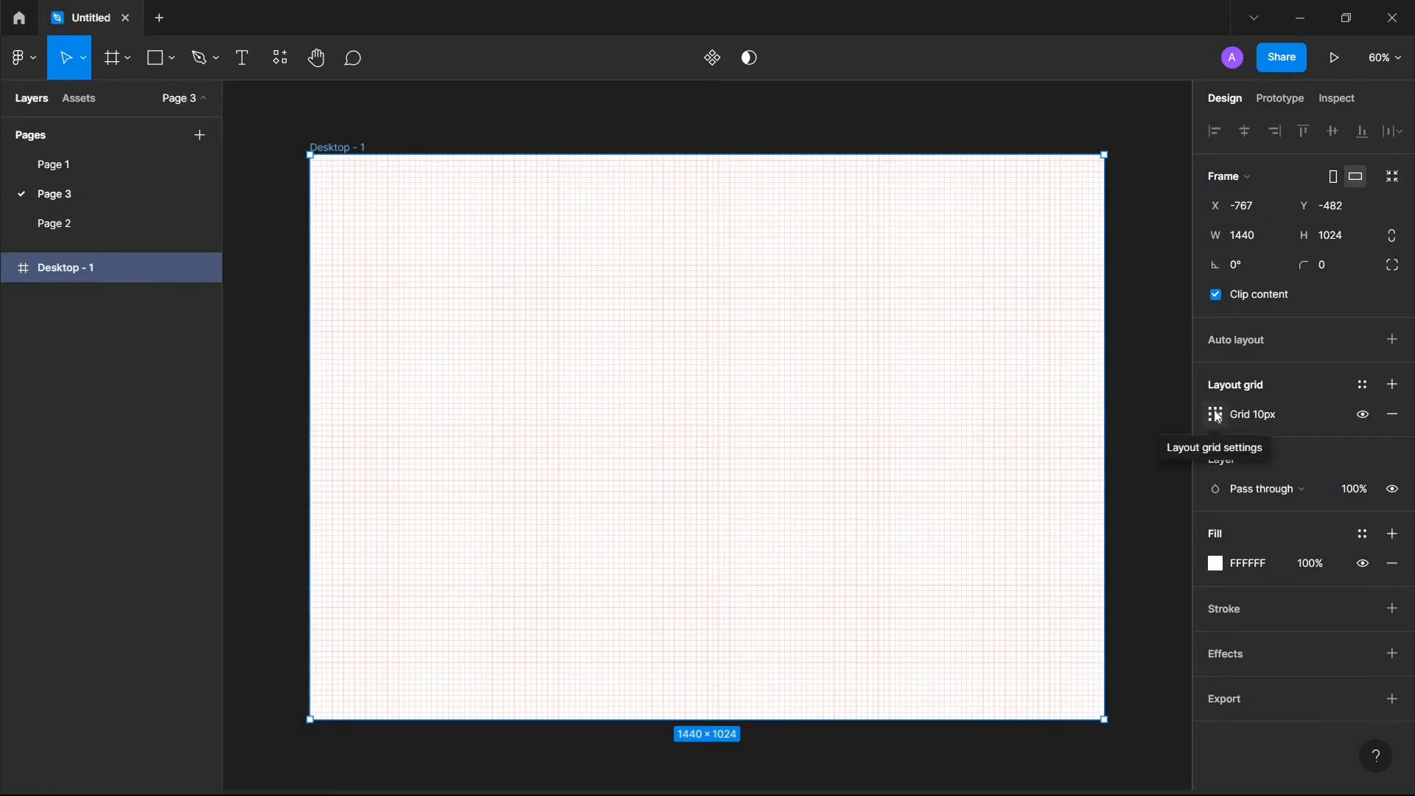
left_click(1215, 415)
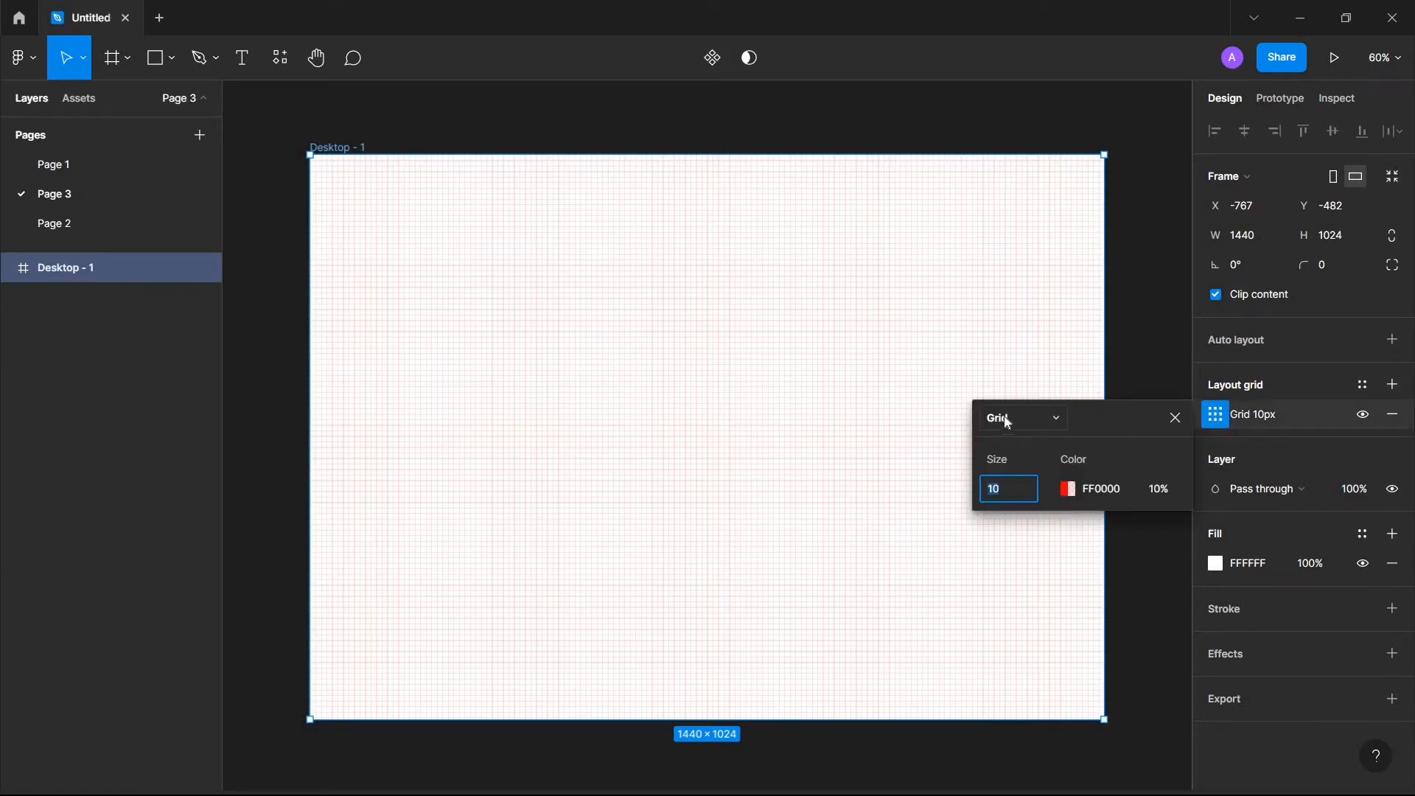
left_click(1055, 414)
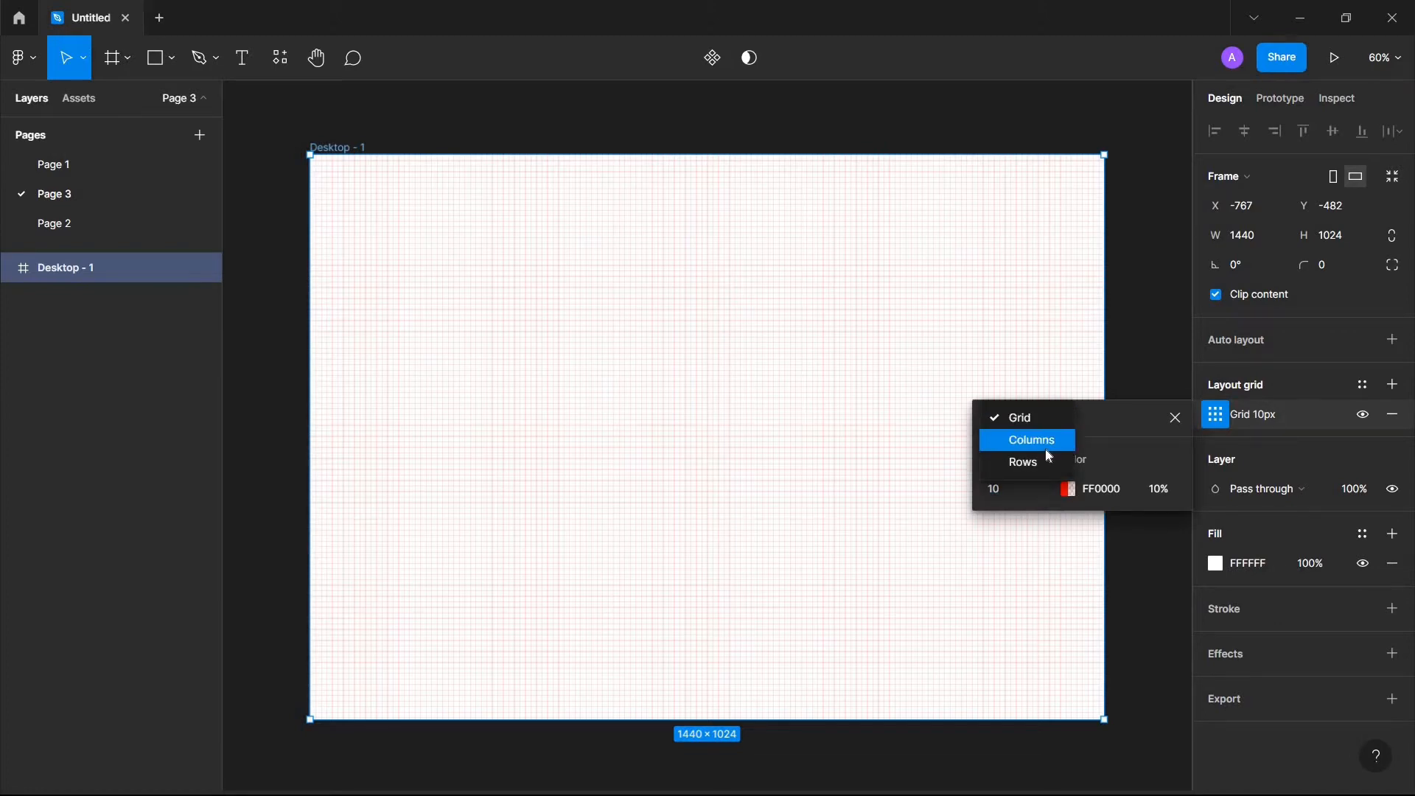
left_click(1045, 447)
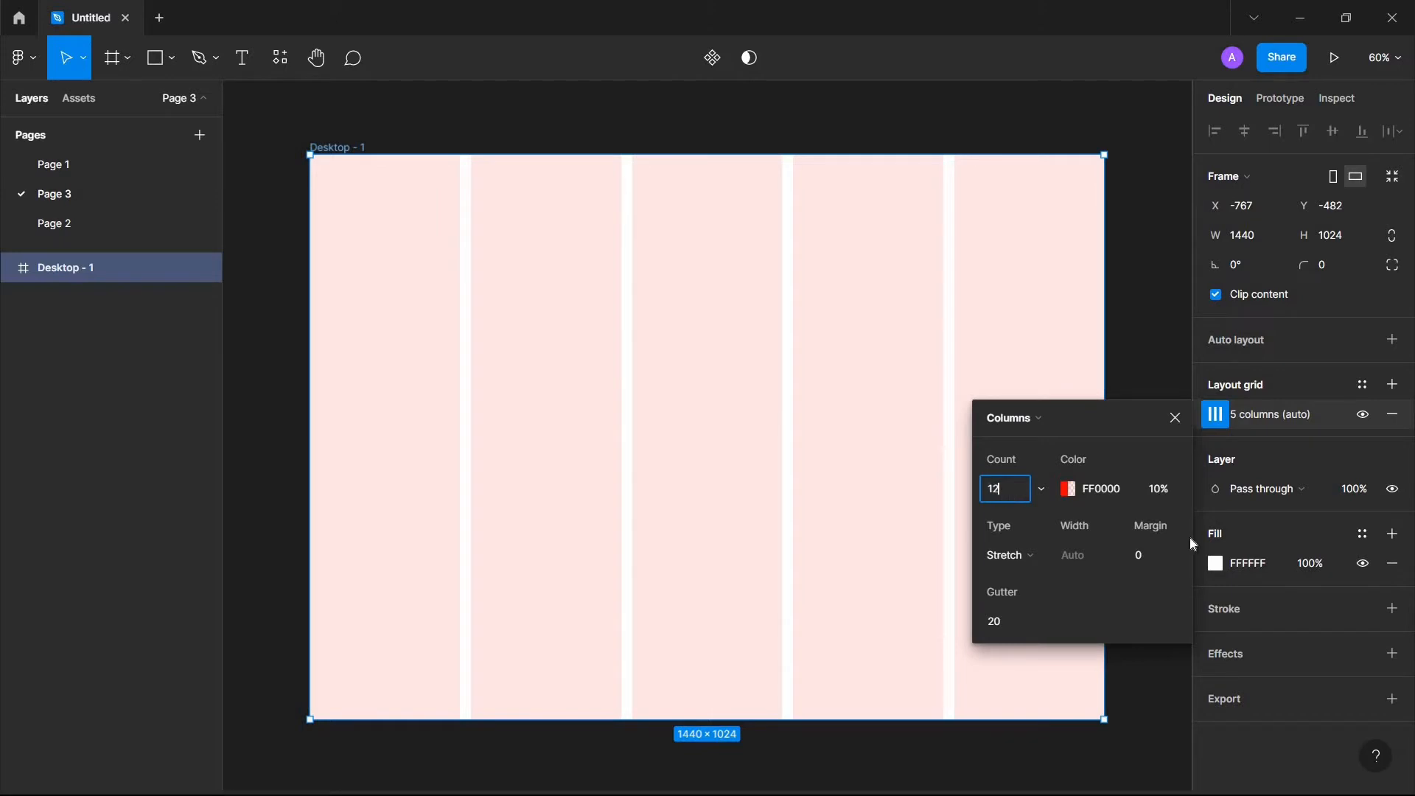
left_click(1158, 552)
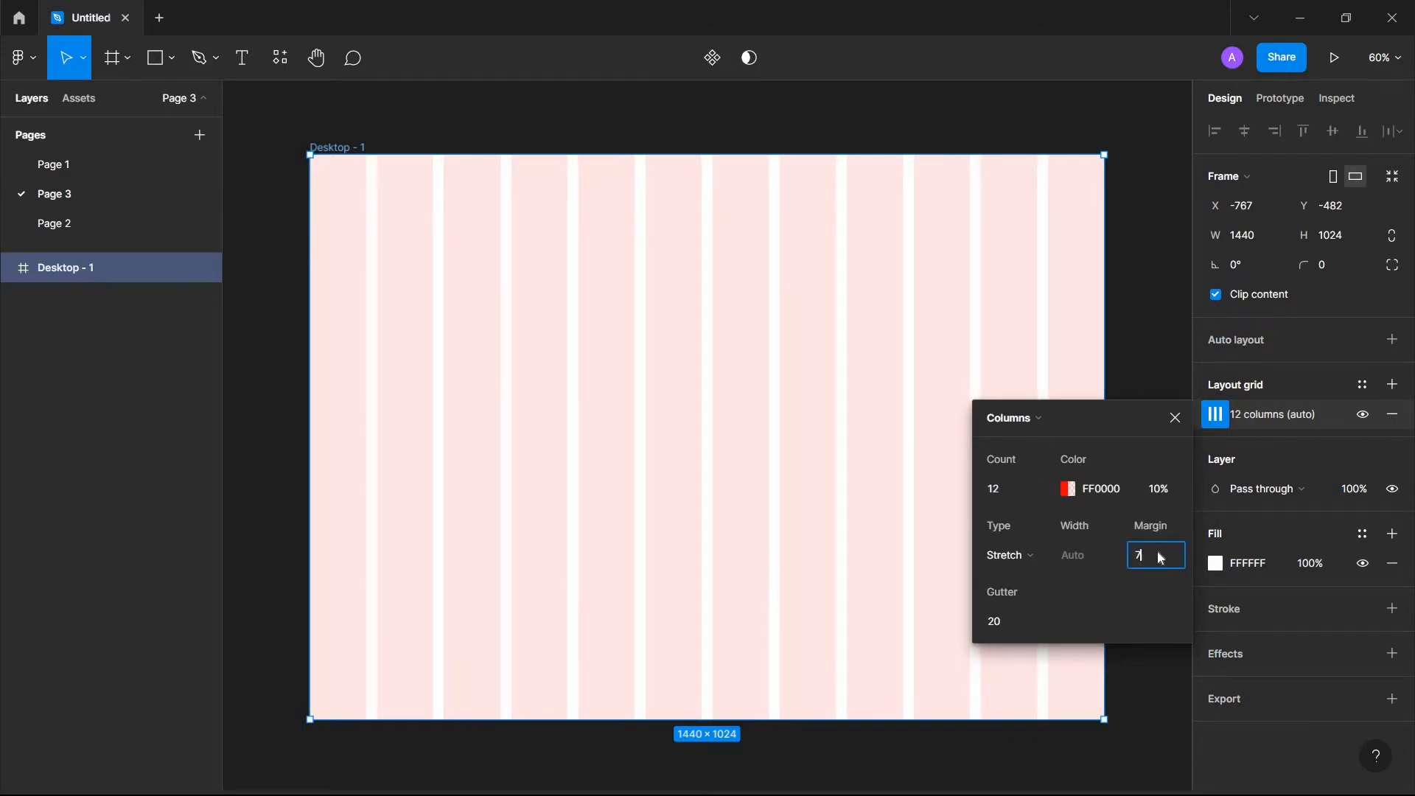
type("70")
key("Return")
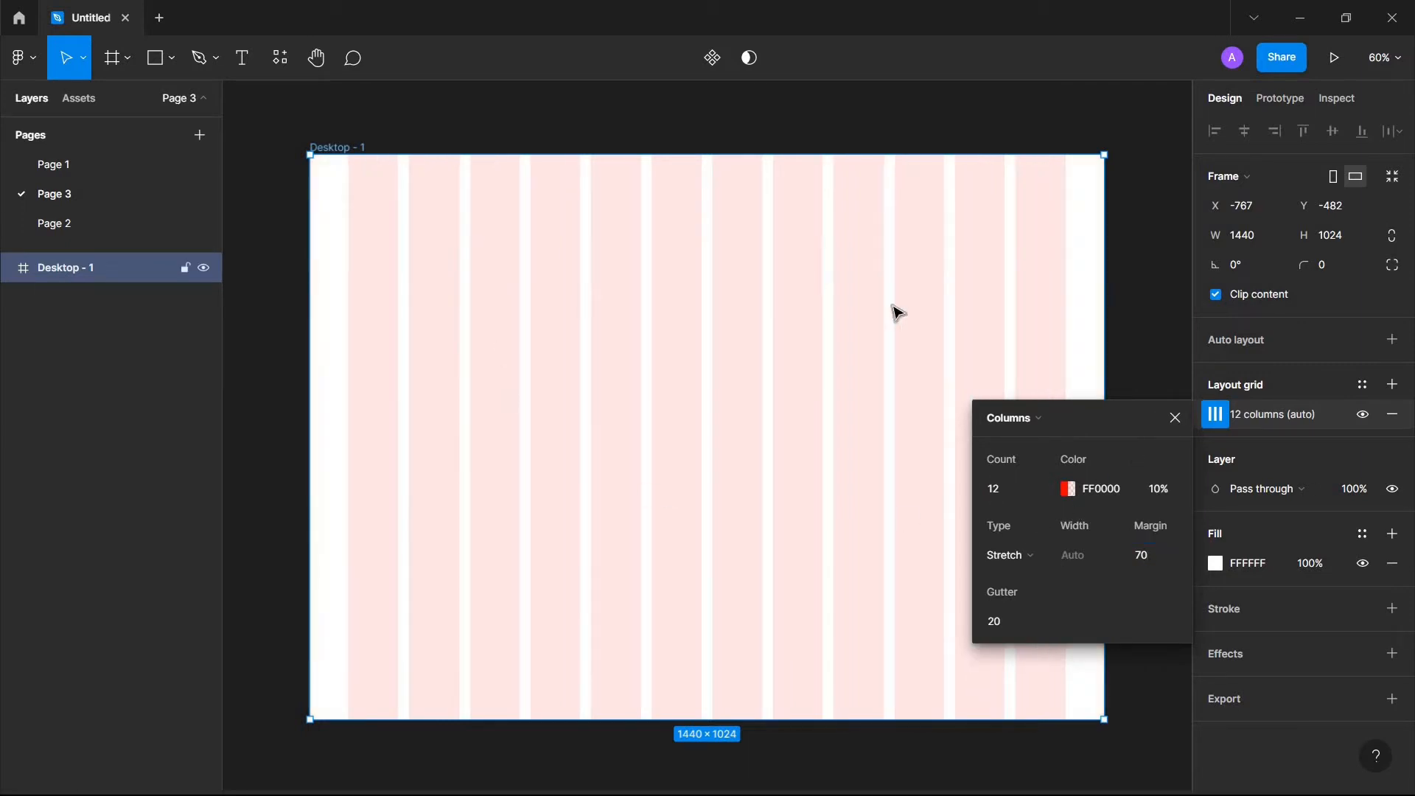
left_click(1172, 420)
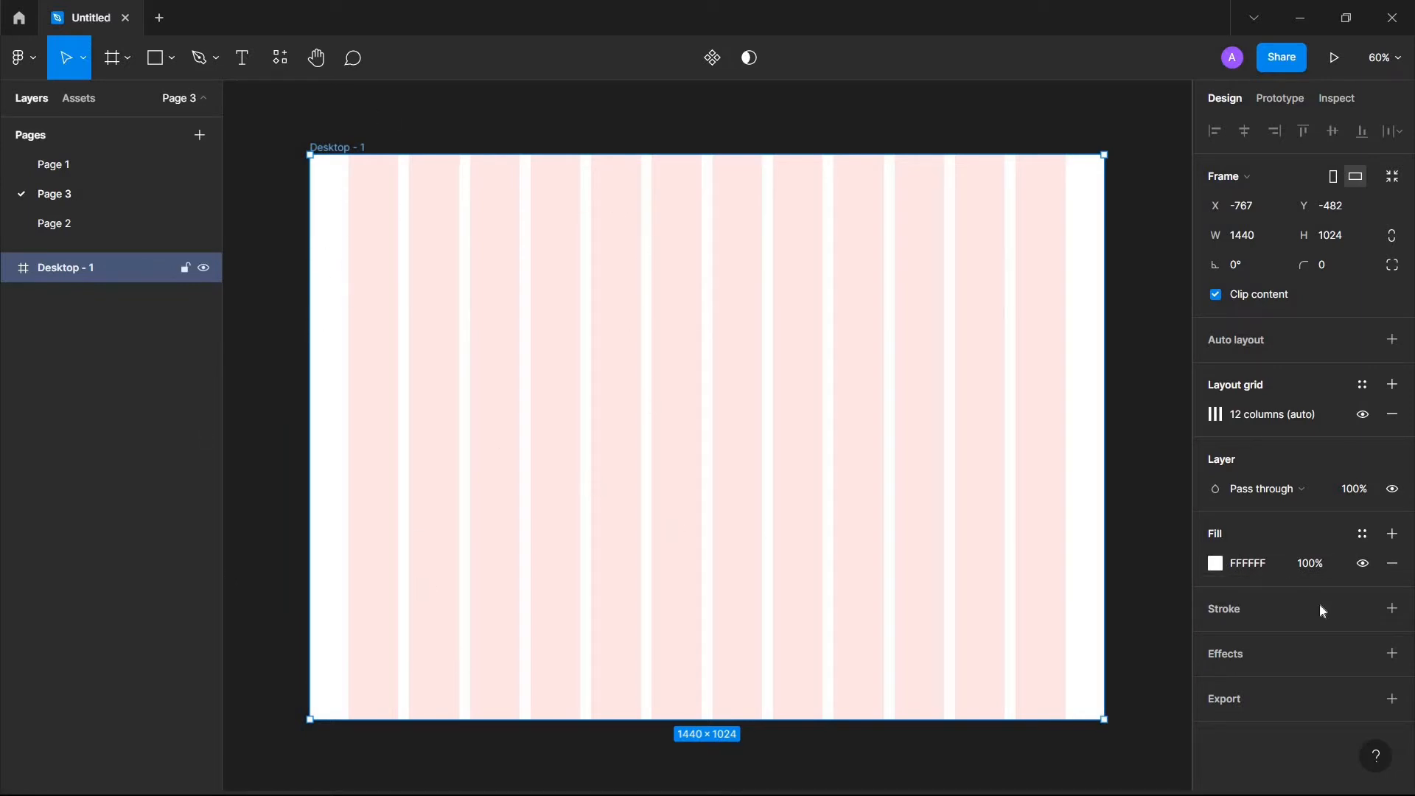
Step: Set the desktop frame's fill to 181818 and hide its column layout grid
left_click(1215, 565)
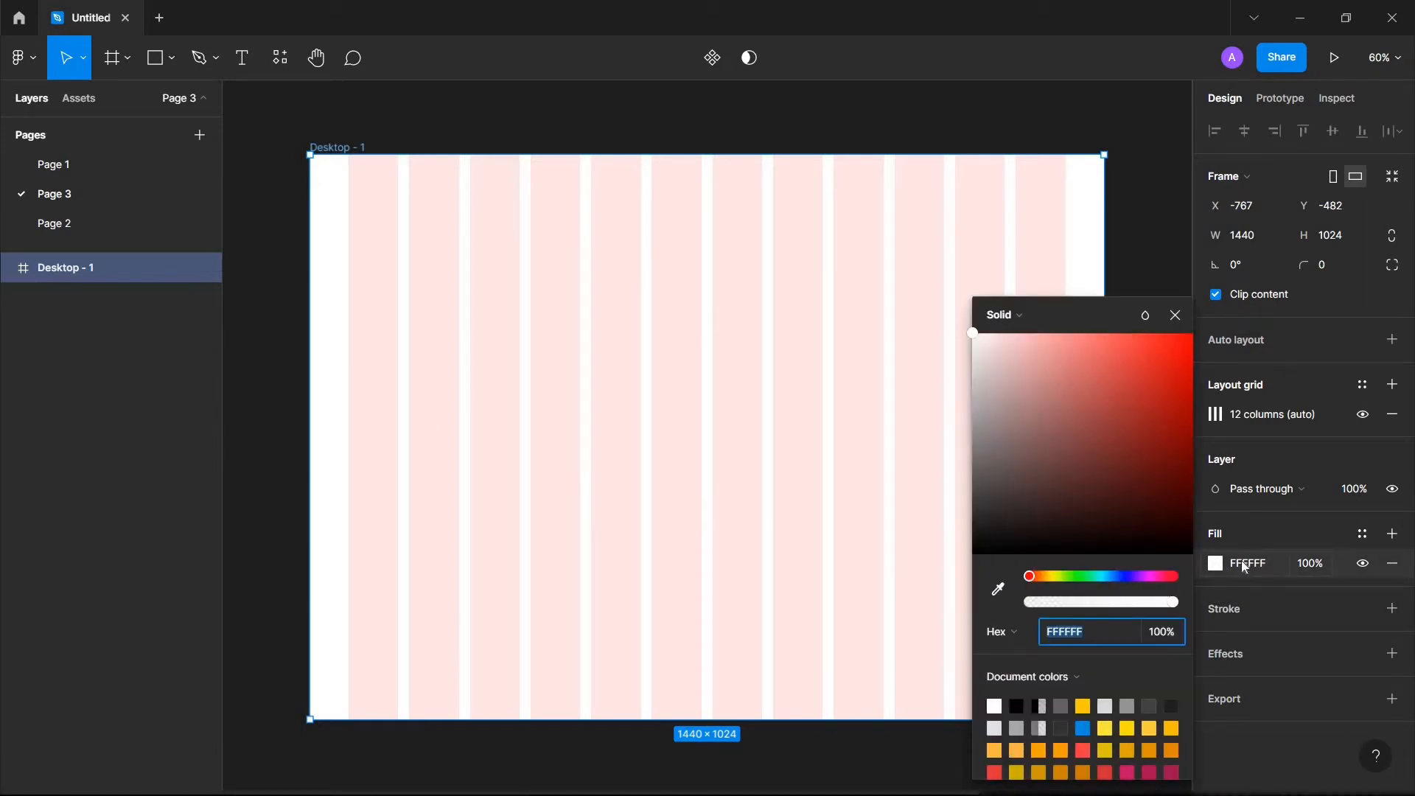
left_click(1244, 565)
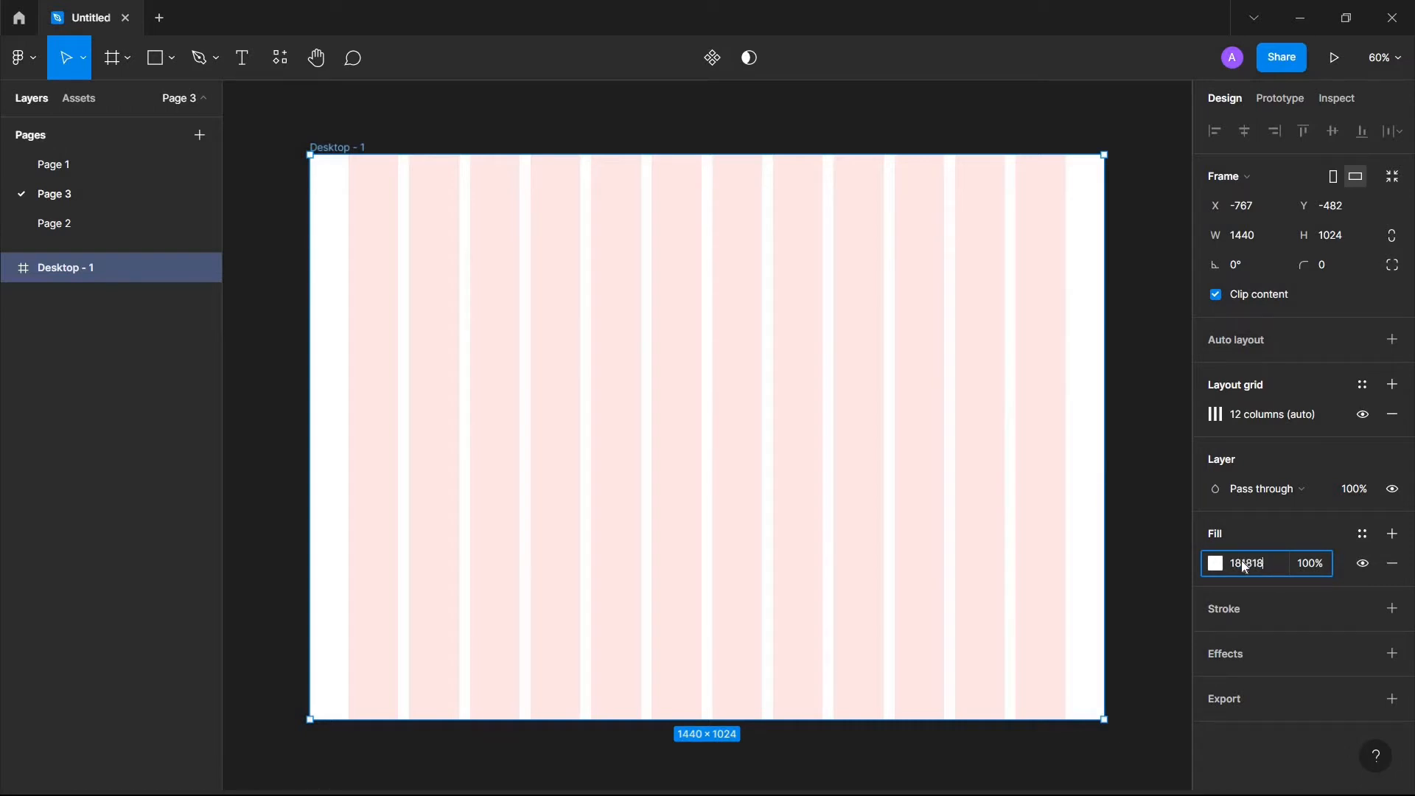
key("Return")
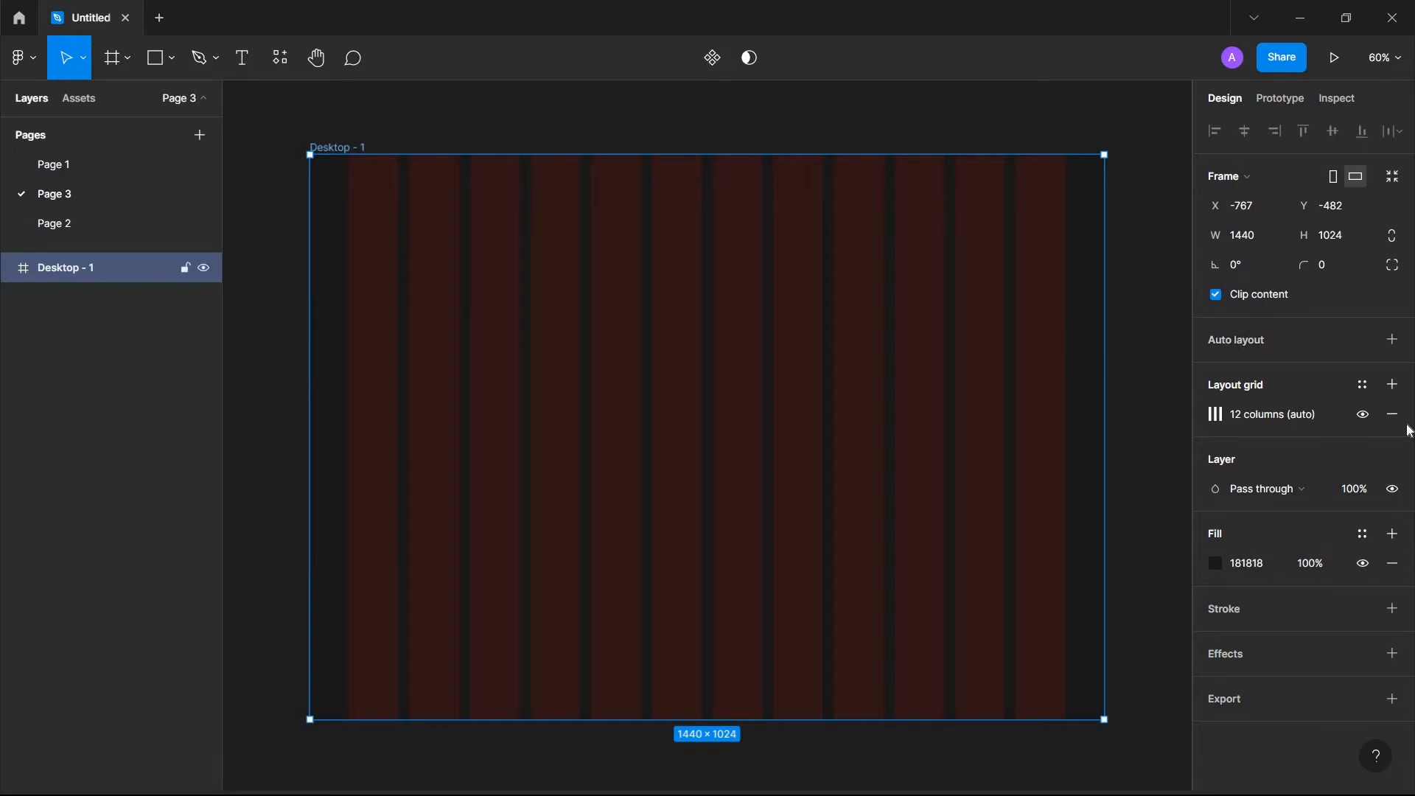
left_click(1363, 415)
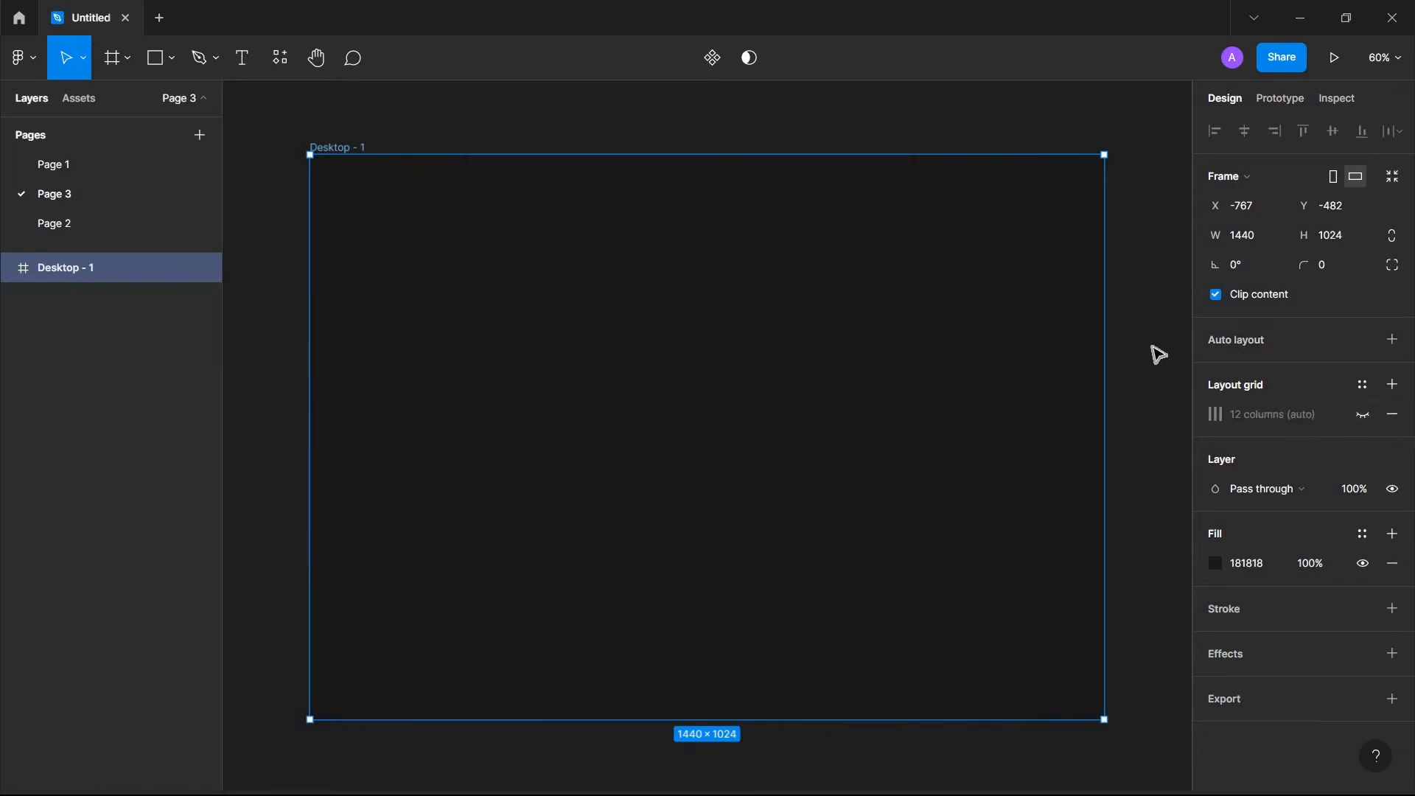
key("Escape")
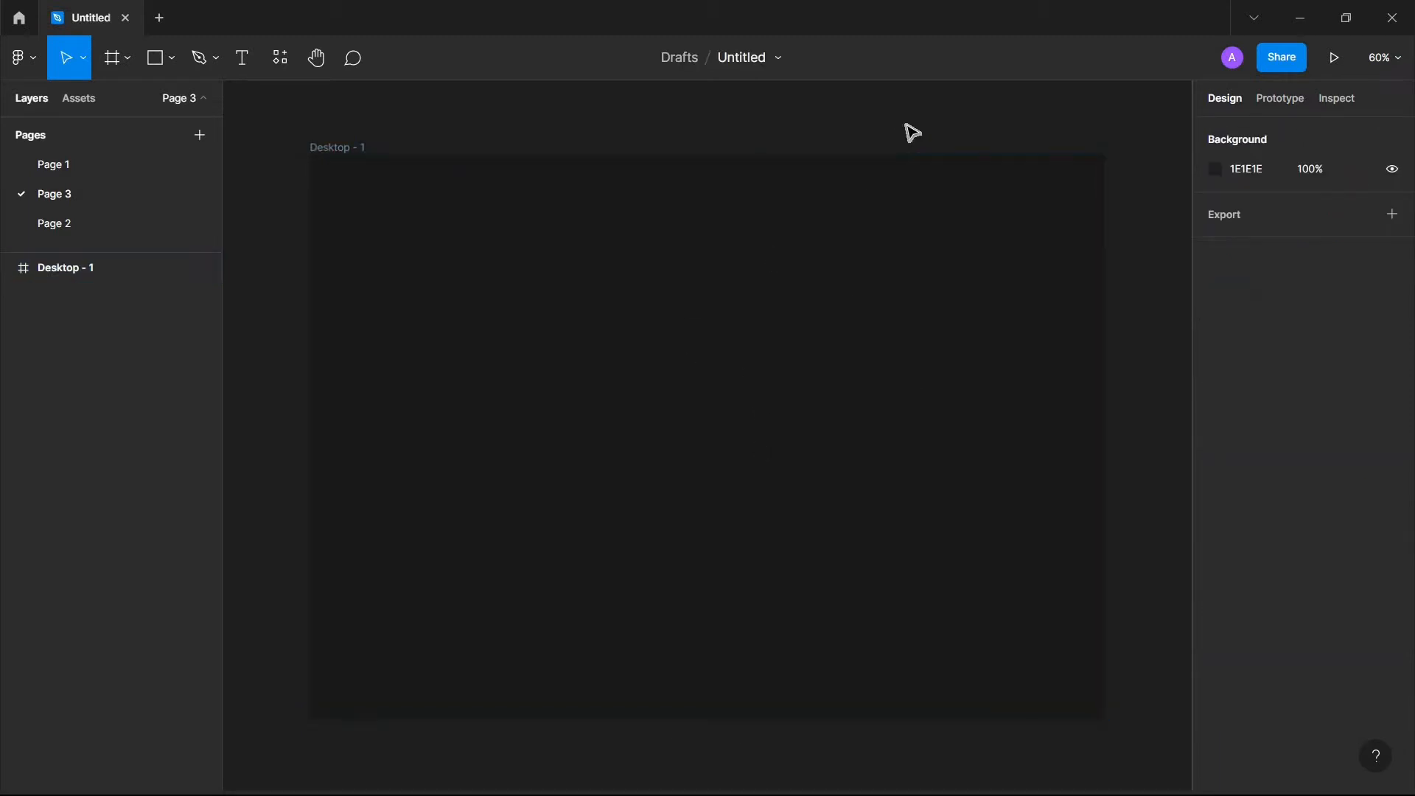
Step: Change the page background around the frame to light grey D6D6D6
left_click(1215, 168)
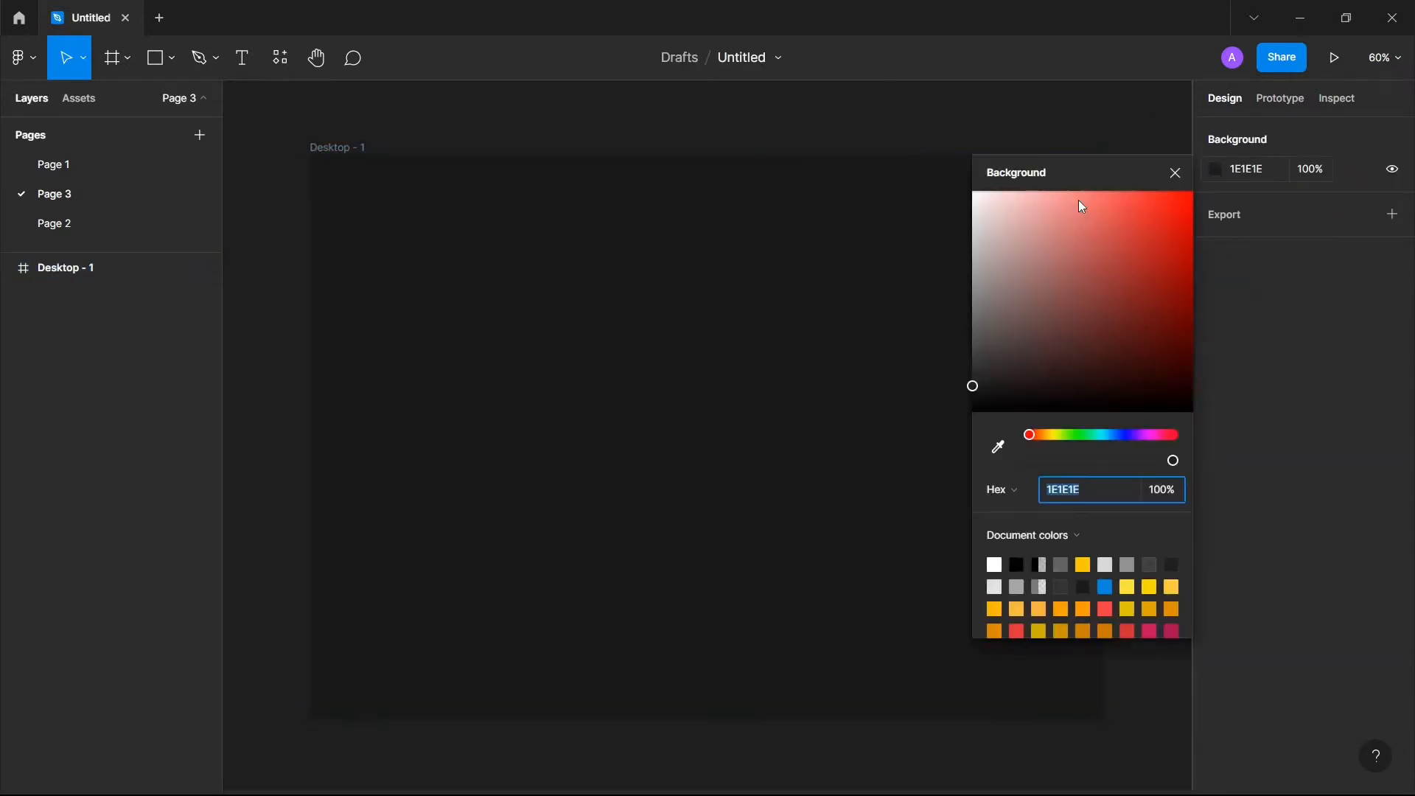
left_click(1009, 235)
left_click_drag(924, 308, 909, 240)
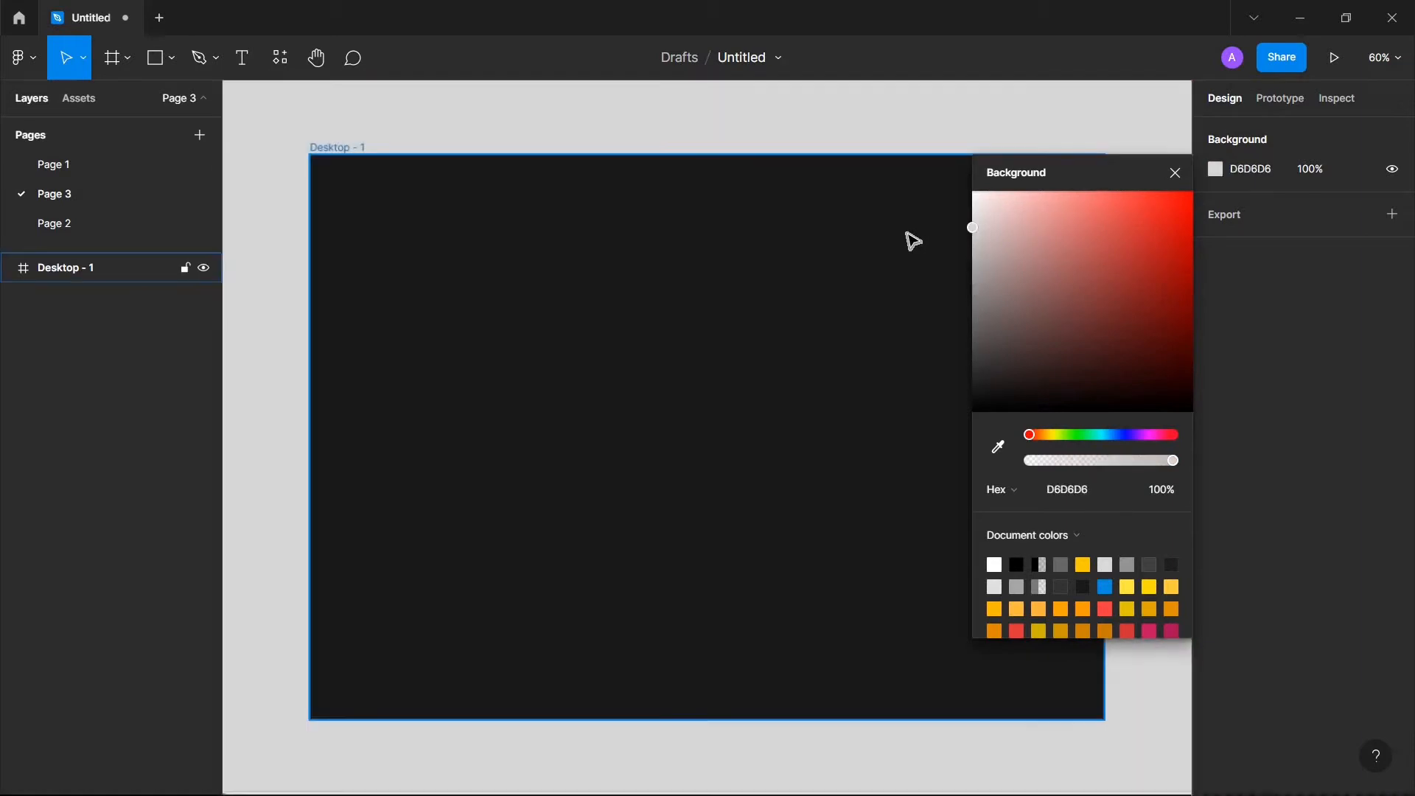
left_click(1175, 173)
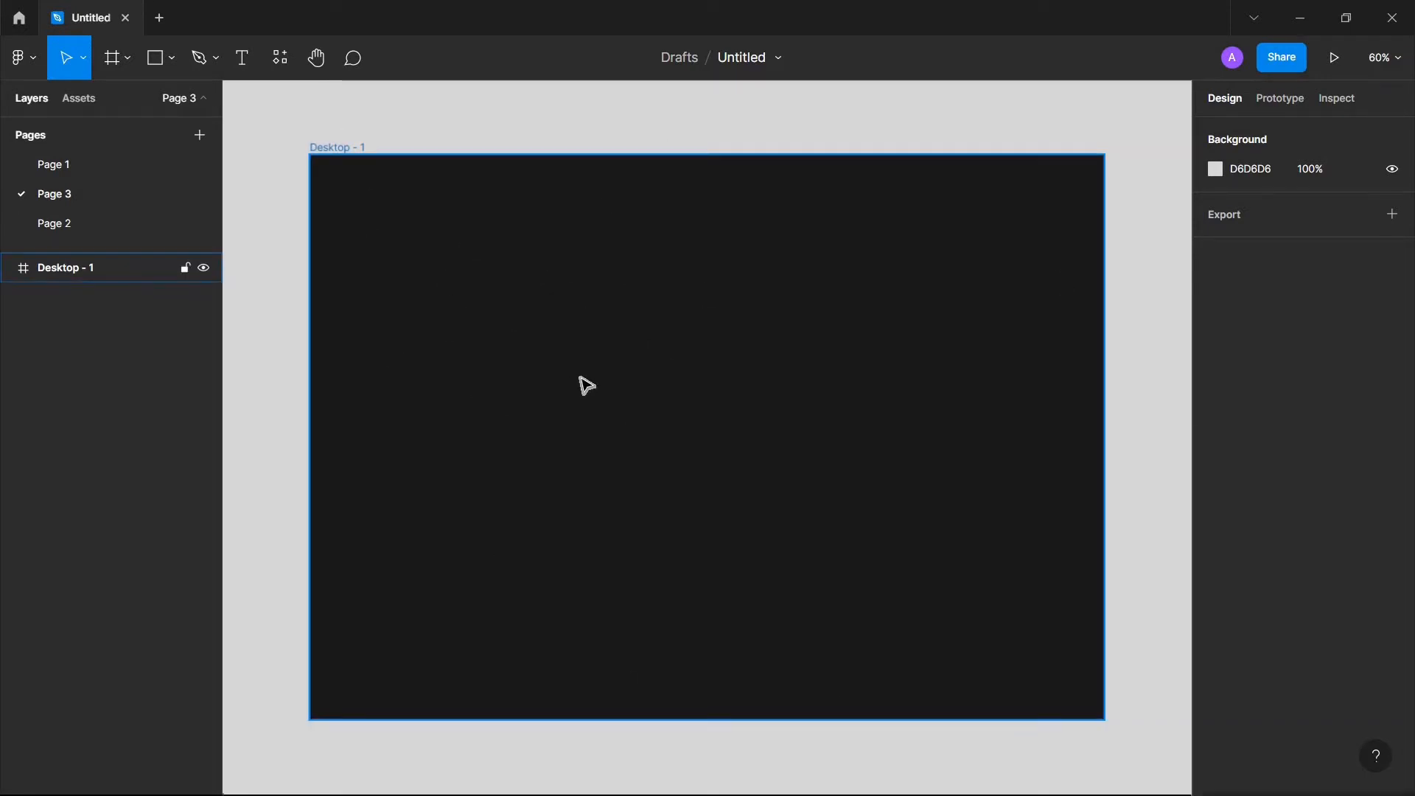
scroll(586, 384, "down", 5)
scroll(586, 385, "down", 2)
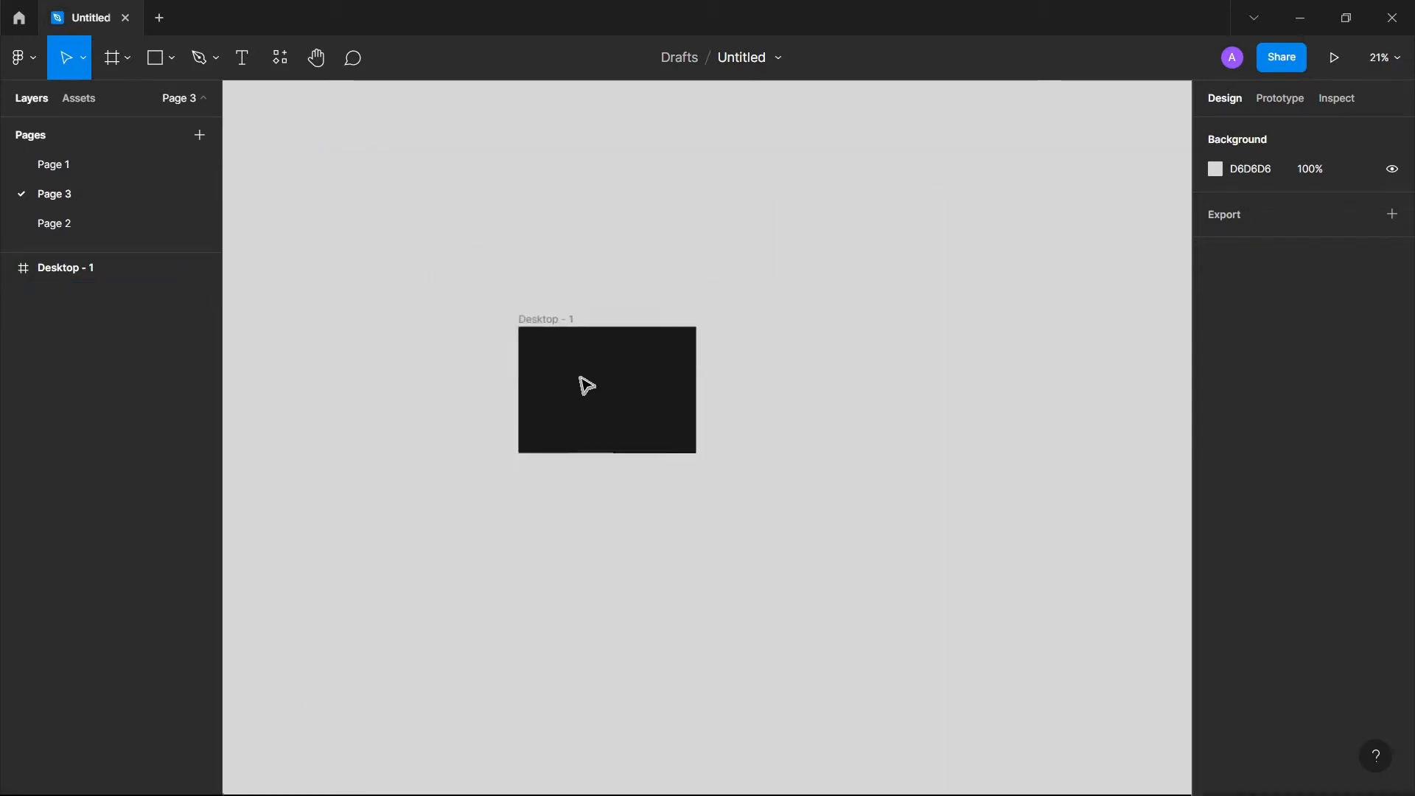
scroll(587, 385, "up", 5)
key("shift+1")
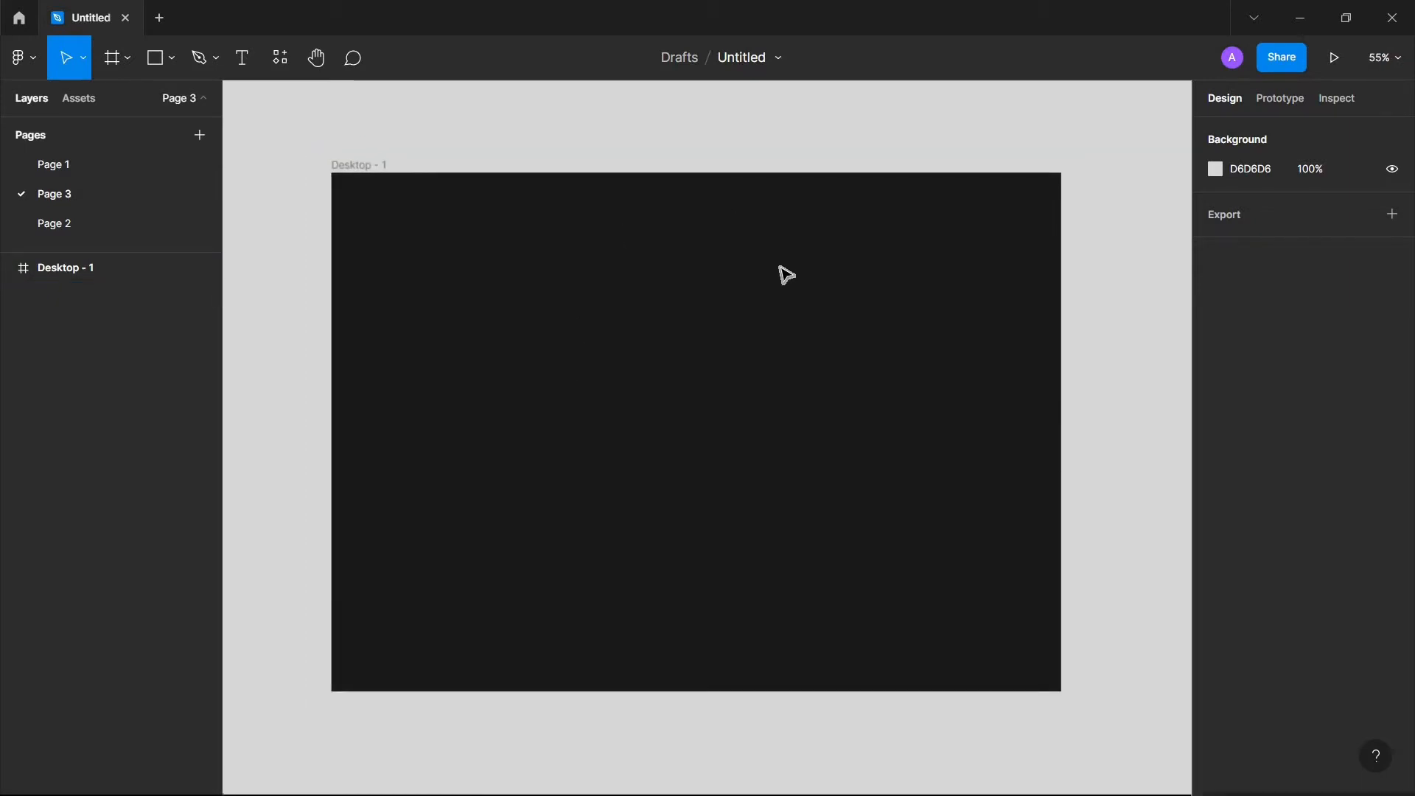
left_click(855, 335)
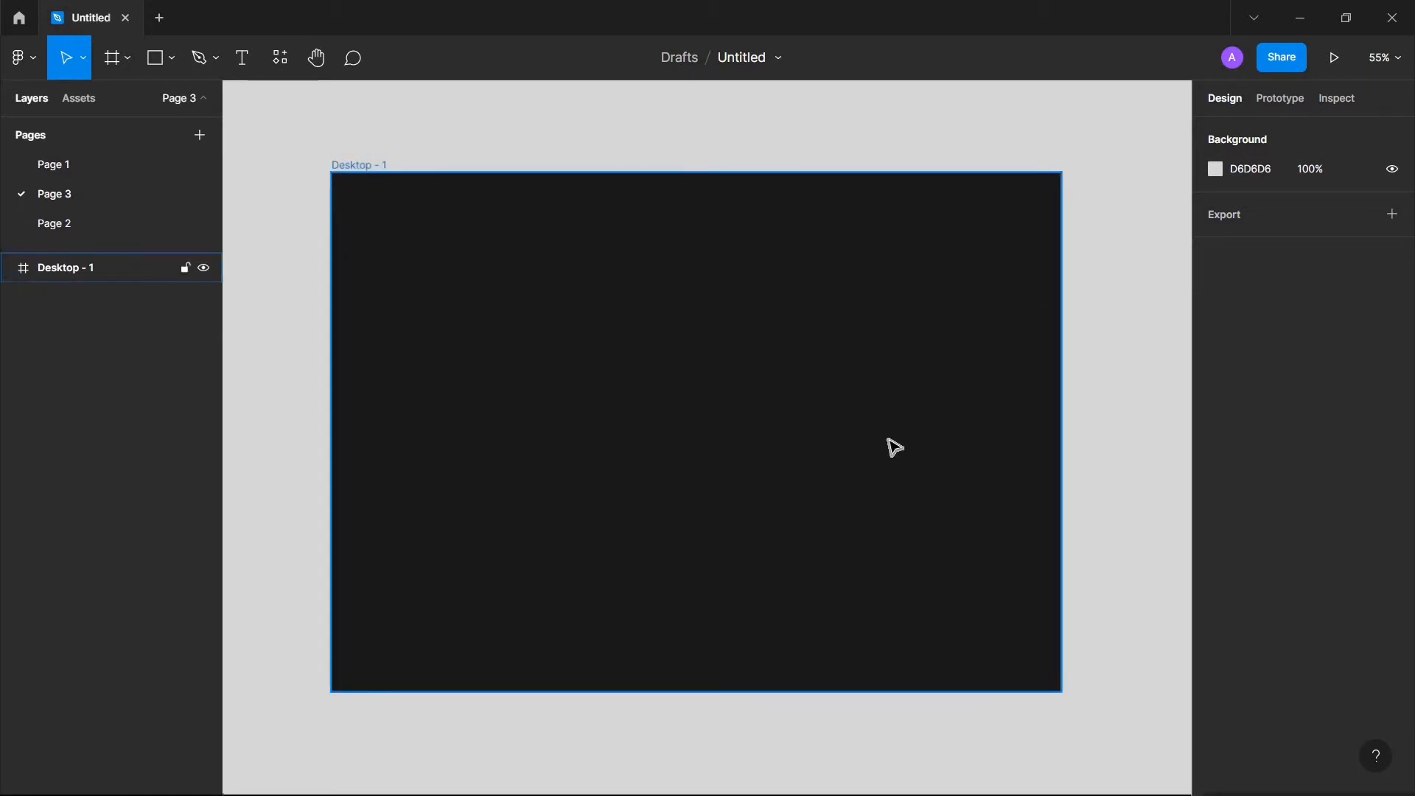
scroll(893, 445, "down", 2)
scroll(894, 445, "up", 2)
scroll(894, 445, "up", 3)
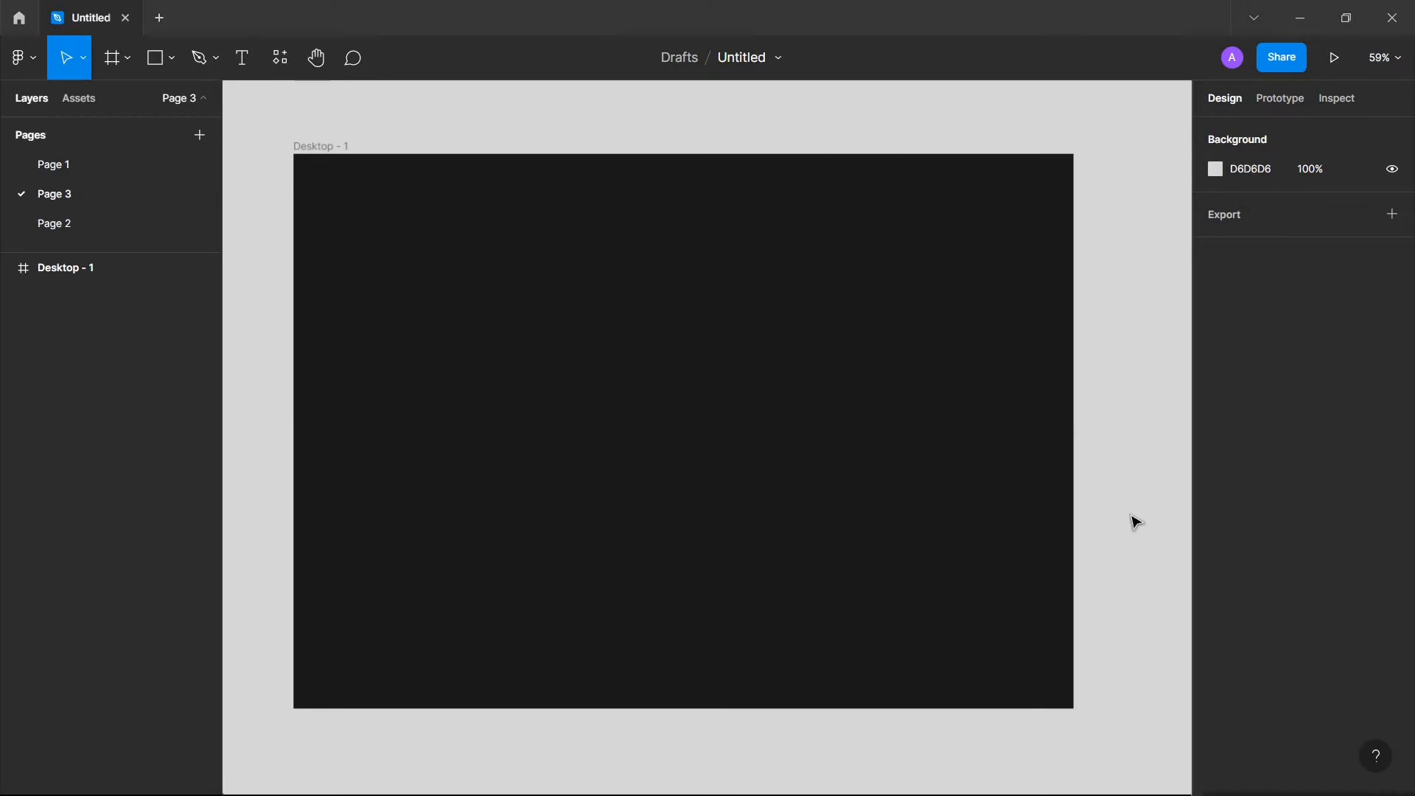
Step: Draw a circle of about 733 × 733 in the upper right of the frame, extending past its top and right edges
left_click(171, 64)
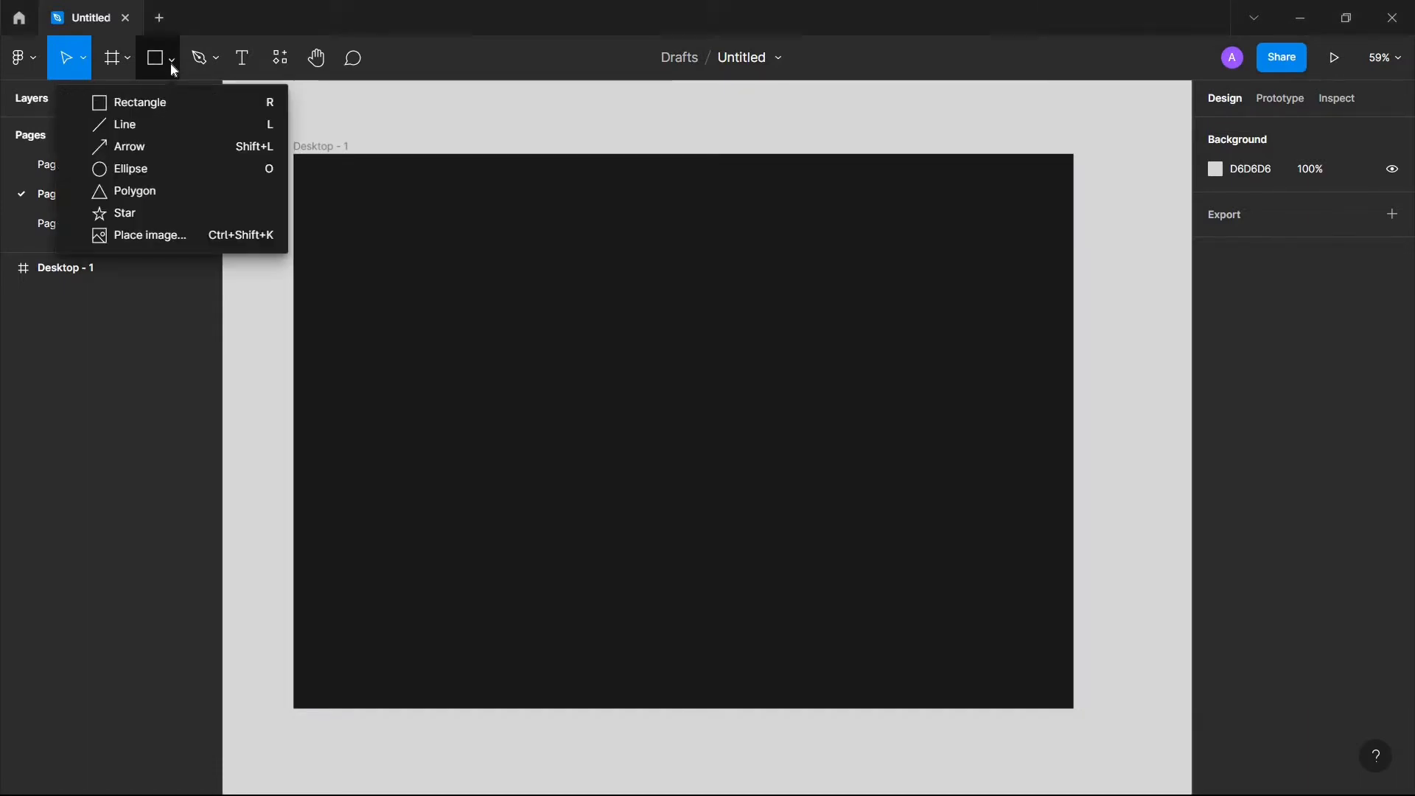
left_click(144, 168)
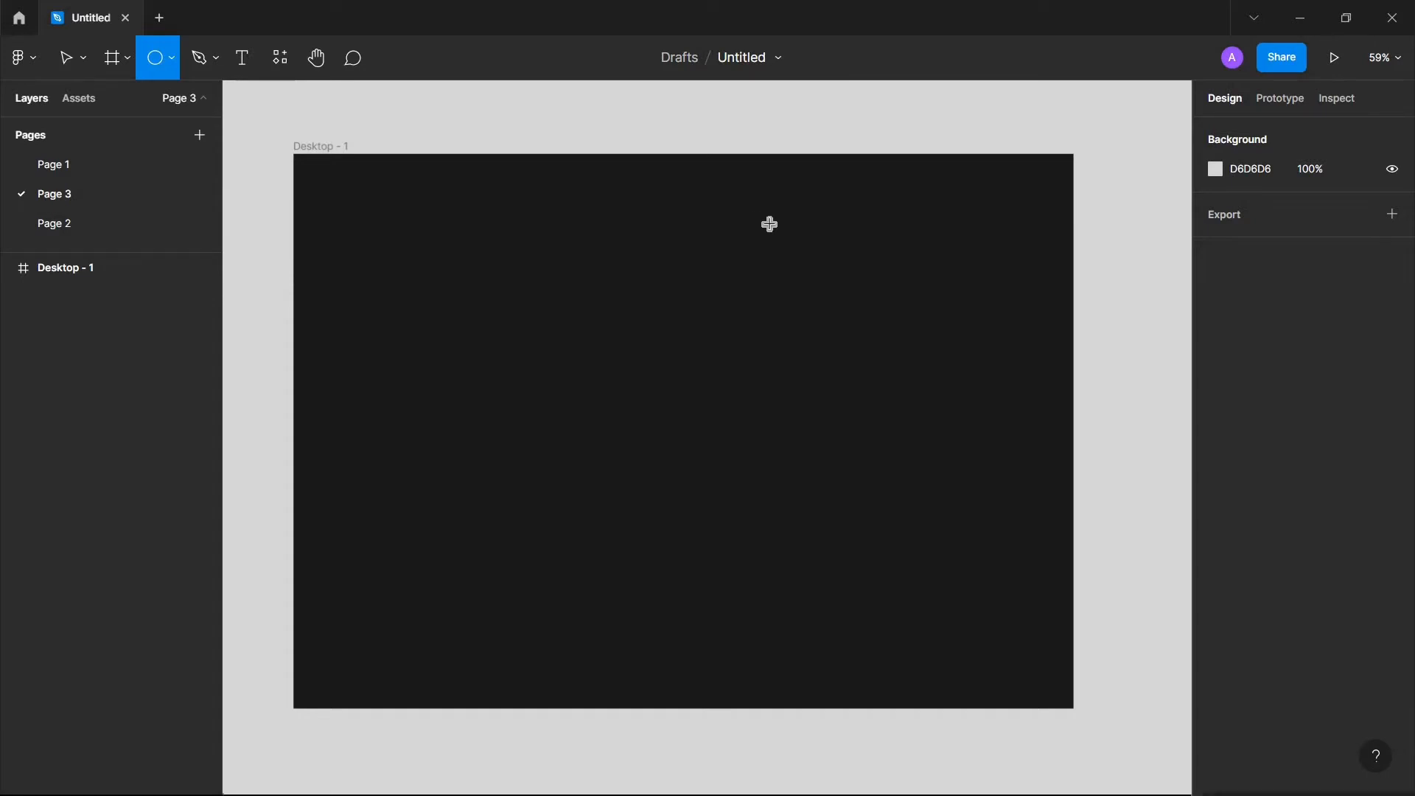
left_click_drag(769, 223, 1074, 424)
left_click_drag(972, 382, 1032, 230)
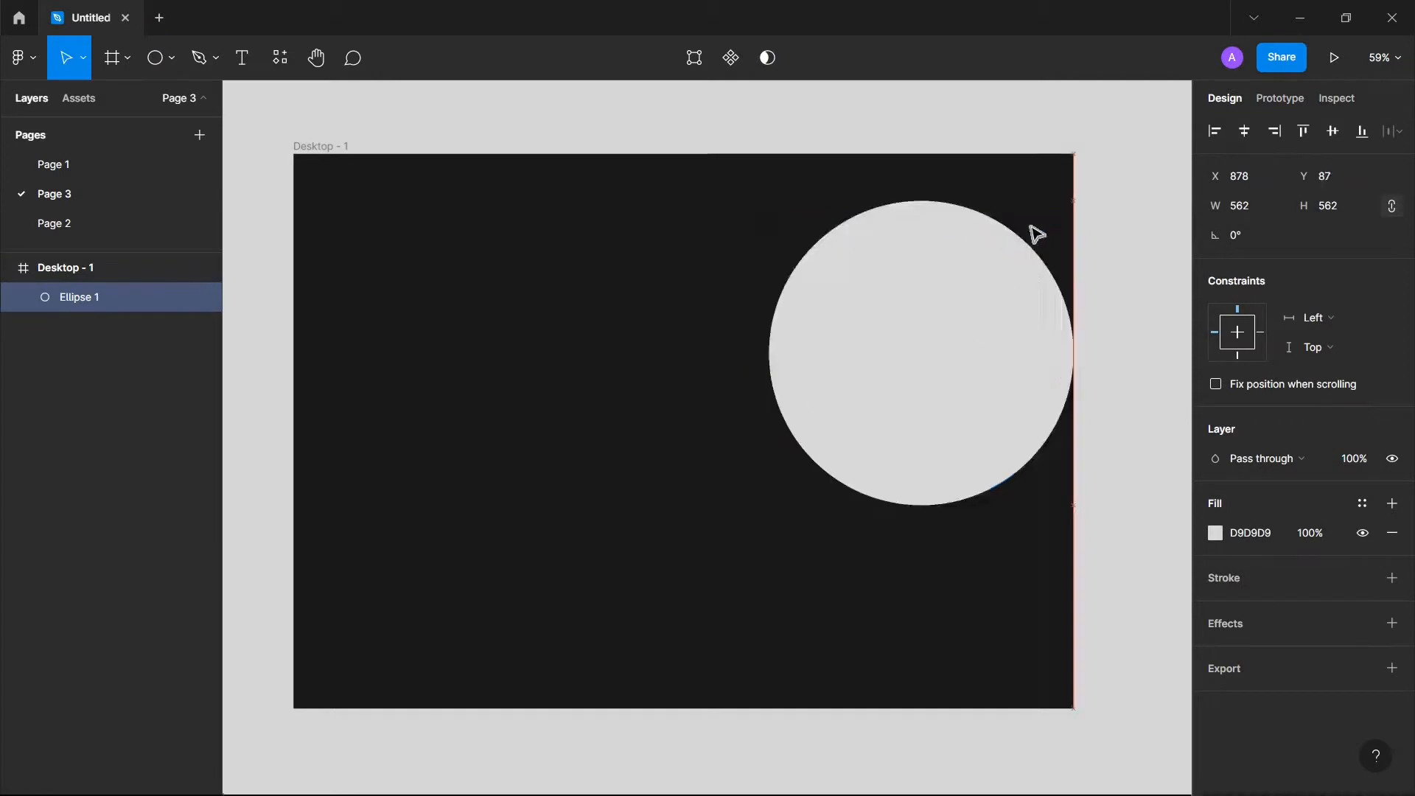
left_click_drag(830, 368, 737, 464)
left_click_drag(909, 365, 919, 442)
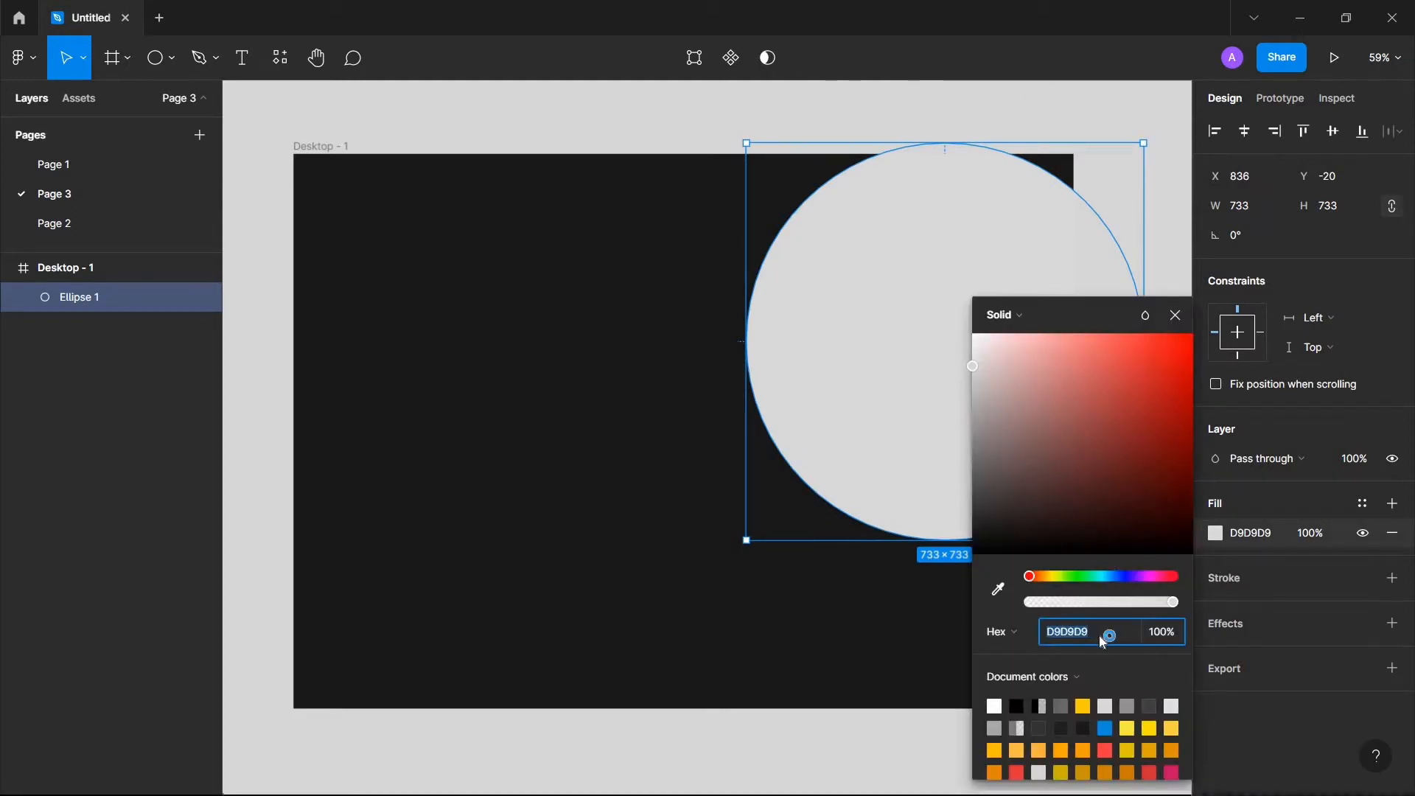
Step: Set the circle's fill colour to 0745BD with 85% opacity
type("0745")
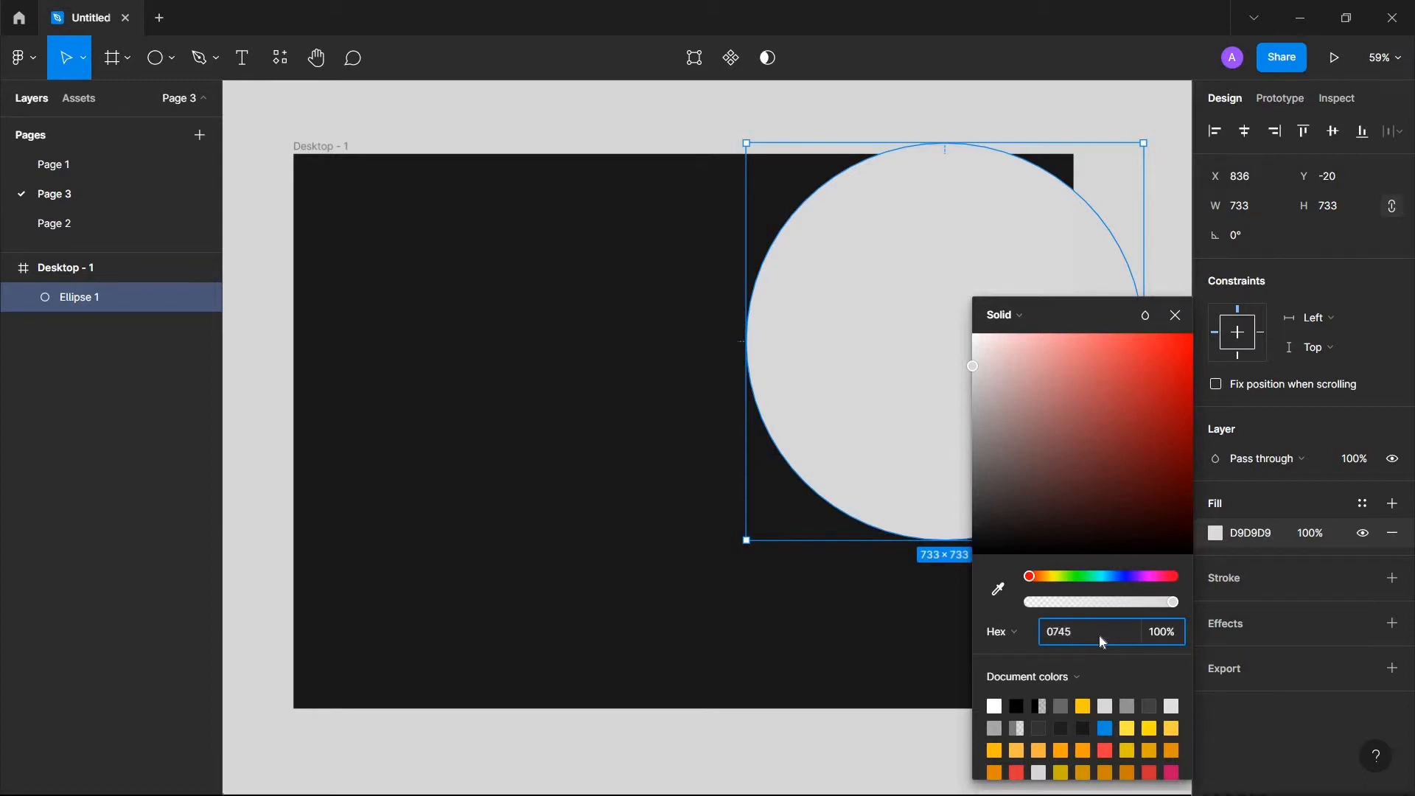
type("bd")
key("Return")
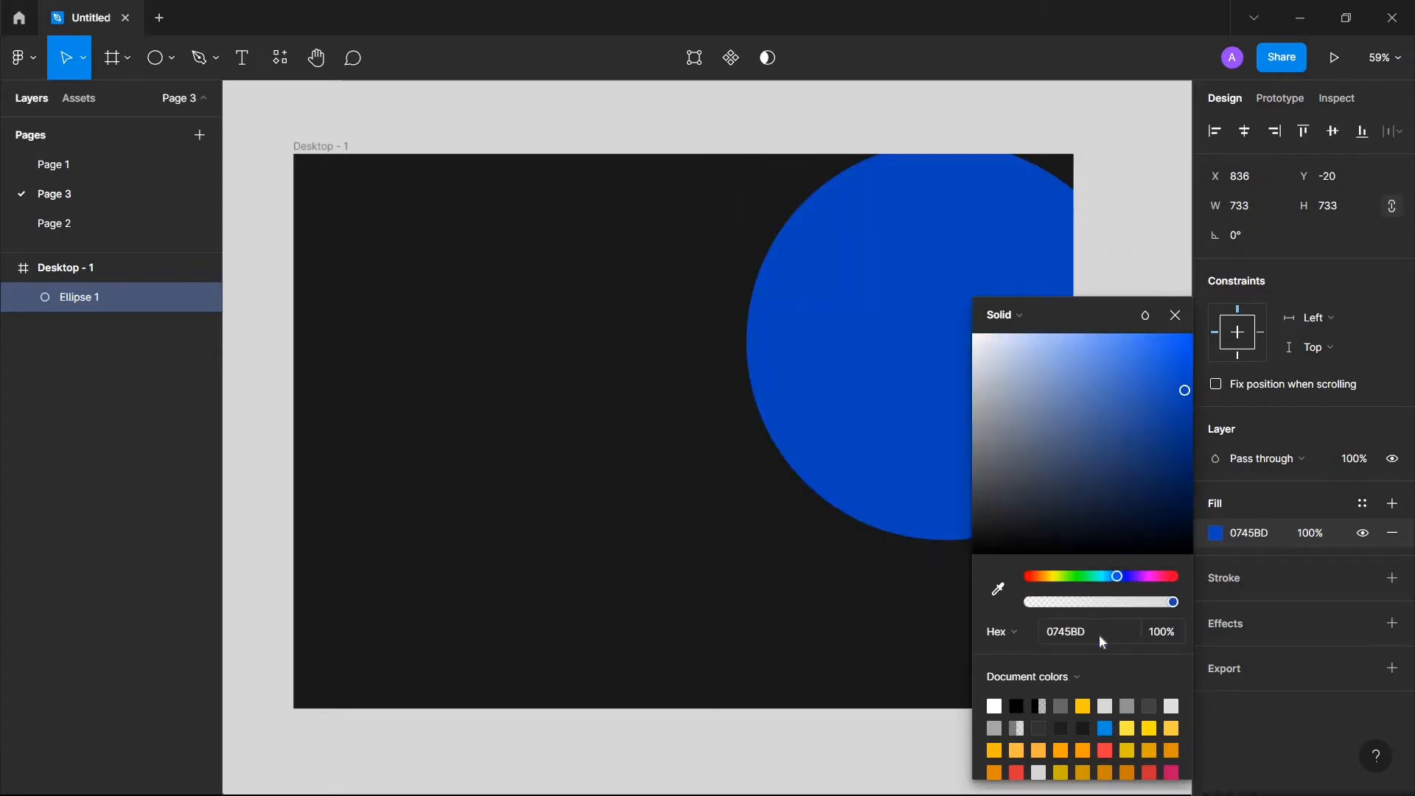
left_click(1306, 538)
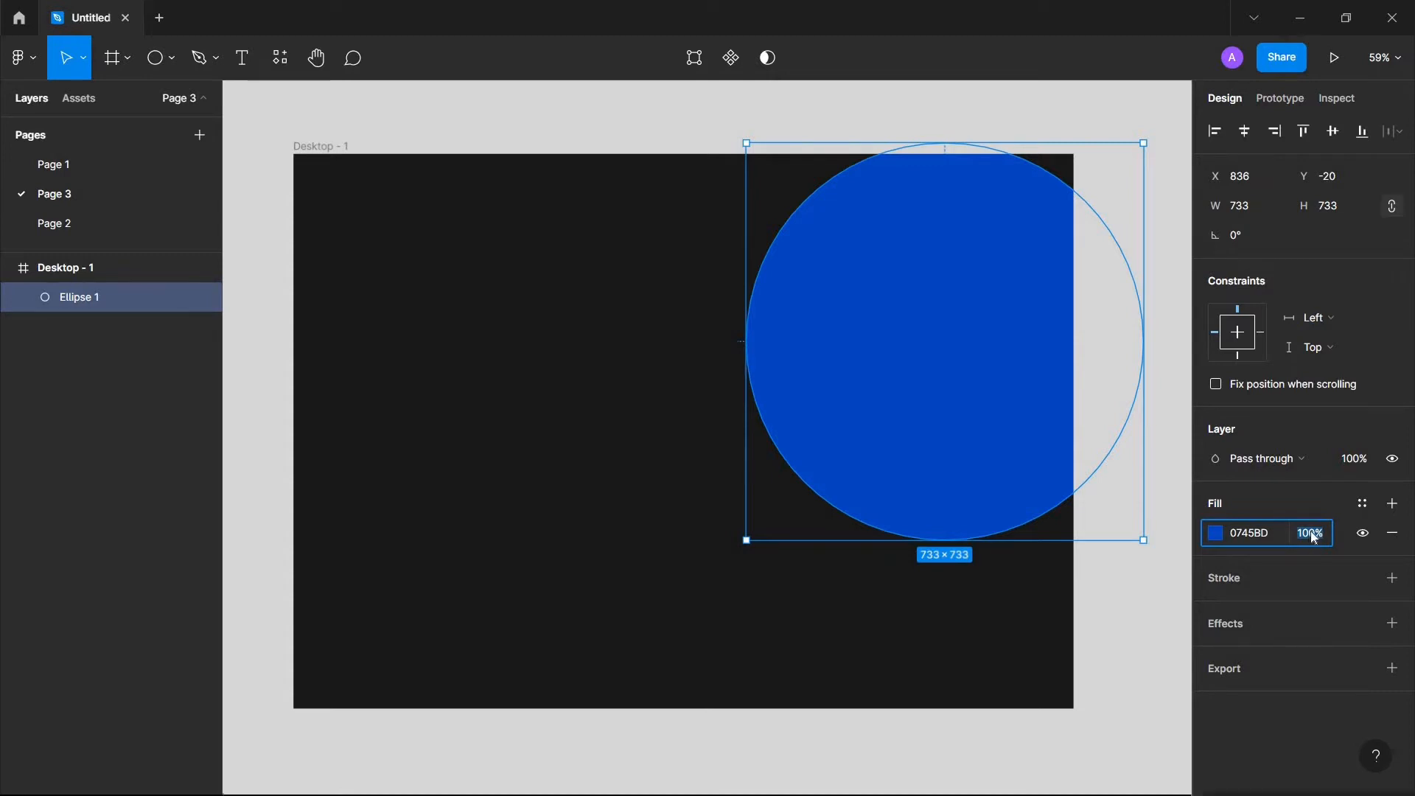
type("85")
key("Return")
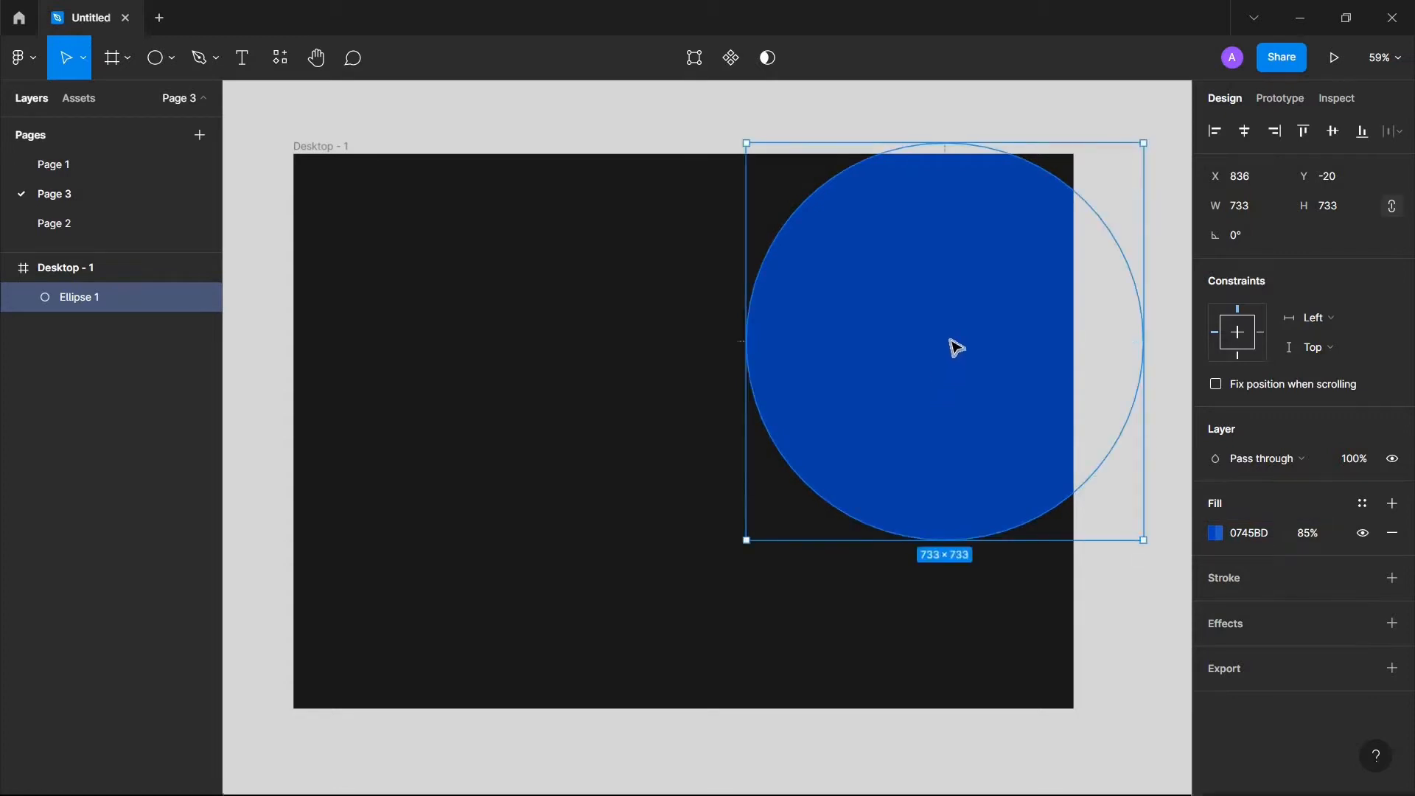
Step: Move the blue circle farther up and to the right, to about X 894, Y -120
key("shift+Up")
double_click(963, 311)
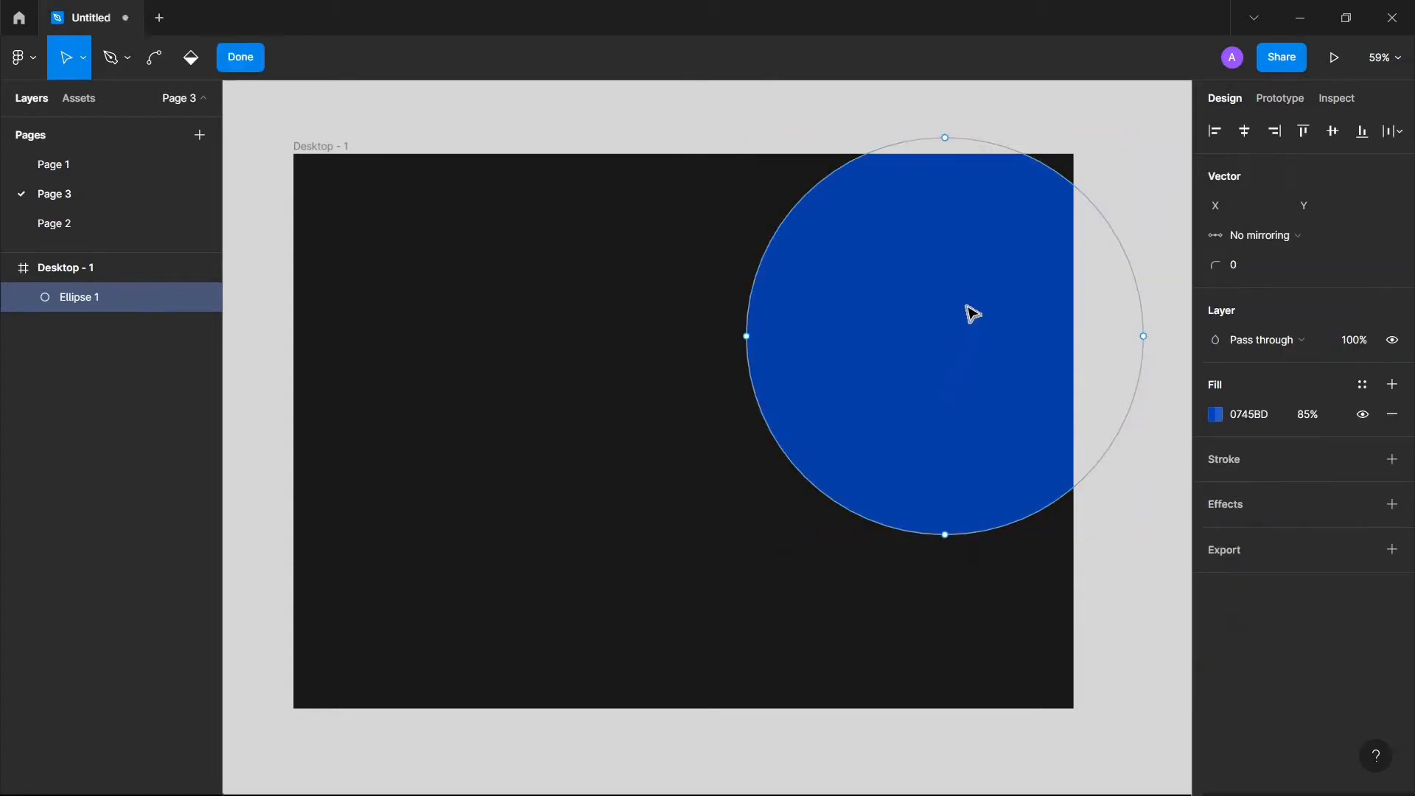
left_click(967, 306)
key("Escape")
left_click_drag(973, 313, 1002, 263)
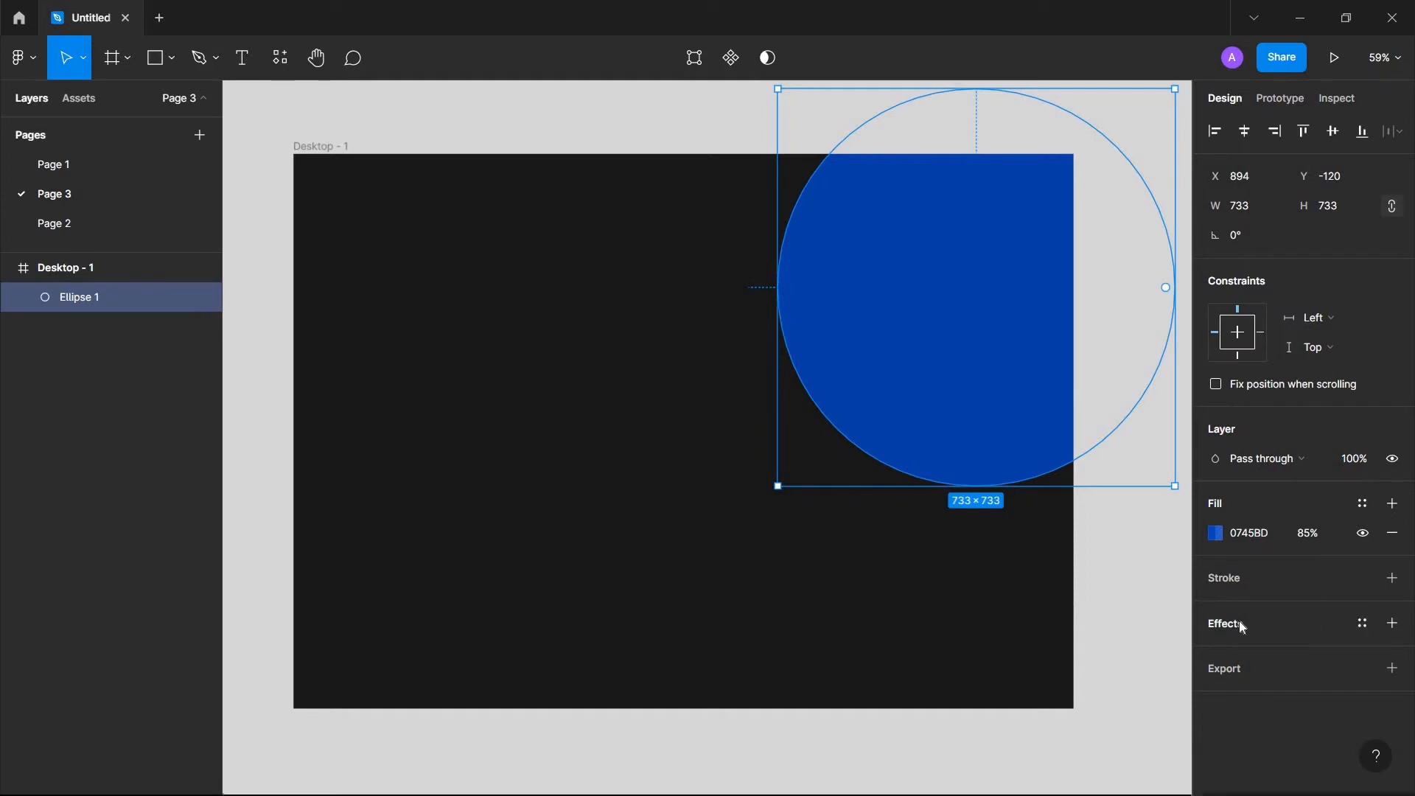
Step: Add a layer blur effect with a blur of 600 to the blue circle
left_click(1391, 622)
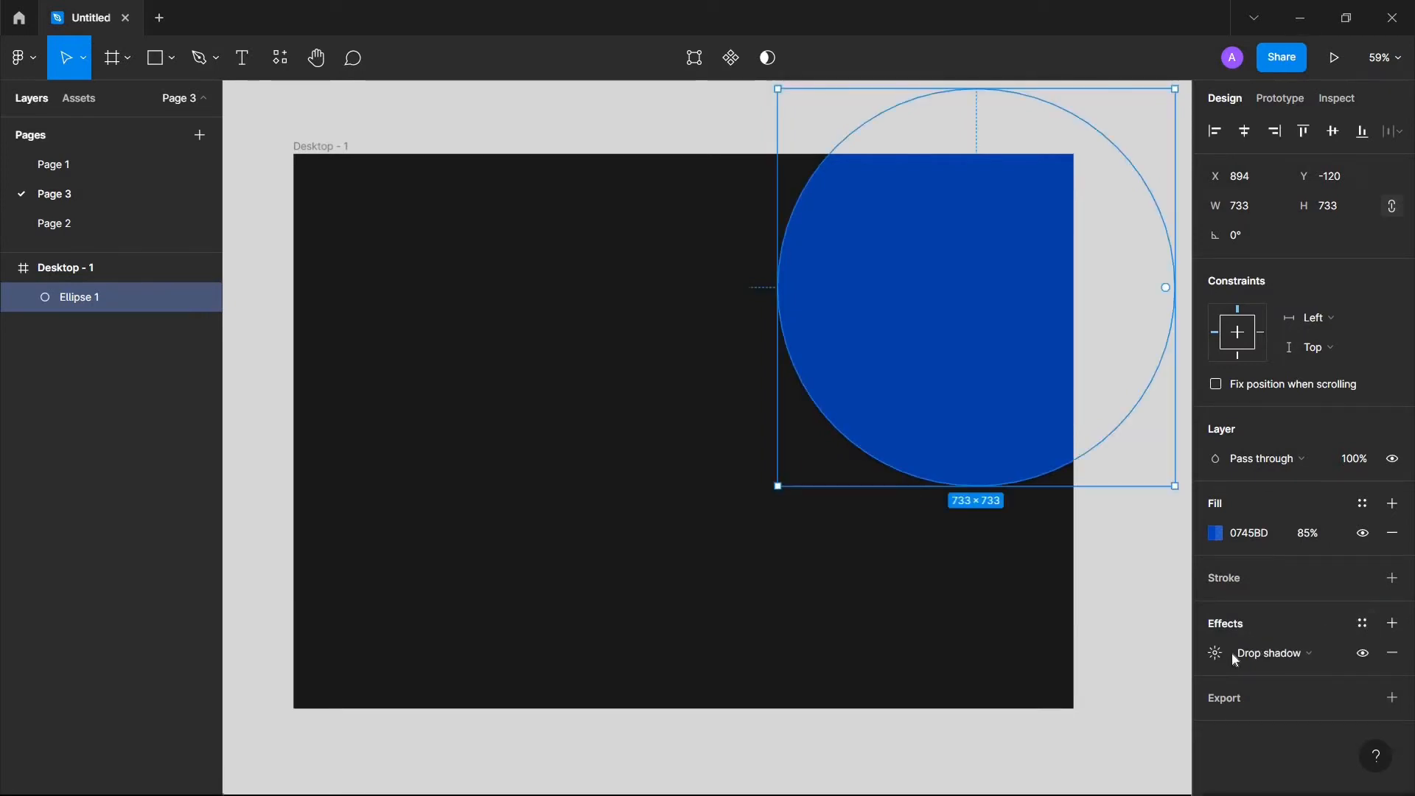
left_click(1271, 652)
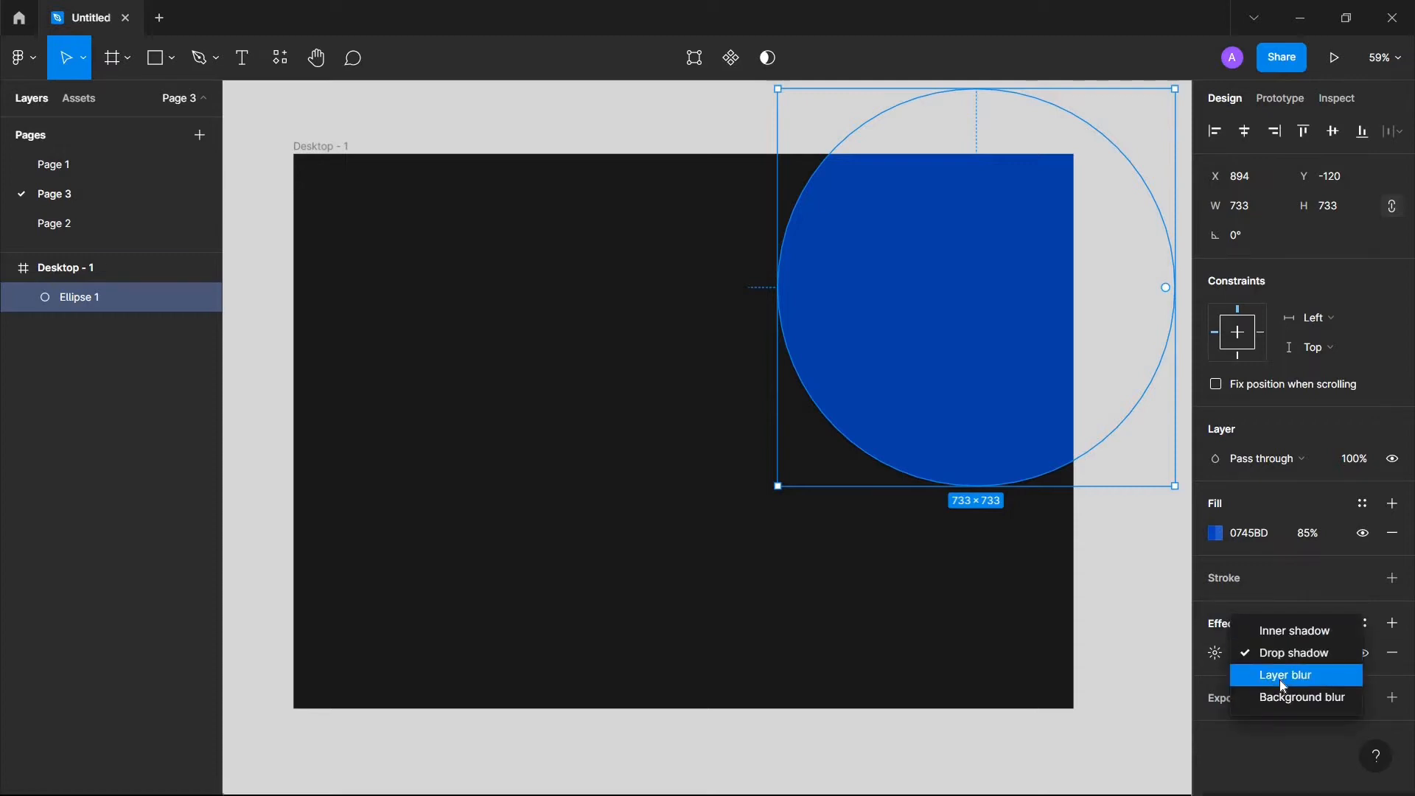
left_click(1280, 676)
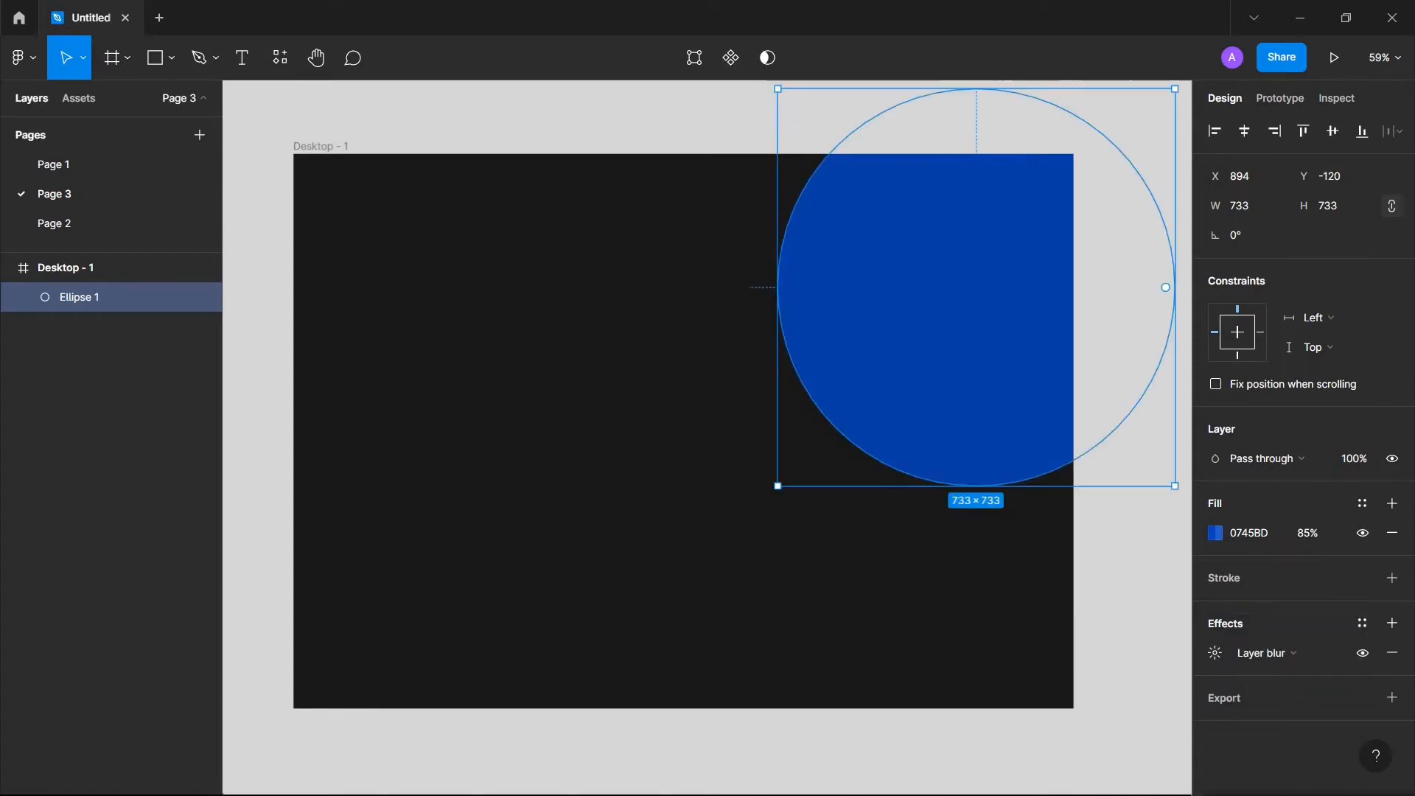
left_click(1215, 653)
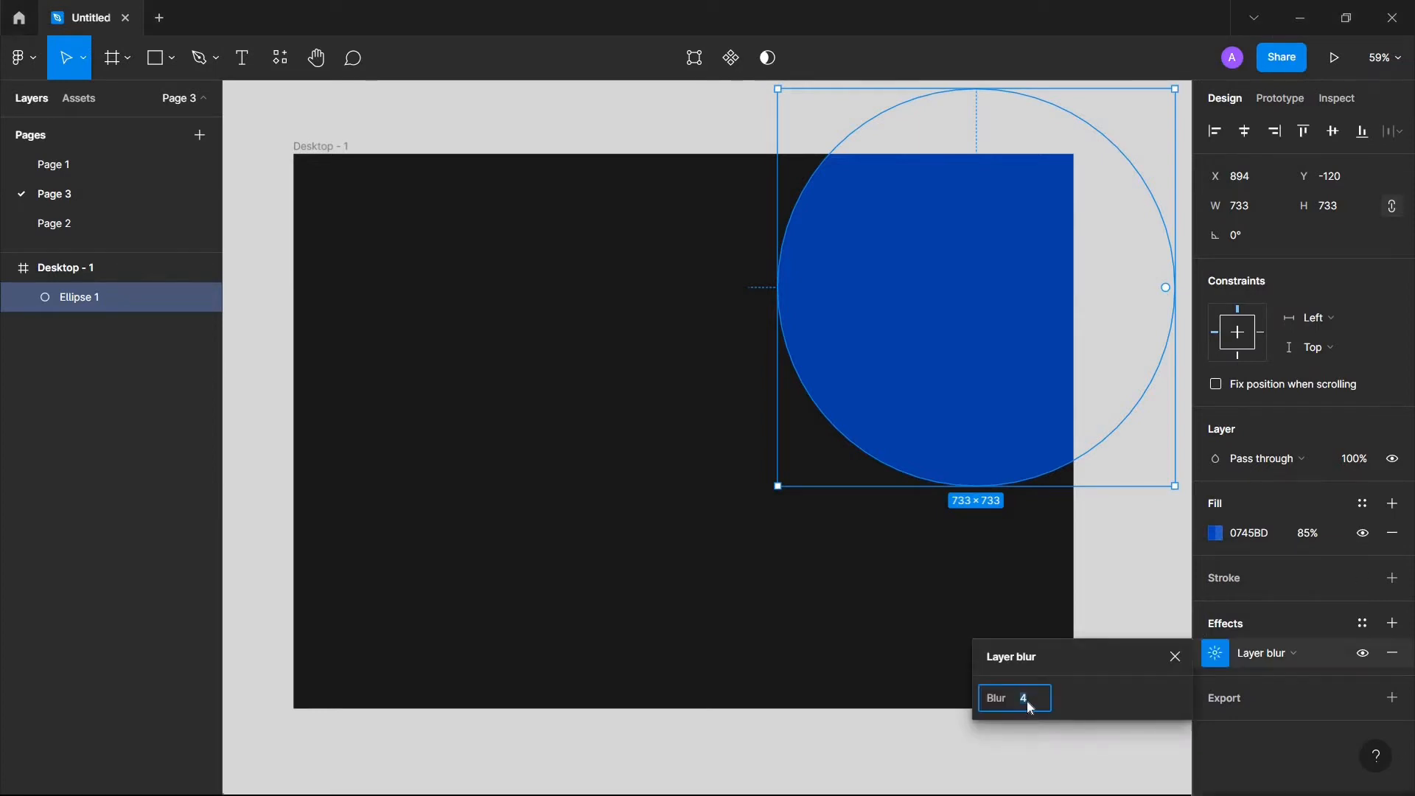
type("600")
key("Return")
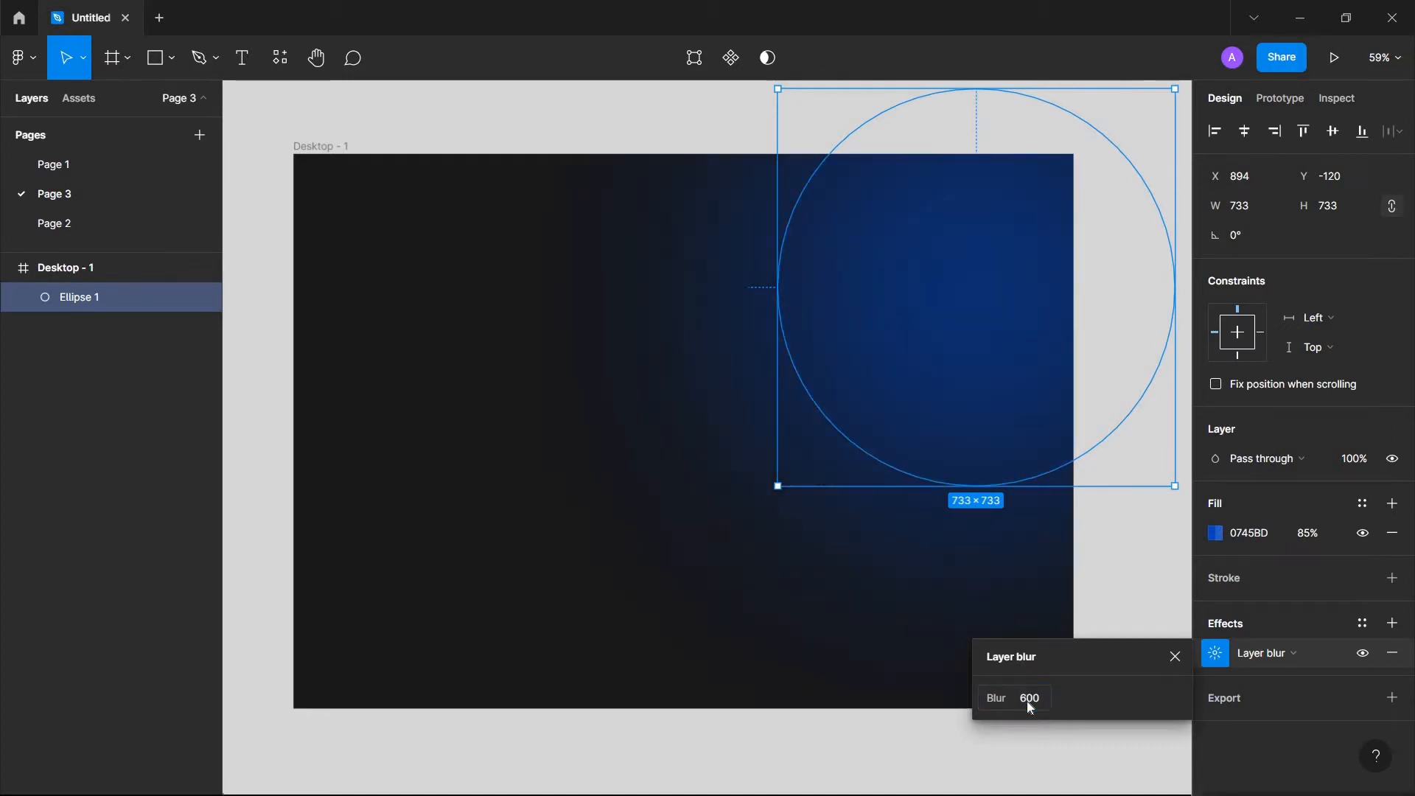
Step: Enlarge the blurred blue circle to about 854 × 854 and keep it in the frame's upper right at about X 845, Y -140
left_click(671, 575)
left_click(950, 392)
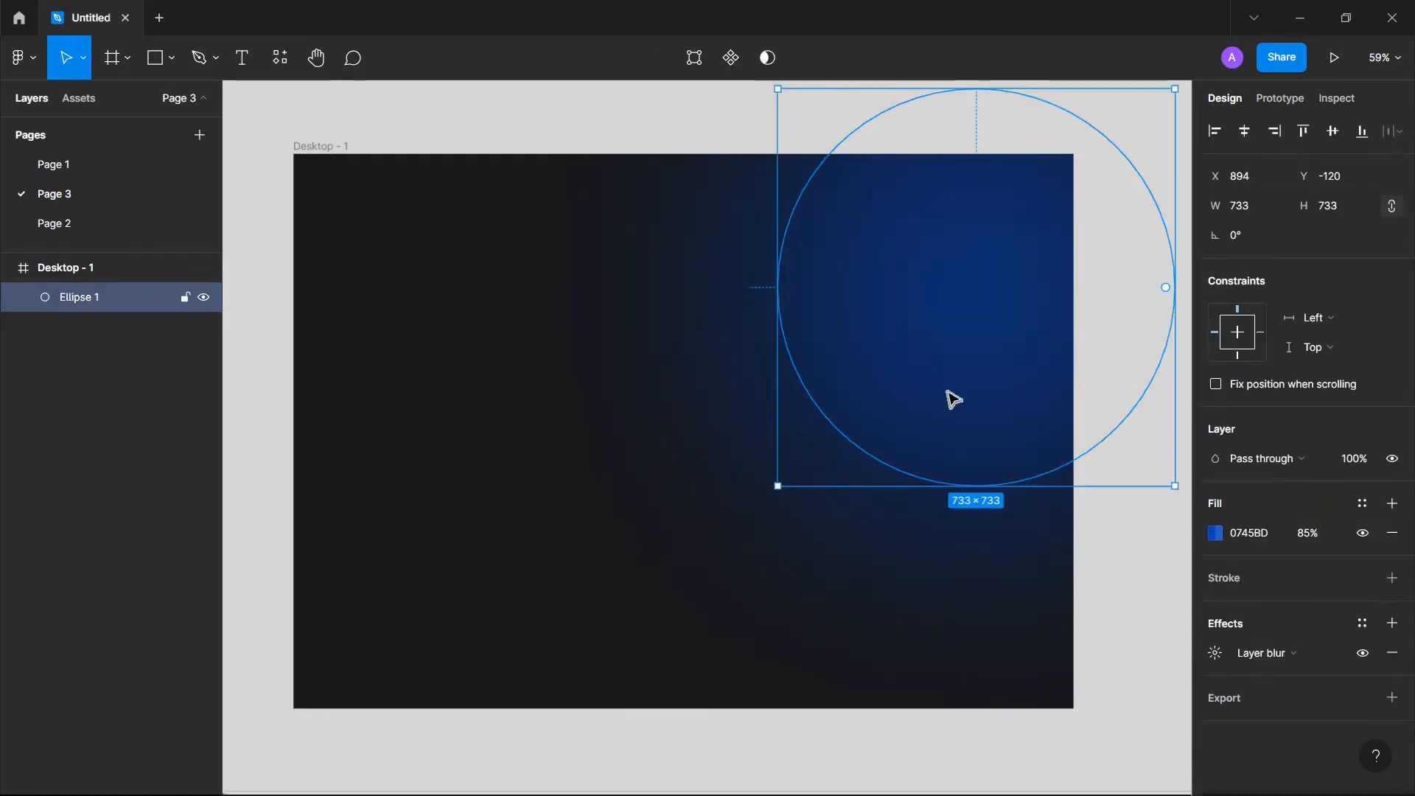
left_click_drag(950, 397, 949, 408)
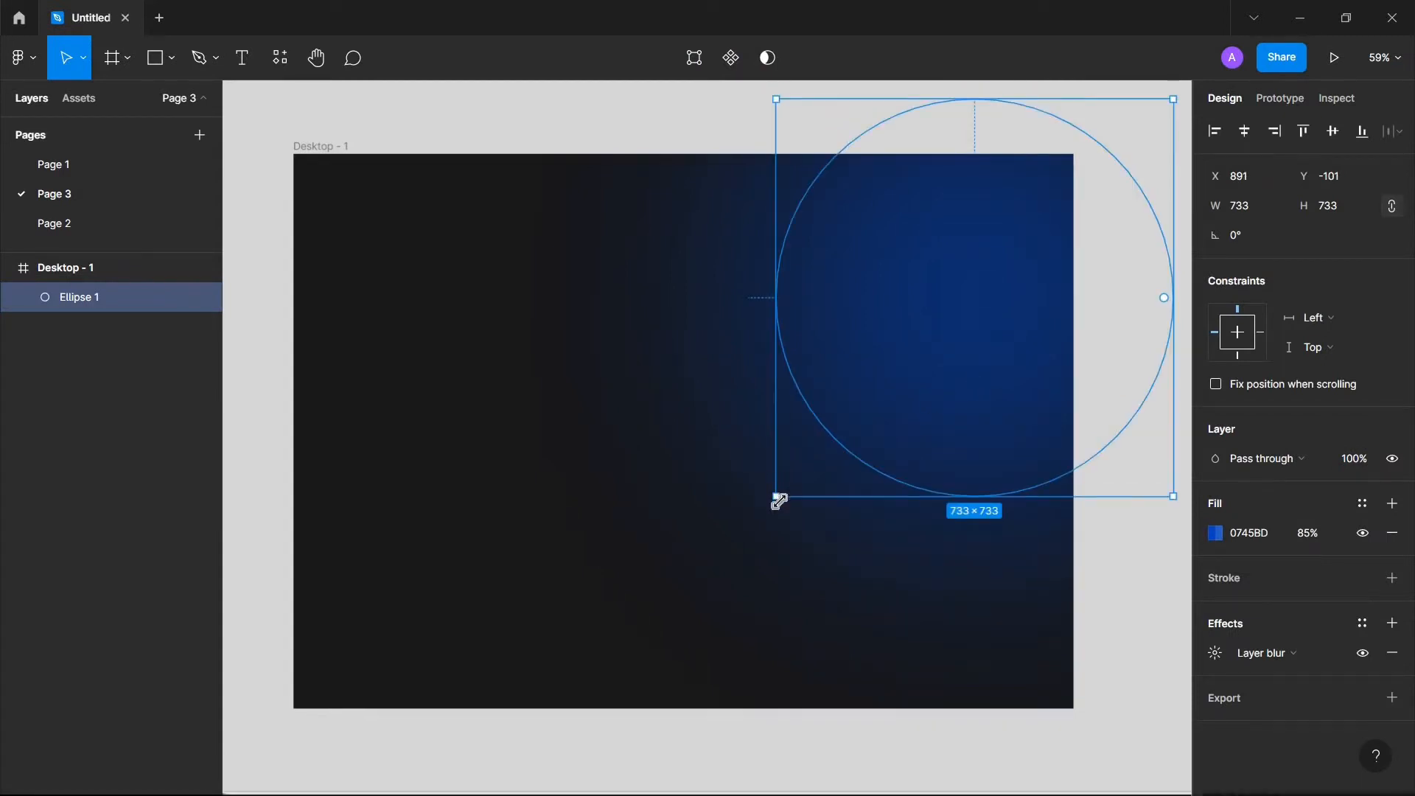
left_click_drag(748, 535, 725, 578)
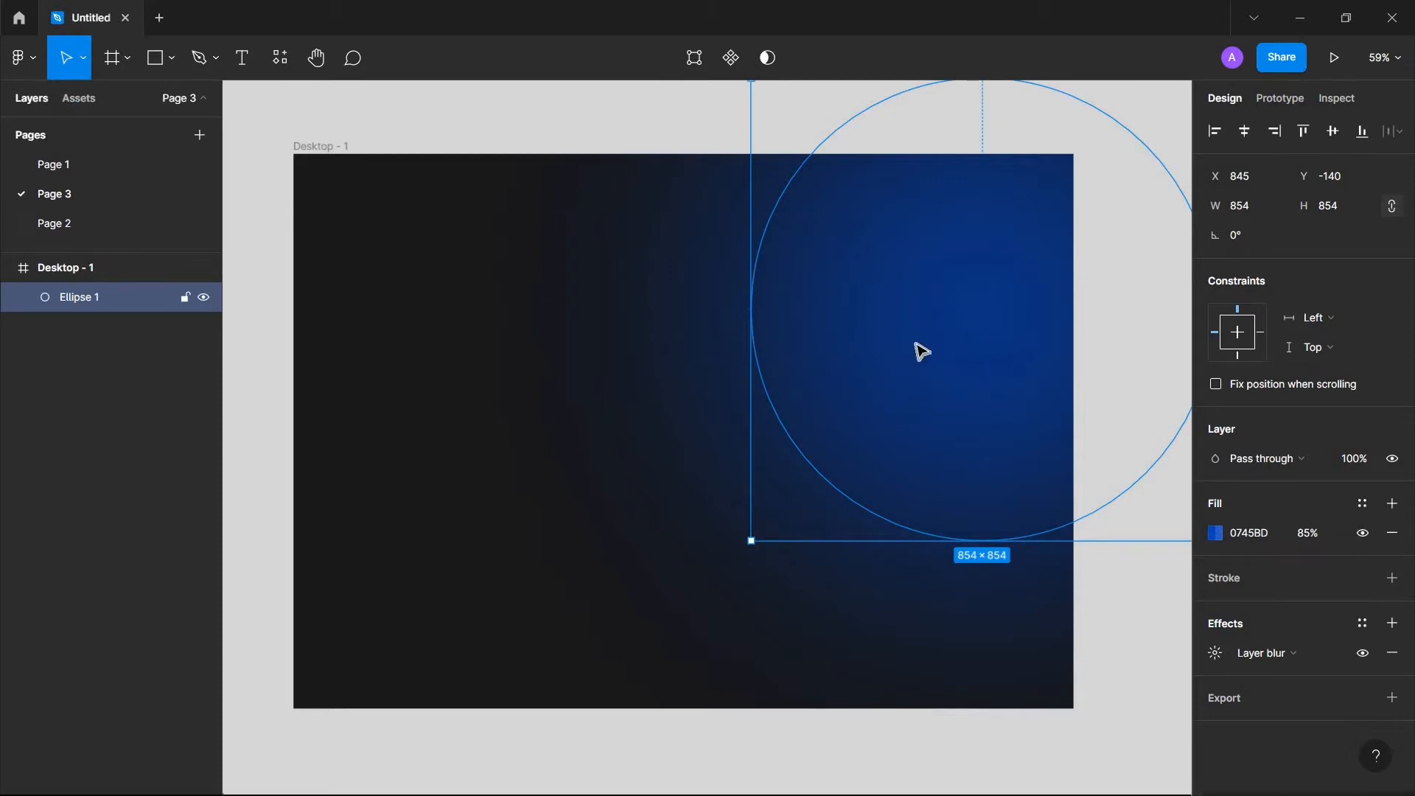
left_click_drag(922, 379, 963, 526)
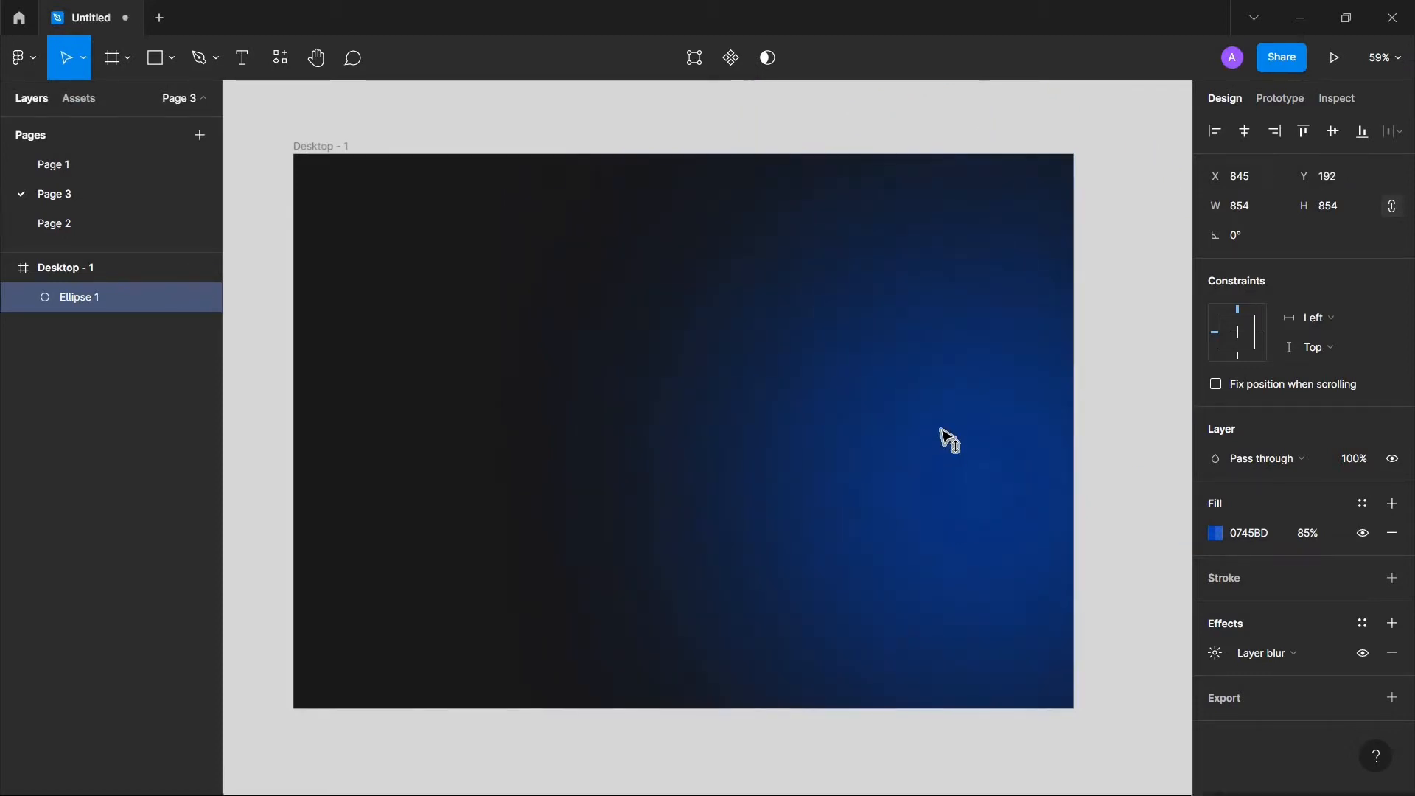
key("ctrl+z")
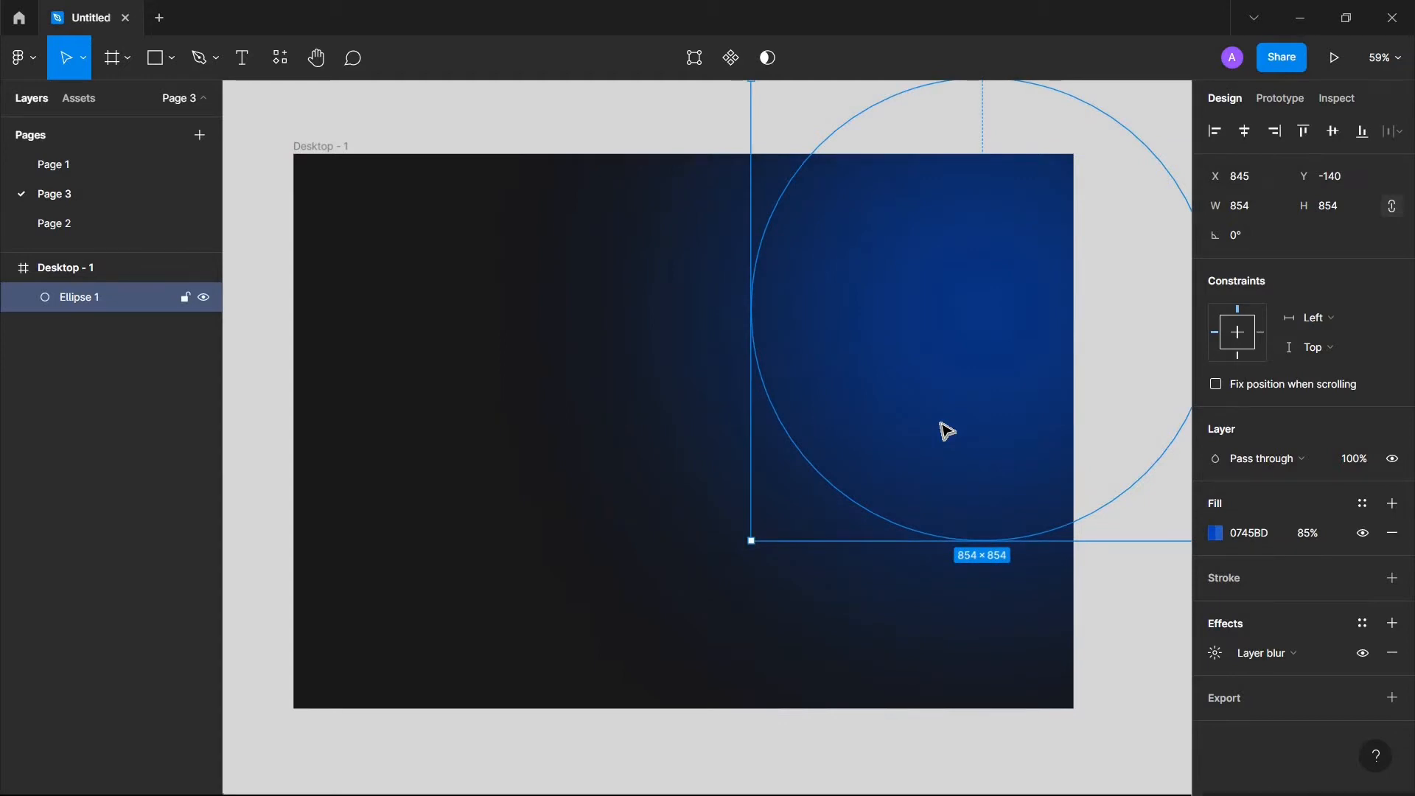
Step: Duplicate the blurred blue circle and move the copy to the frame's lower right, at about X 998, Y 421
key("ctrl+d")
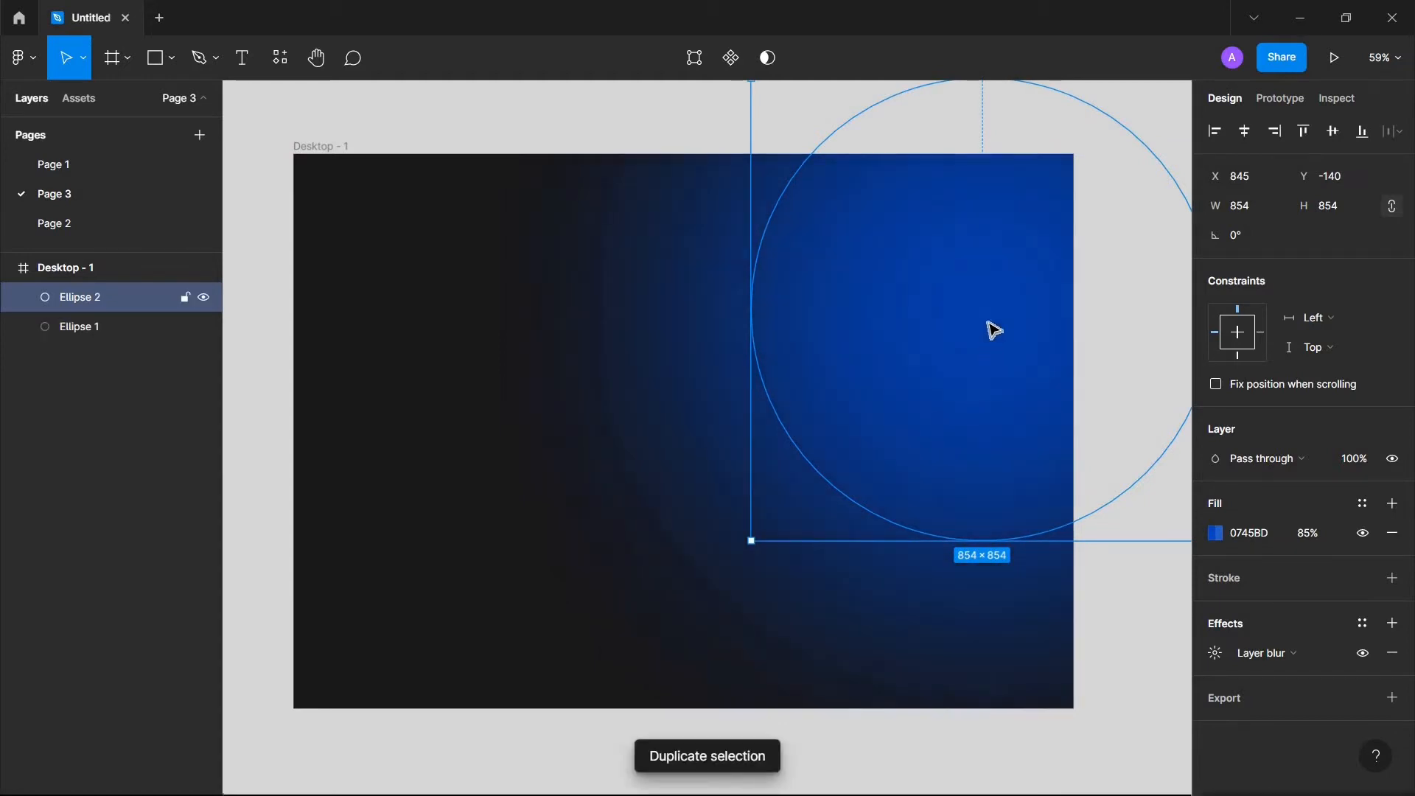
left_click_drag(1014, 496, 1062, 615)
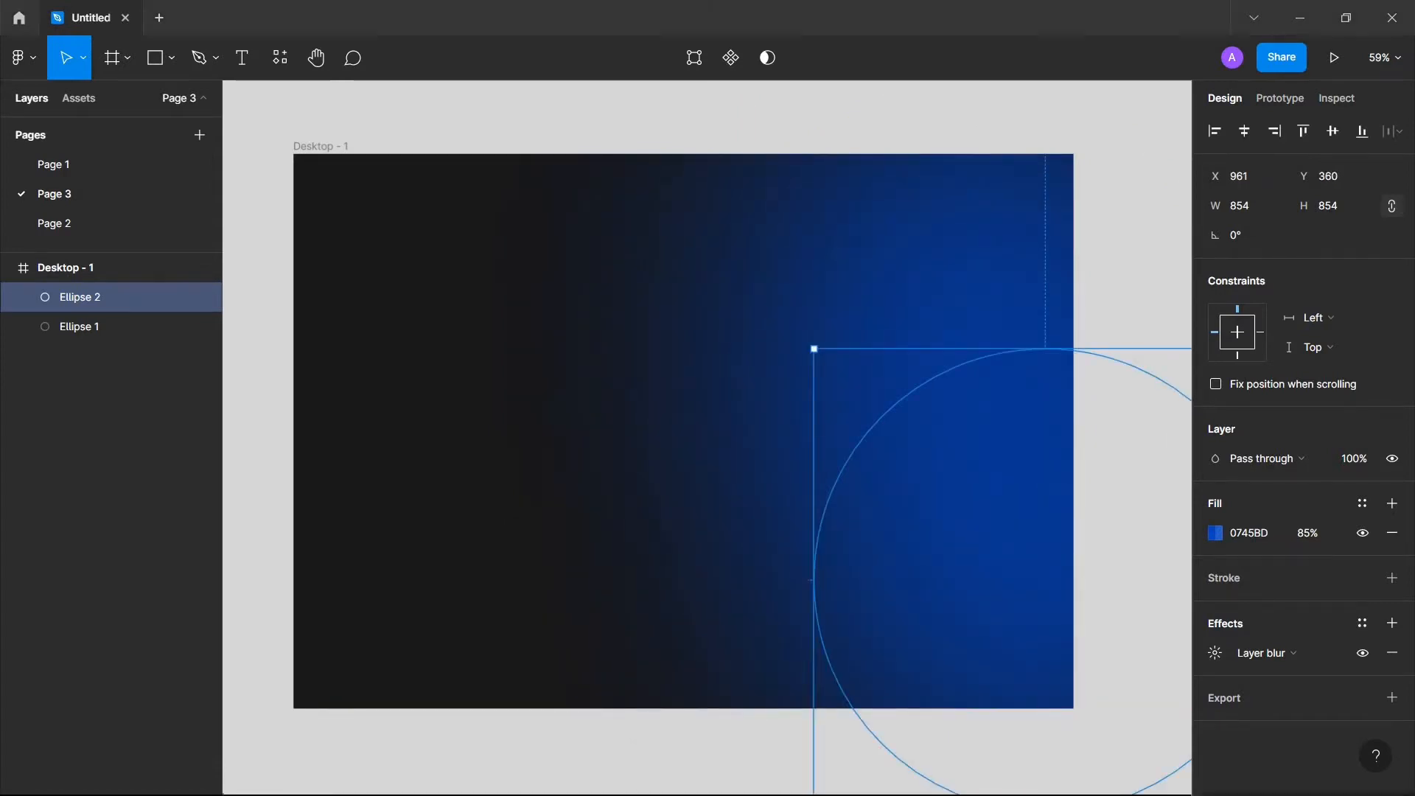
left_click_drag(1007, 648, 1027, 681)
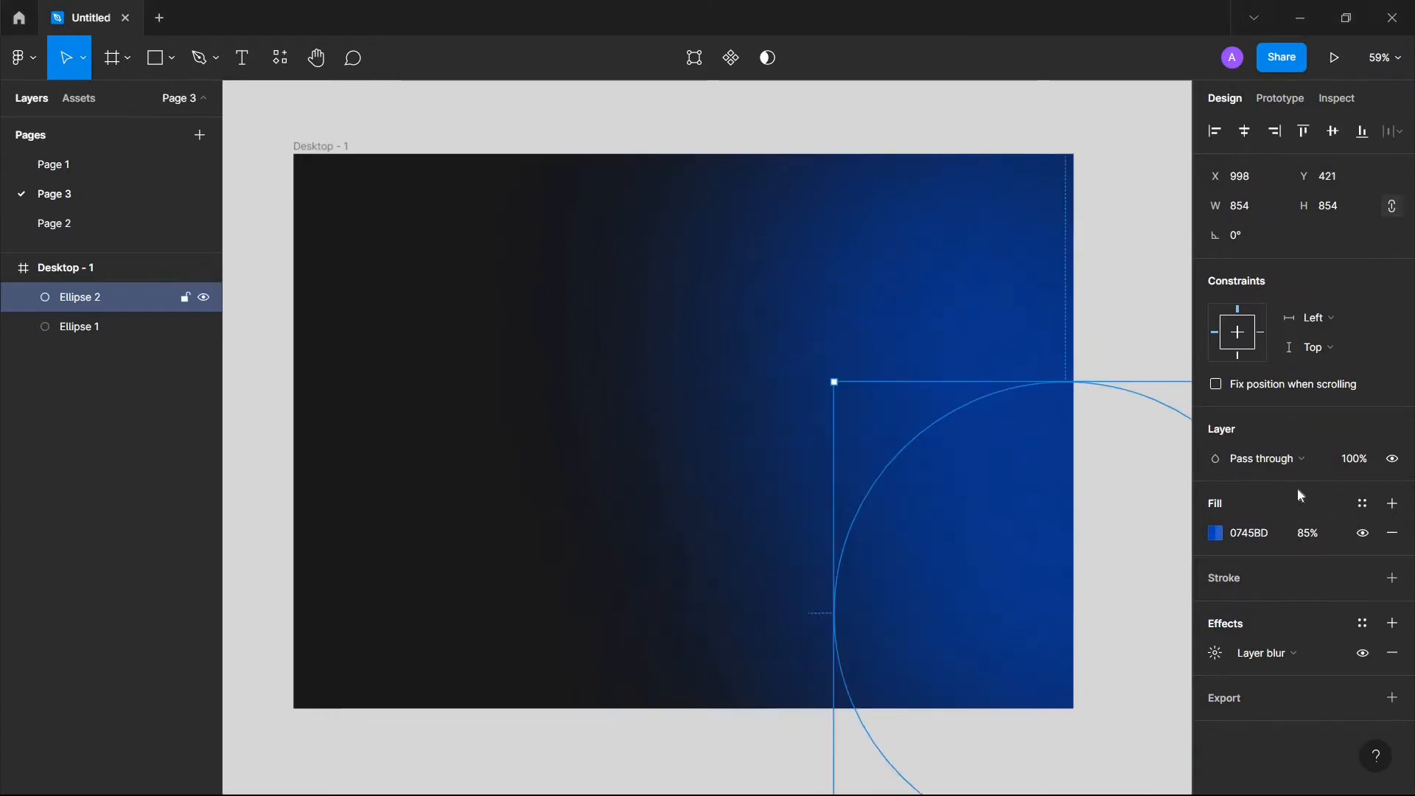
Step: Set the lower circle's fill colour to 945B00 with 100% opacity
left_click(1216, 534)
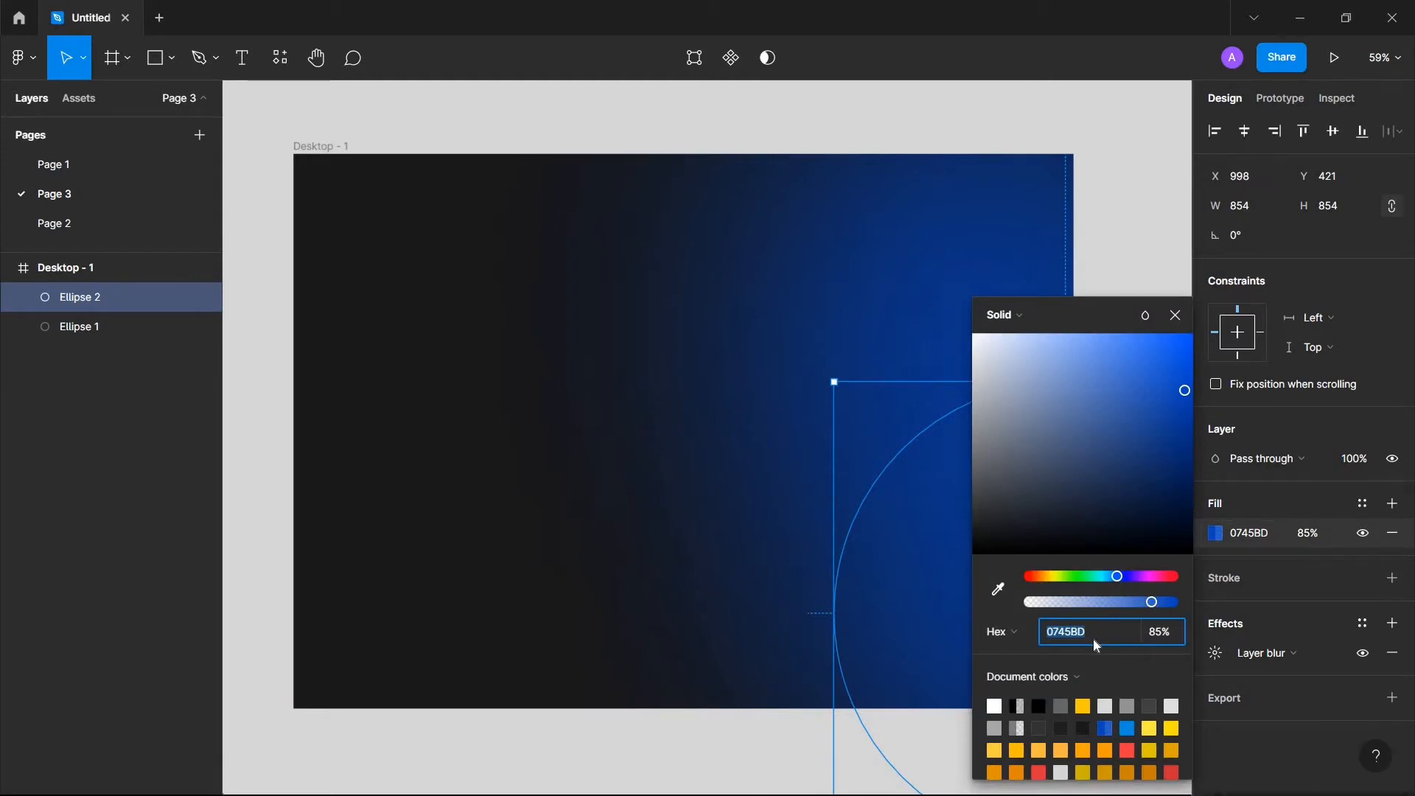
type("94")
type("00")
left_click(1156, 634)
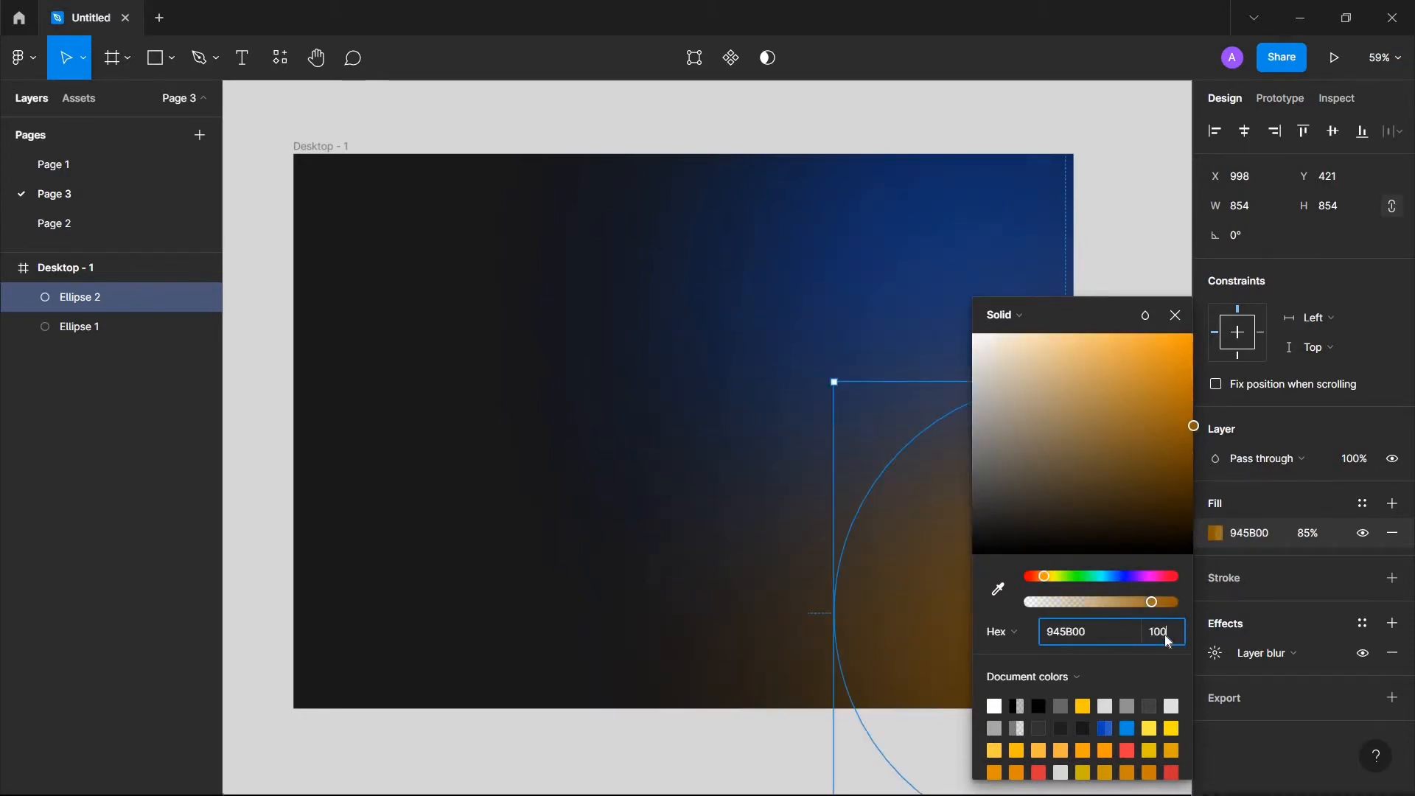
key("Return")
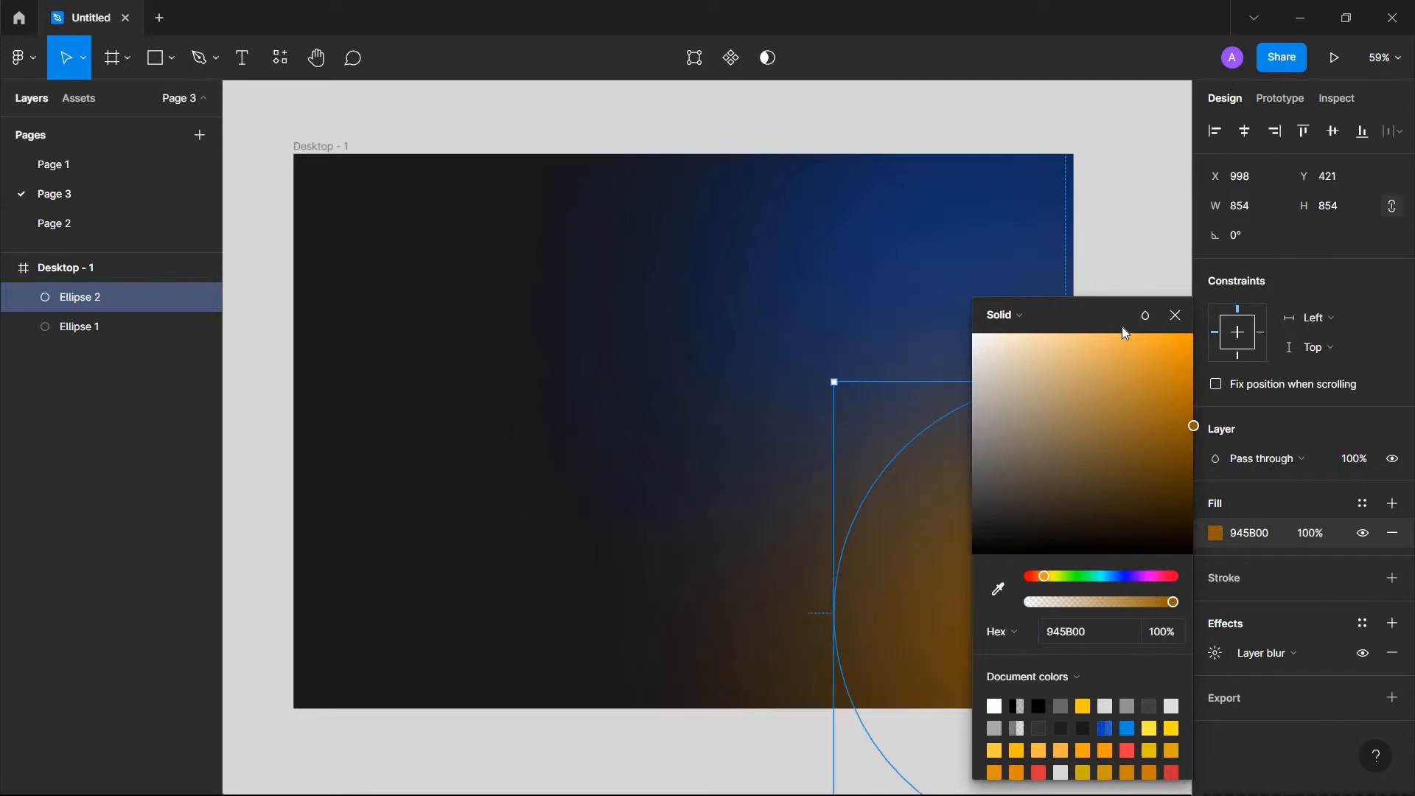
left_click(1174, 316)
Step: Move the blue circle to about X 963, Y 0 and place it above the orange circle in the layer order
left_click_drag(957, 356, 977, 263)
mouse_move(986, 354)
left_mouse_down()
mouse_move(997, 239)
mouse_move(998, 363)
left_mouse_up()
left_click_drag(1004, 288, 1029, 528)
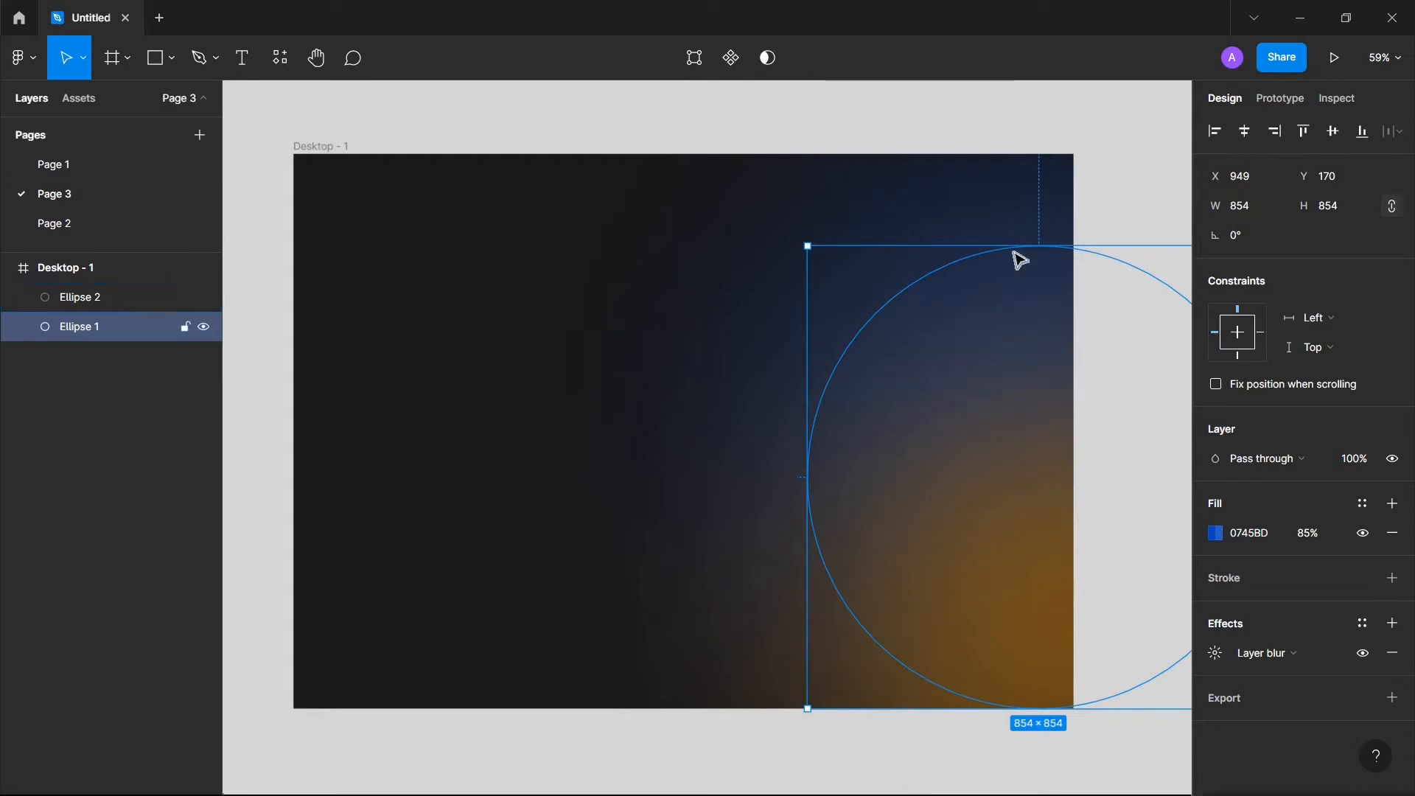
left_click_drag(1016, 331, 1020, 257)
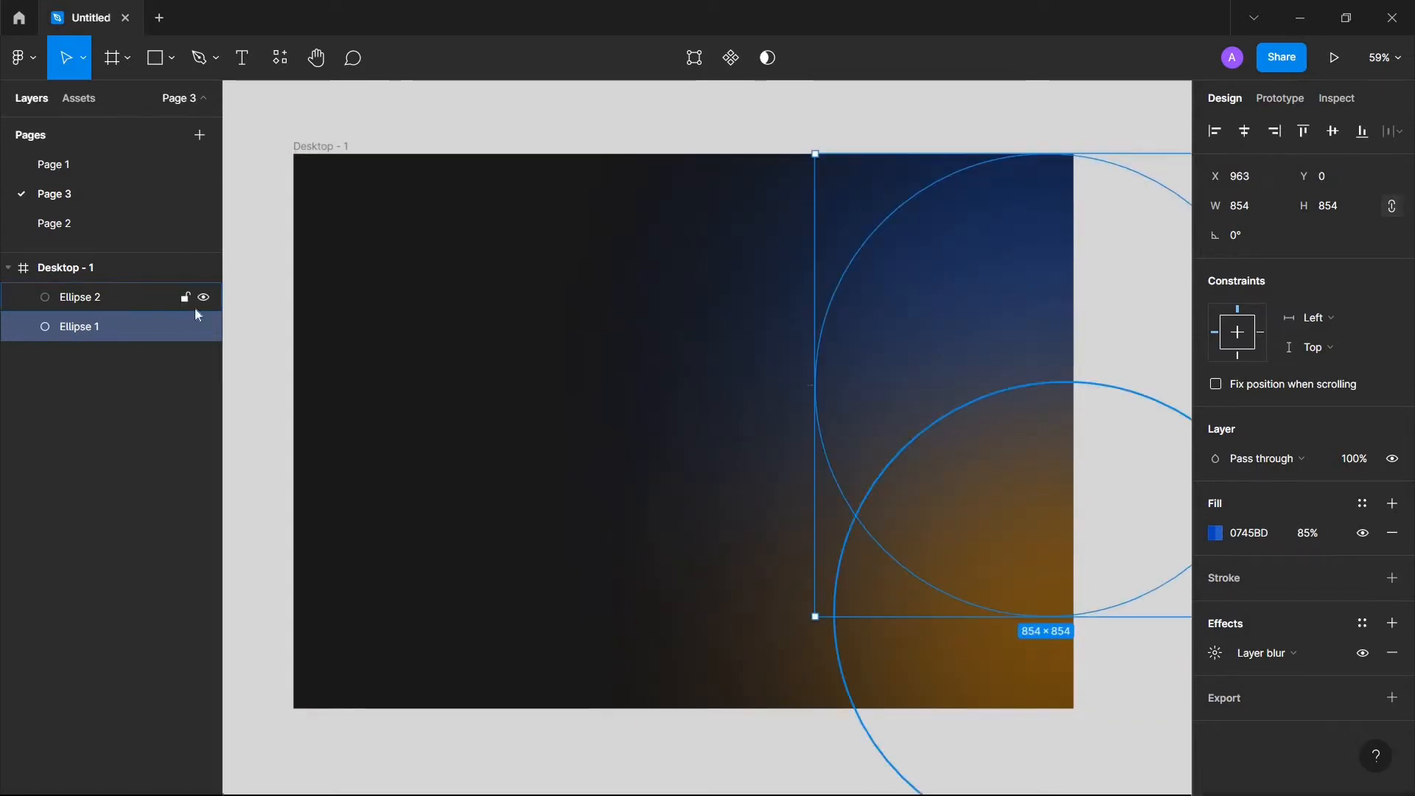
left_click_drag(108, 331, 108, 300)
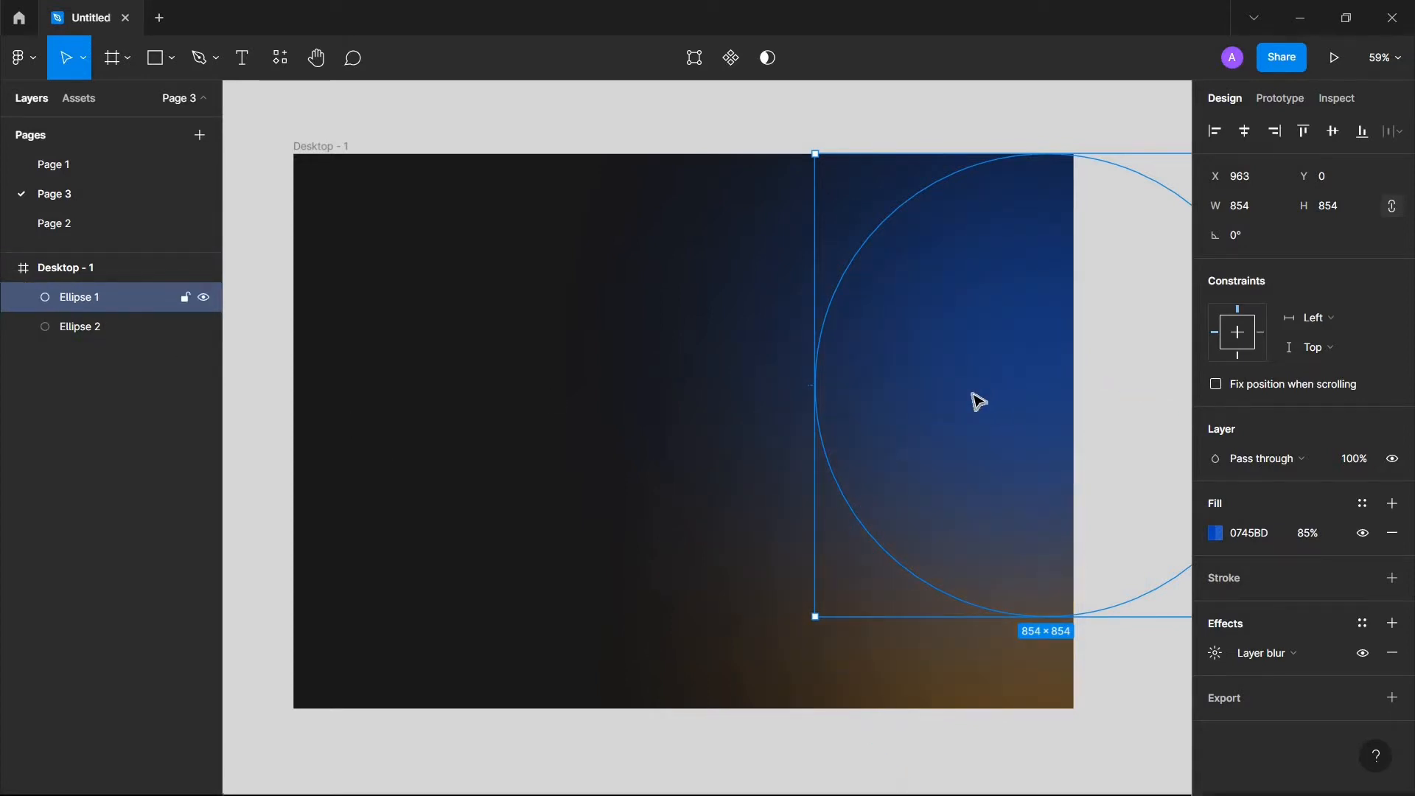
Step: Enlarge the orange circle to about 953 × 953 at about X 902, Y 223, and move the blue circle to about X 868, Y -75
left_click(995, 663)
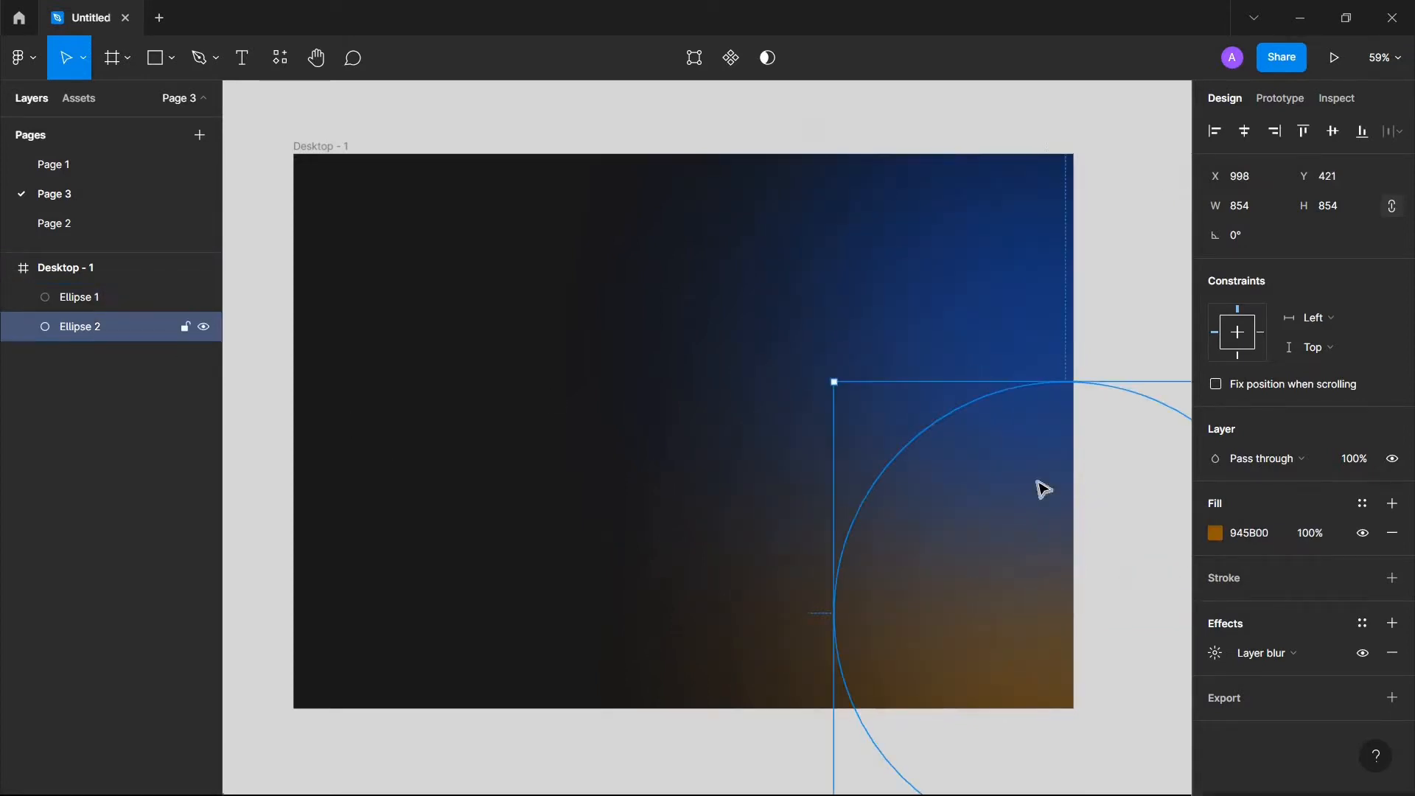
left_click_drag(832, 380, 789, 327)
left_click_drag(958, 623, 958, 569)
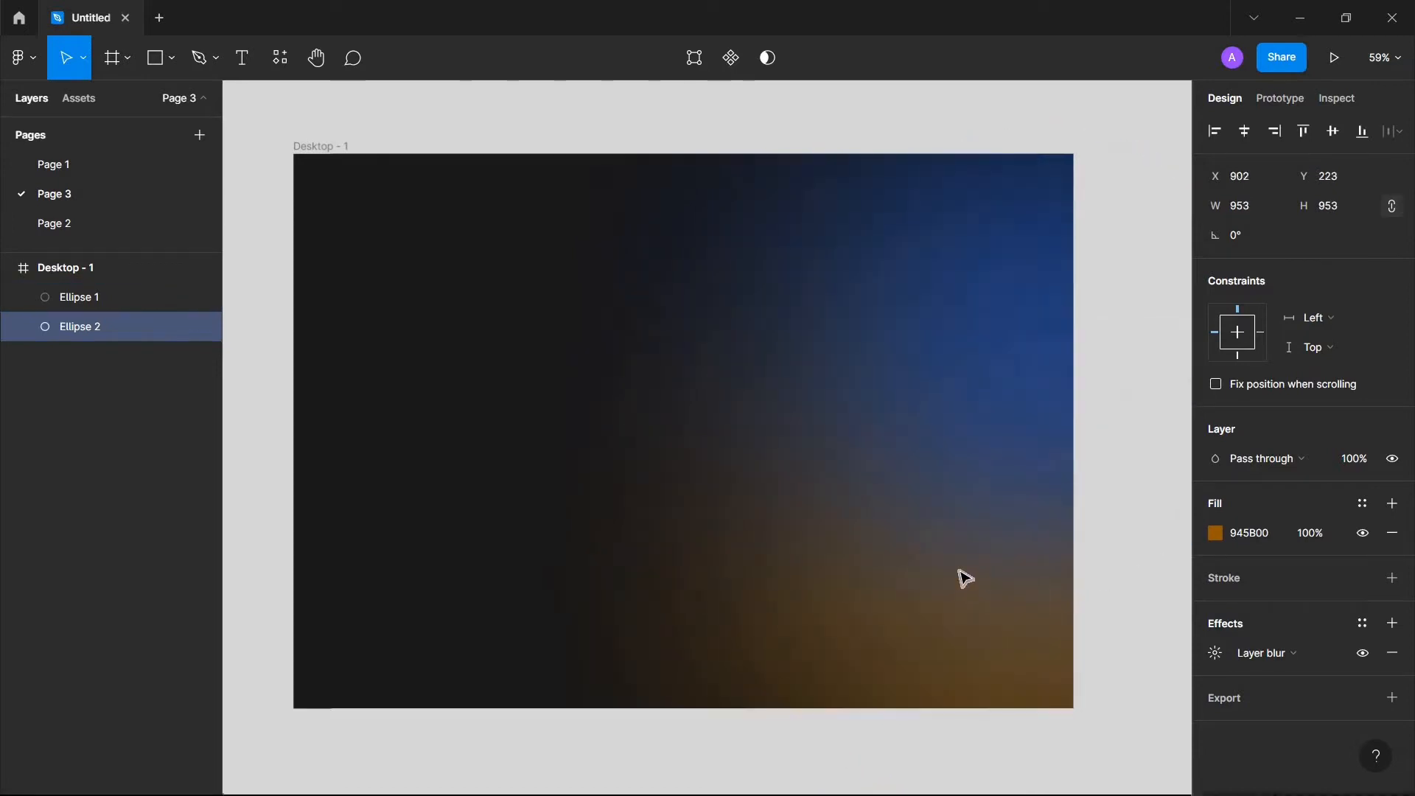
left_click_drag(977, 444, 925, 427)
scroll(920, 420, "down", 3)
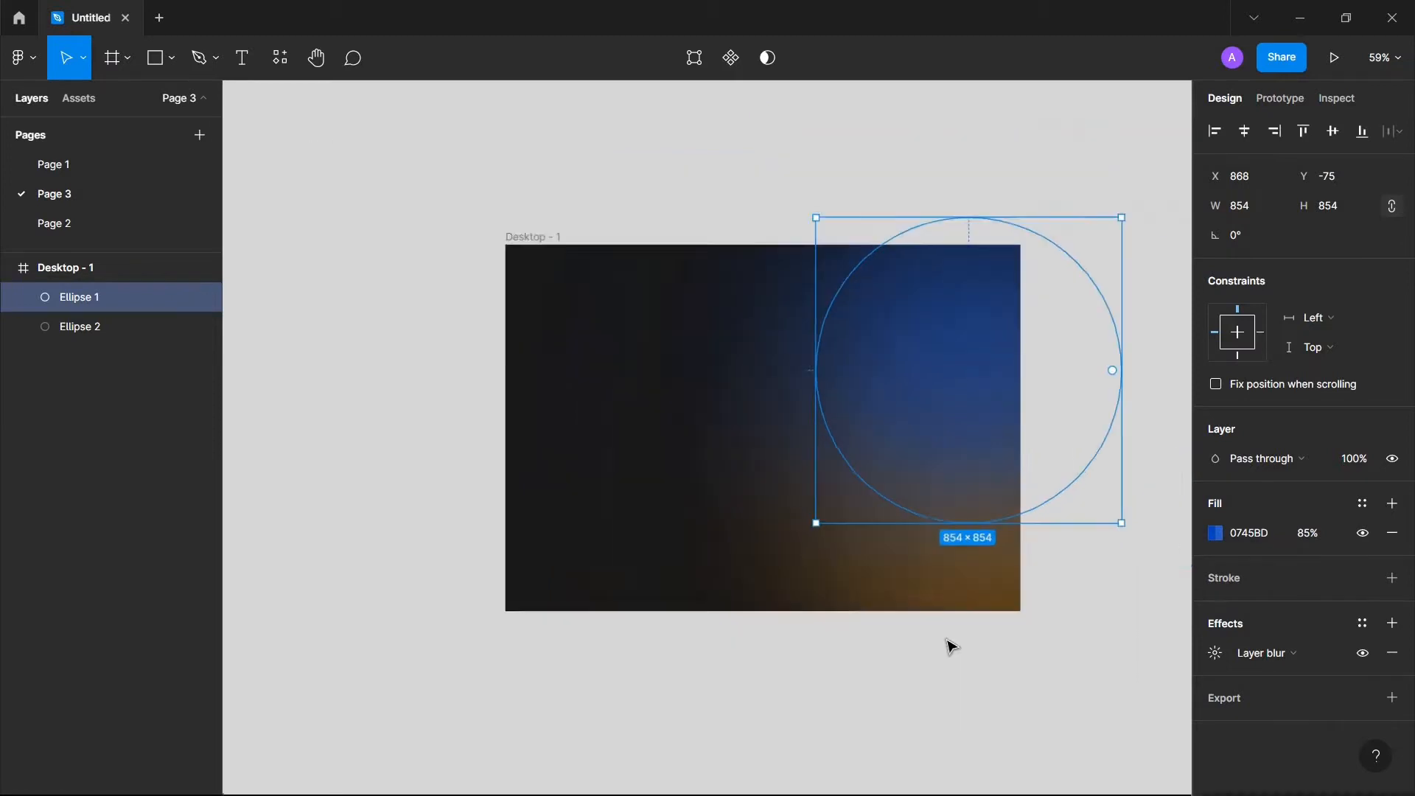
Step: Reposition the orange circle to about X 834, Y 204 and raise the blue circle to about X 884, Y -149
left_click(946, 657)
left_click_drag(932, 566, 882, 493)
left_click_drag(942, 421, 946, 377)
key("ctrl+z")
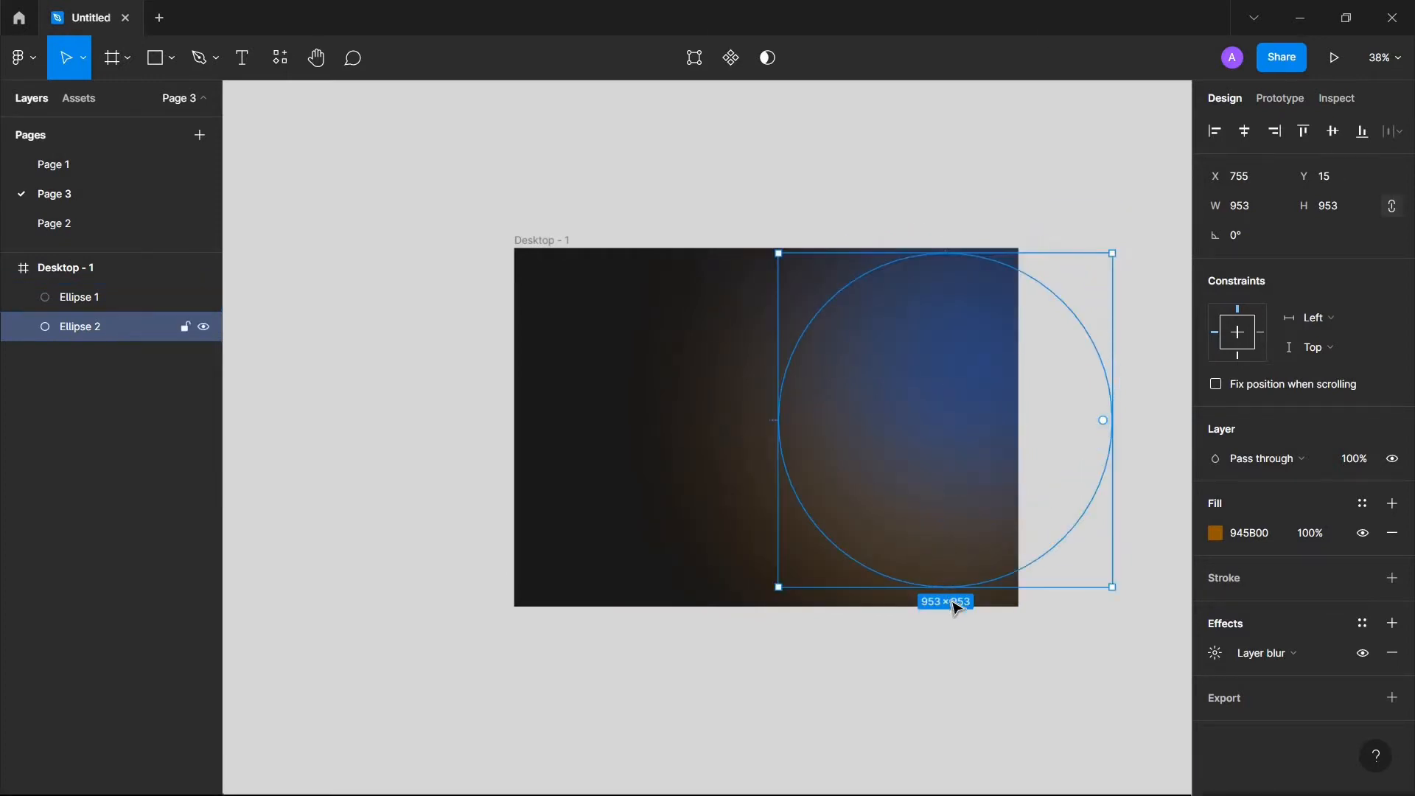
left_click_drag(950, 598, 965, 625)
key("ctrl+z")
left_click_drag(897, 556, 924, 594)
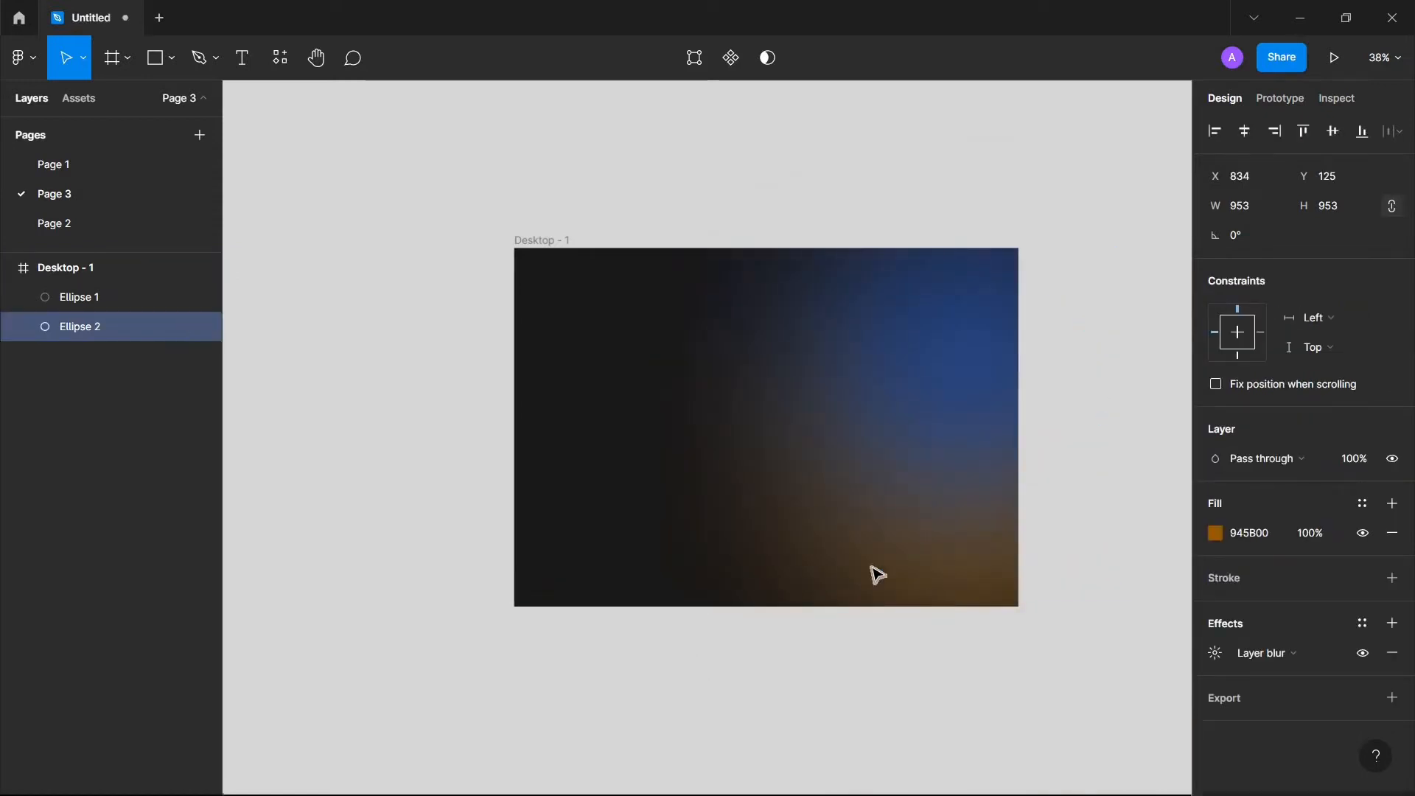
left_click(943, 462)
left_click(940, 564)
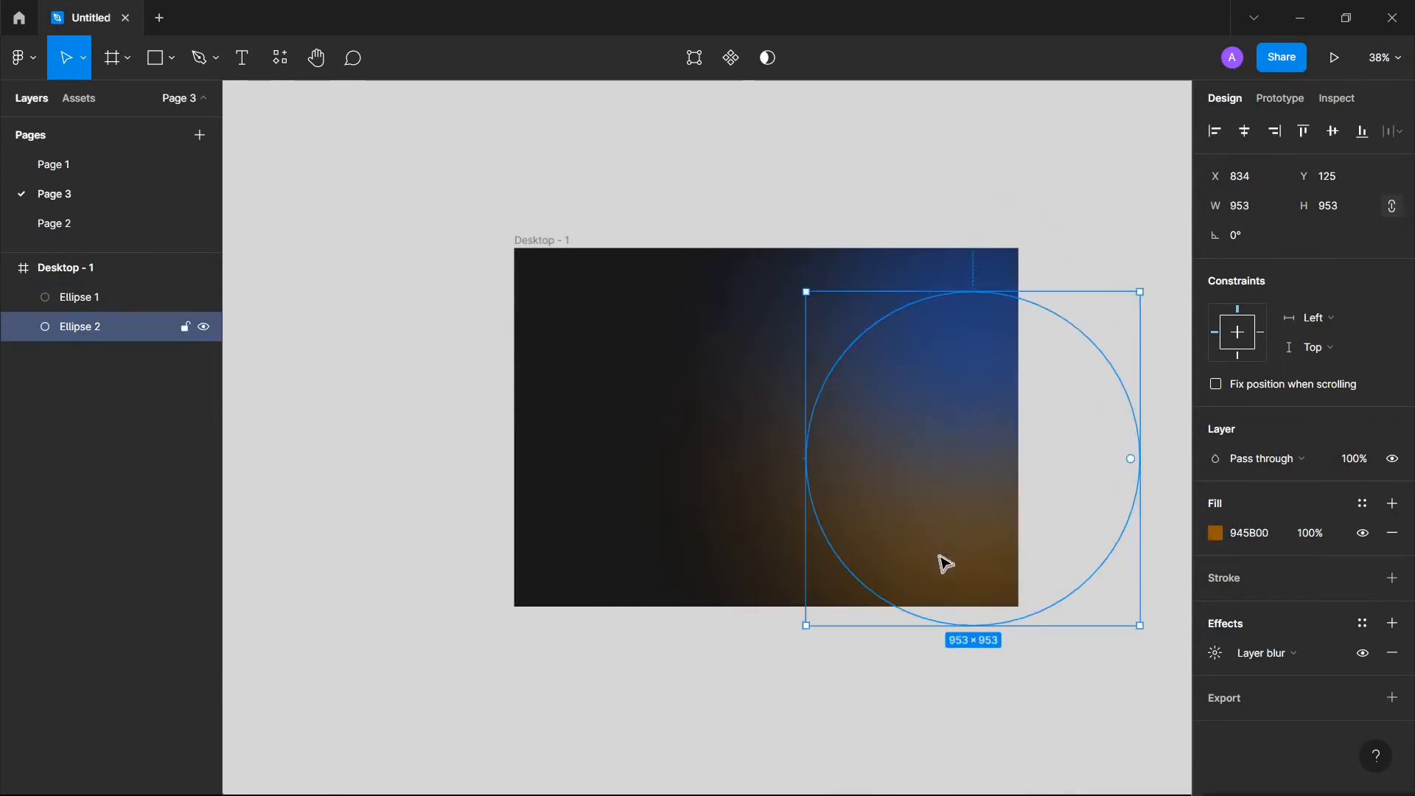
left_click_drag(946, 582, 946, 609)
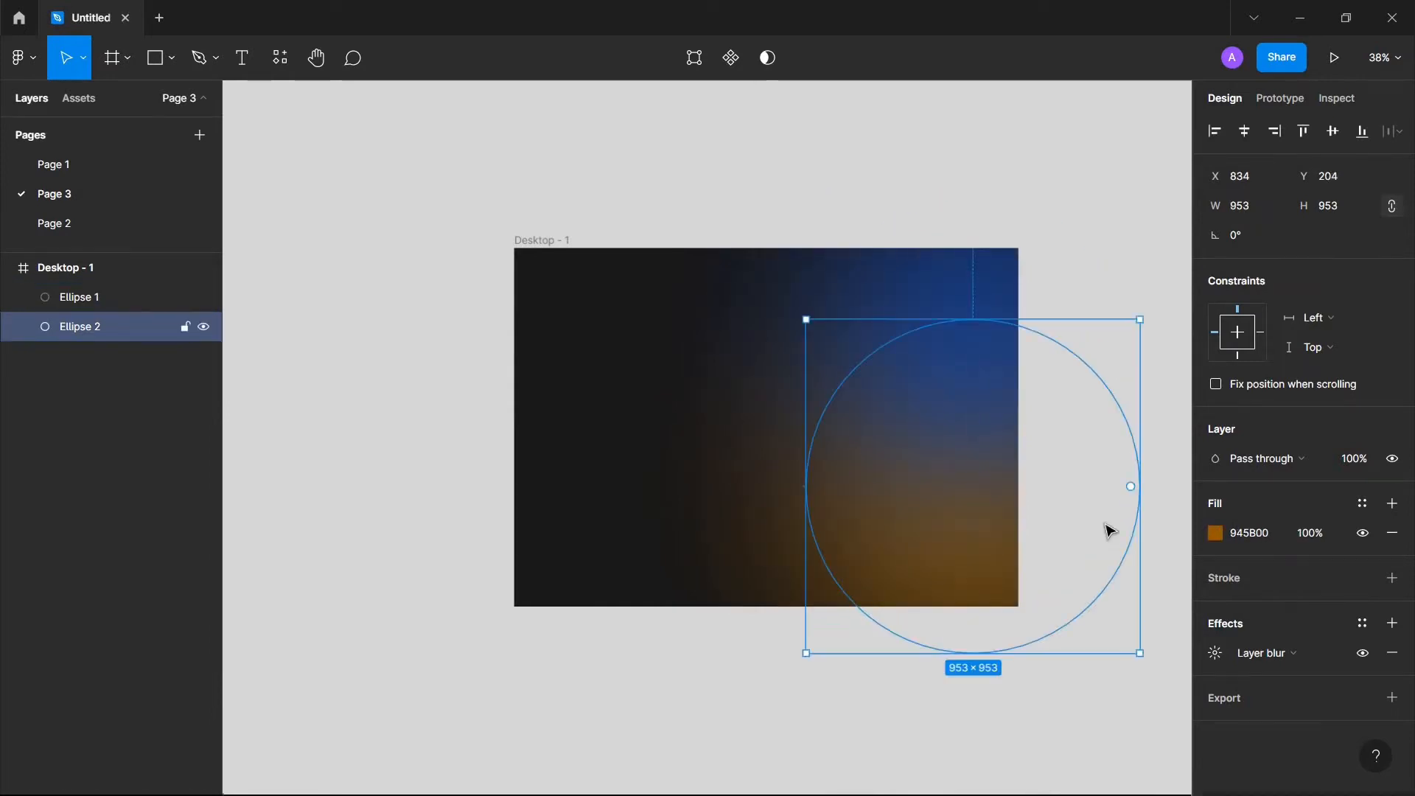
Step: Lower the orange circle to about Y 246 and slightly enlarge the blue circle from its lower-left corner
left_click(562, 243)
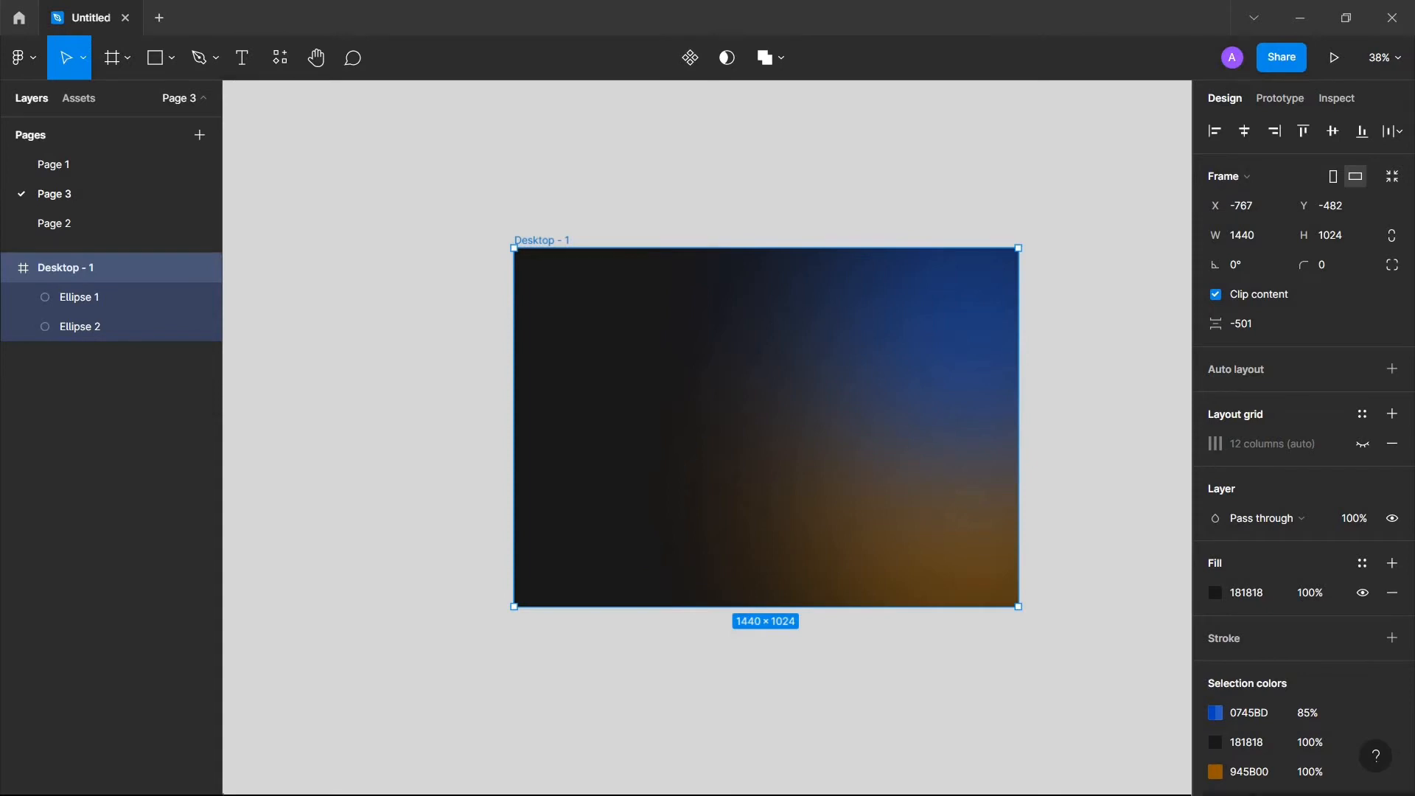
left_click(970, 391)
left_click(969, 554)
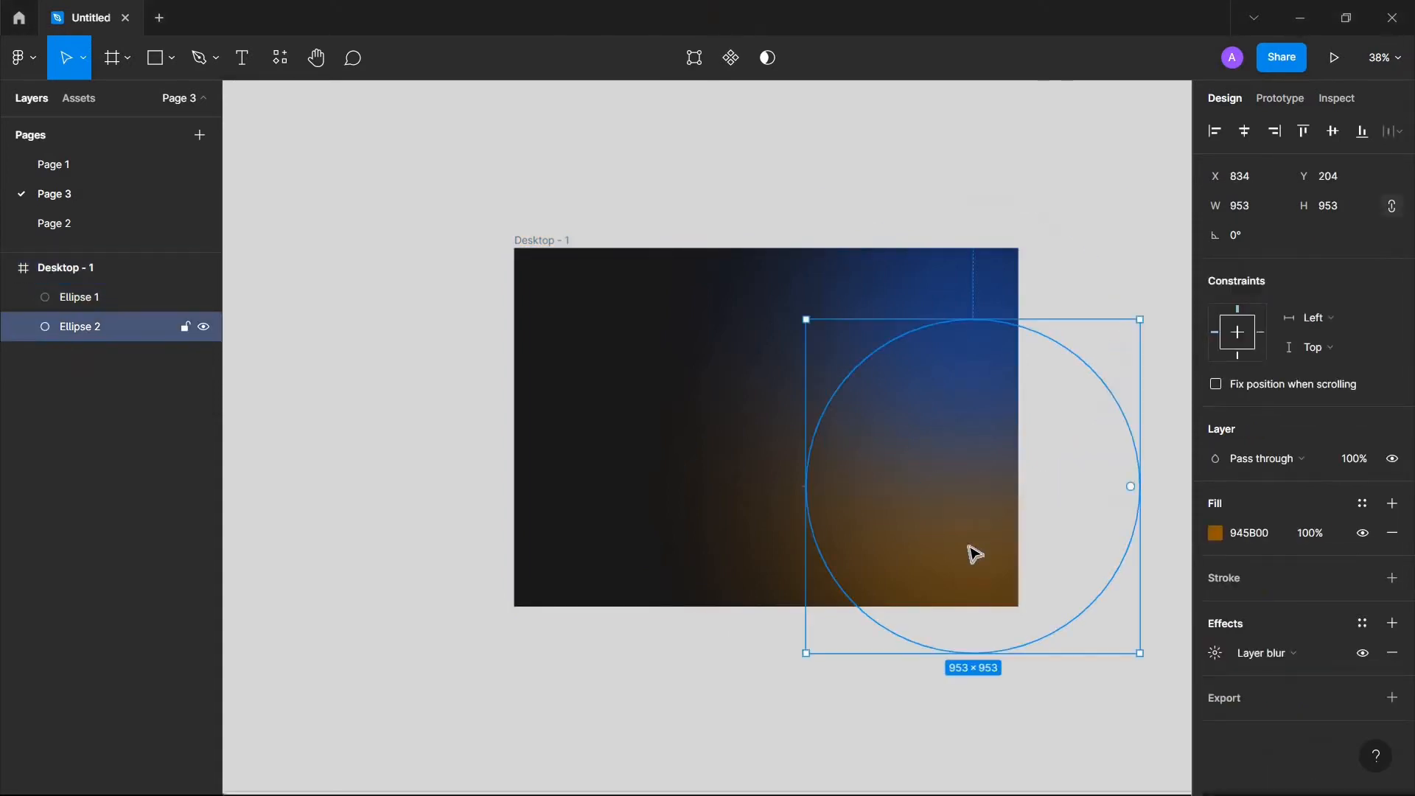
left_click_drag(967, 561, 966, 568)
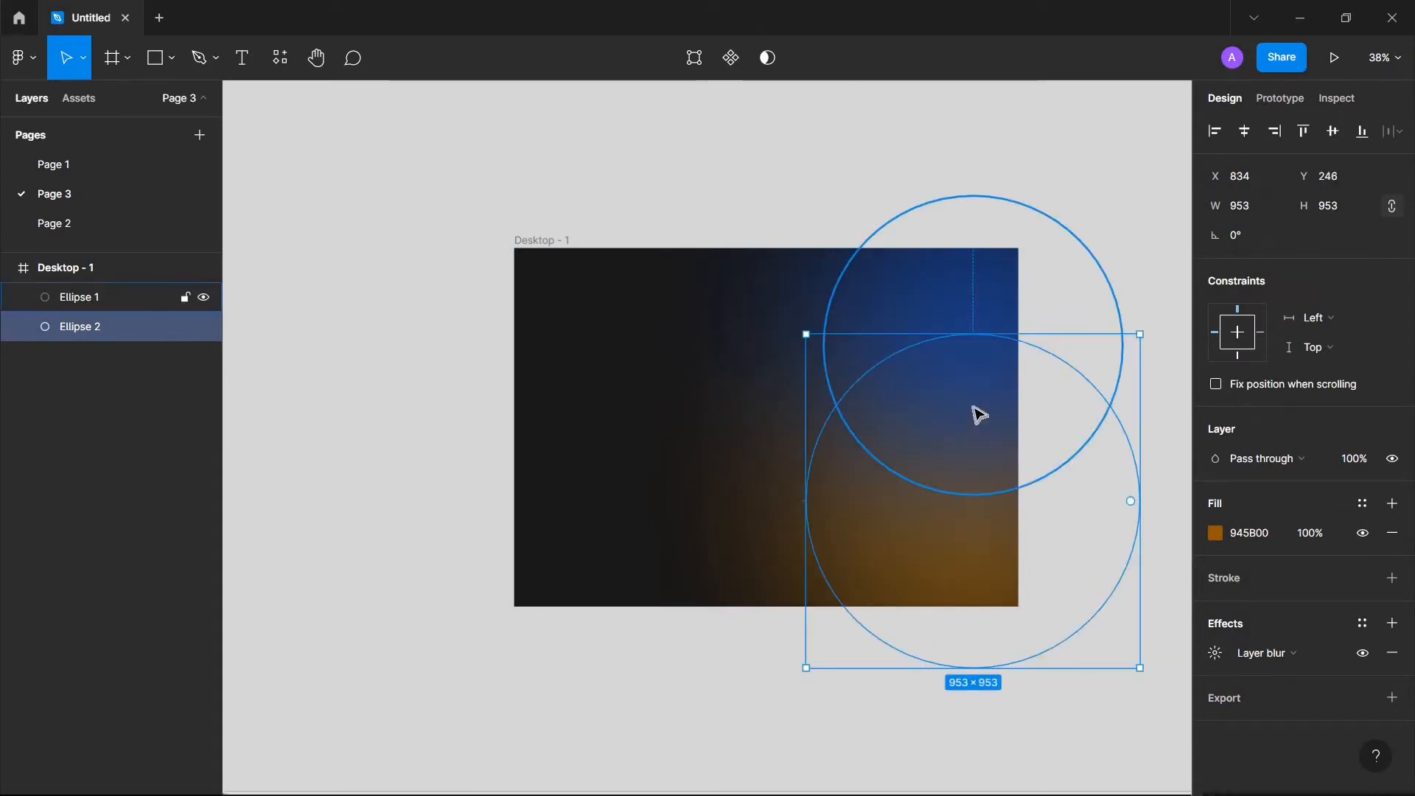
left_click(870, 449)
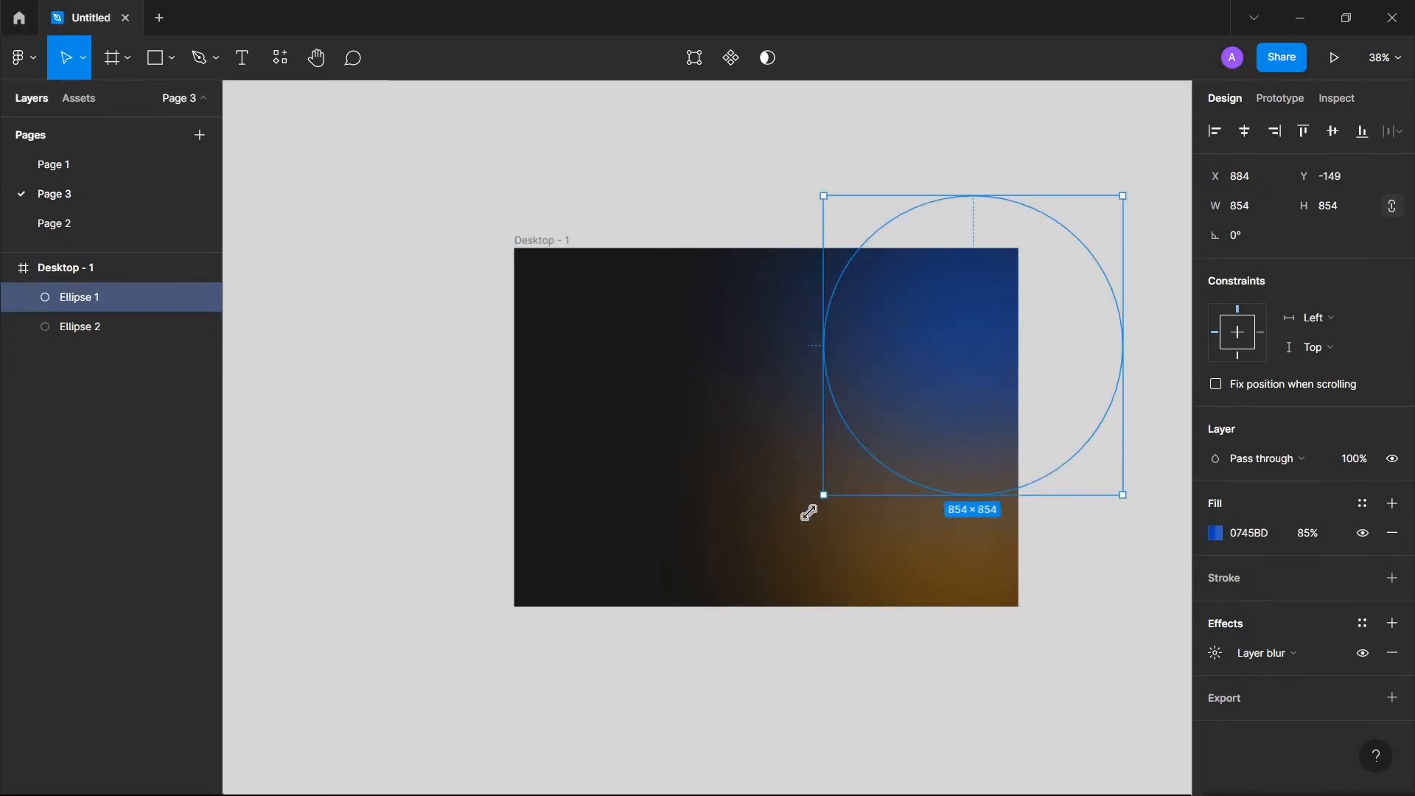
left_click_drag(822, 490, 805, 512)
Step: Show the desktop frame's 12-column layout grid again and deselect the frame
left_click(560, 241)
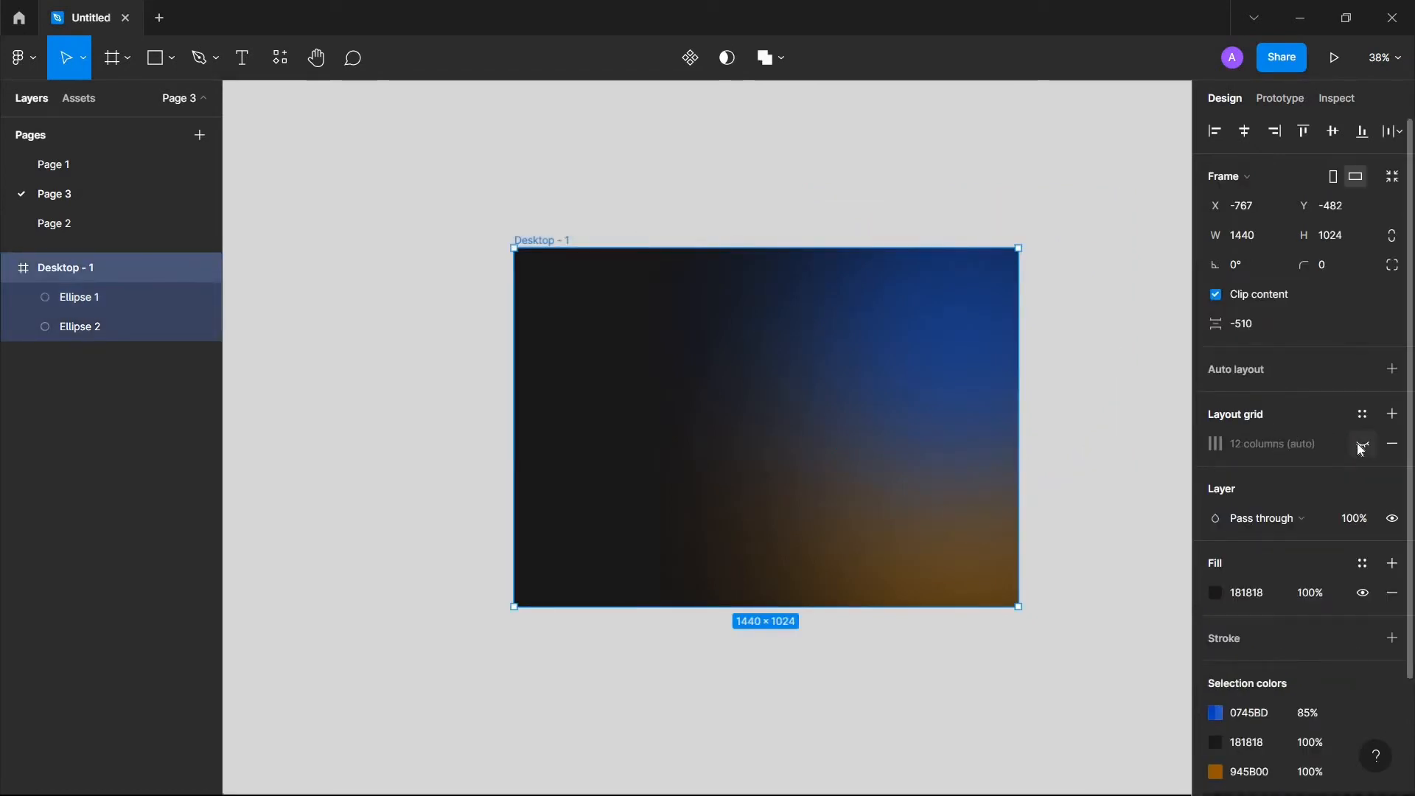
left_click(1362, 444)
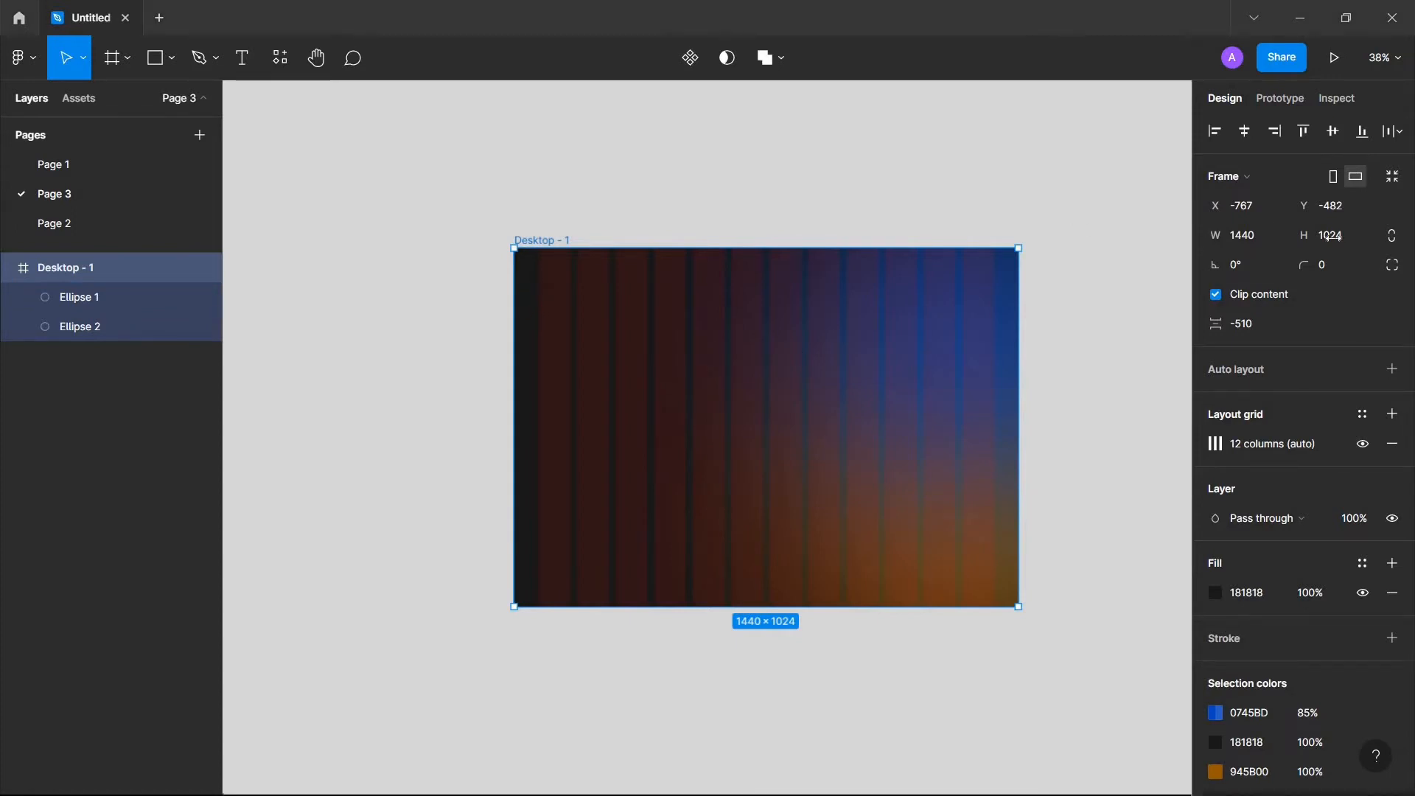
left_click(569, 221)
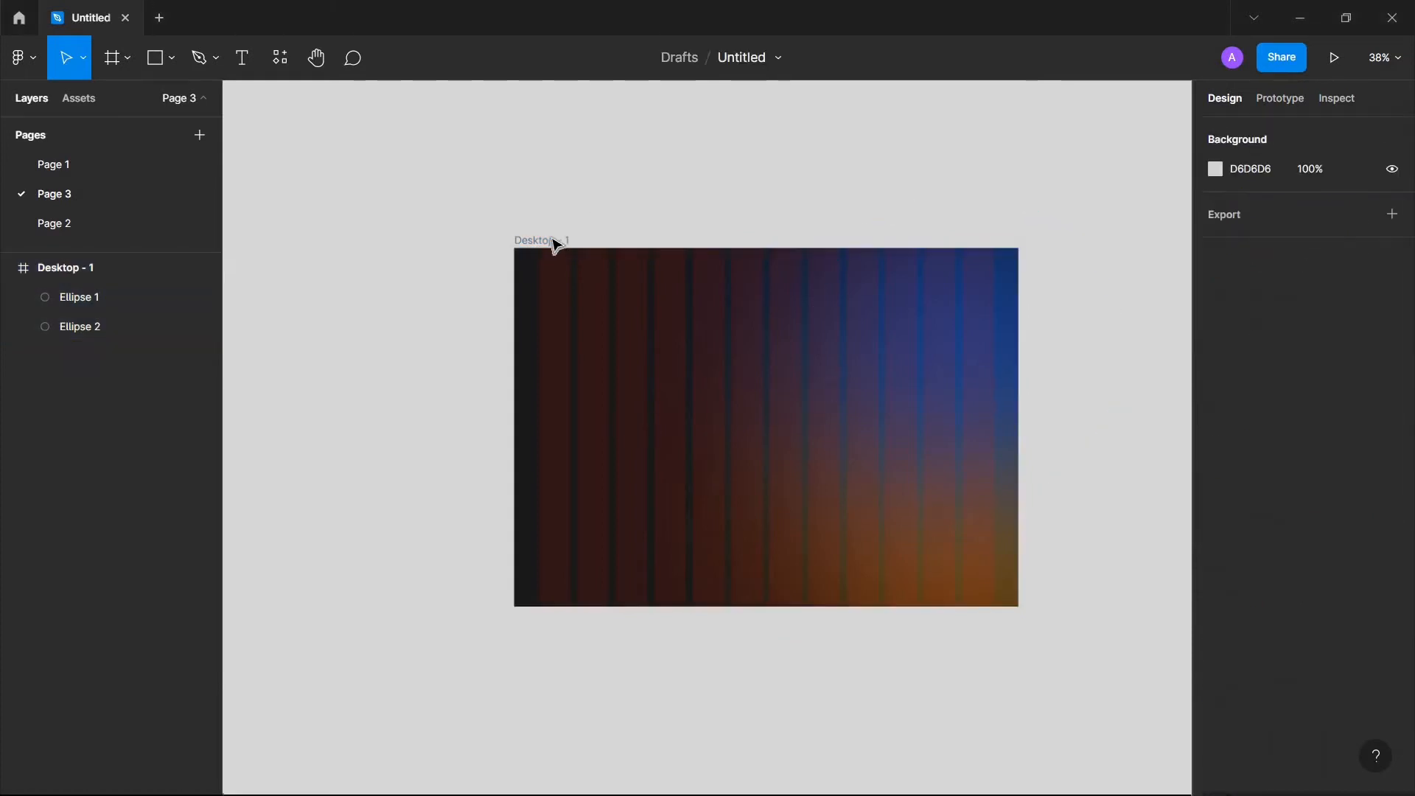
Step: Paste the copied VillageBank logo into the desktop frame and align it with the first grid column at X 70, Y 27
left_click(556, 246)
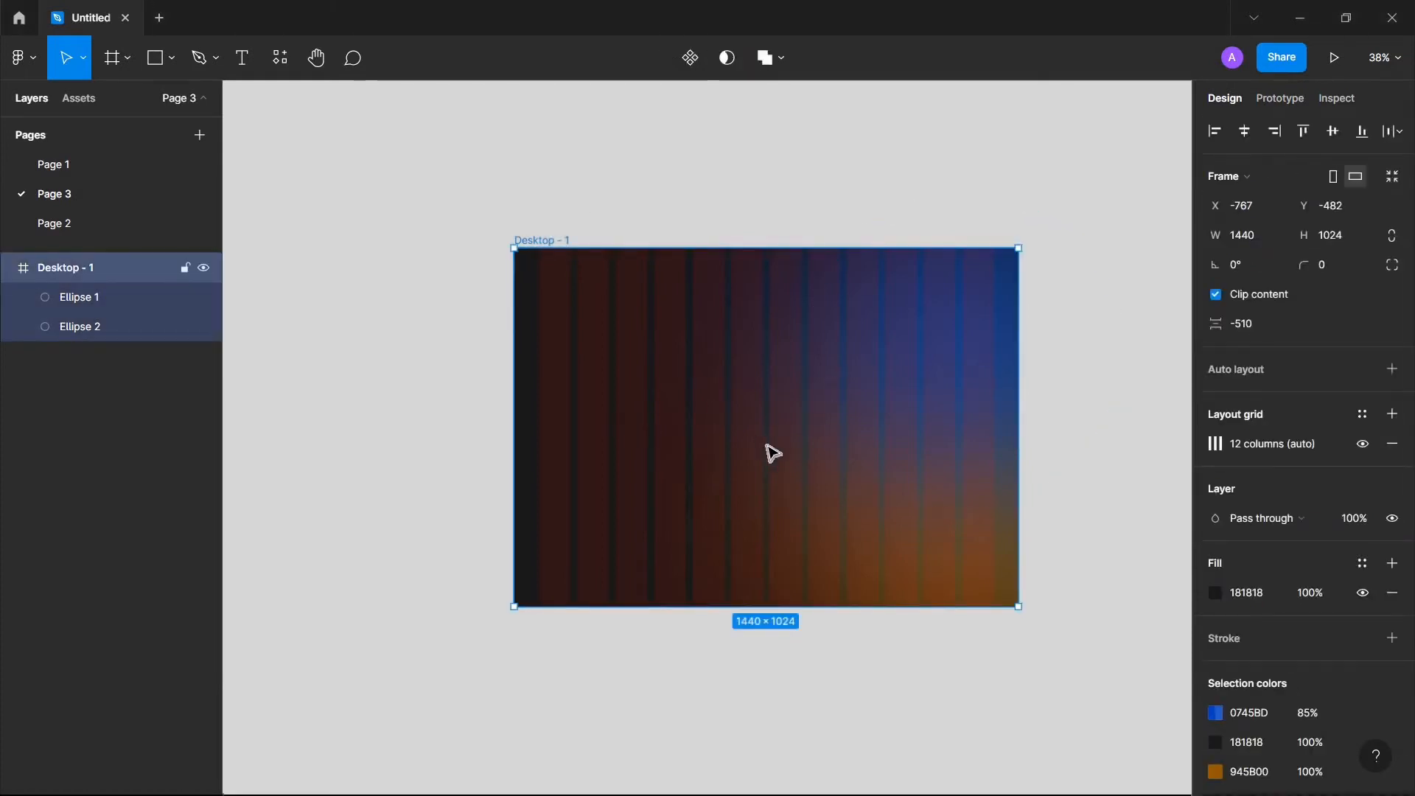
key("ctrl+v")
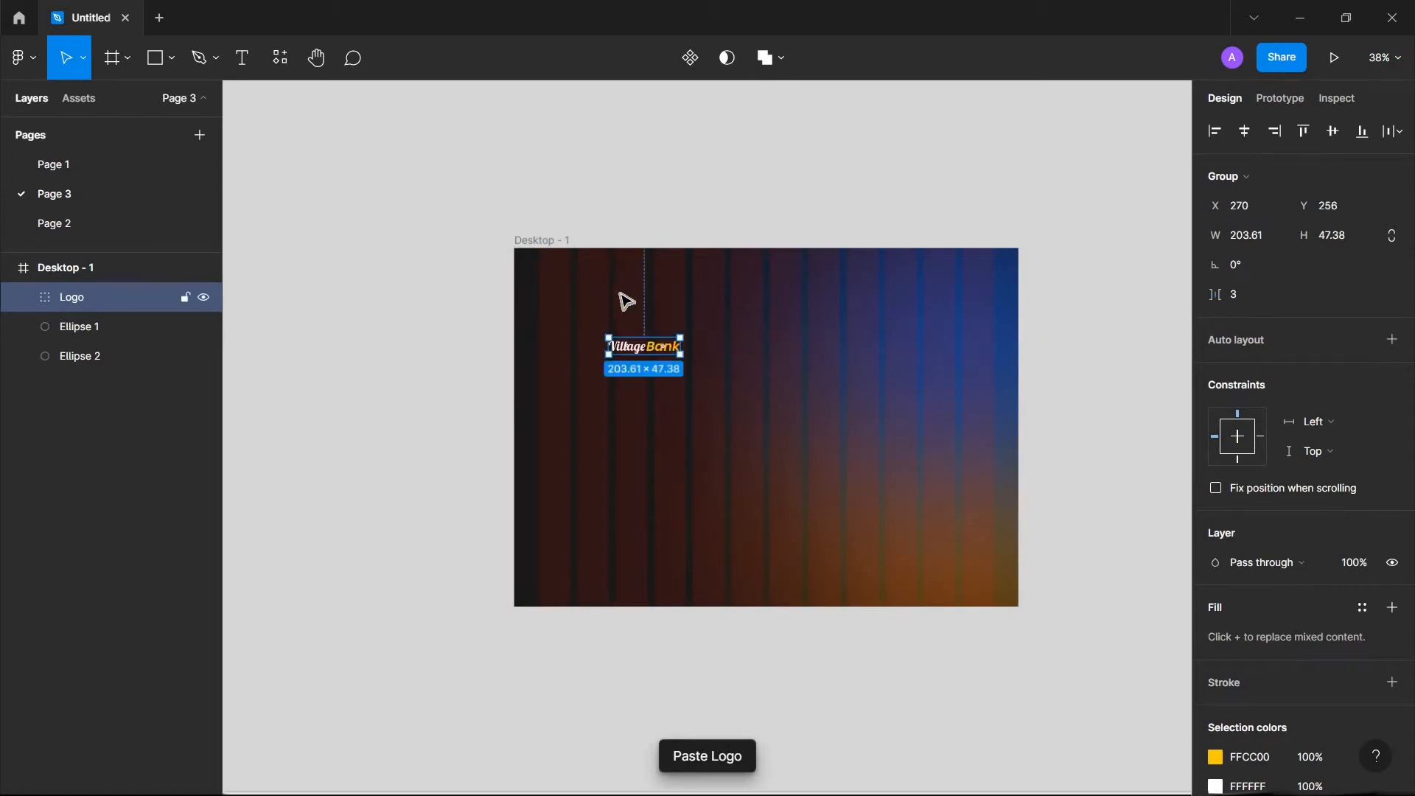
left_click_drag(627, 300, 581, 268)
scroll(582, 268, "up", 3)
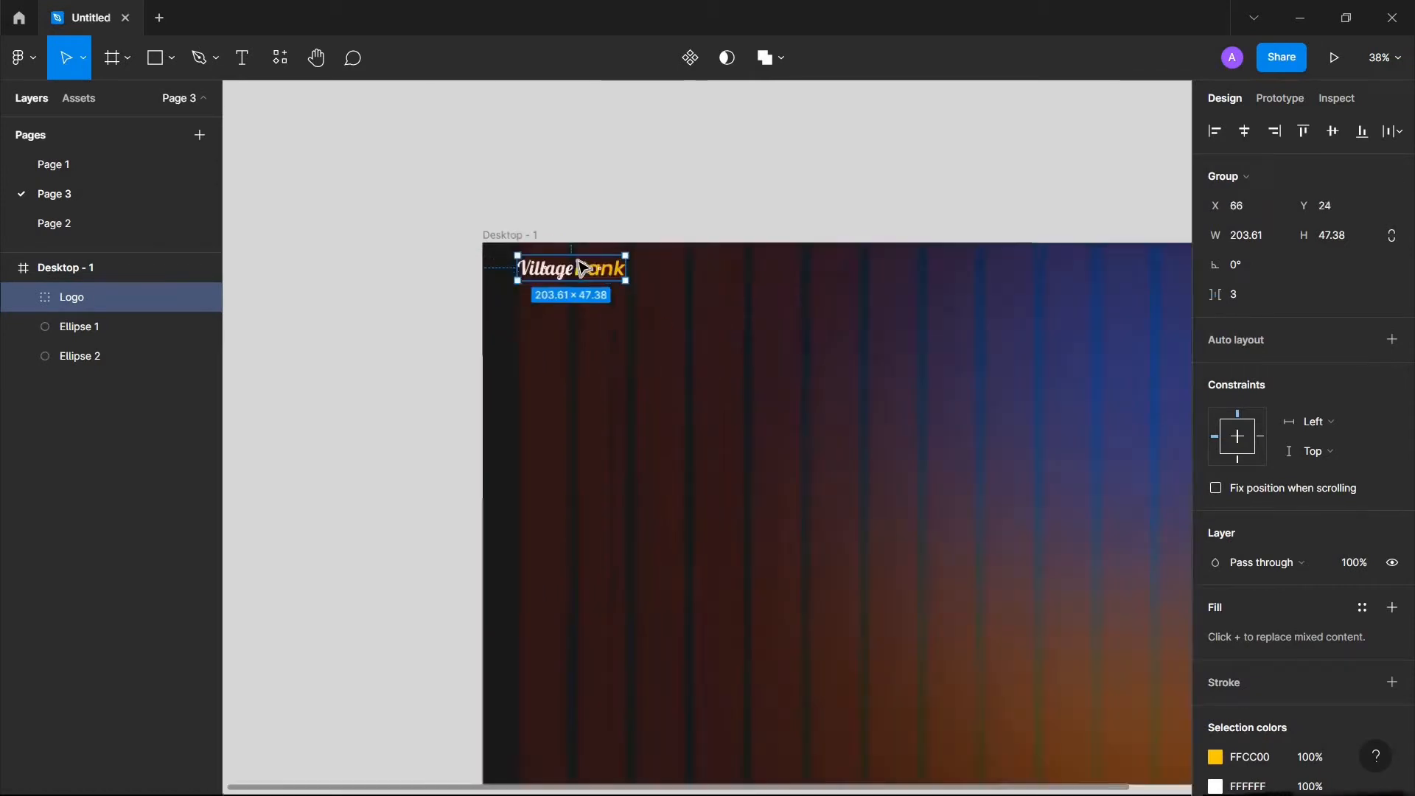
scroll(582, 268, "up", 5)
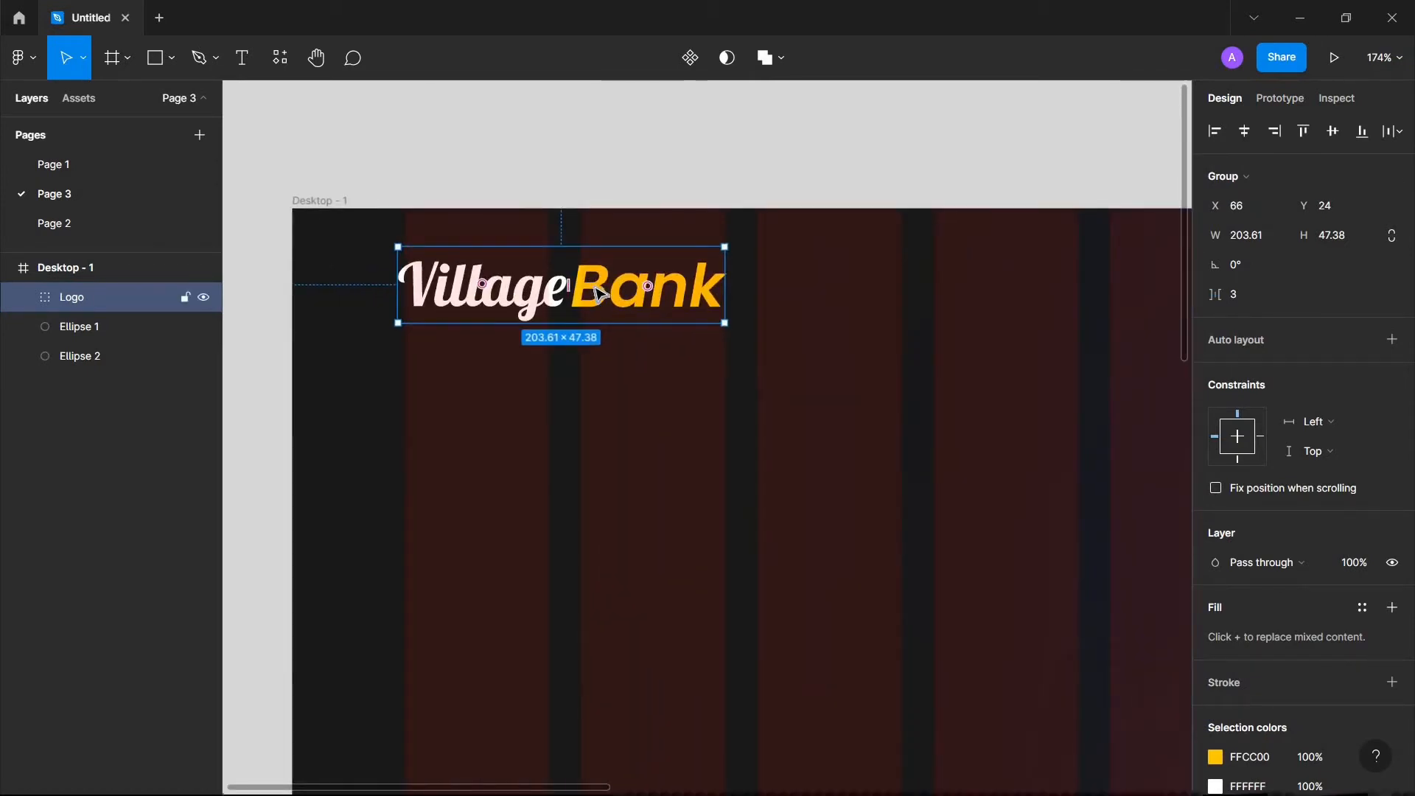
left_click_drag(606, 295, 612, 300)
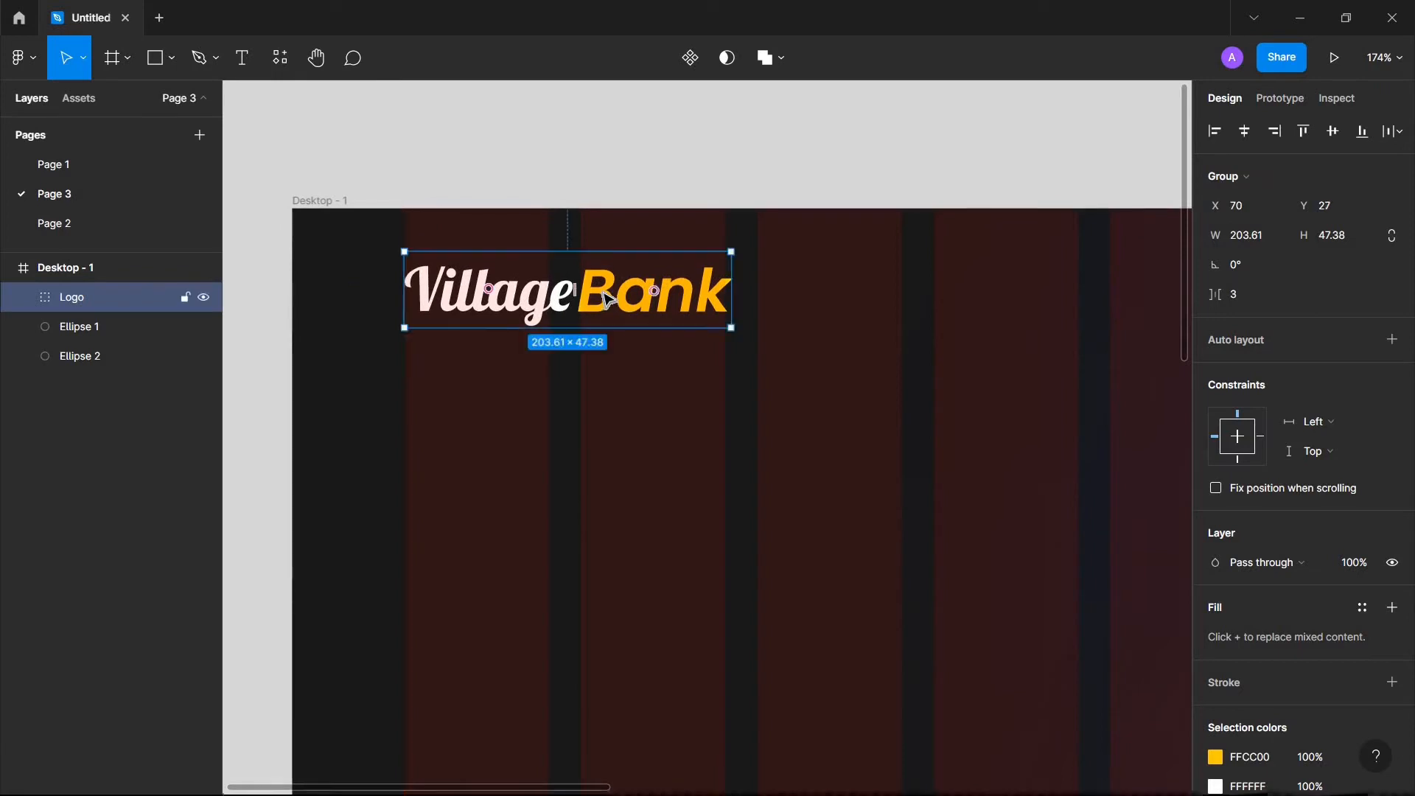
Step: Add a white Poppins text reading "How it works" in the desktop frame at about X 317, Y 256
scroll(601, 293, "down", 2)
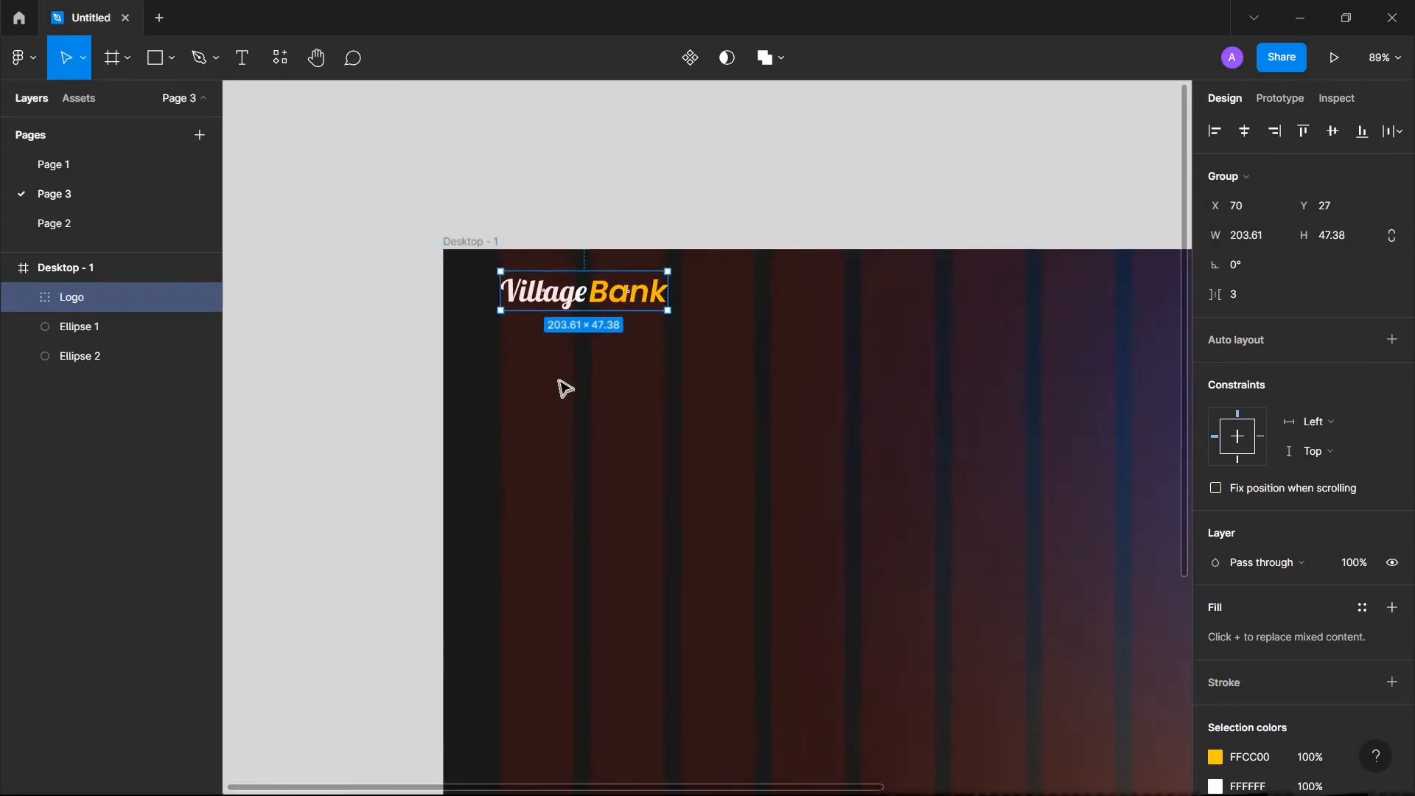
scroll(565, 389, "down", 3)
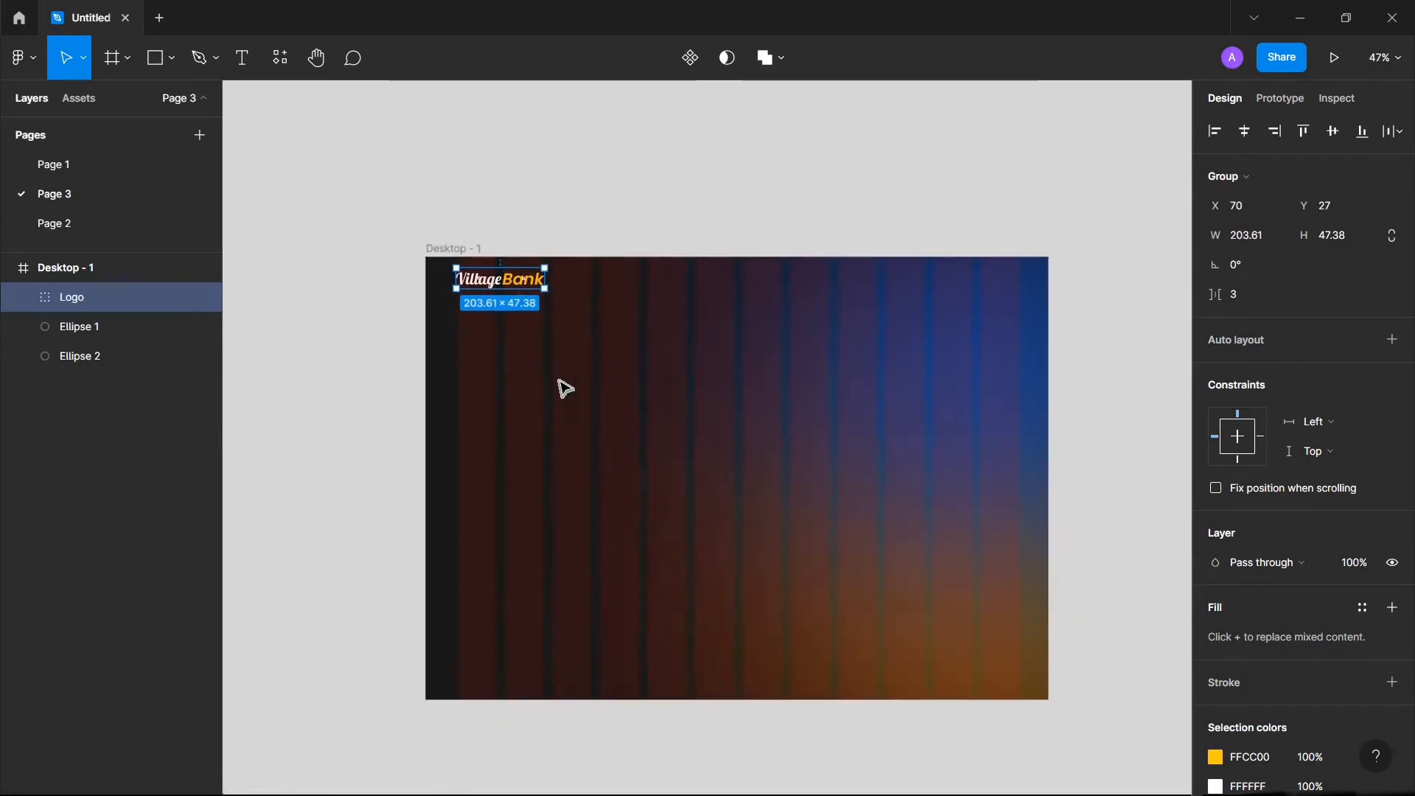
scroll(574, 284, "up", 3)
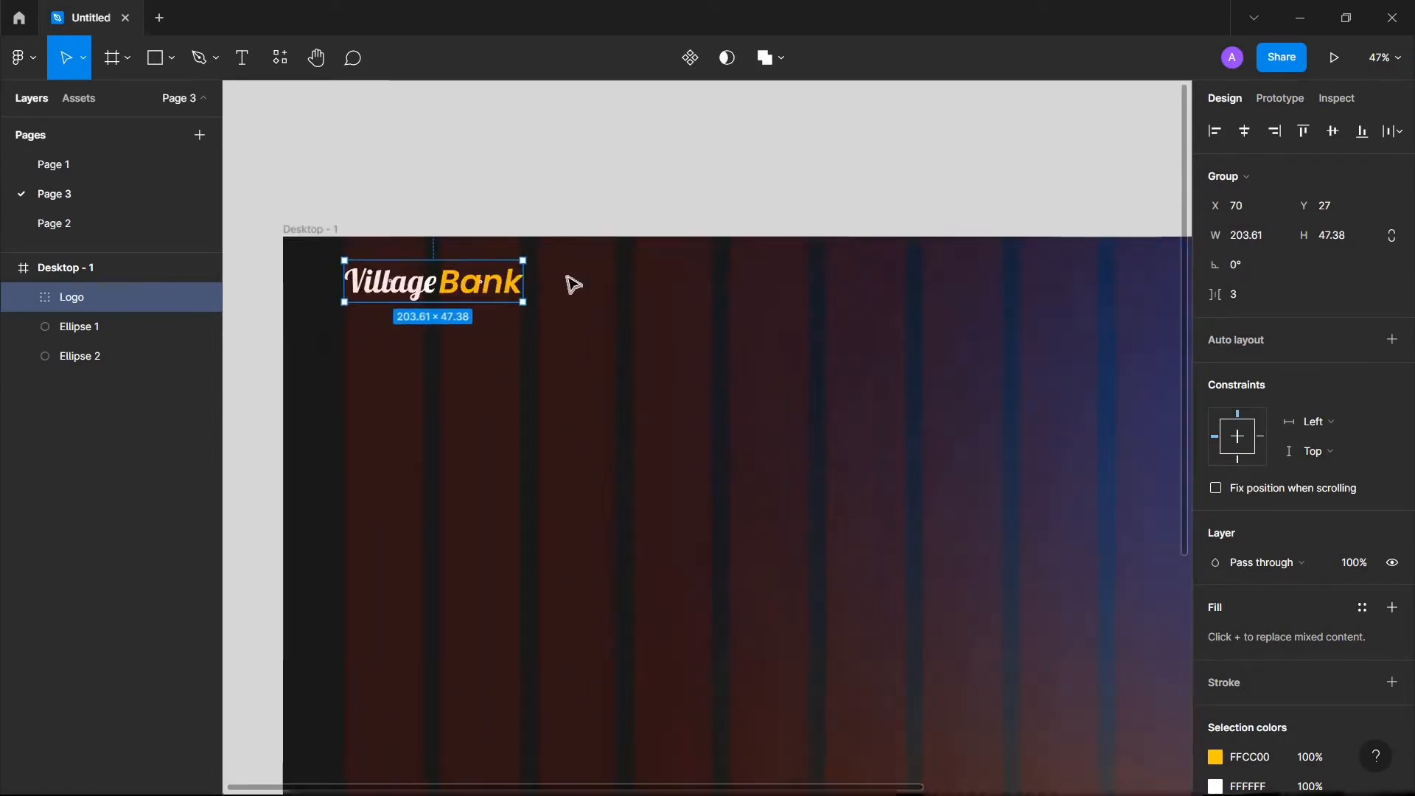
scroll(572, 283, "down", 3)
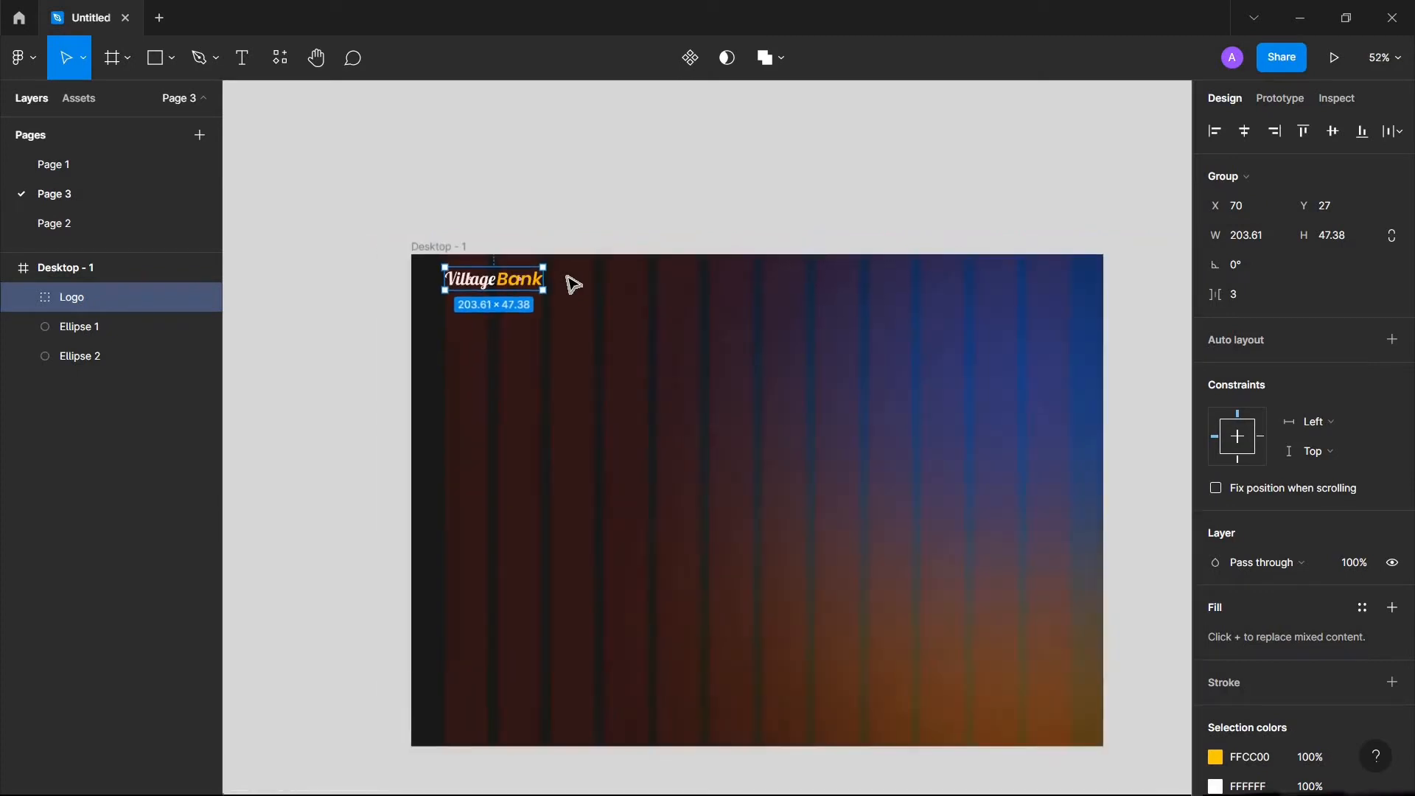
scroll(572, 284, "up", 2)
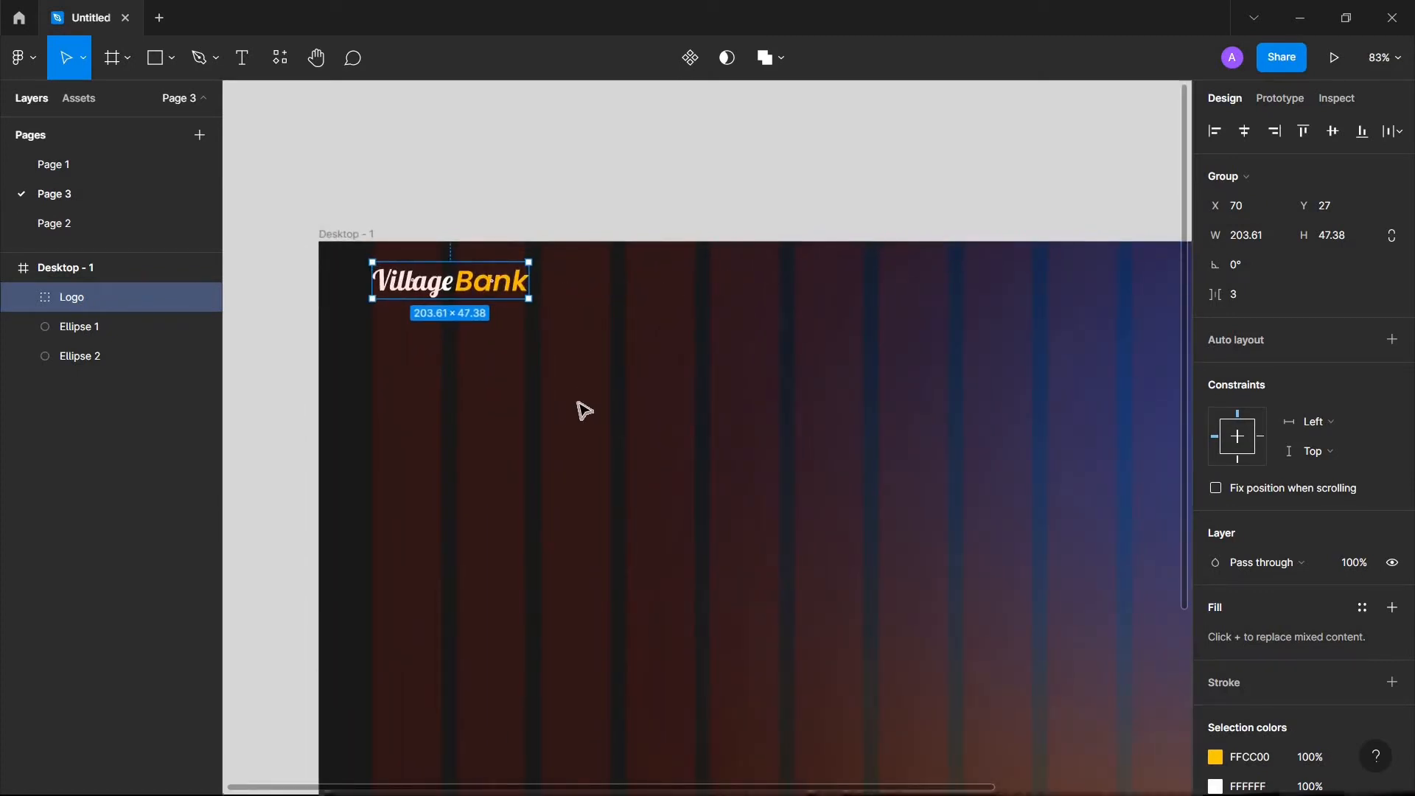
left_click(242, 59)
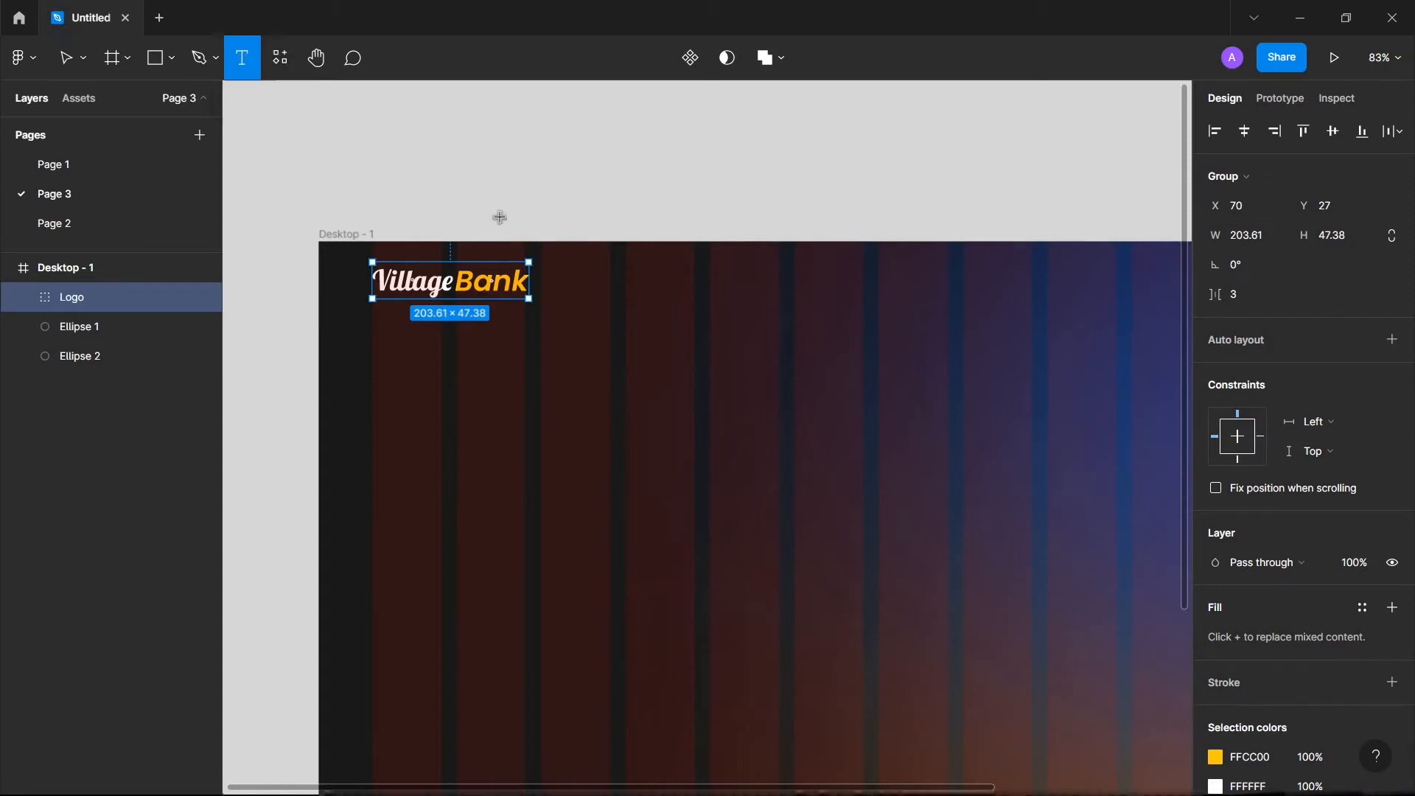
left_click(563, 438)
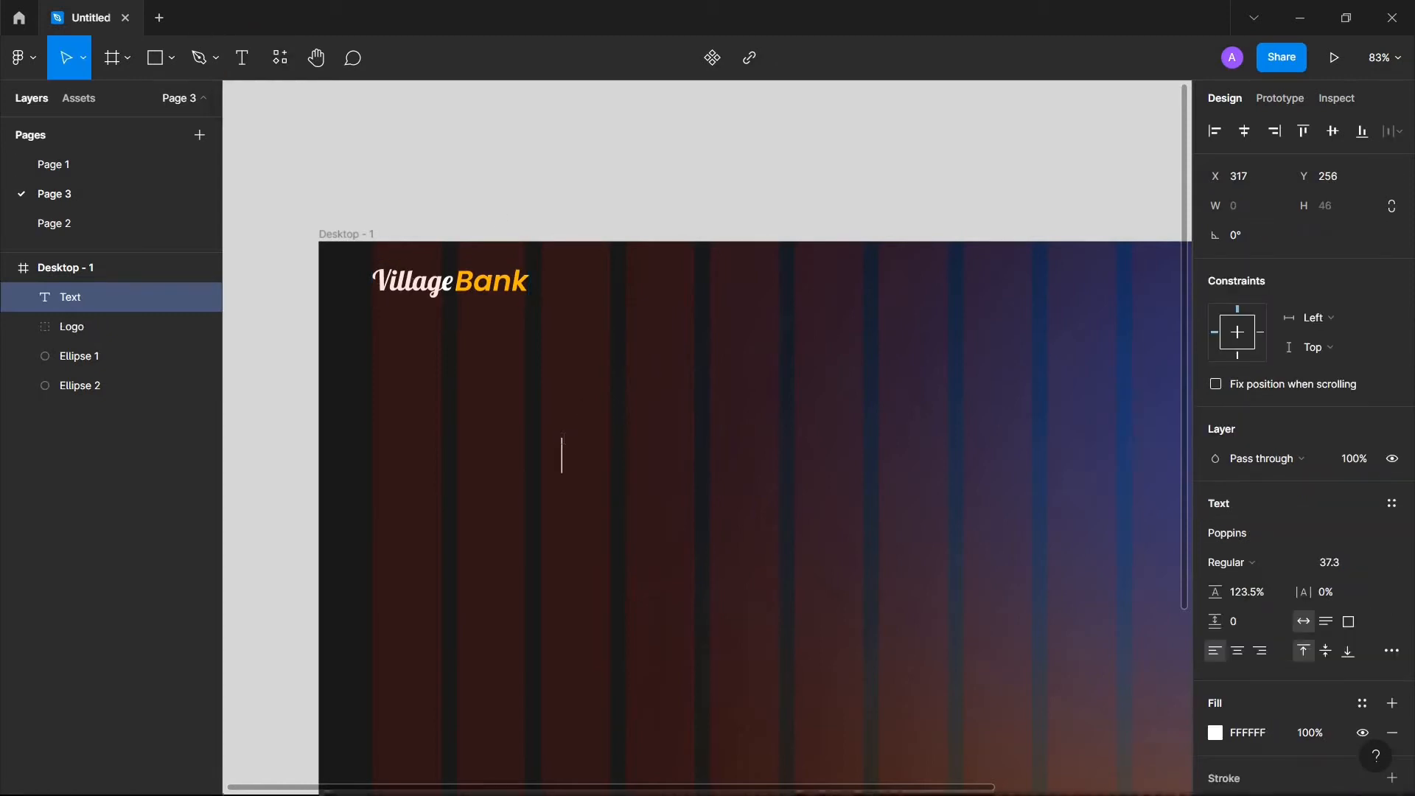
type("How it works")
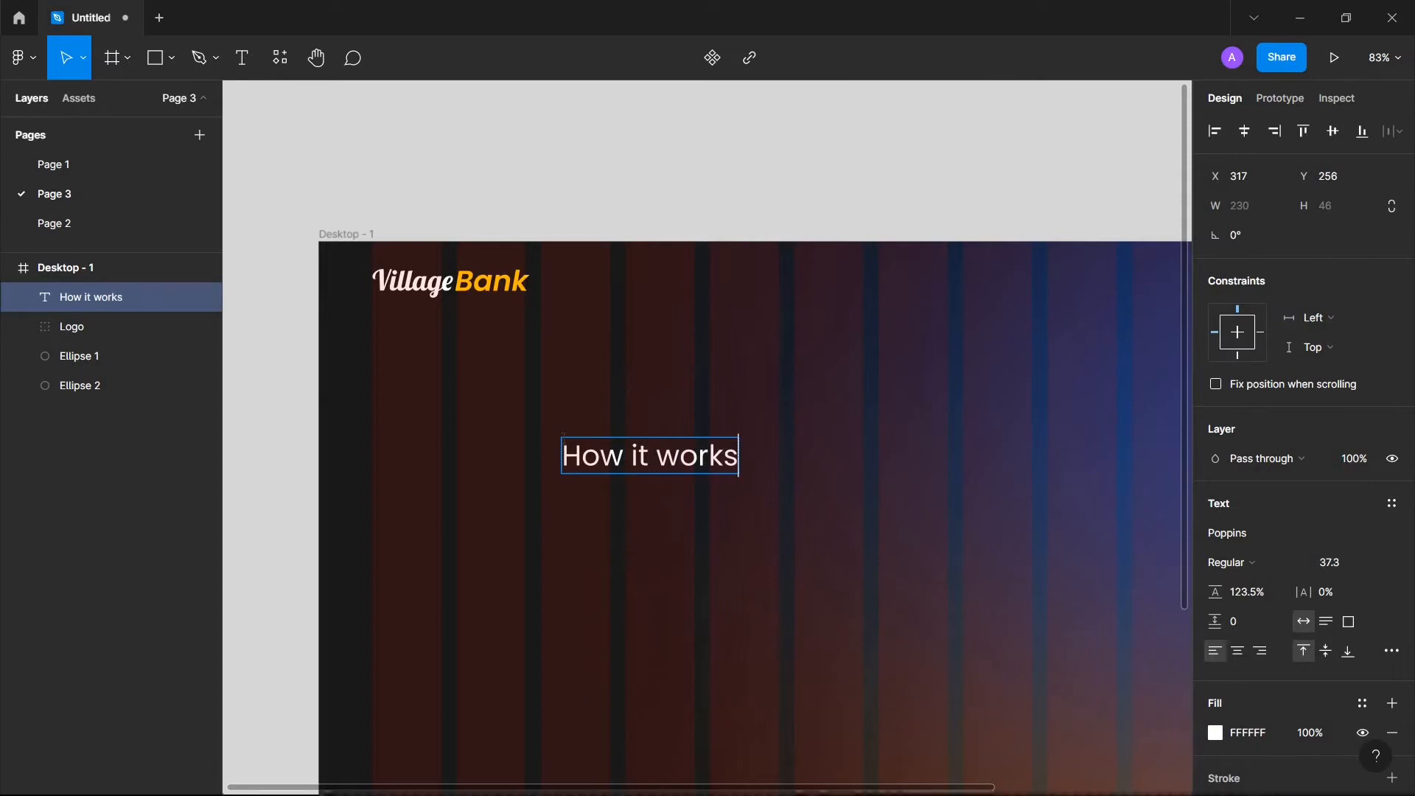
key("Escape")
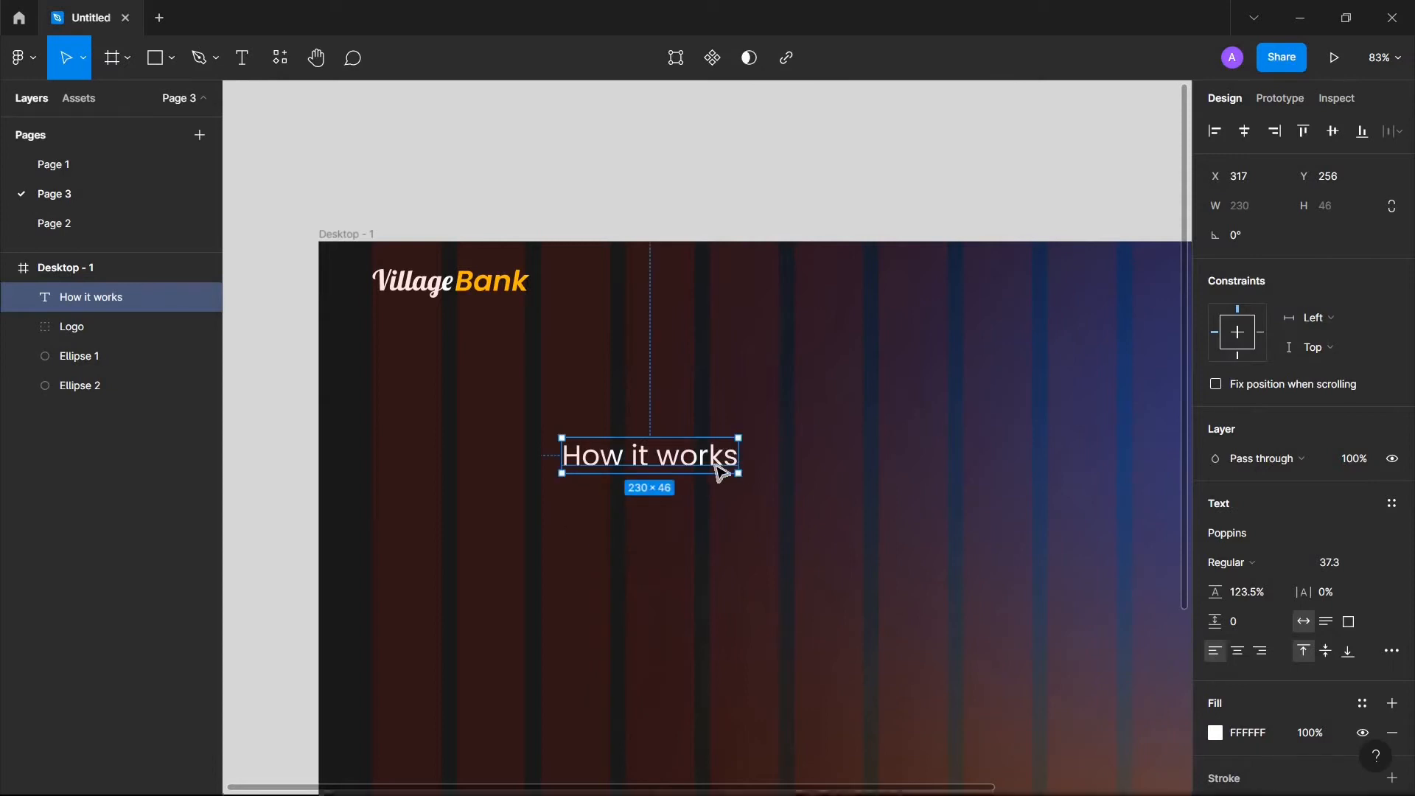
Step: Duplicate the "How it works" text beside the original at X 590 and change the copy's wording to "Company"
left_click_drag(715, 464, 925, 460)
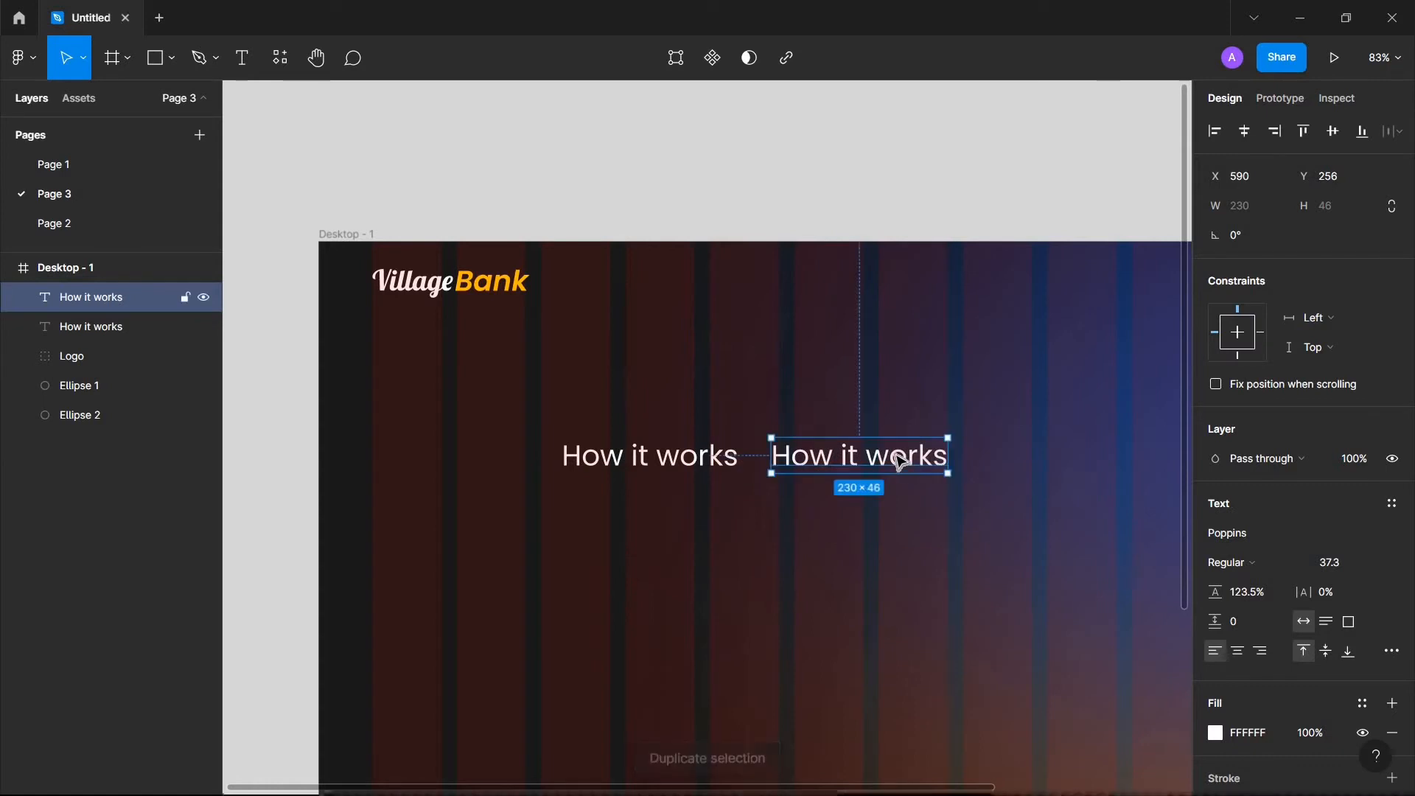
key("Return")
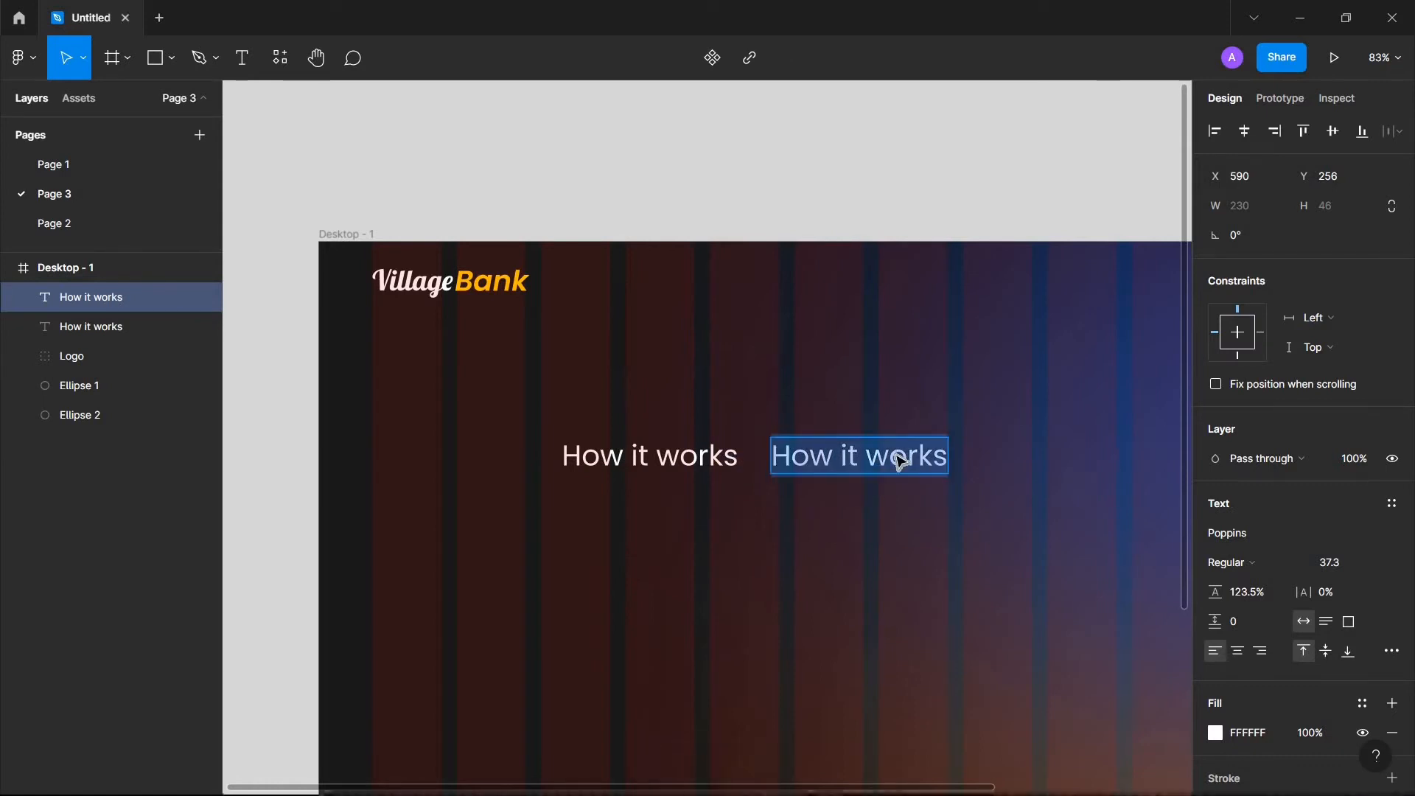
type("om")
key("ctrl+a")
type("C")
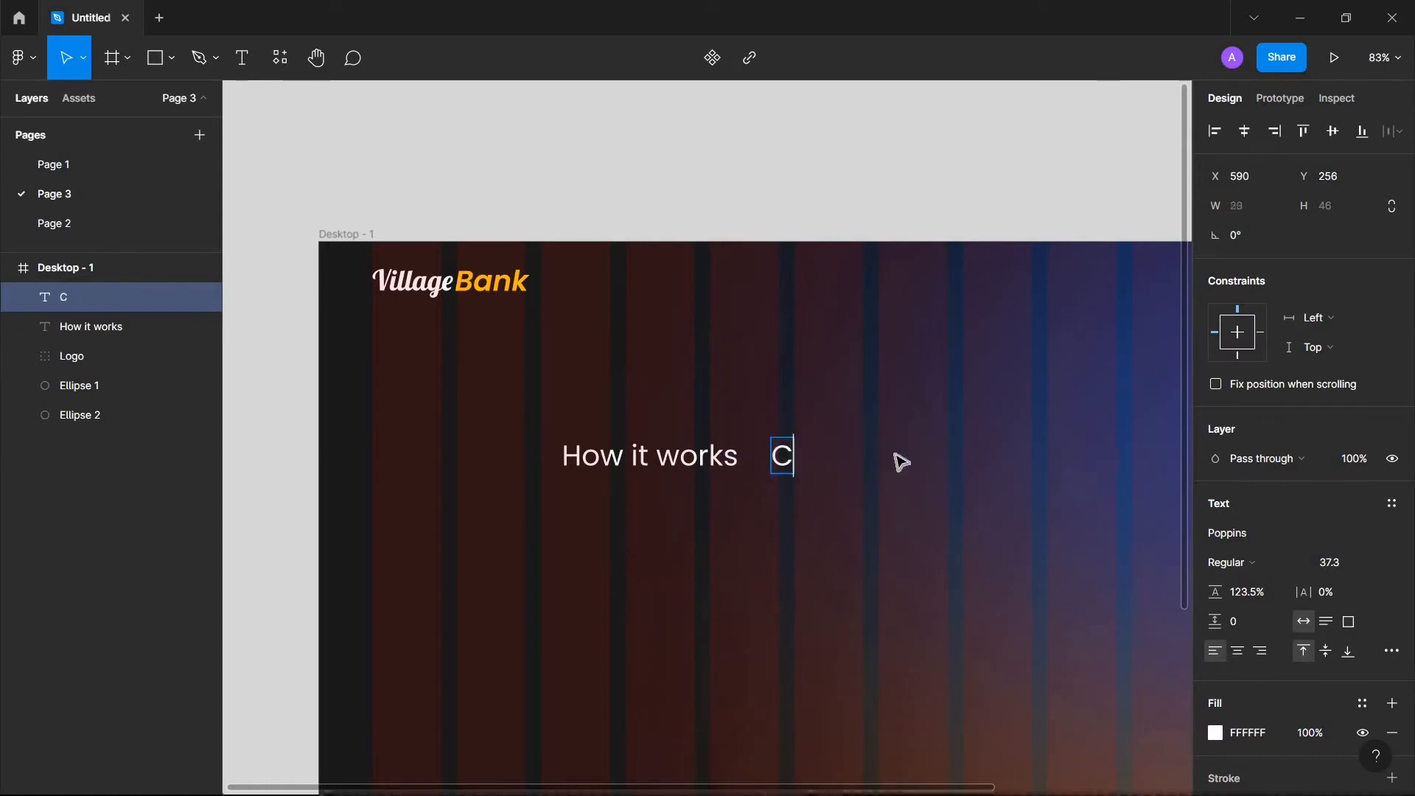
type("ompany")
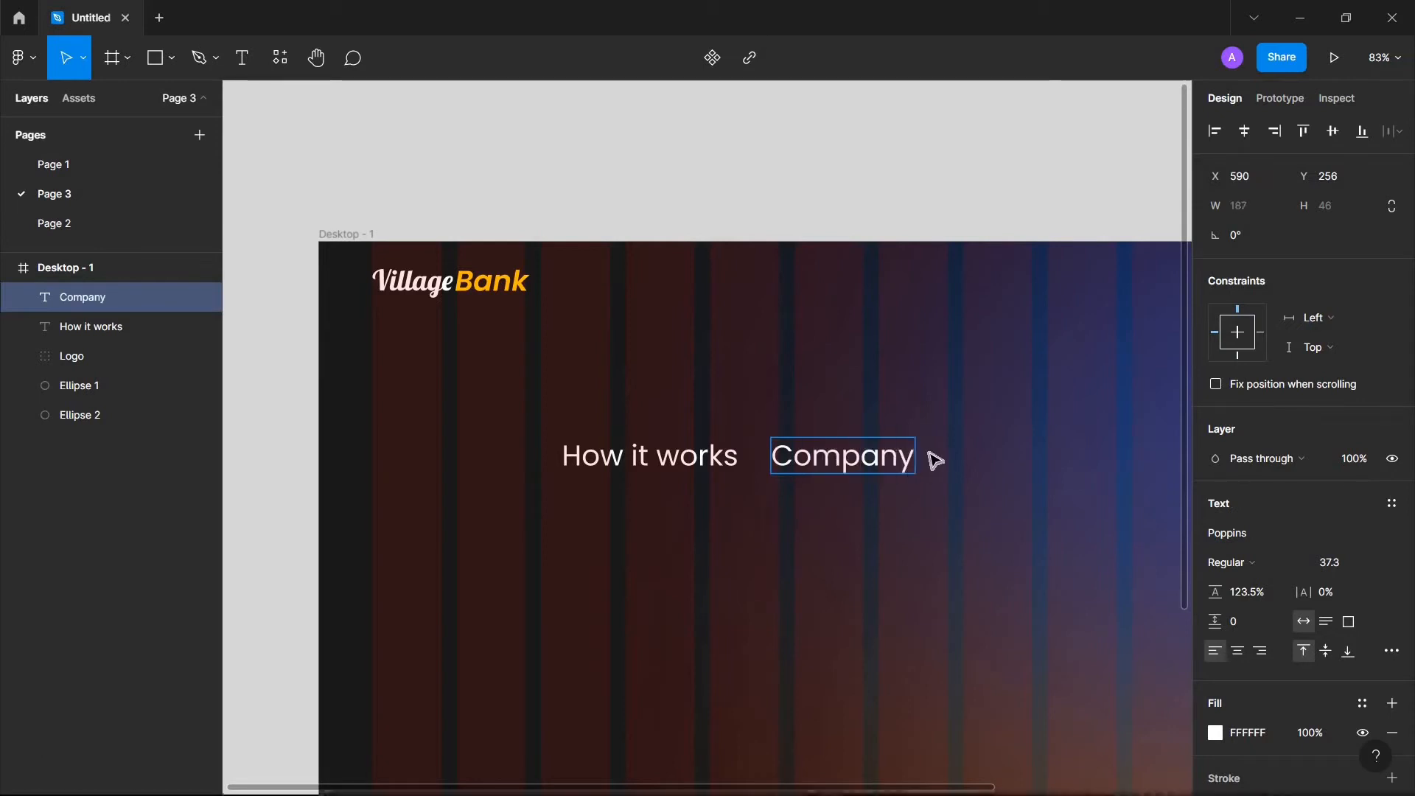
key("Escape")
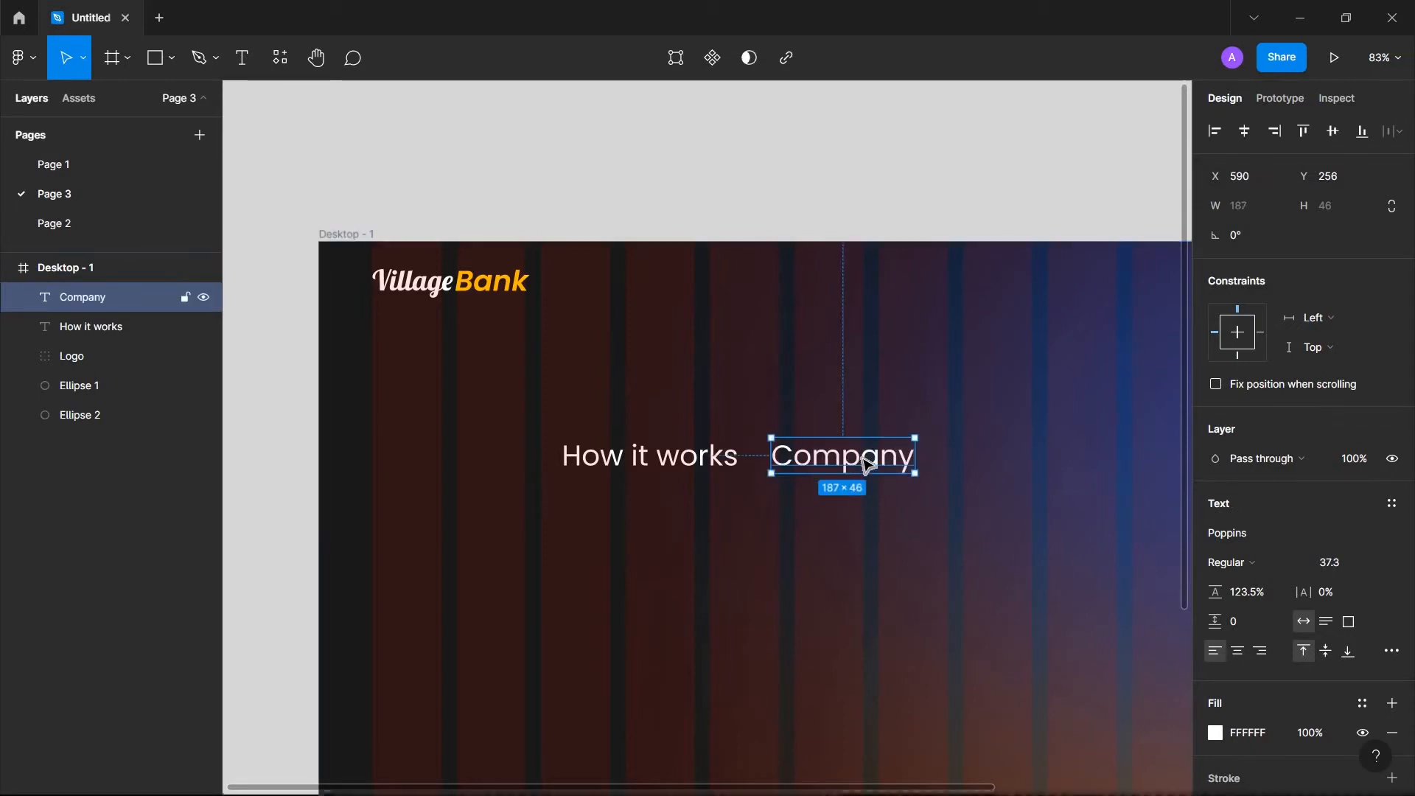
Step: Duplicate the "Company" text beside the original at X 820 and change the copy's wording to "Blog"
left_click_drag(911, 461, 1045, 462)
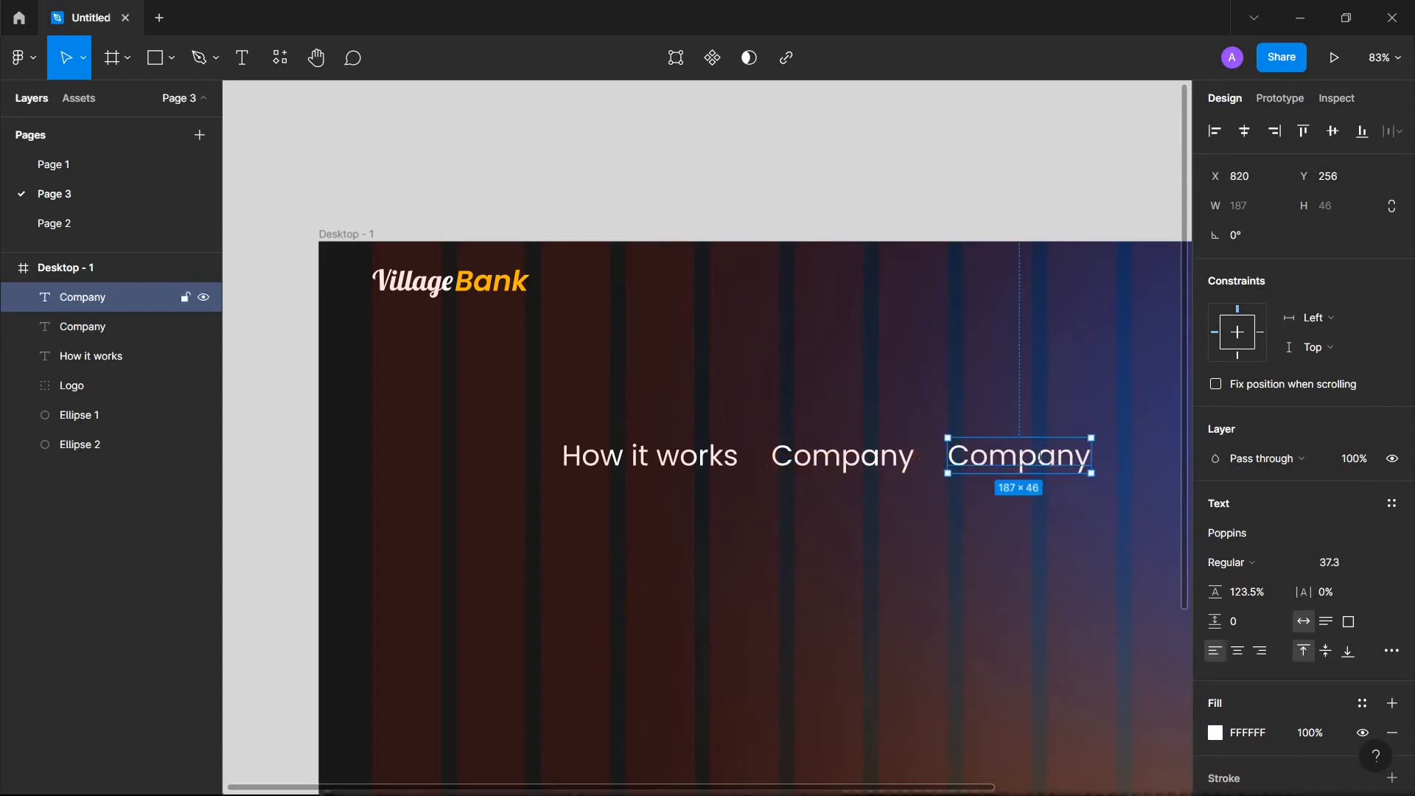
double_click(1040, 457)
type("Bl")
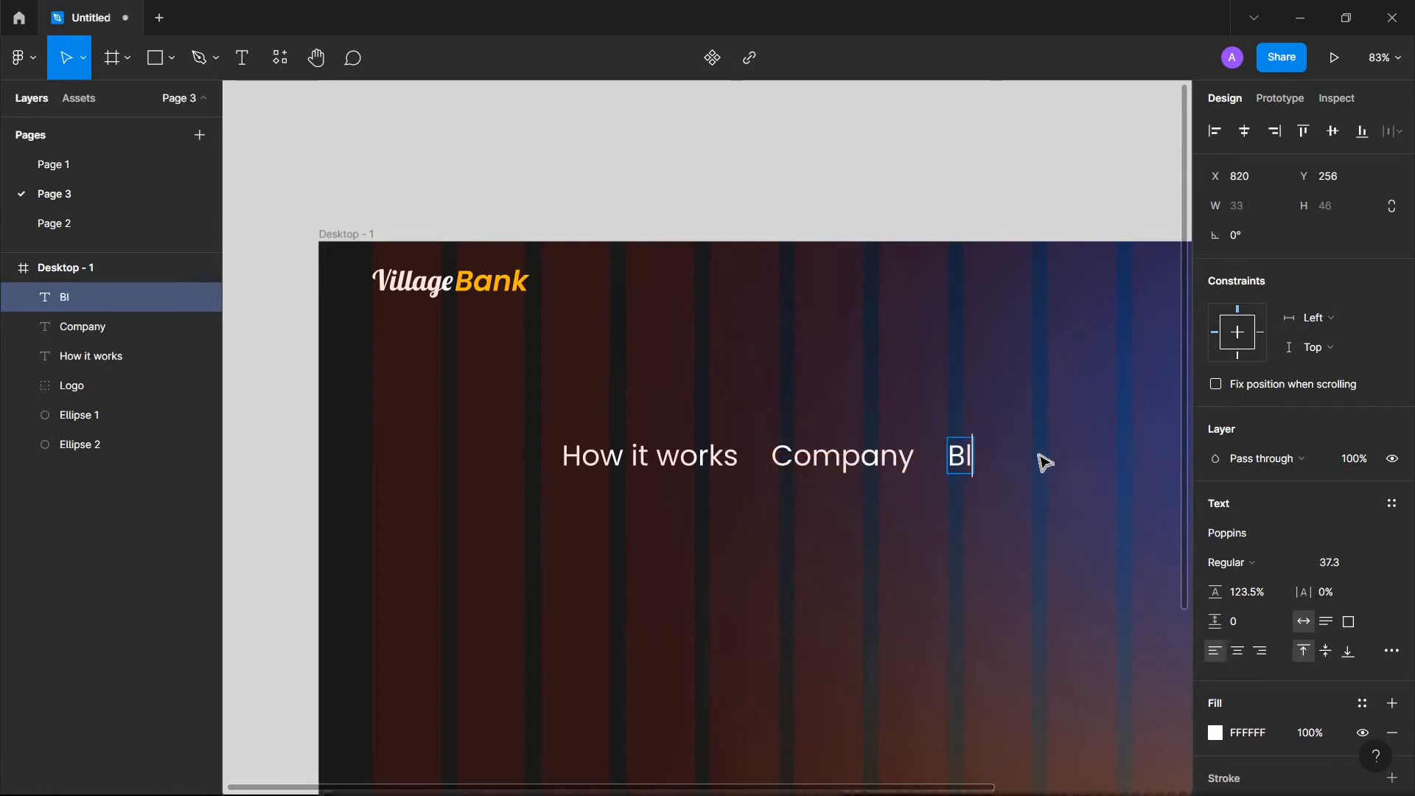
type("og")
key("Escape")
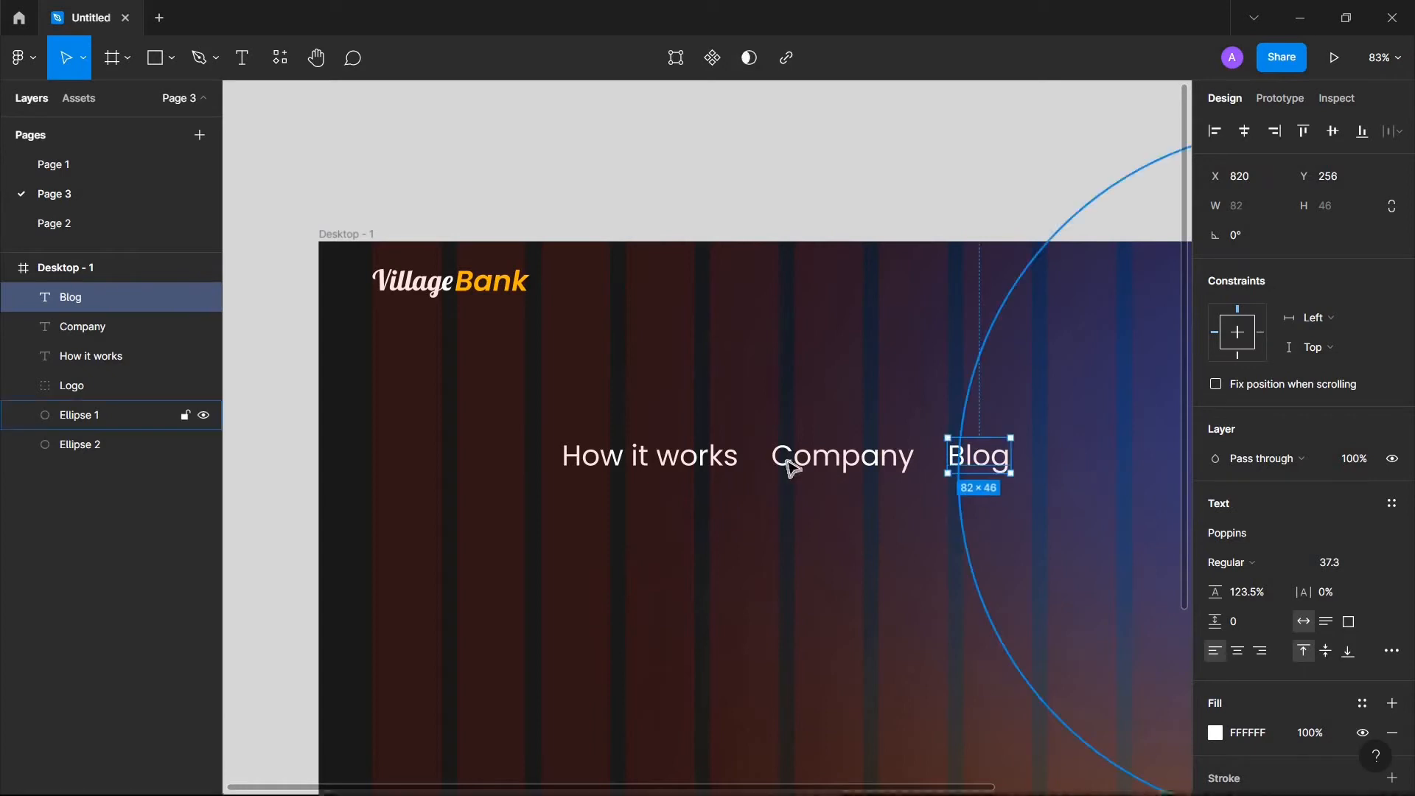
Step: Combine the "How it works", "Company" and "Blog" texts into one horizontal auto layout frame
left_click(843, 461, "shift")
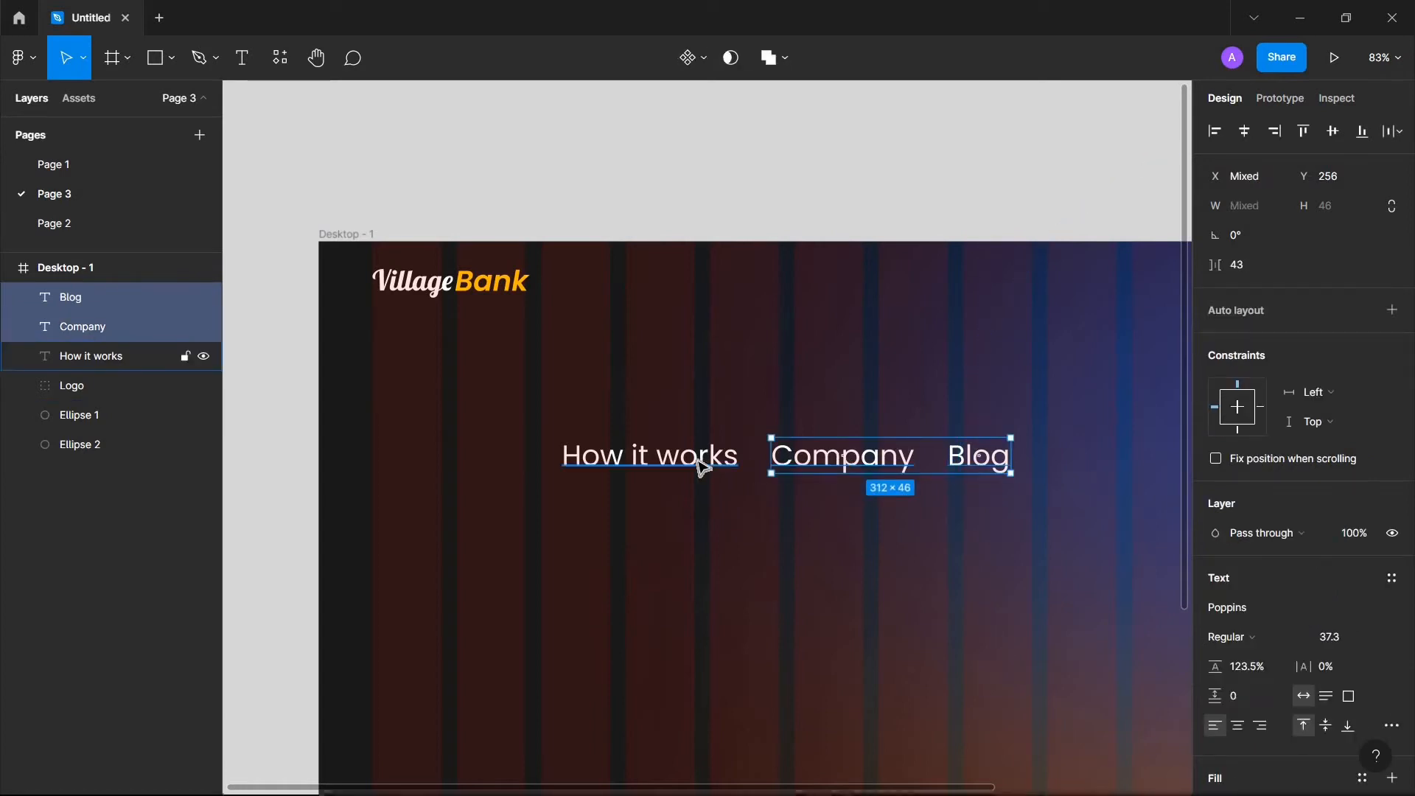
left_click(697, 463, "shift")
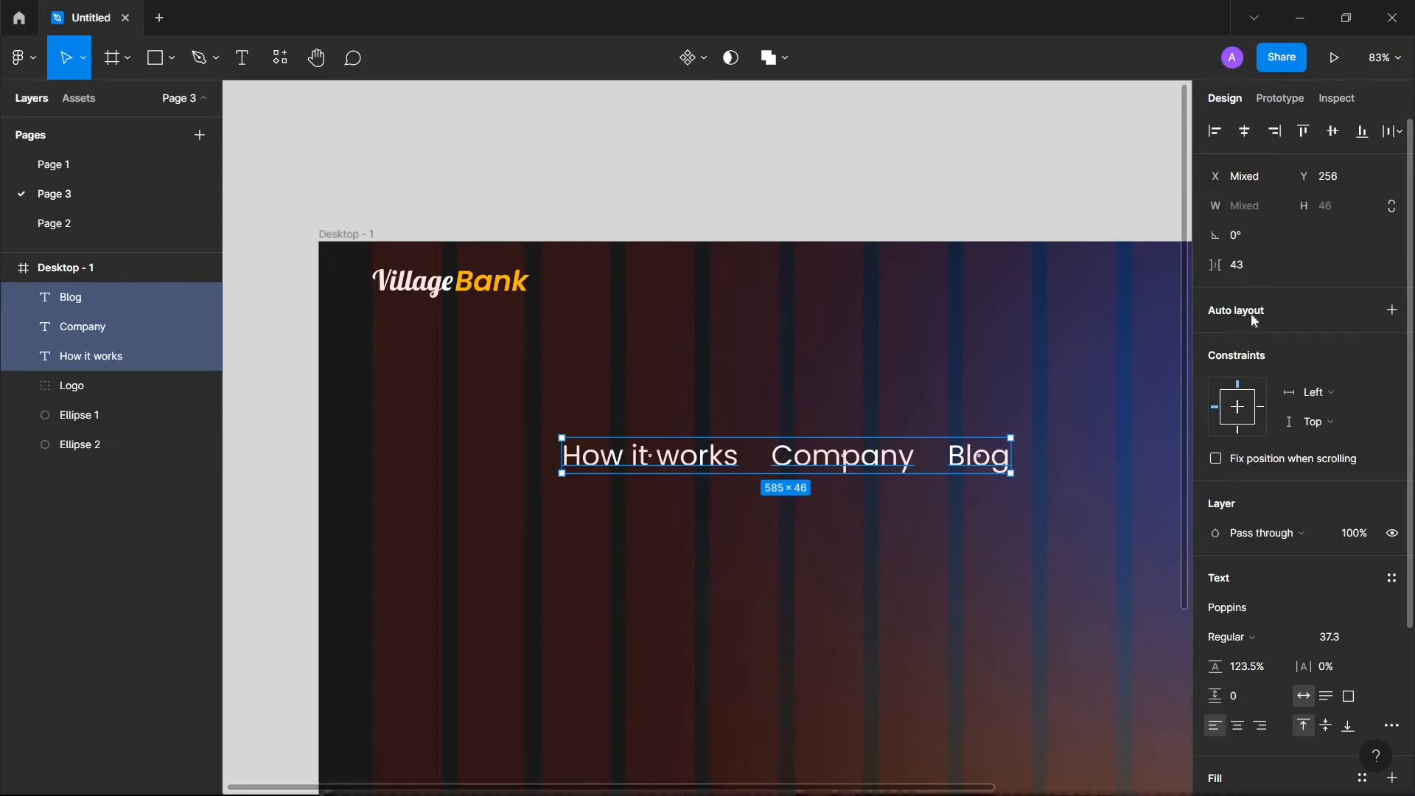
key("shift+a")
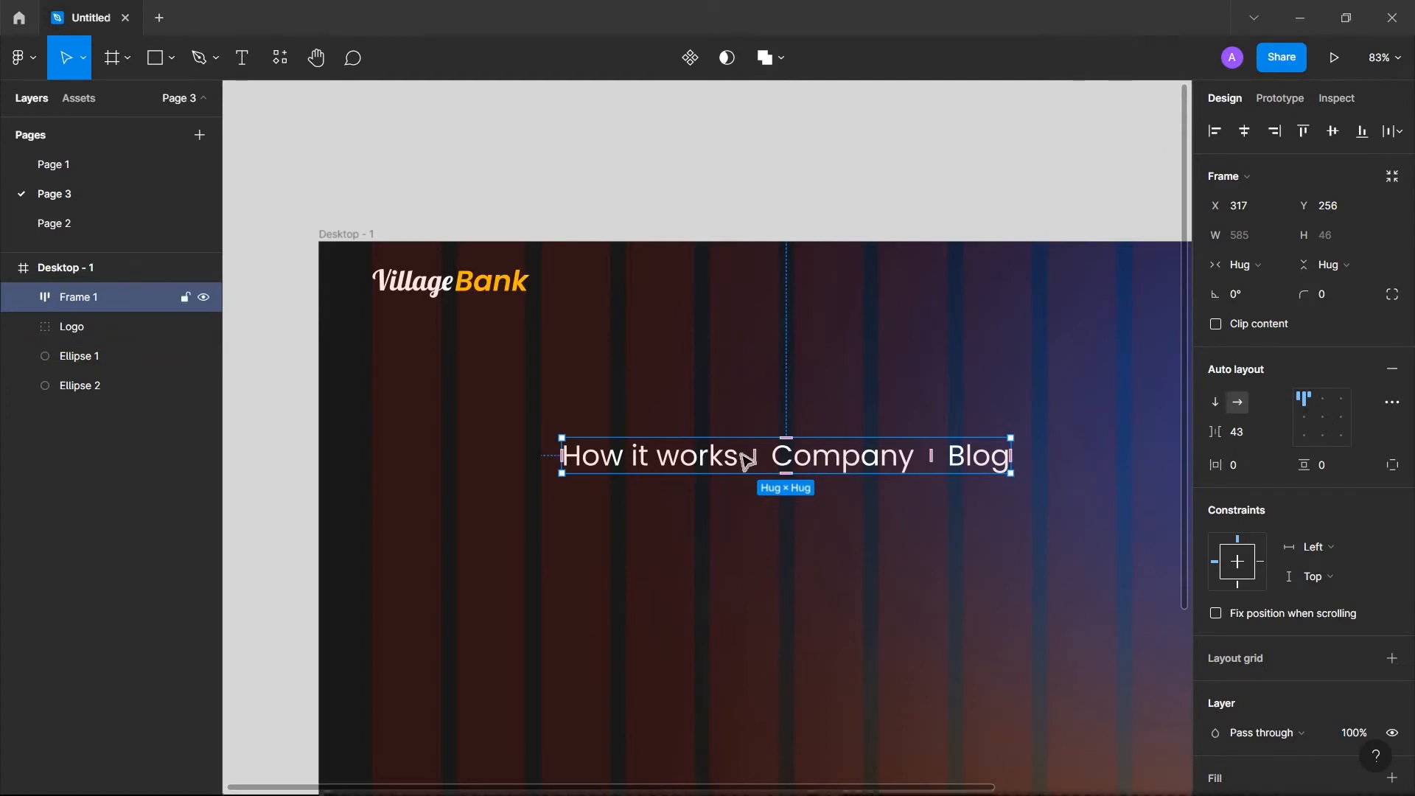
Step: Set the font size of the "How it works", "Company" and "Blog" links to 21.58
left_click(638, 454)
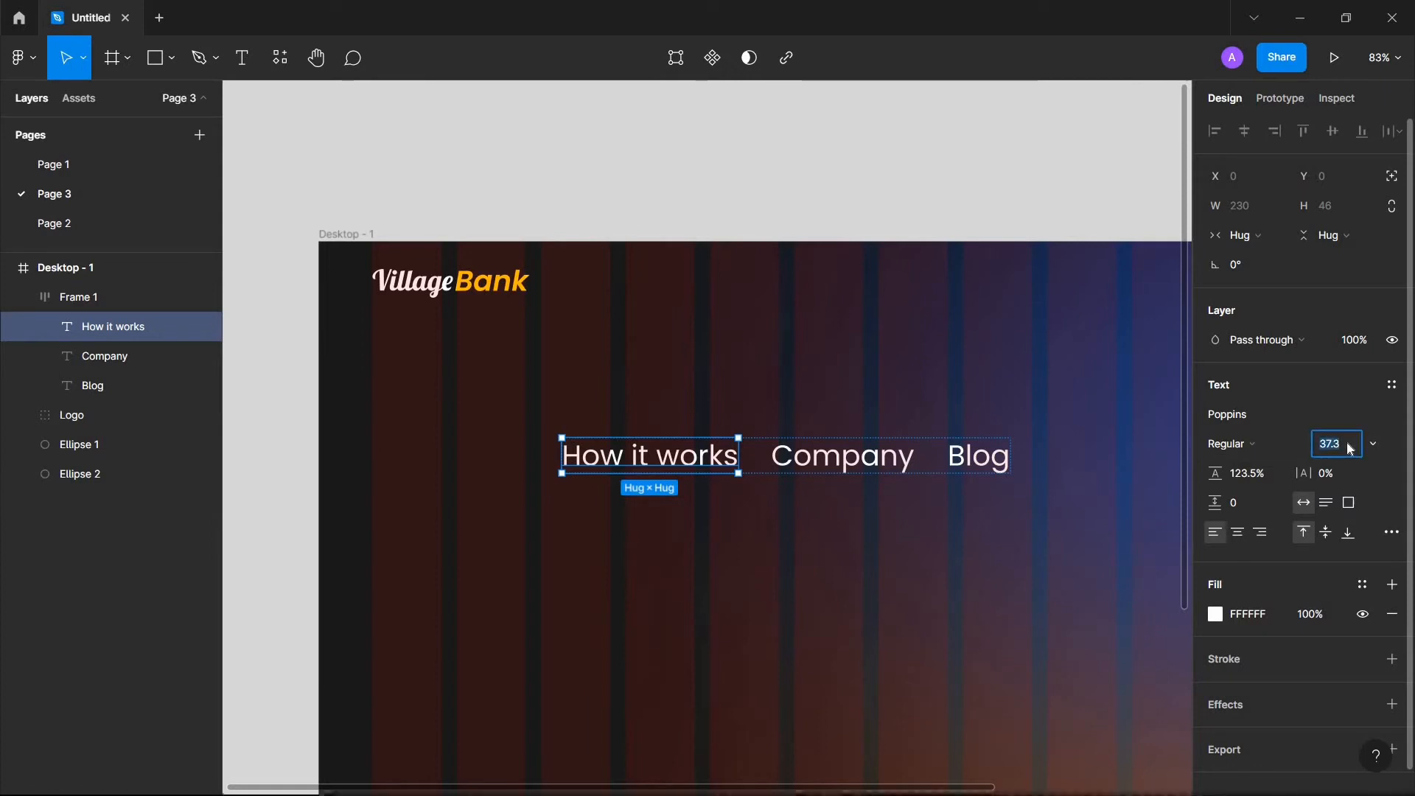
type("21.58")
key("Return")
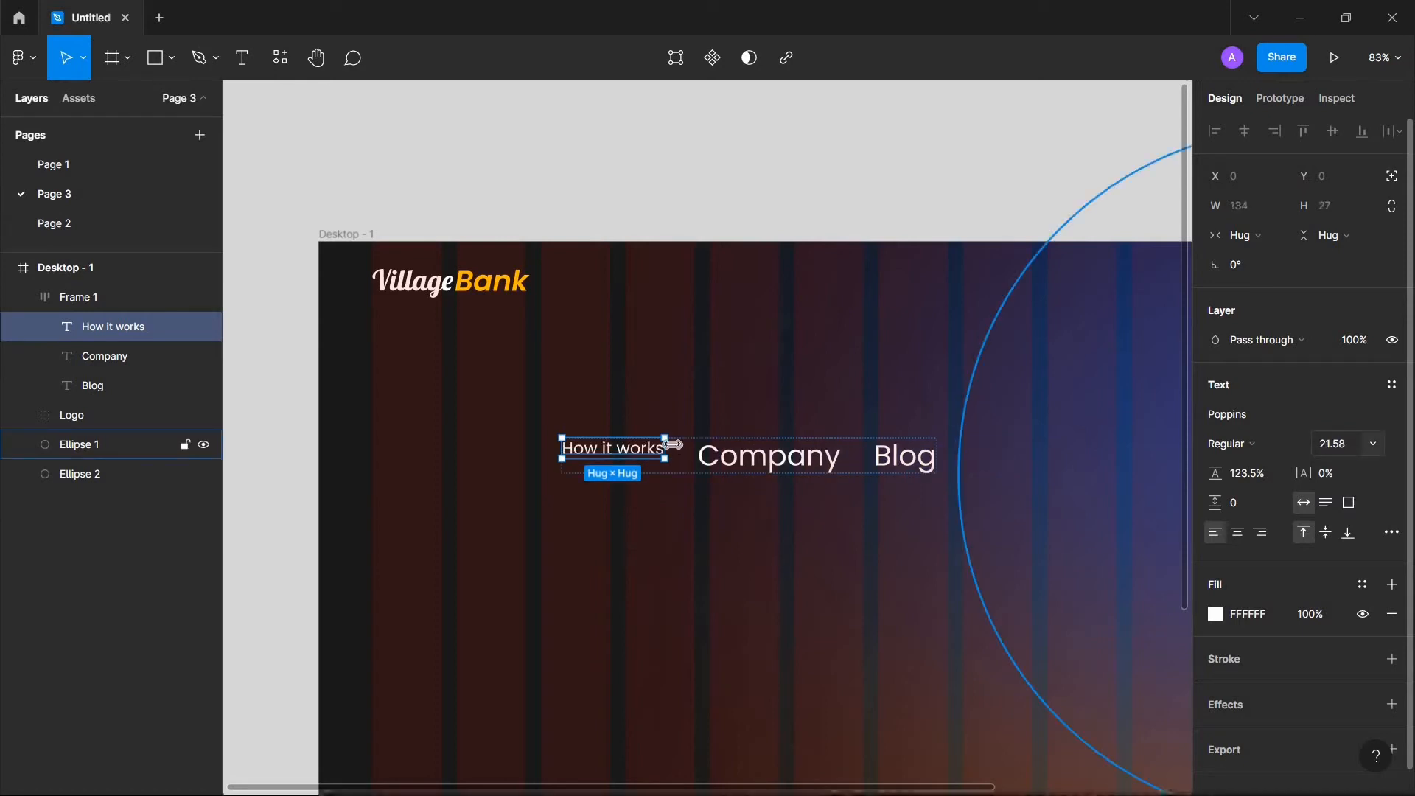
left_click(726, 463, "shift")
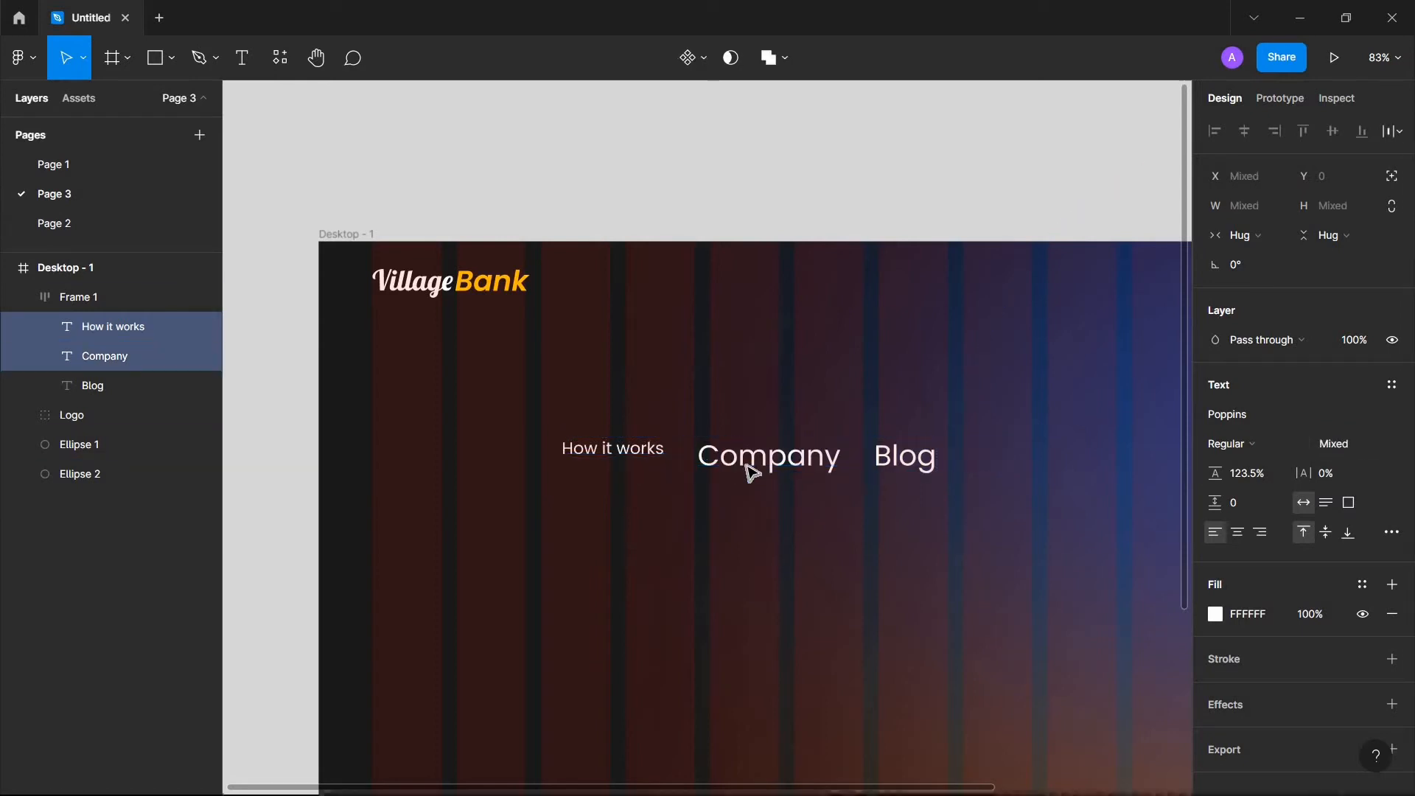
left_click(744, 463)
left_click(895, 462, "shift")
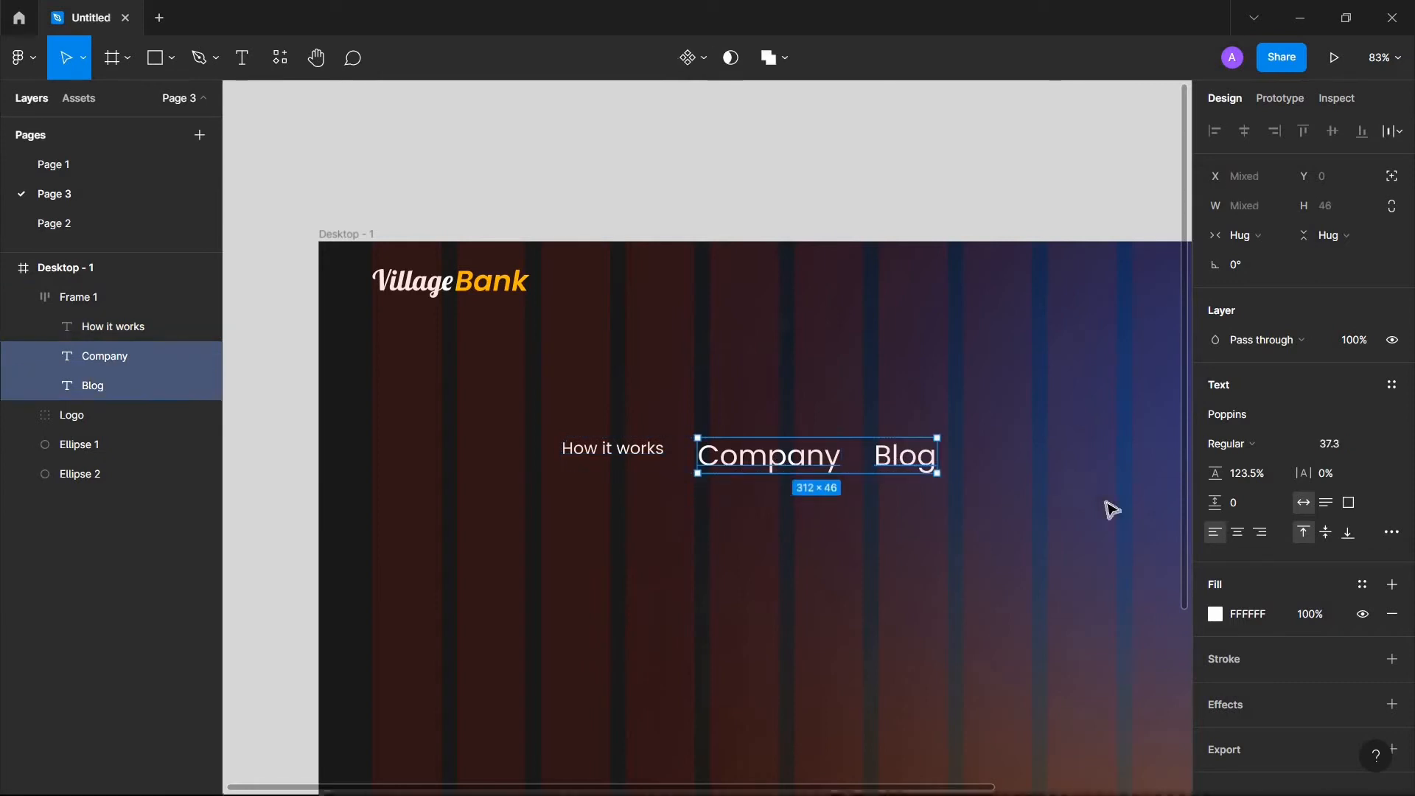
left_click_drag(1344, 446, 1288, 448)
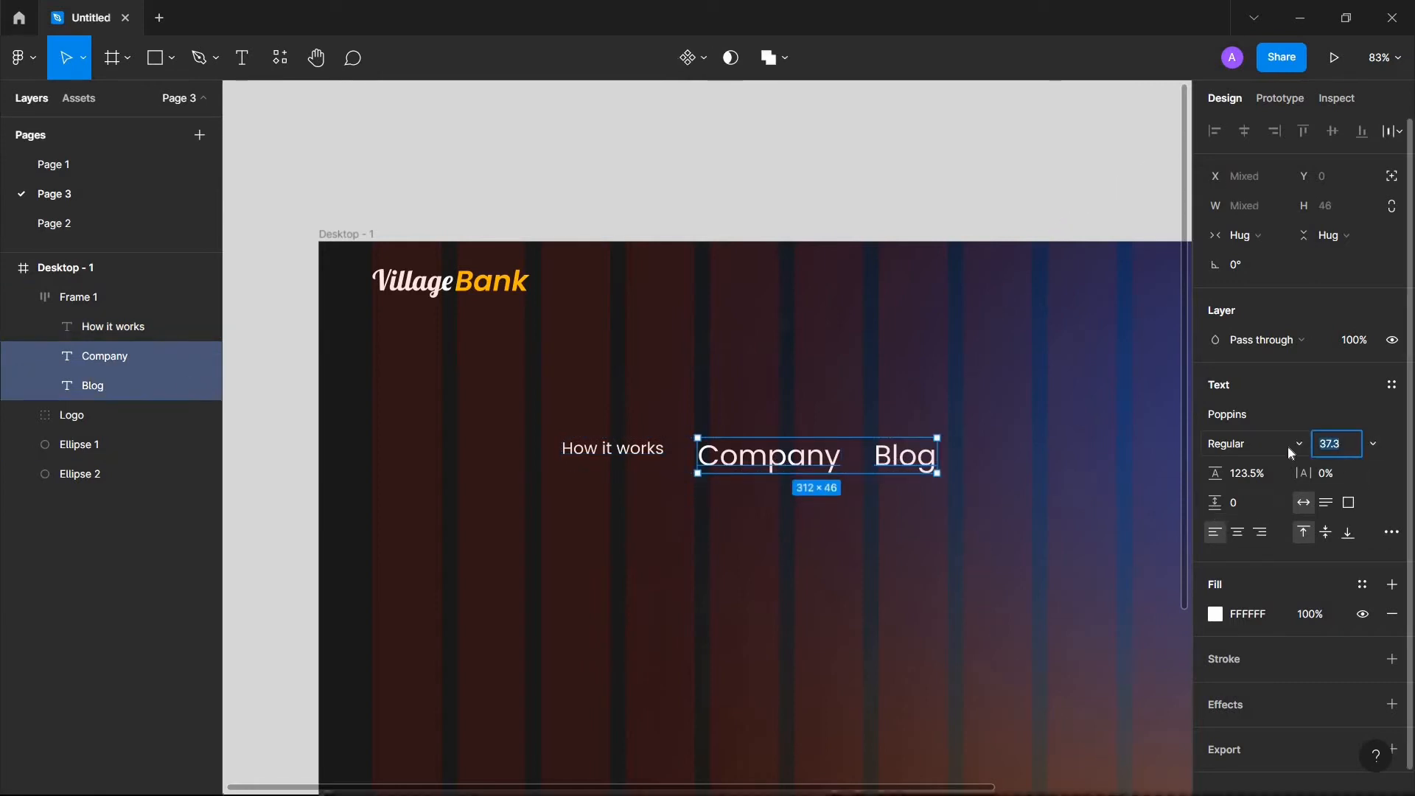
type("21.58")
key("Return")
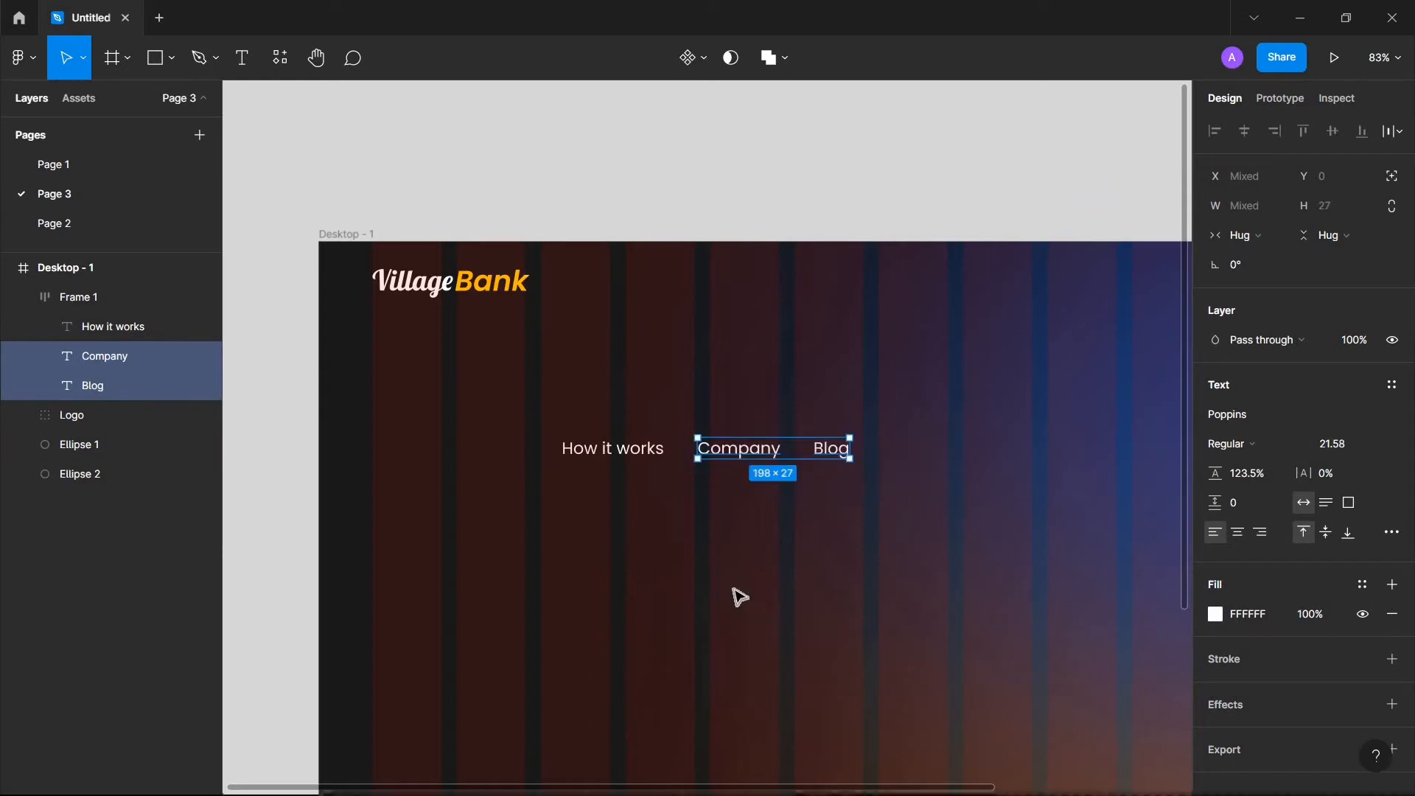
Step: Move the navigation links frame up beside the logo and nudge it to X 378, Y 38
left_click(733, 477)
left_click(733, 459)
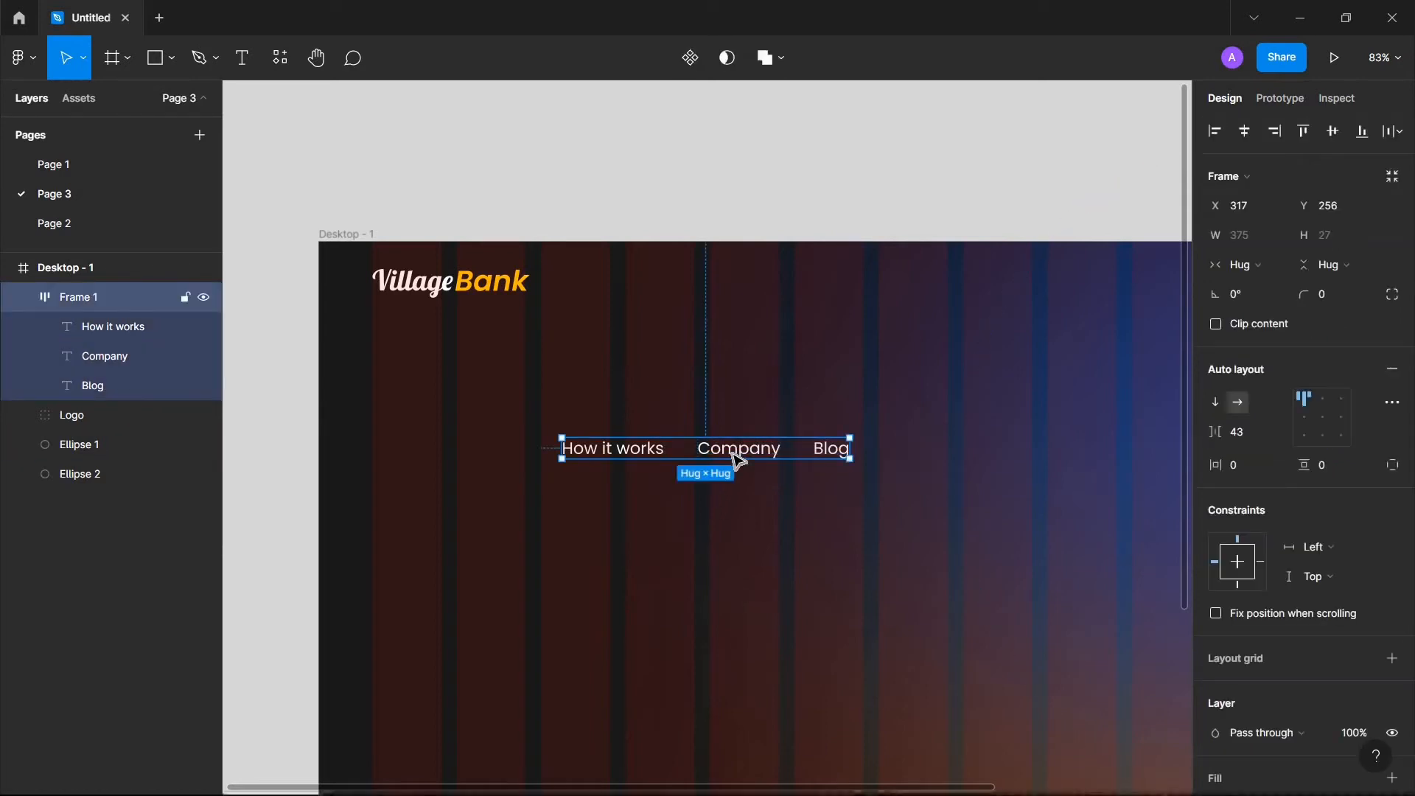
left_click_drag(737, 449, 753, 287)
key("shift+Right")
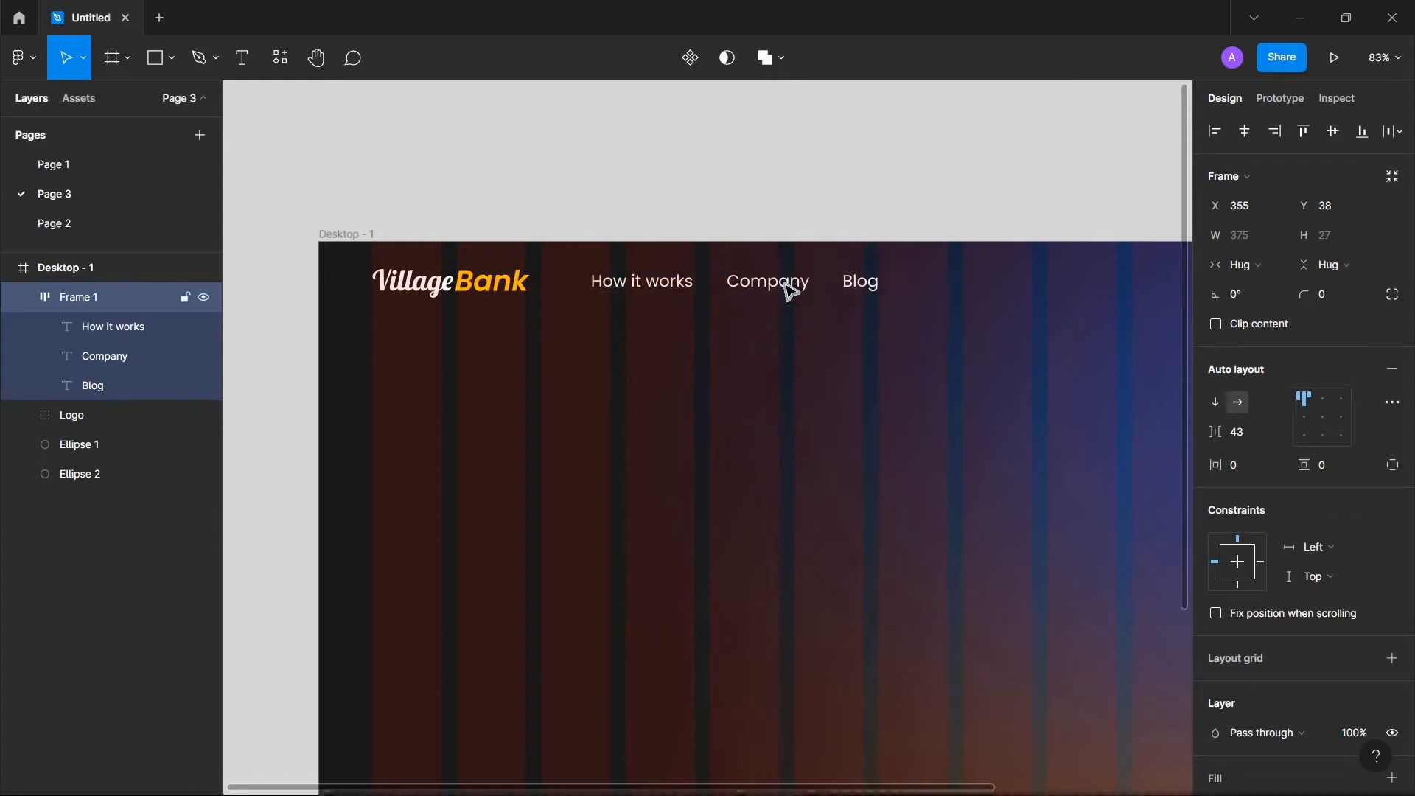
key("shift+Right")
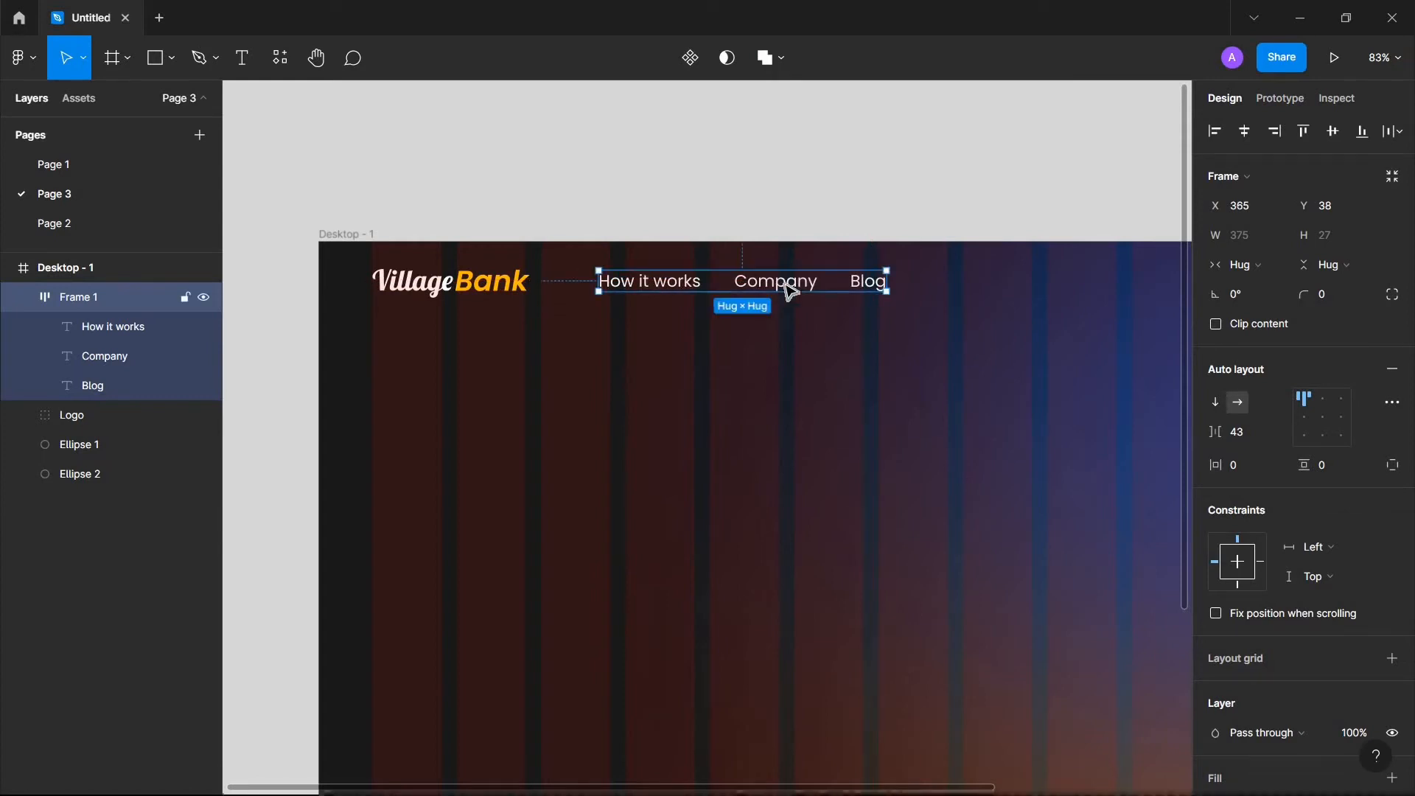
key("shift+Right")
key("shift+Right")
key("Left")
key("Left")
key("Left")
key("Left")
key("Left")
key("Left")
key("Left")
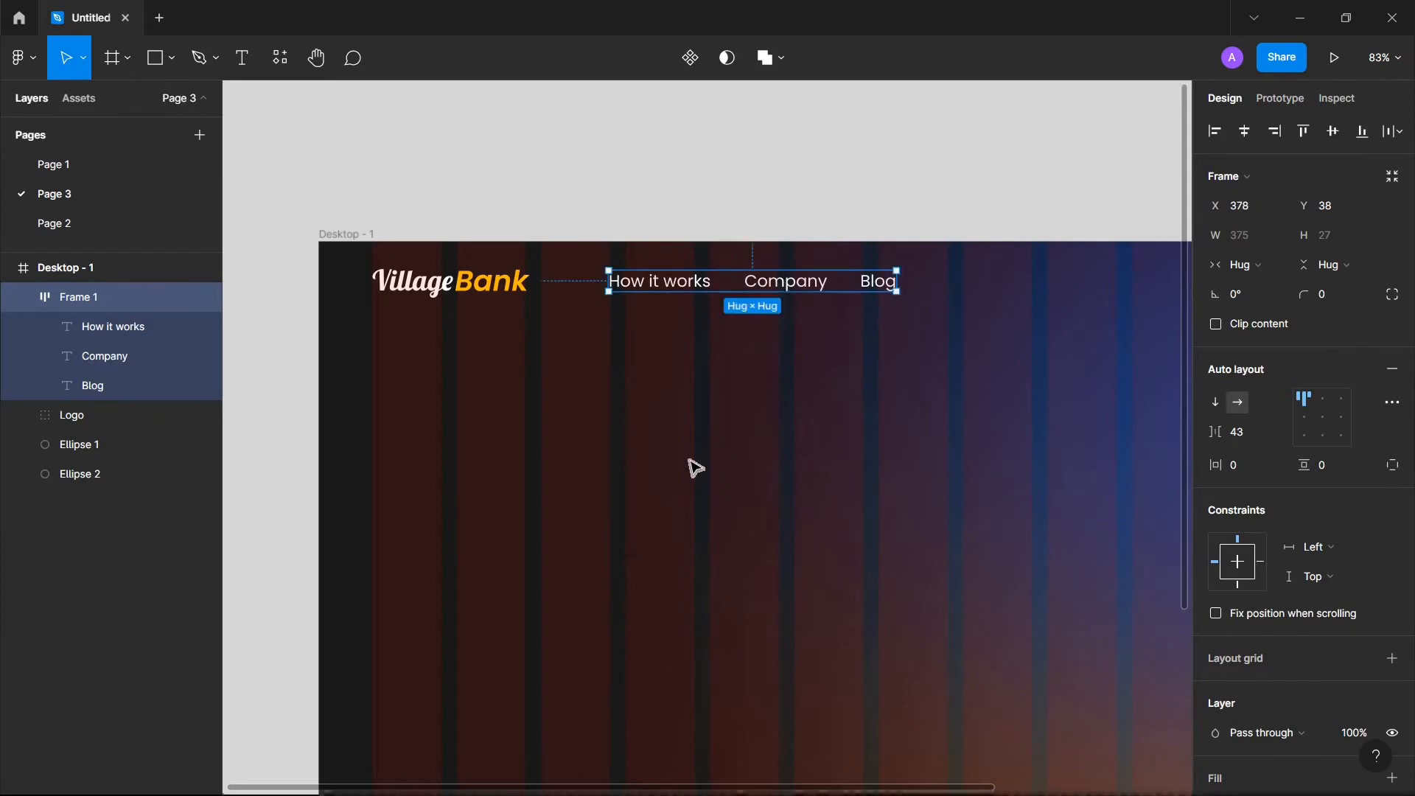
Step: Add the two-line text "Digitalize Your Daily Transactions." below the logo at X 78, Y 370
scroll(698, 464, "down", 5)
scroll(694, 467, "up", 4)
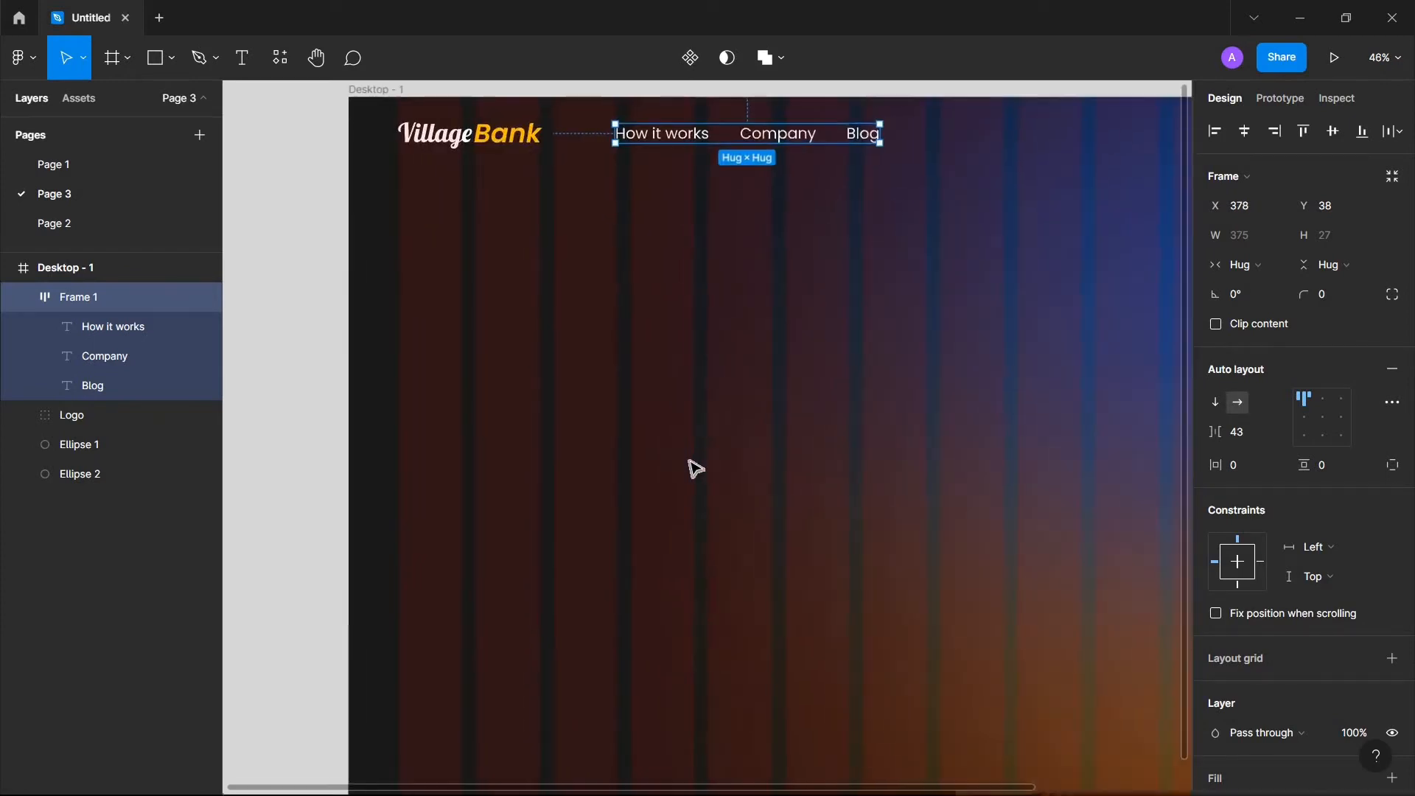
scroll(691, 467, "down", 3)
scroll(480, 506, "up", 3)
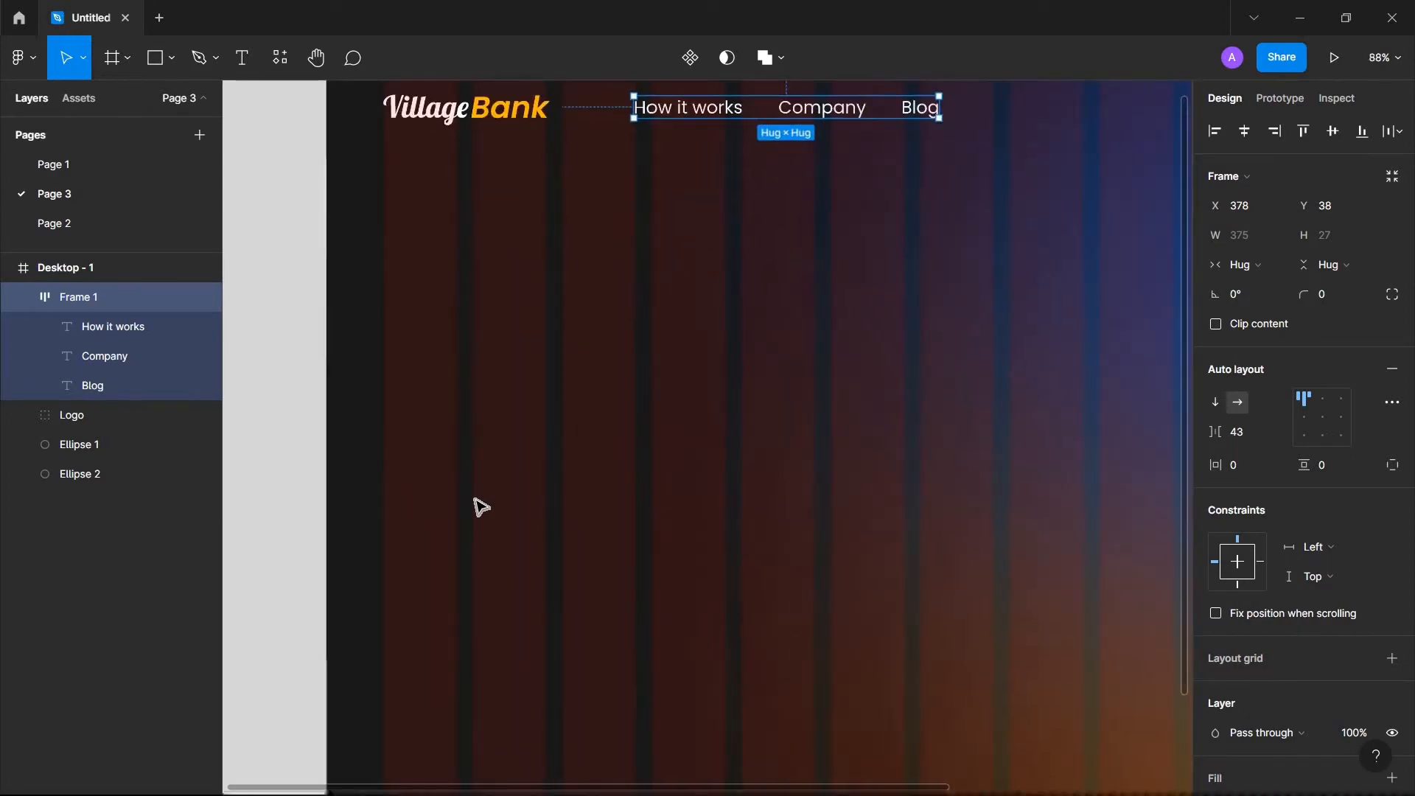
scroll(574, 477, "down", 3)
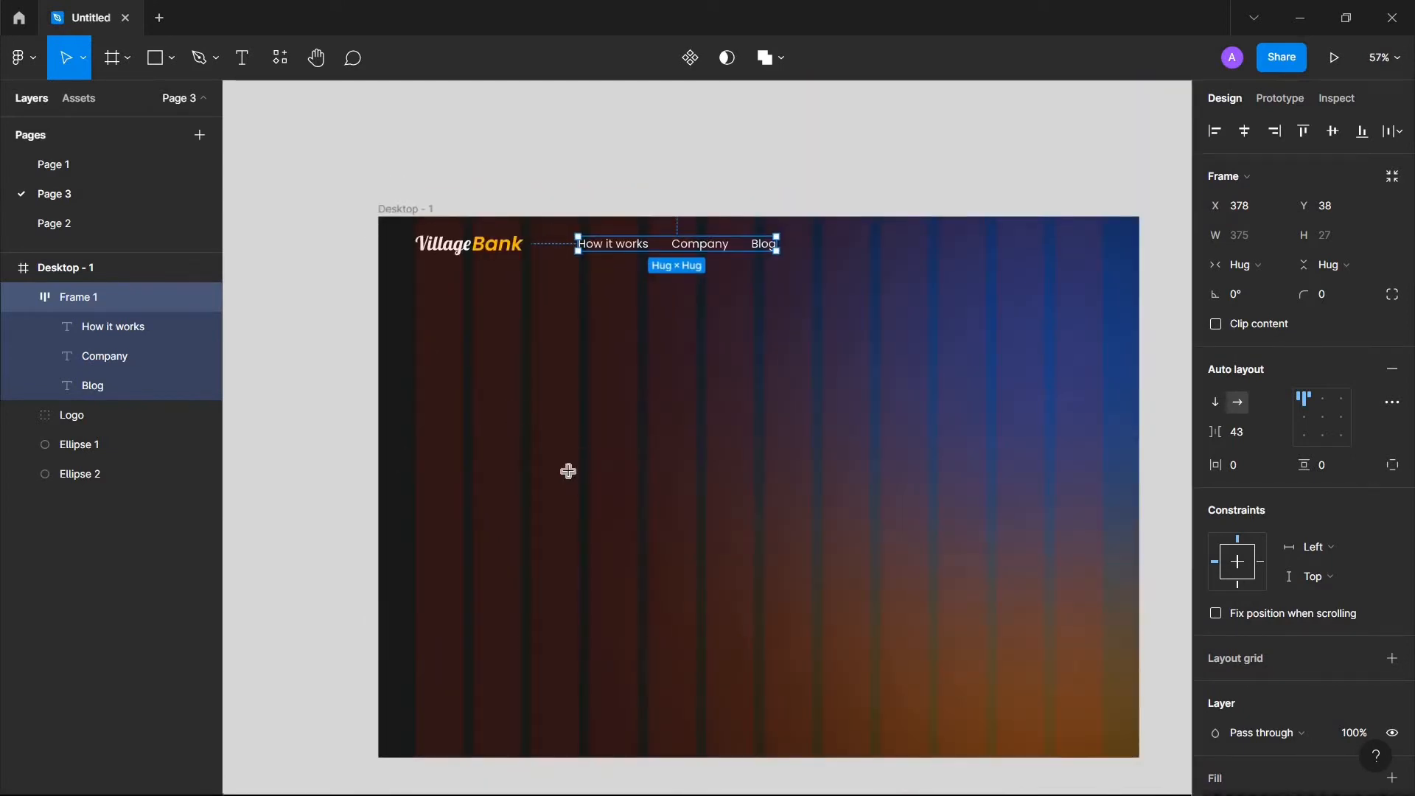
key("t")
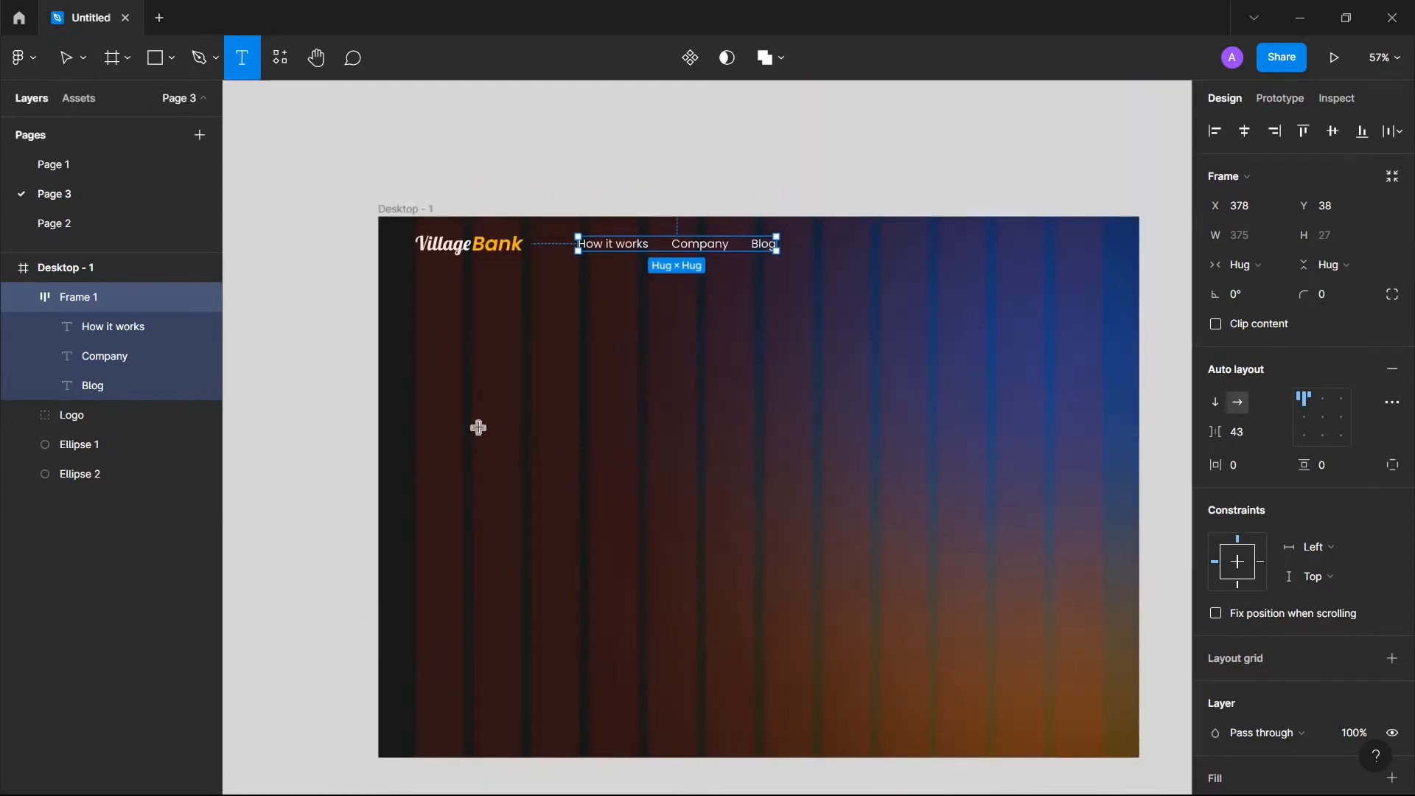
left_click(420, 414)
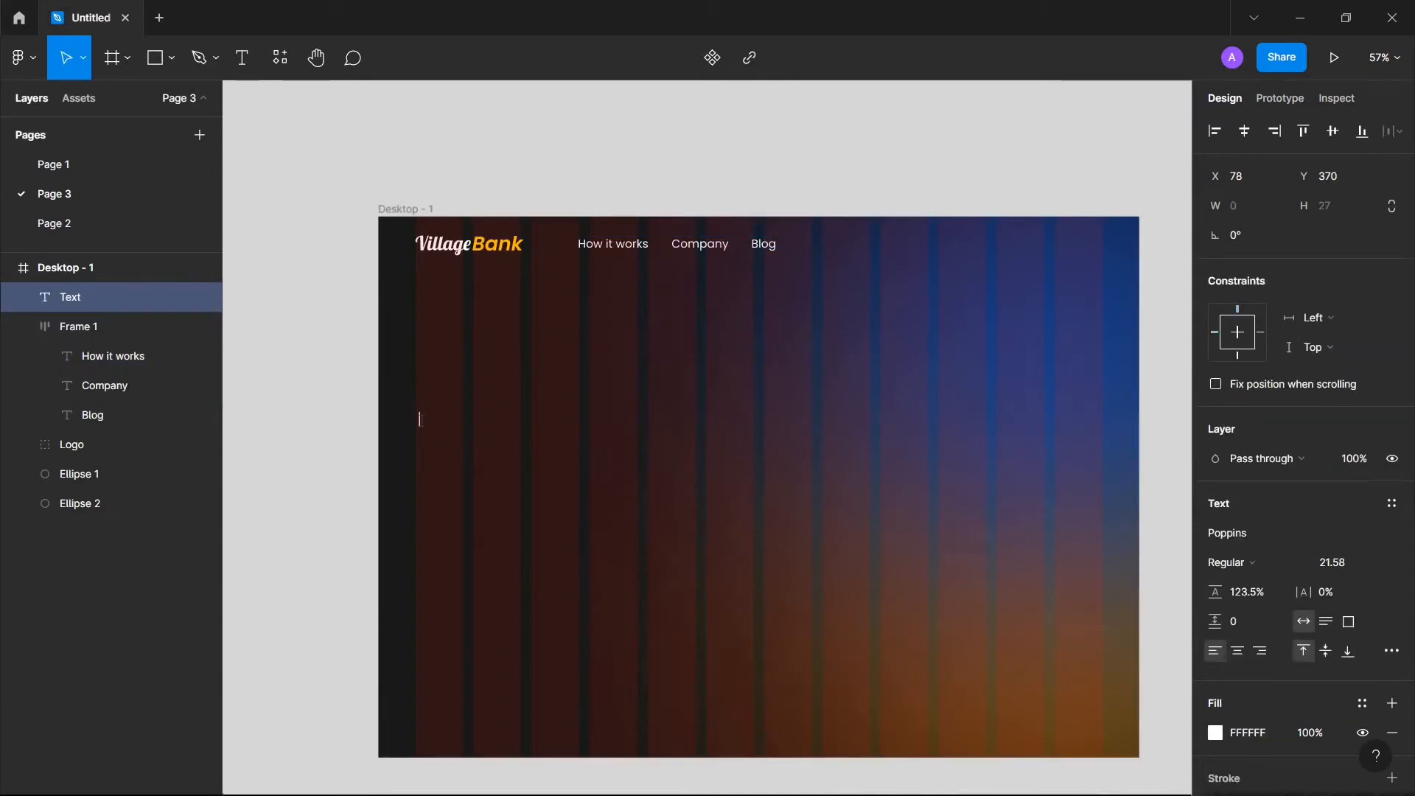
type("Digitalize")
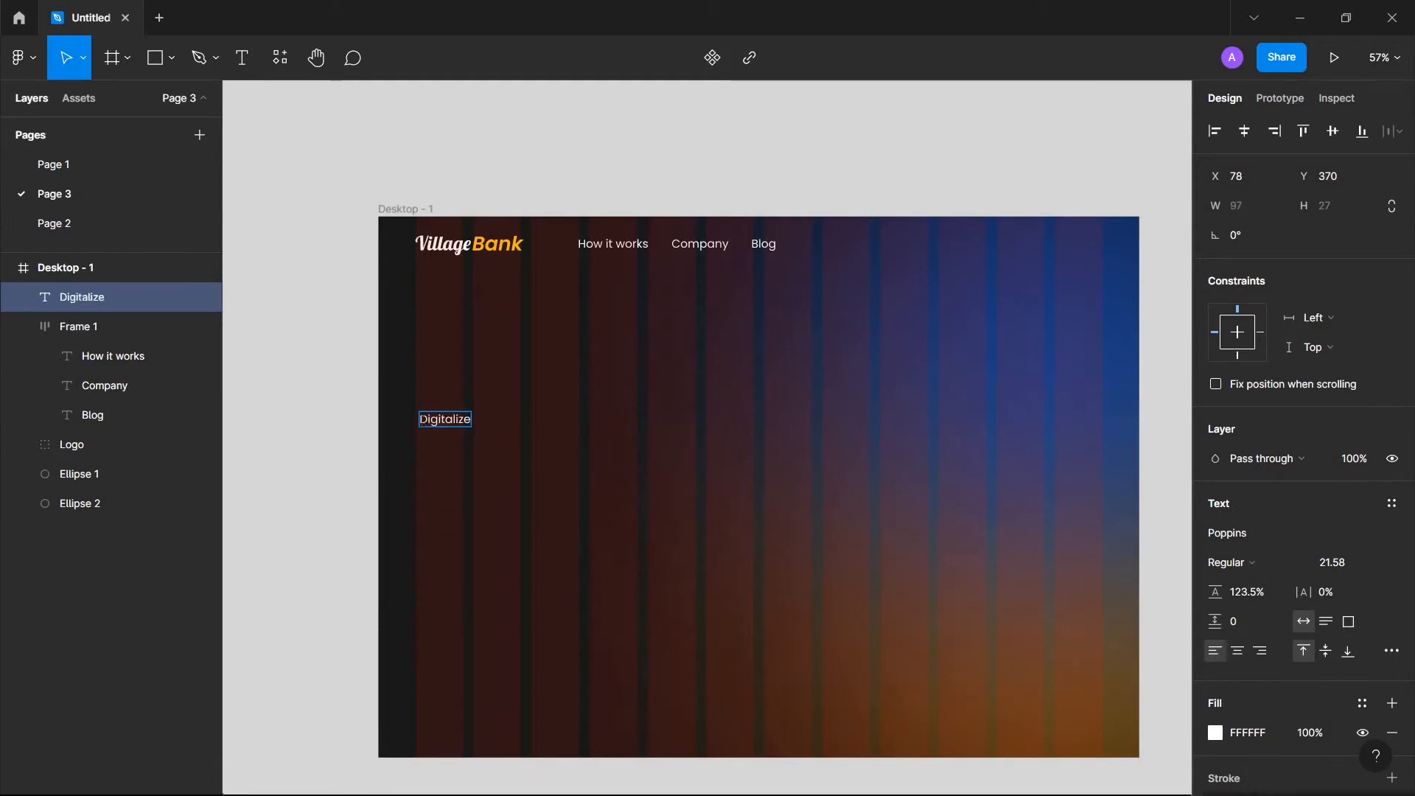
type(" Your Daily Tr")
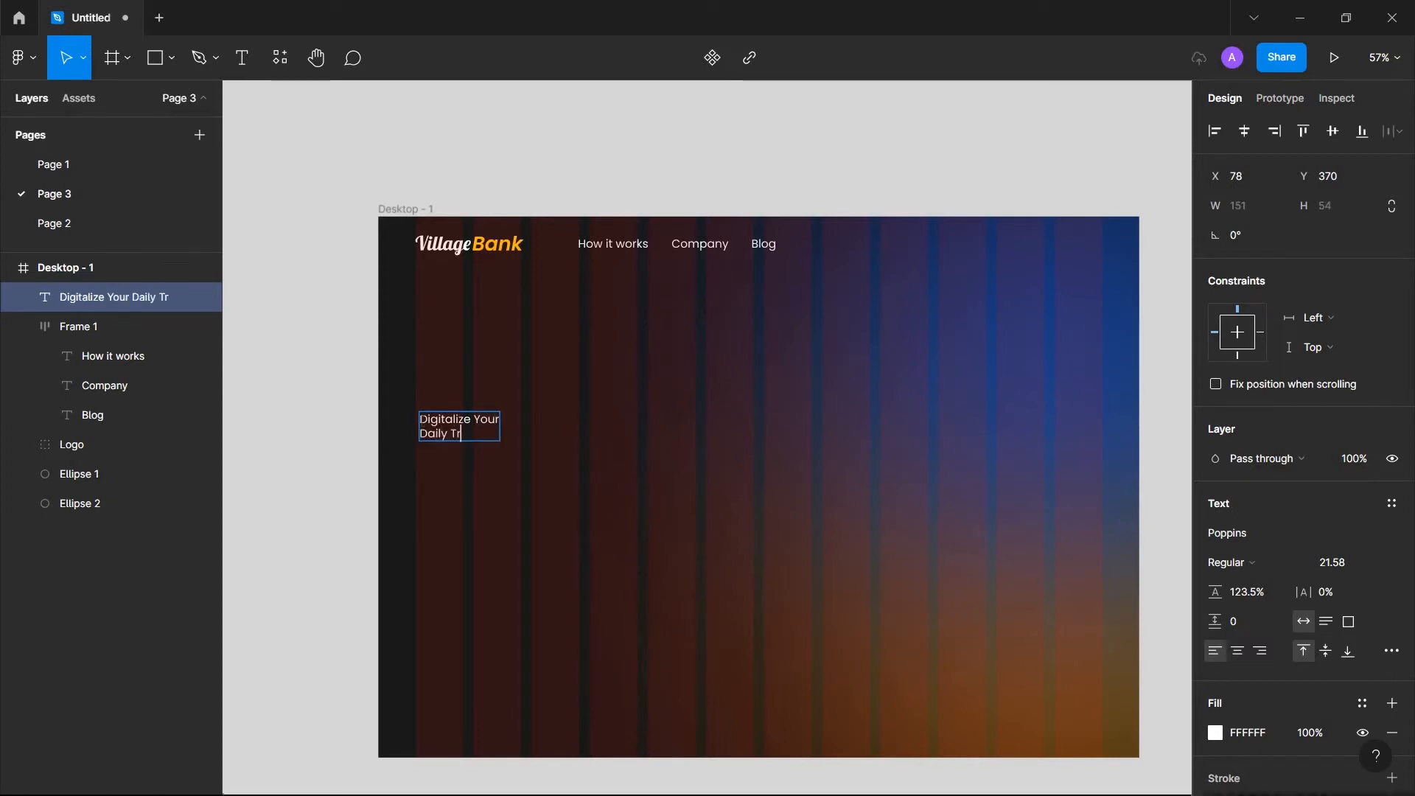
type("ansactions.")
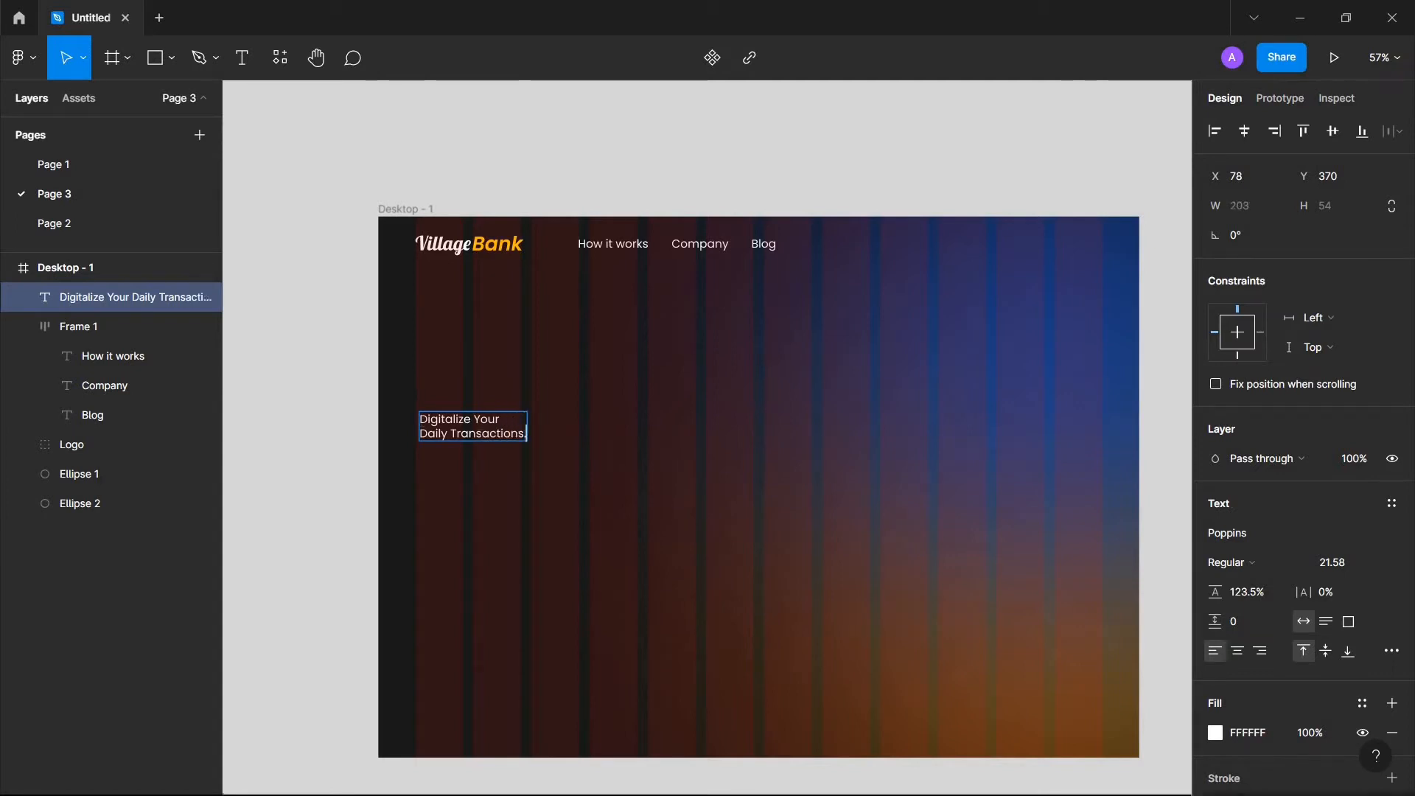
key("Escape")
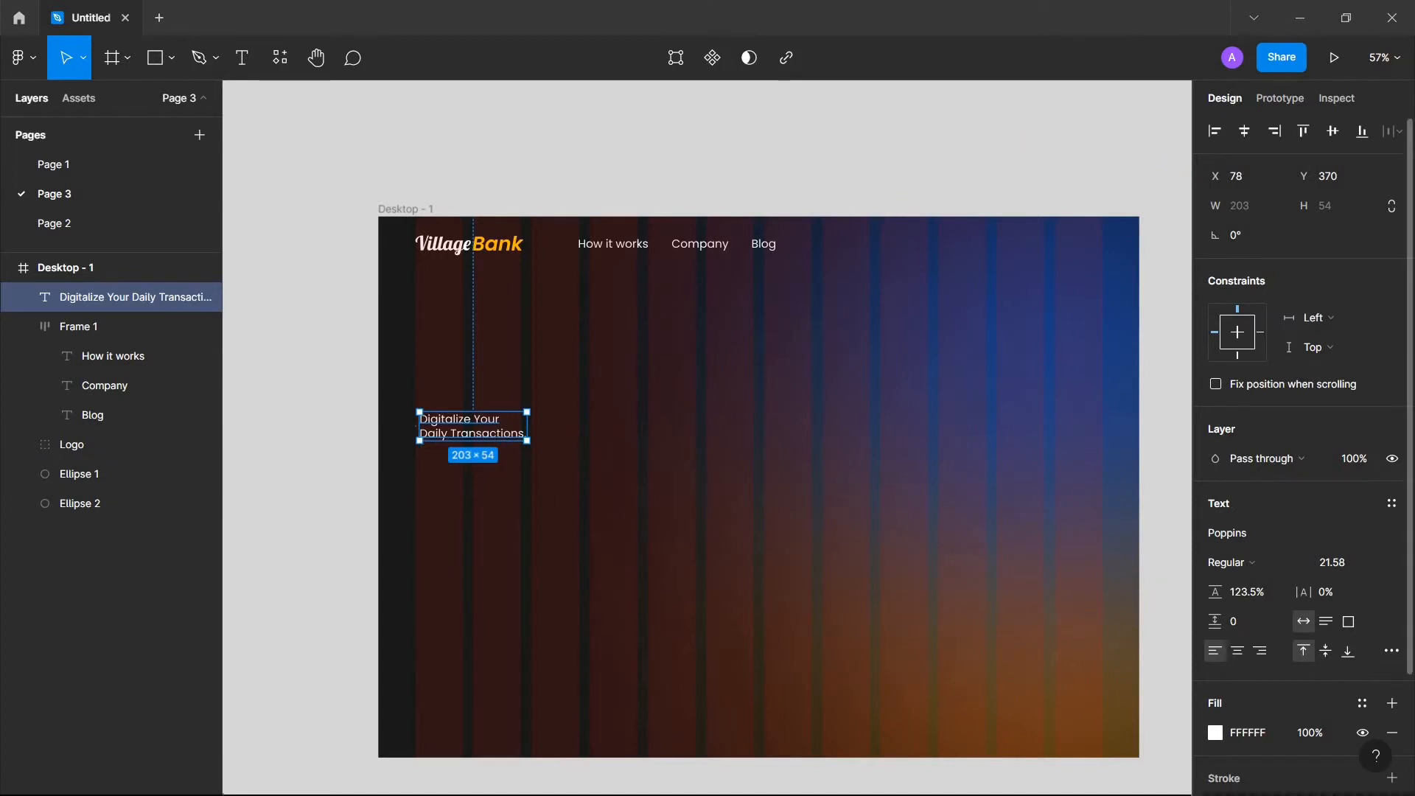
Step: Set the "Digitalize Your Daily Transactions." heading to font size 64 and Bold weight
left_click(1362, 561)
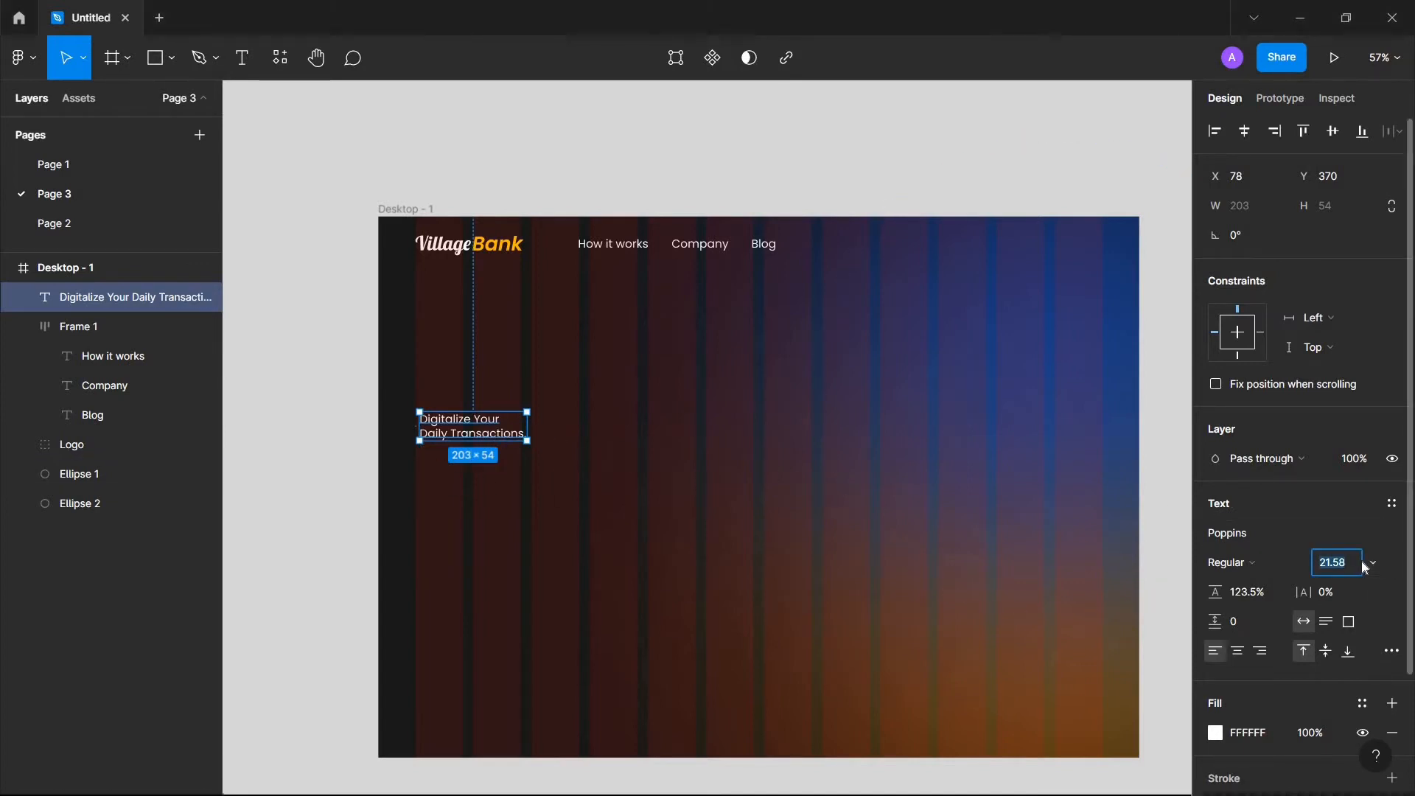
key("Return")
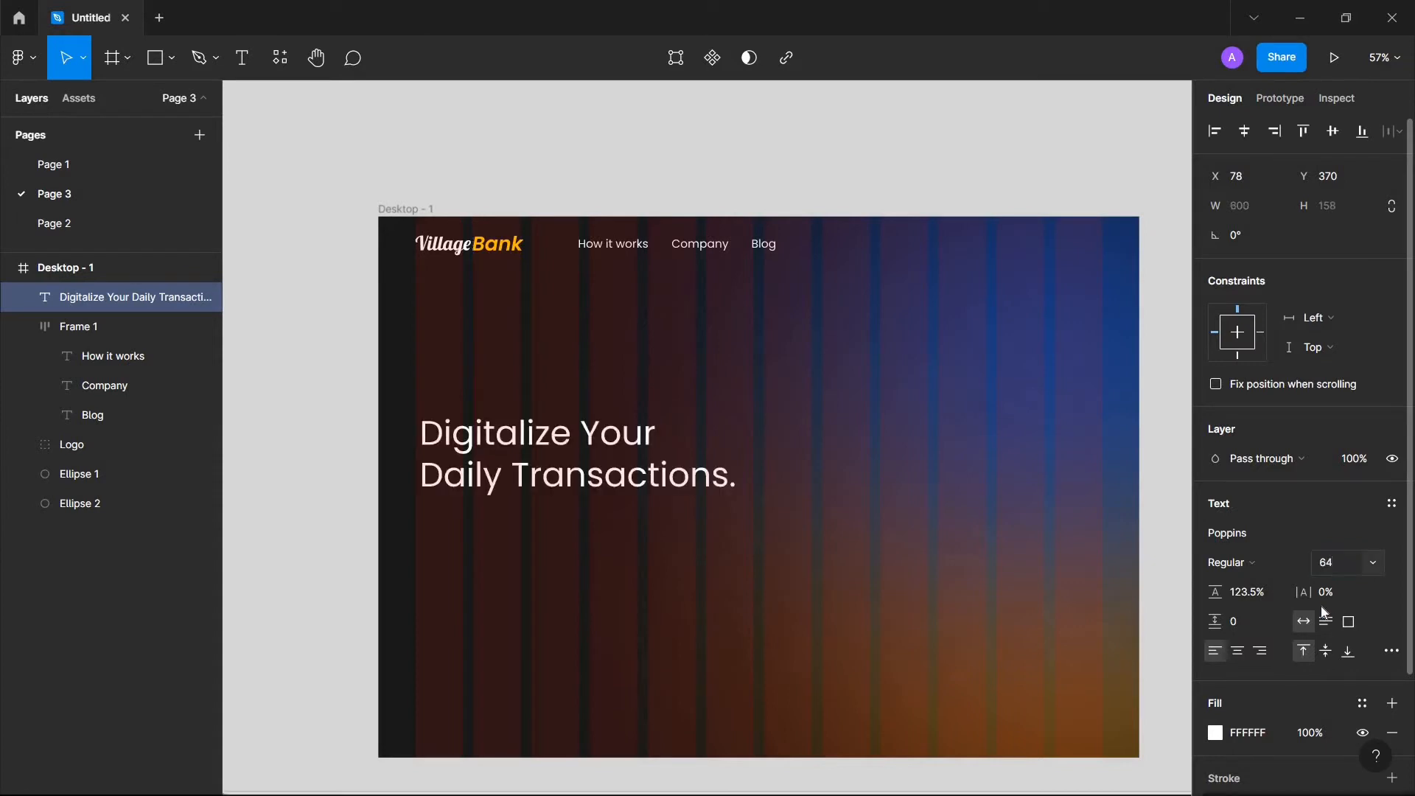
left_click(1268, 562)
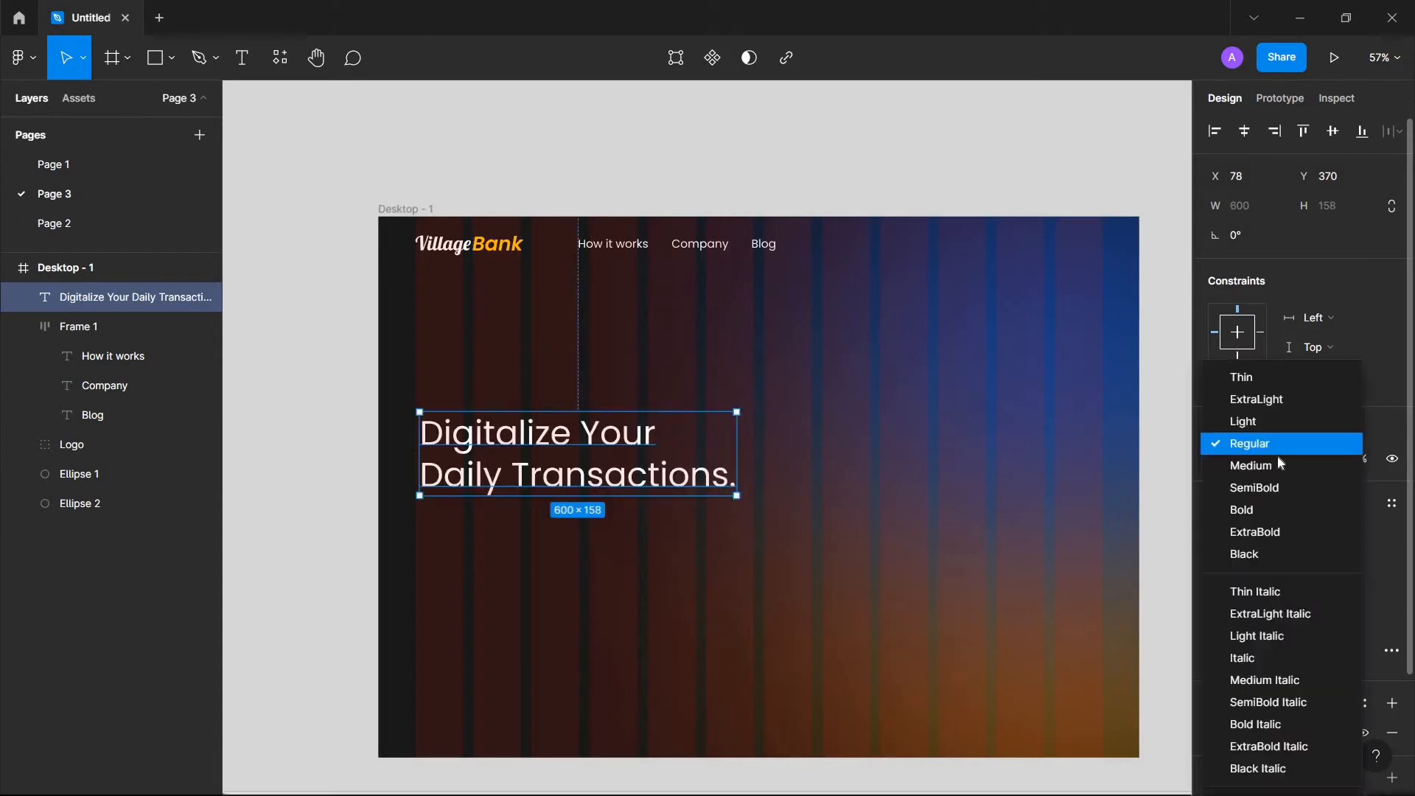
left_click(1267, 514)
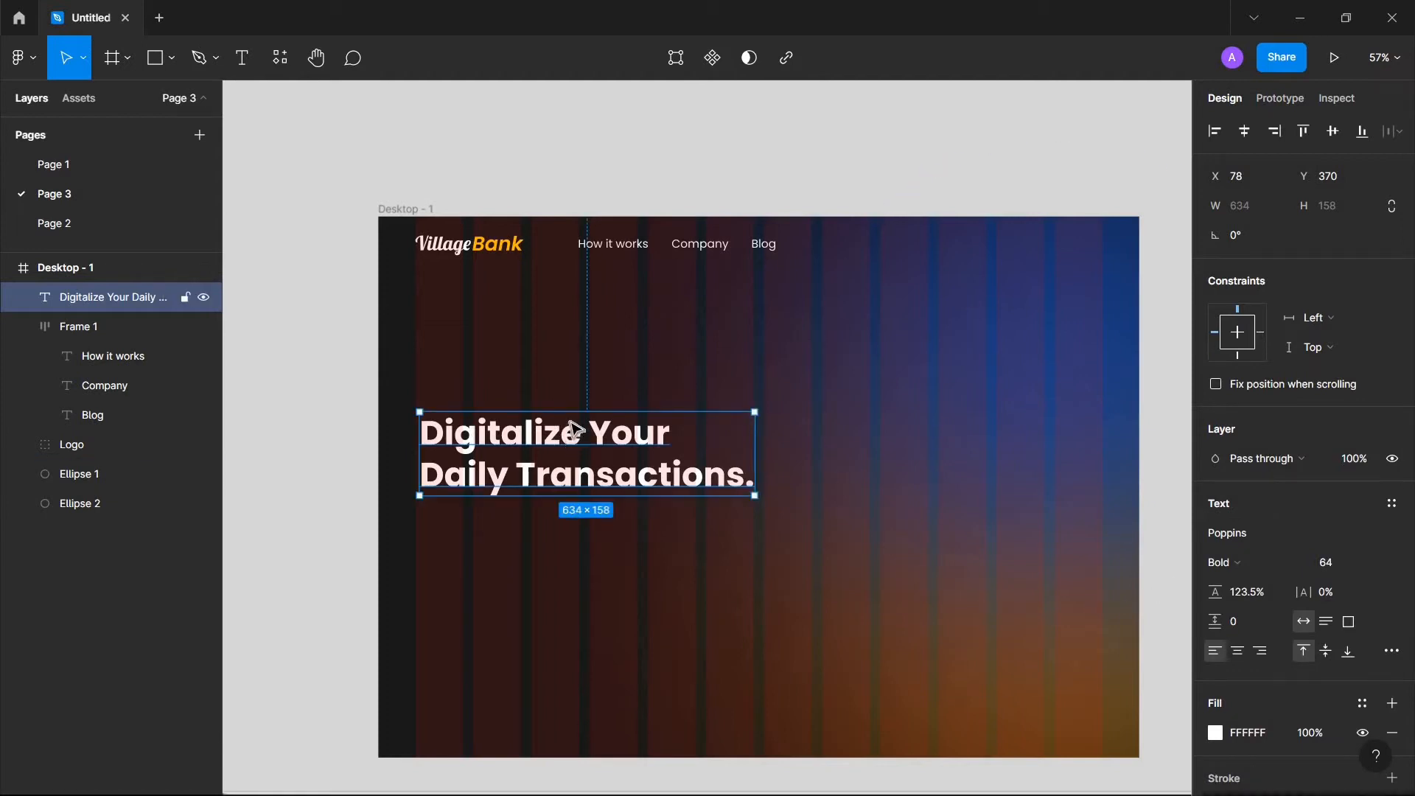
Step: Move the heading up to X 70, Y 286, aligning its start with the first grid column
left_click_drag(577, 447, 572, 402)
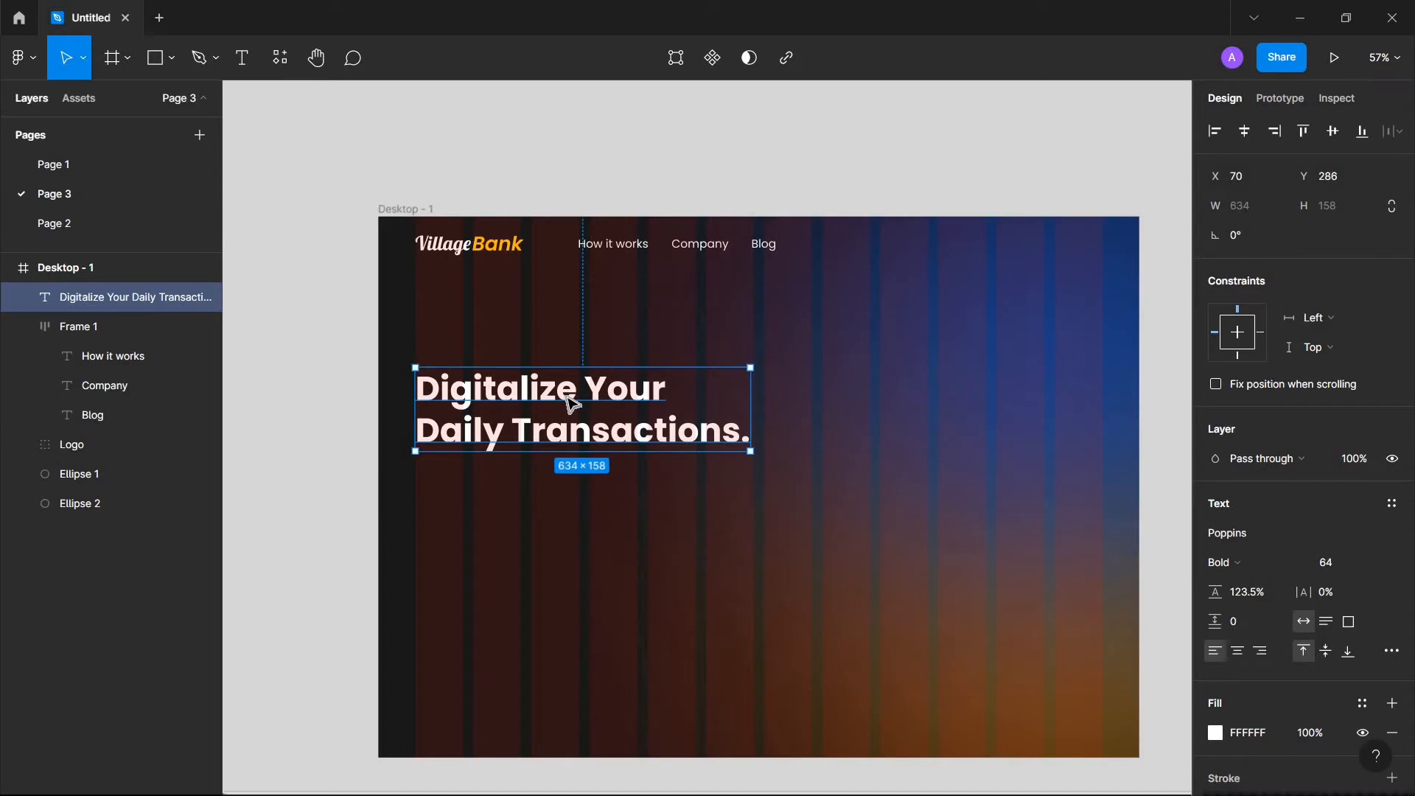
double_click(572, 402)
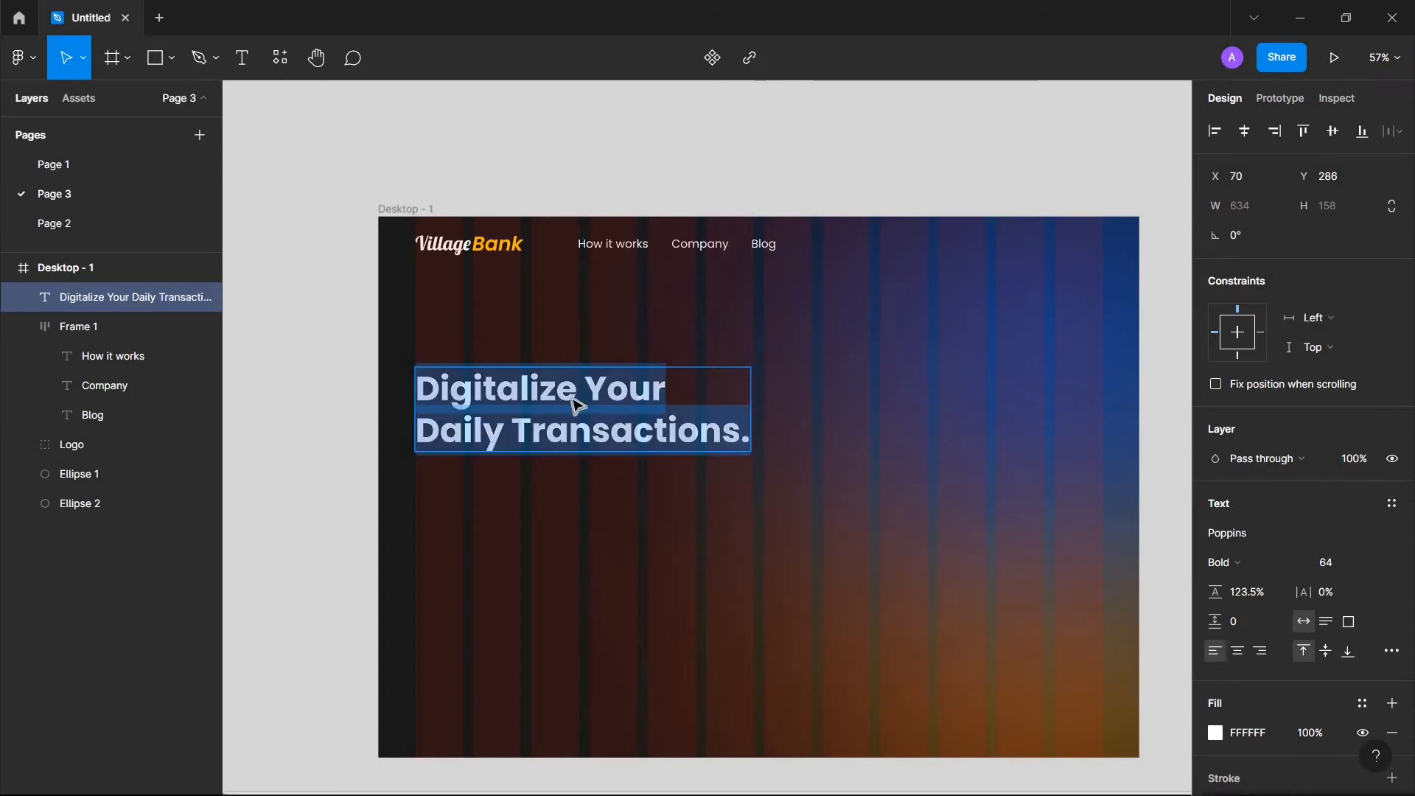
key("Escape")
left_click_drag(577, 404, 573, 402)
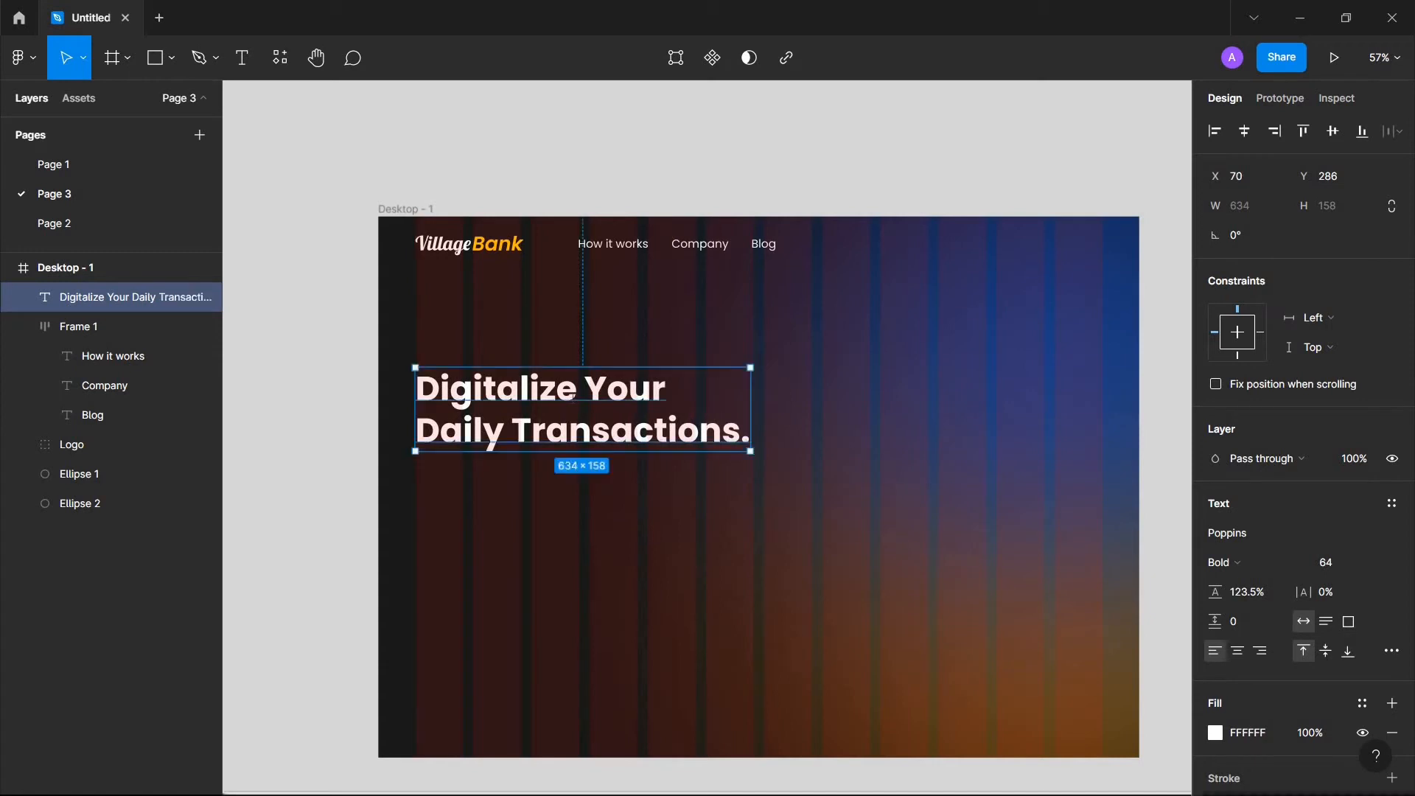
Step: Change the fill color of only the word "Transactions." in the heading to FFCC00
double_click(573, 398)
left_click(530, 431)
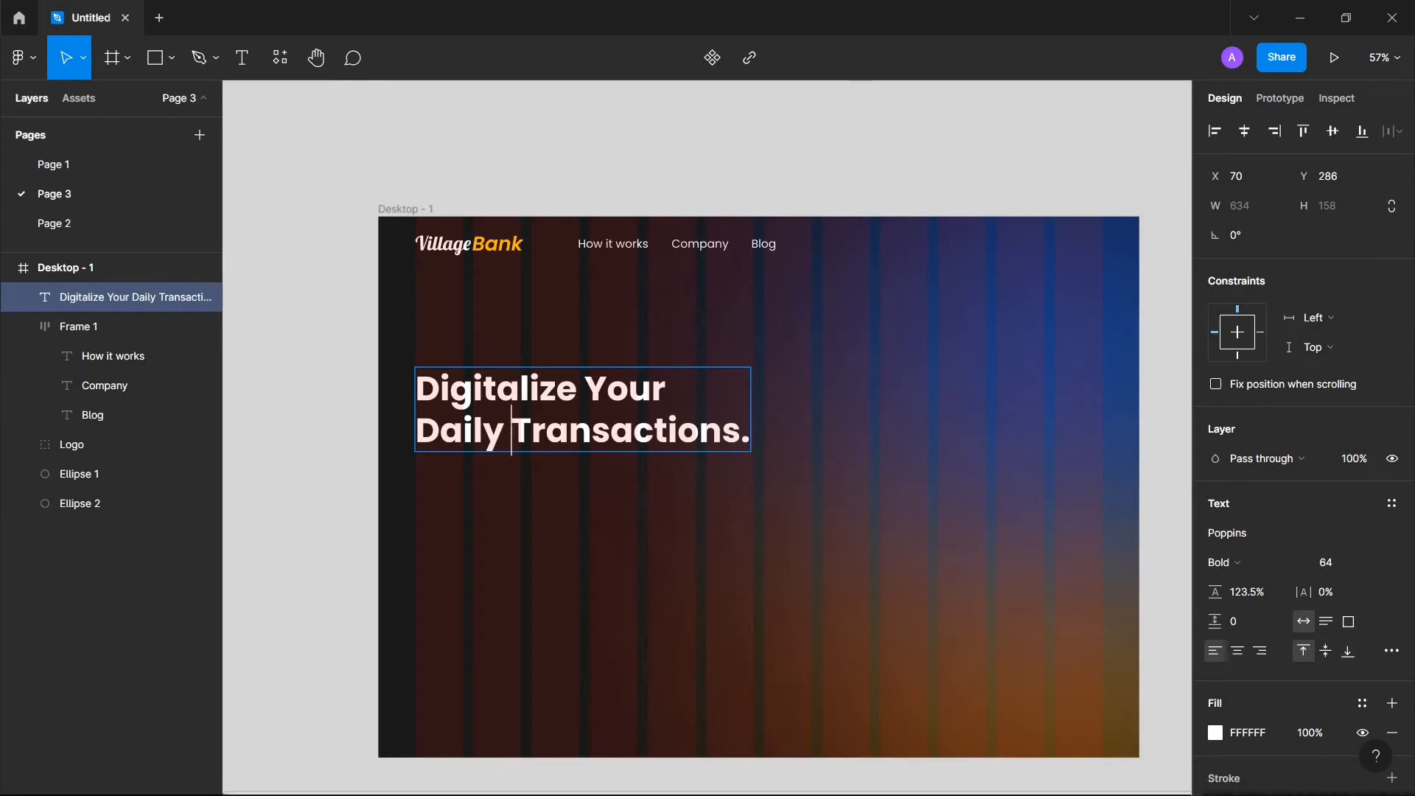
left_click_drag(511, 431, 764, 435)
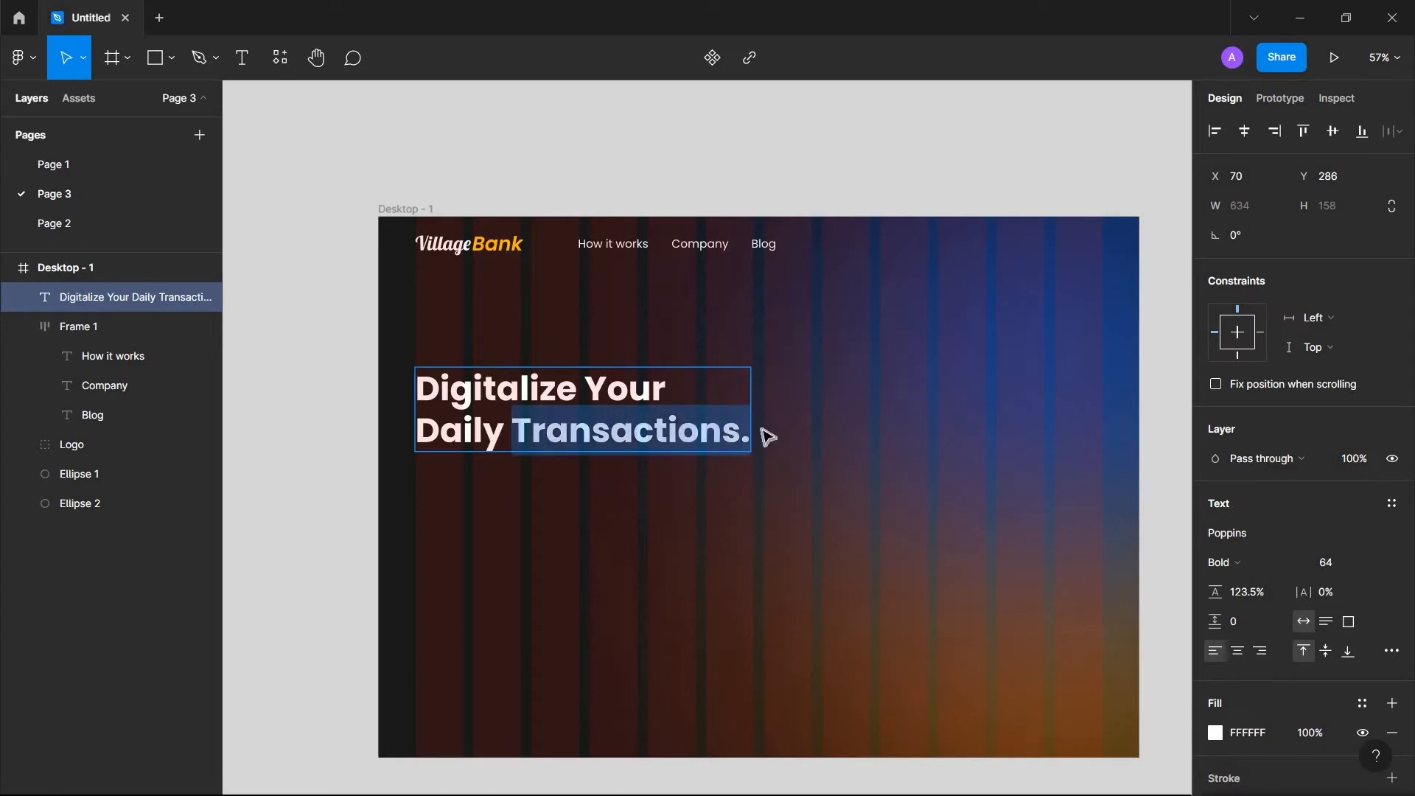
left_click(1215, 733)
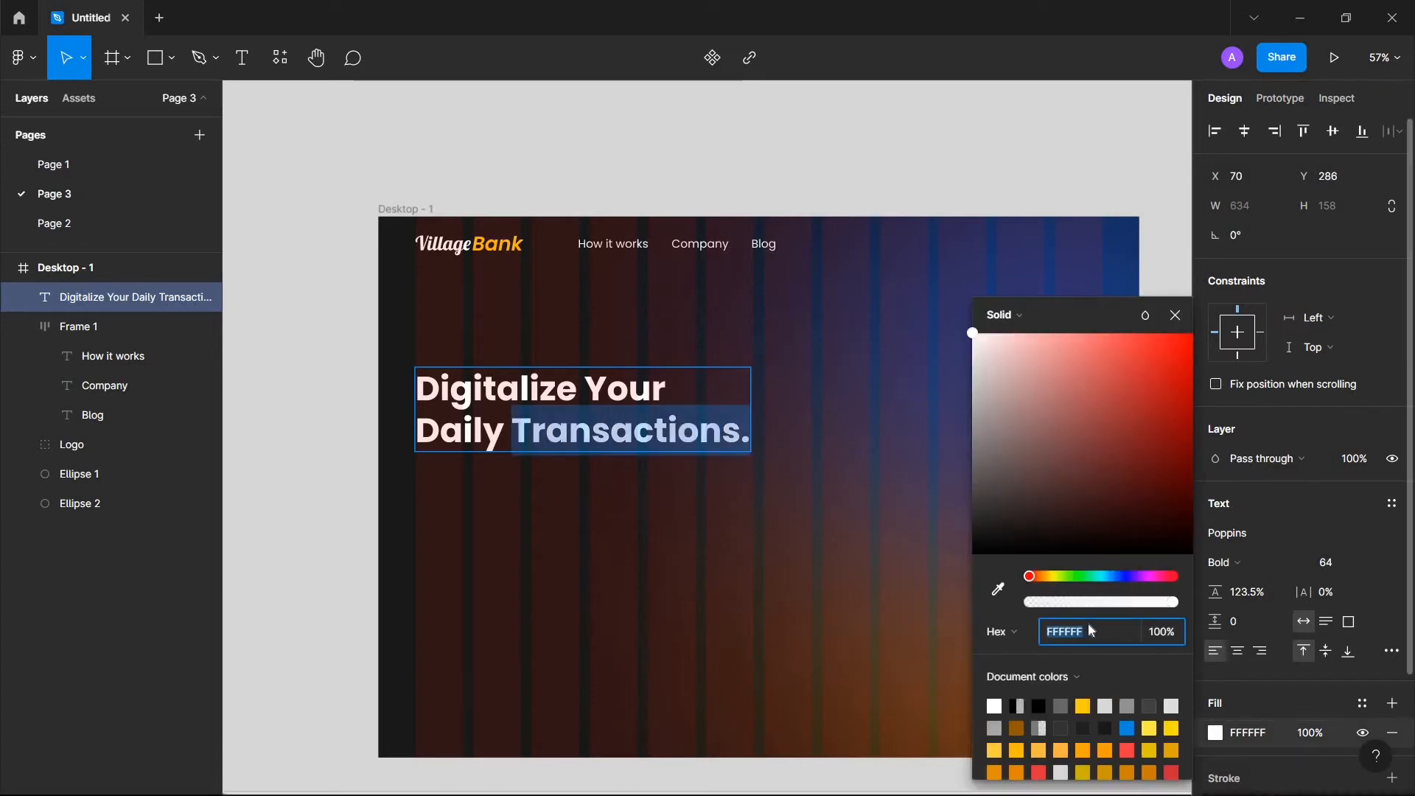
type("ff")
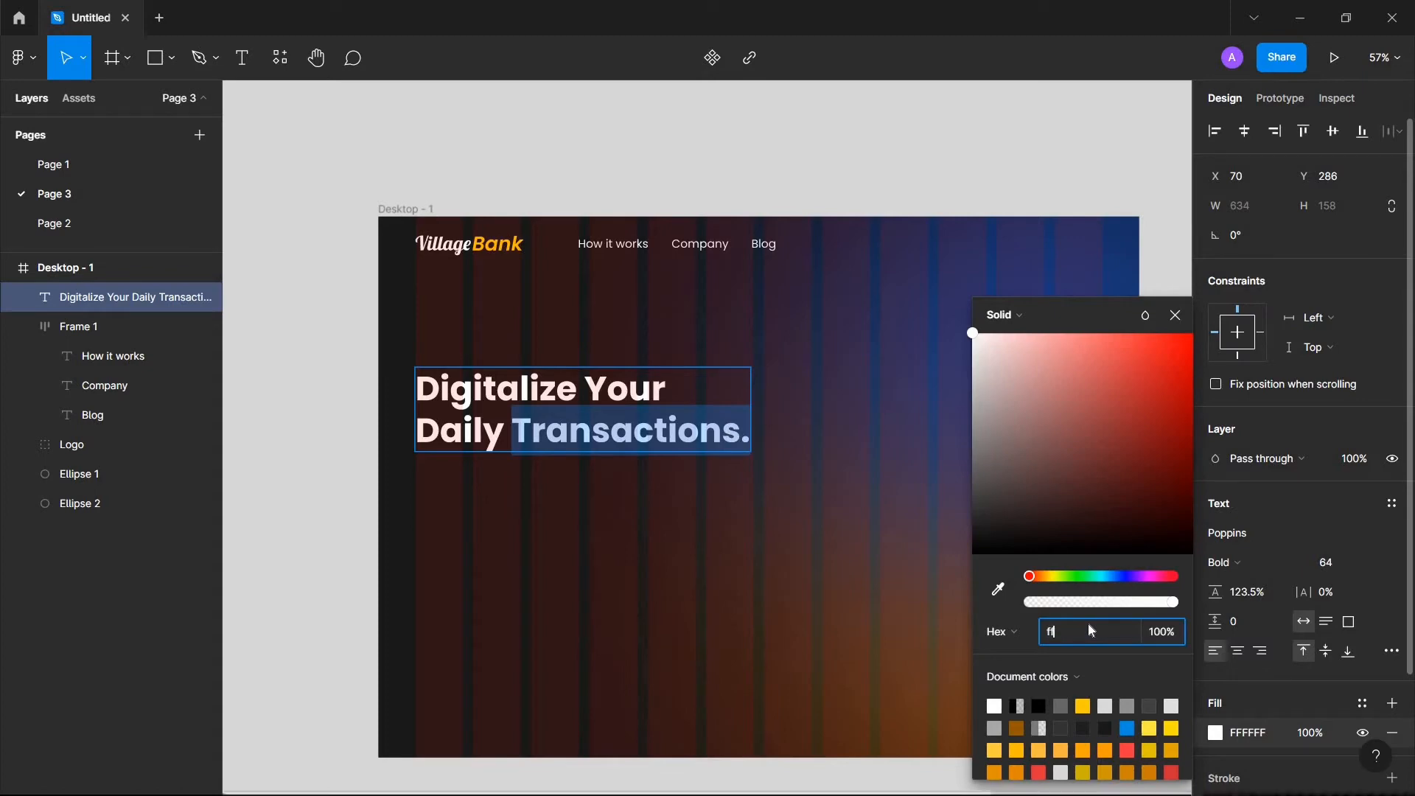
type("cc00")
key("Return")
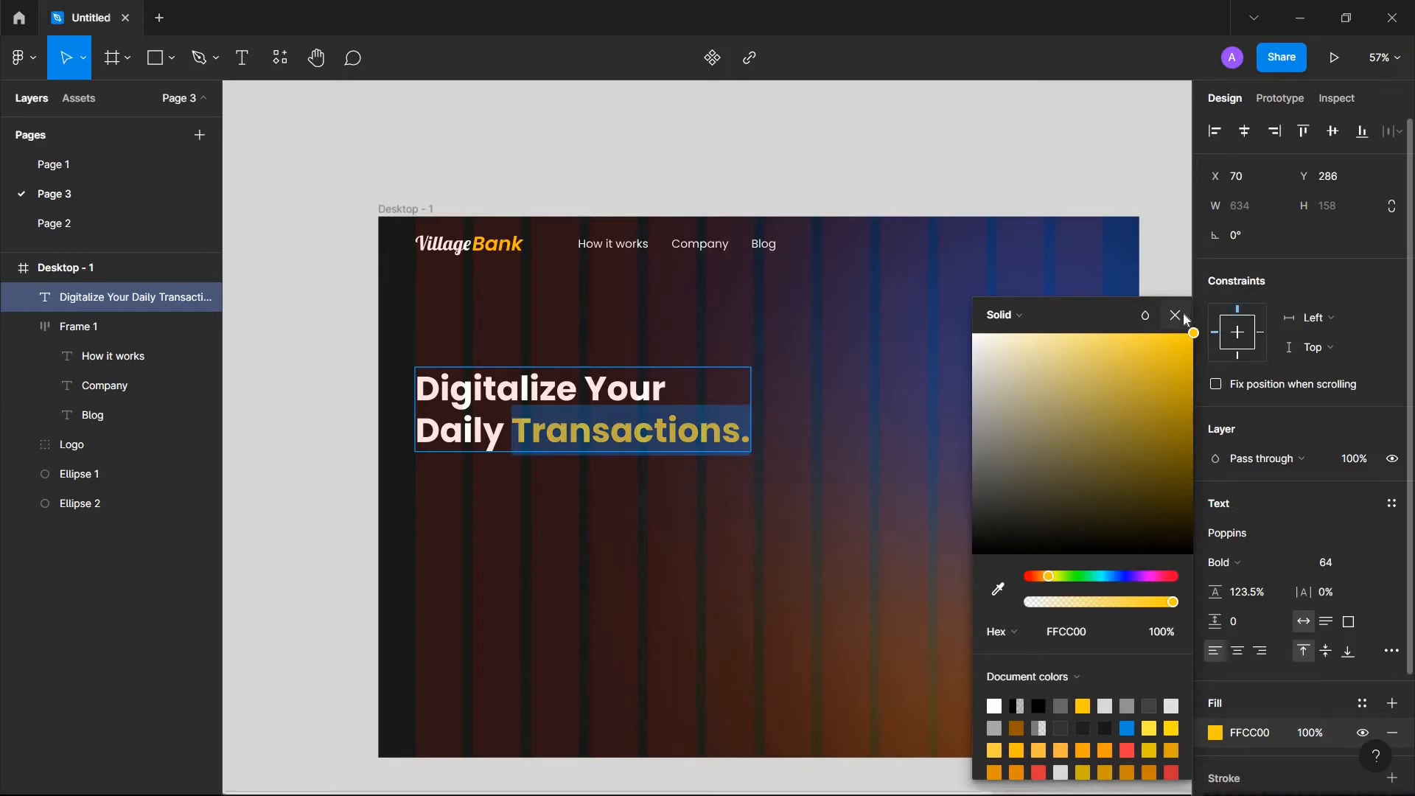
key("Escape")
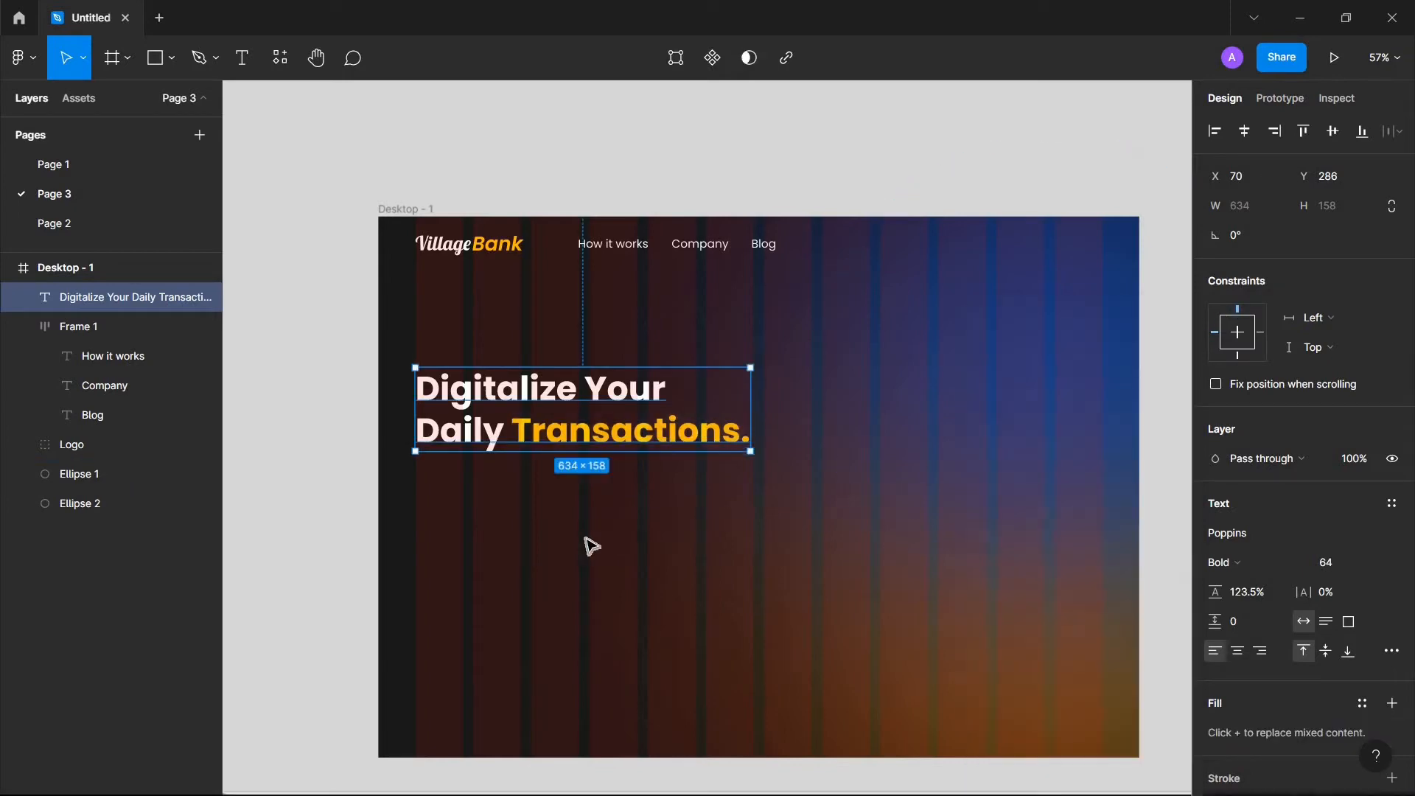
Step: Draw a slightly curved freehand underline about 325 × 19 beneath "Transactions." with the Pencil tool
scroll(584, 539, "down", 1)
scroll(585, 538, "up", 1)
left_click(585, 539)
left_click_drag(584, 538, 560, 555)
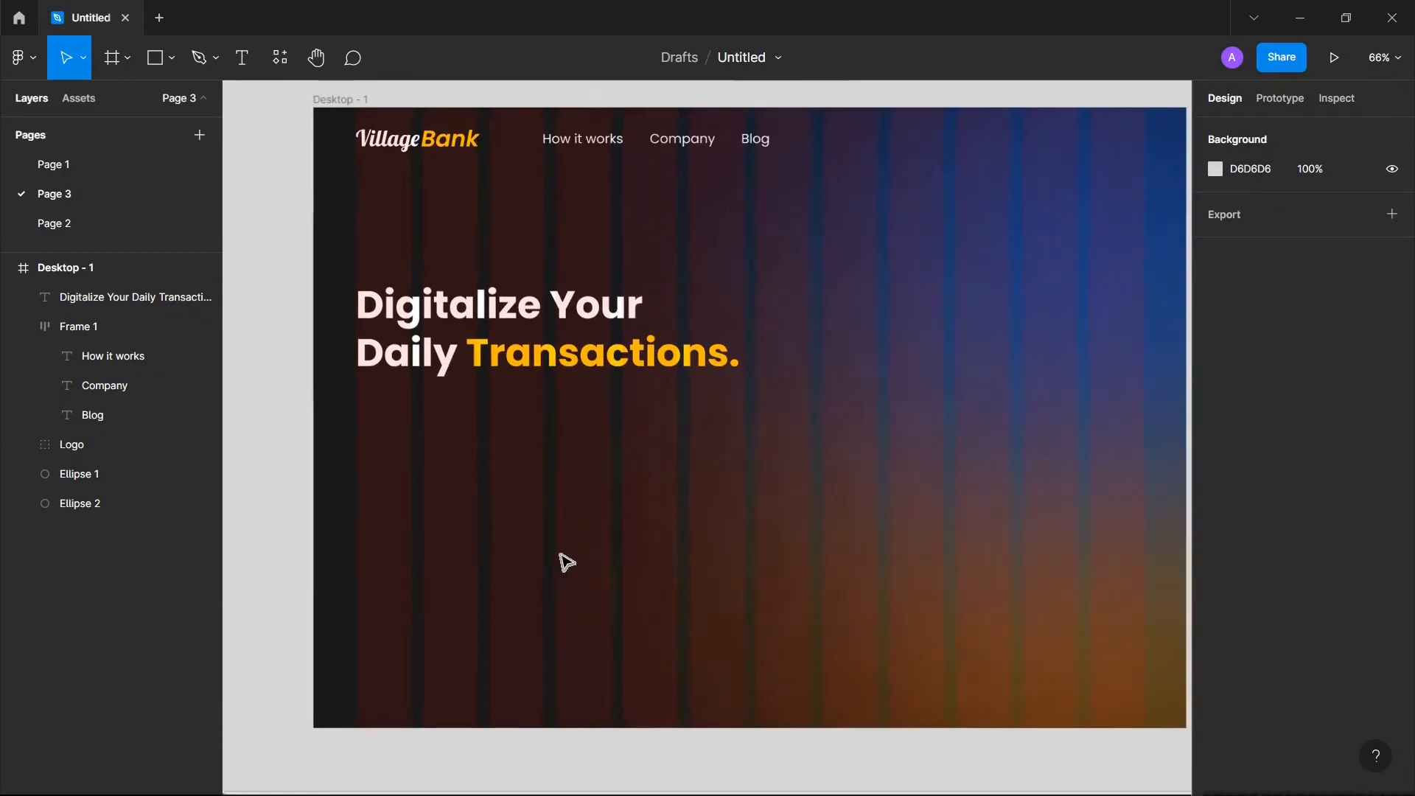
scroll(567, 563, "up", 1)
scroll(567, 562, "right", 1)
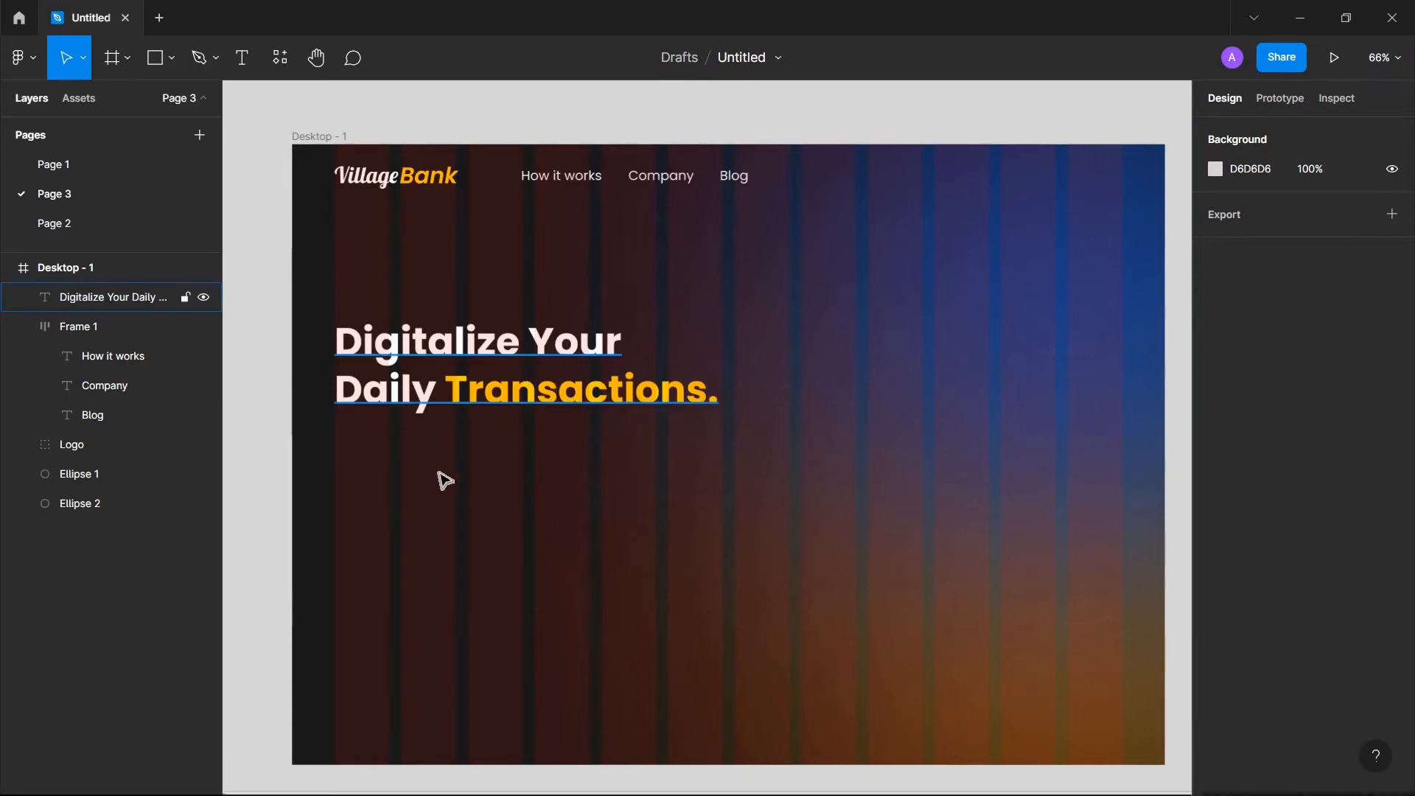
left_click(204, 65)
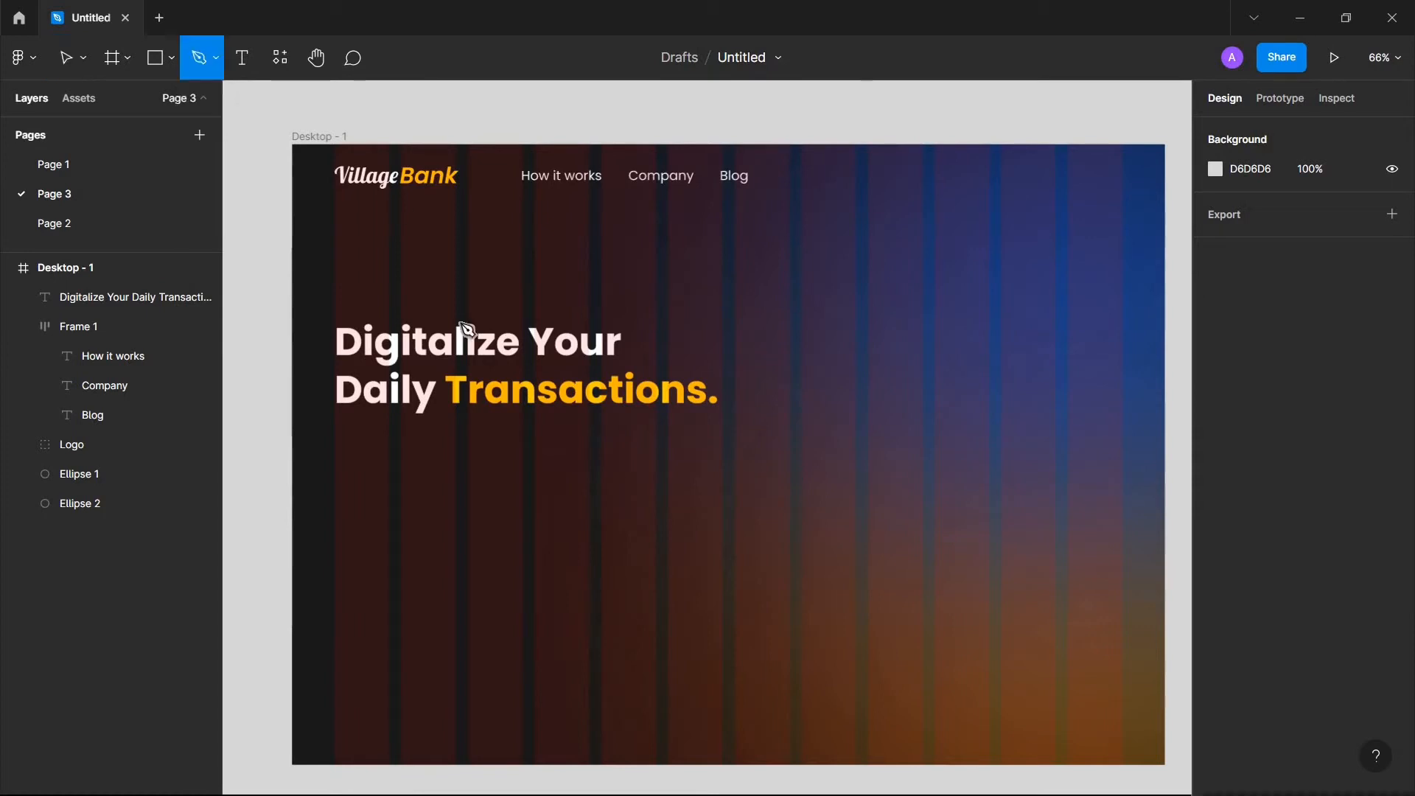
left_click(219, 64)
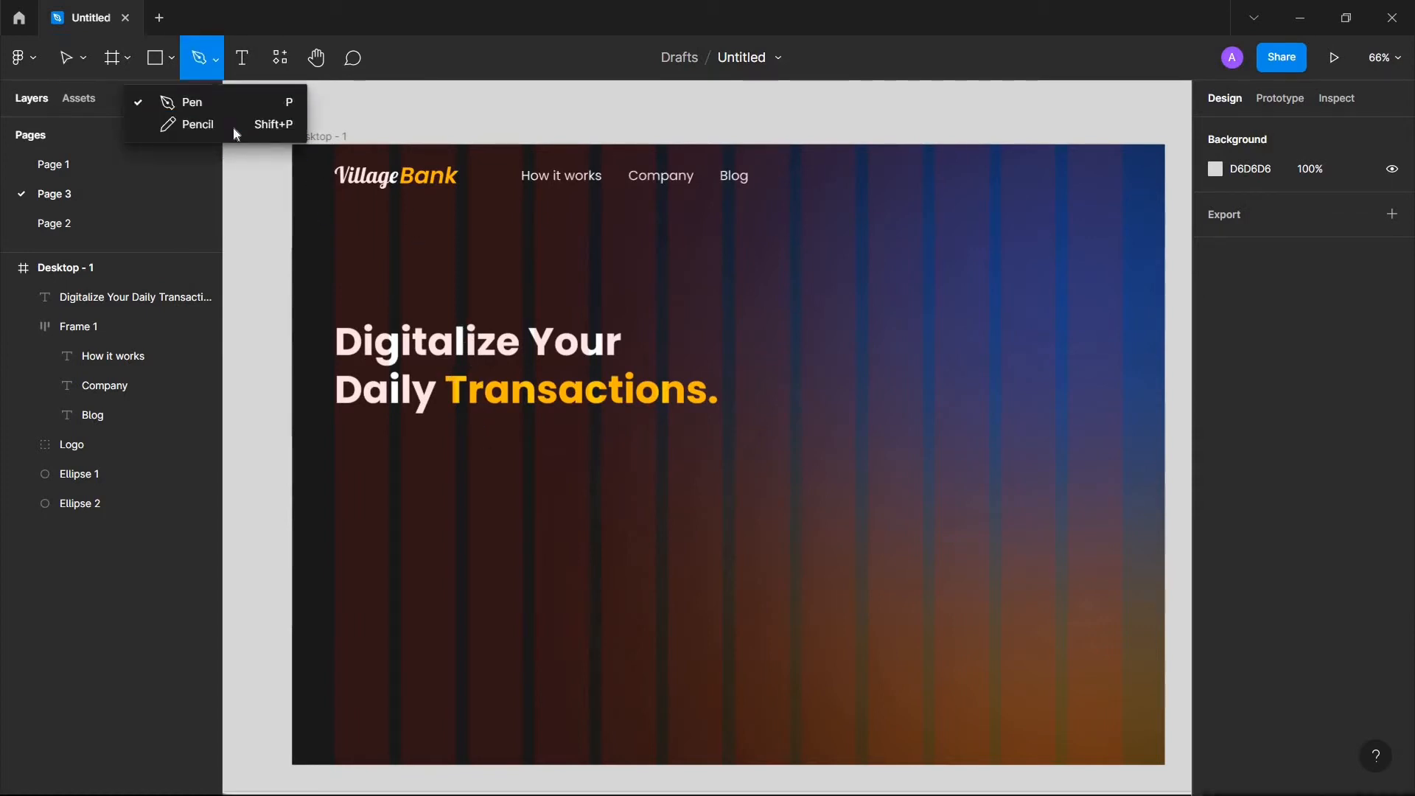
left_click(232, 126)
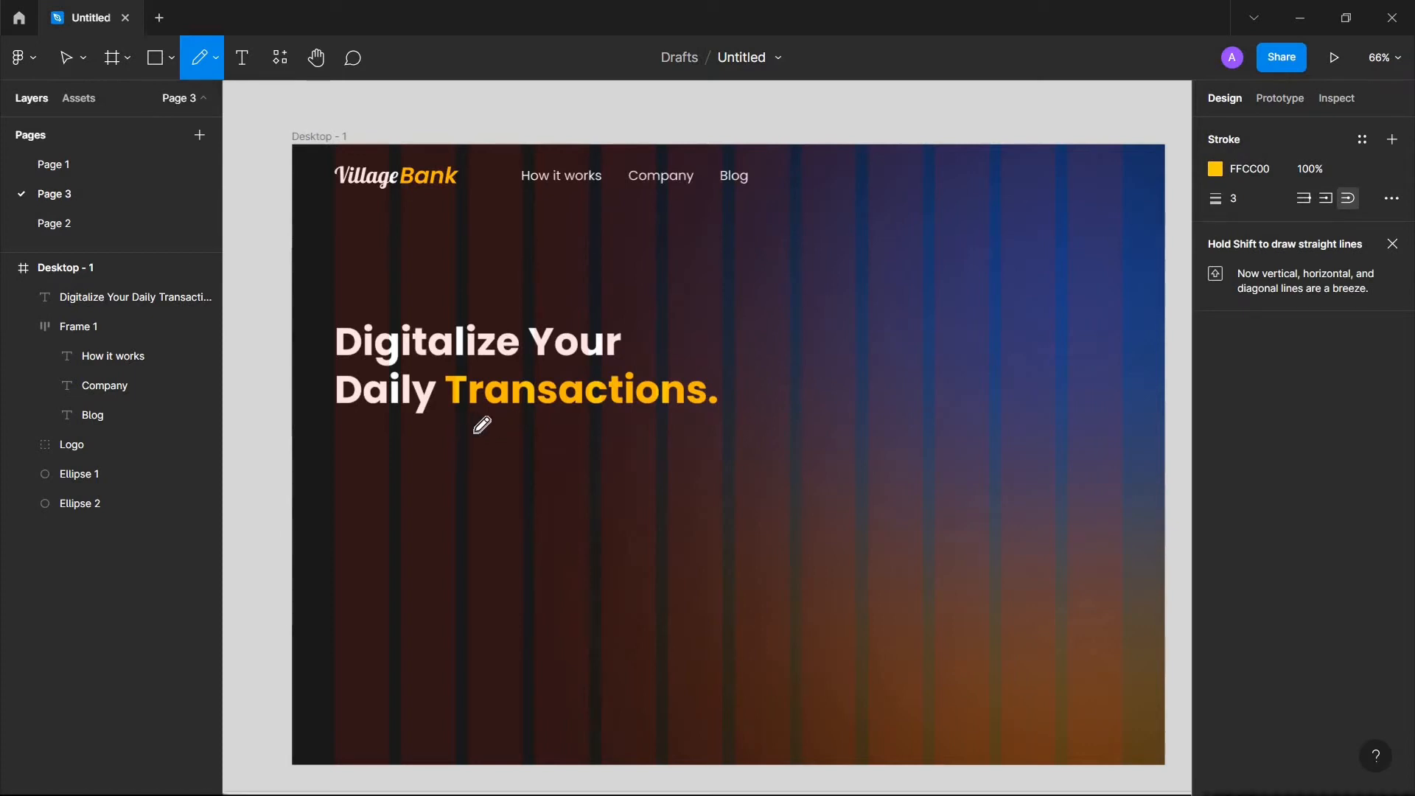
left_click_drag(469, 431, 590, 420)
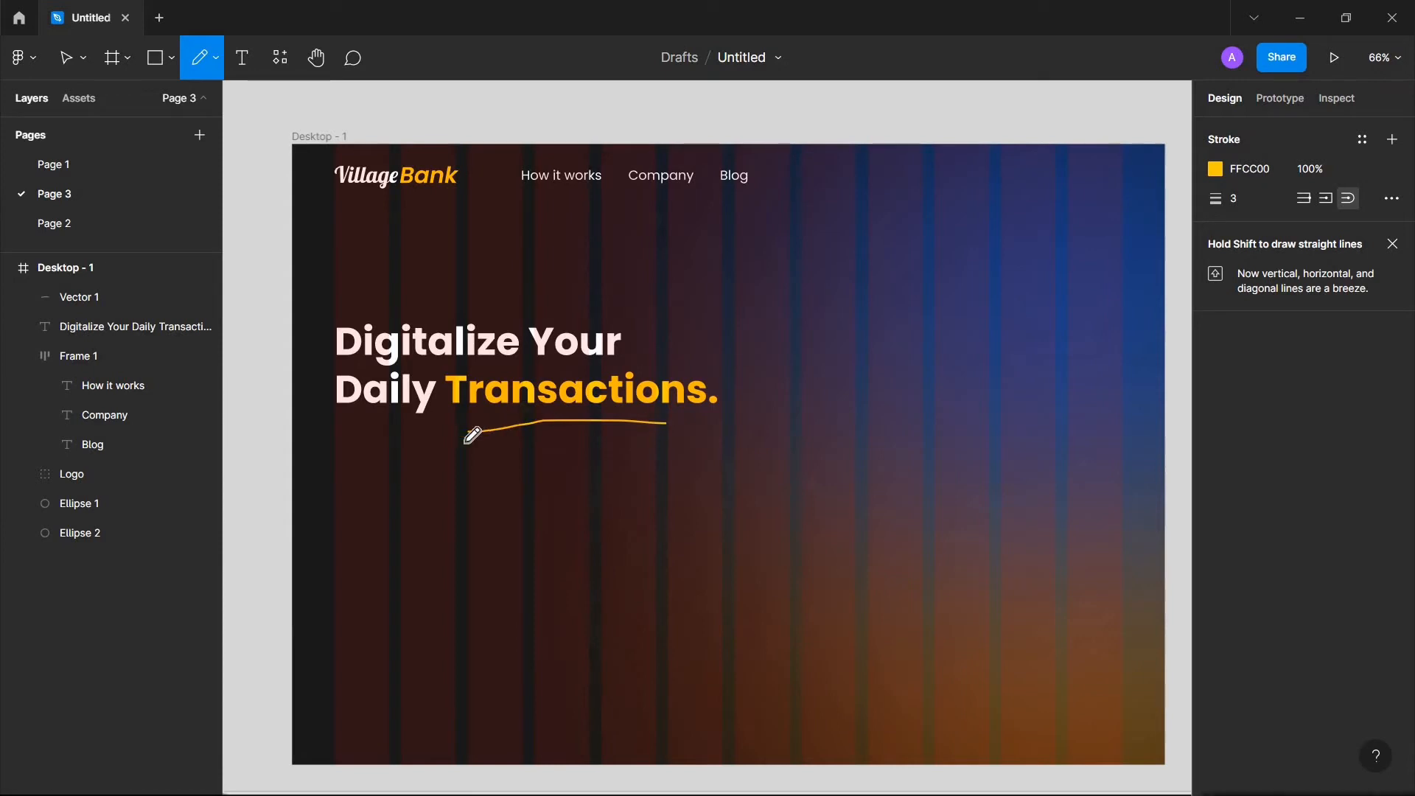
left_click(66, 66)
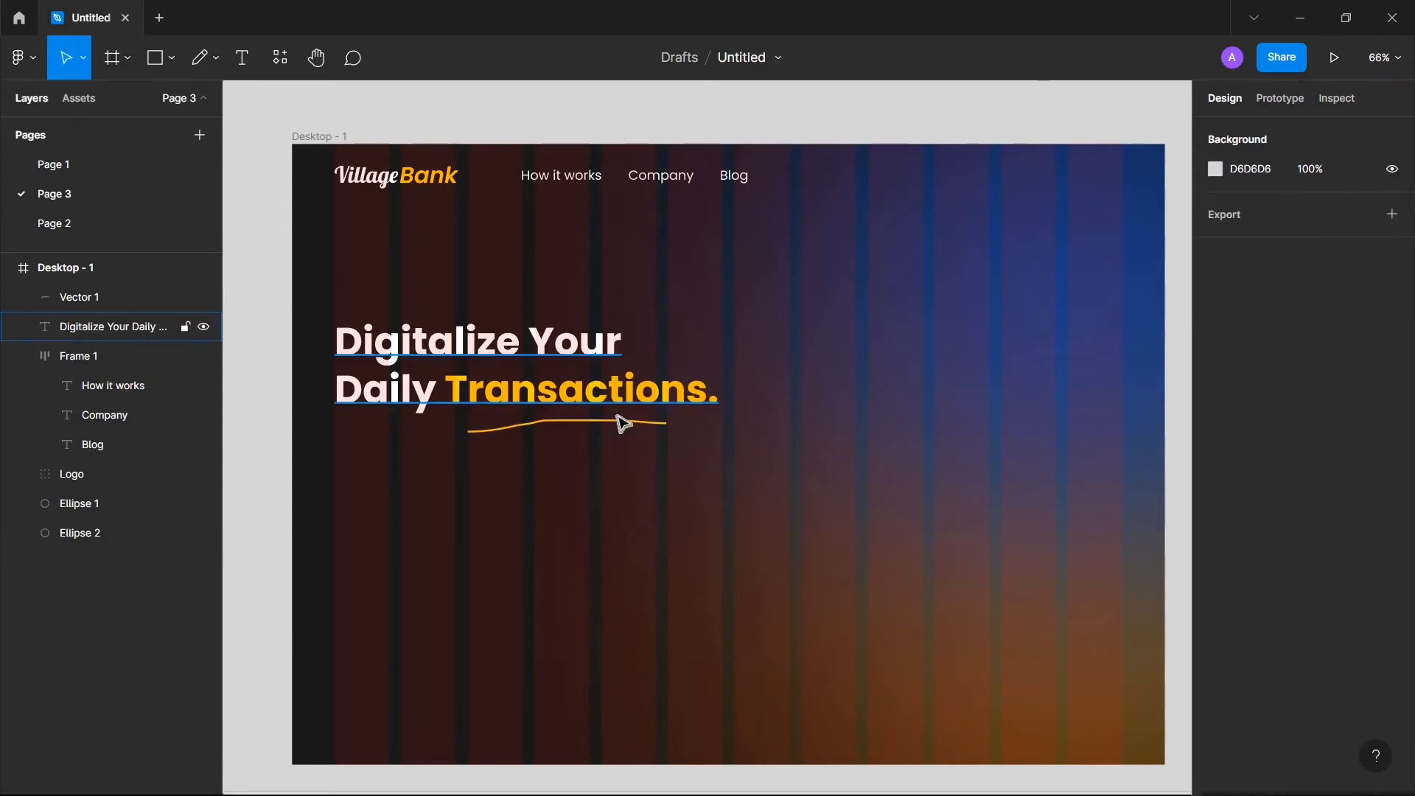
Step: Rotate the underline stroke to -2.79° and move it closer beneath "Transactions." at X 303.9, Y 444
left_click(638, 423)
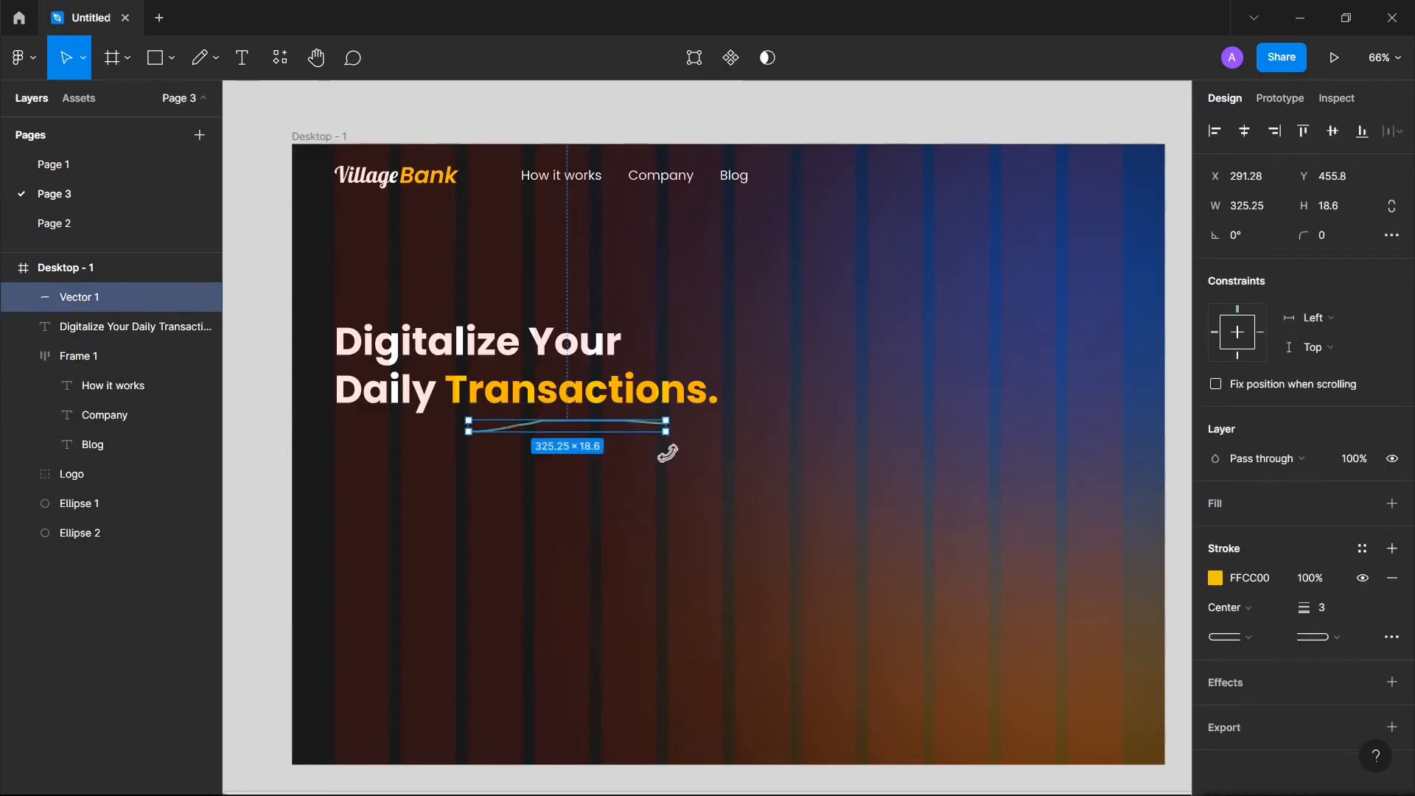
left_click_drag(669, 447, 663, 443)
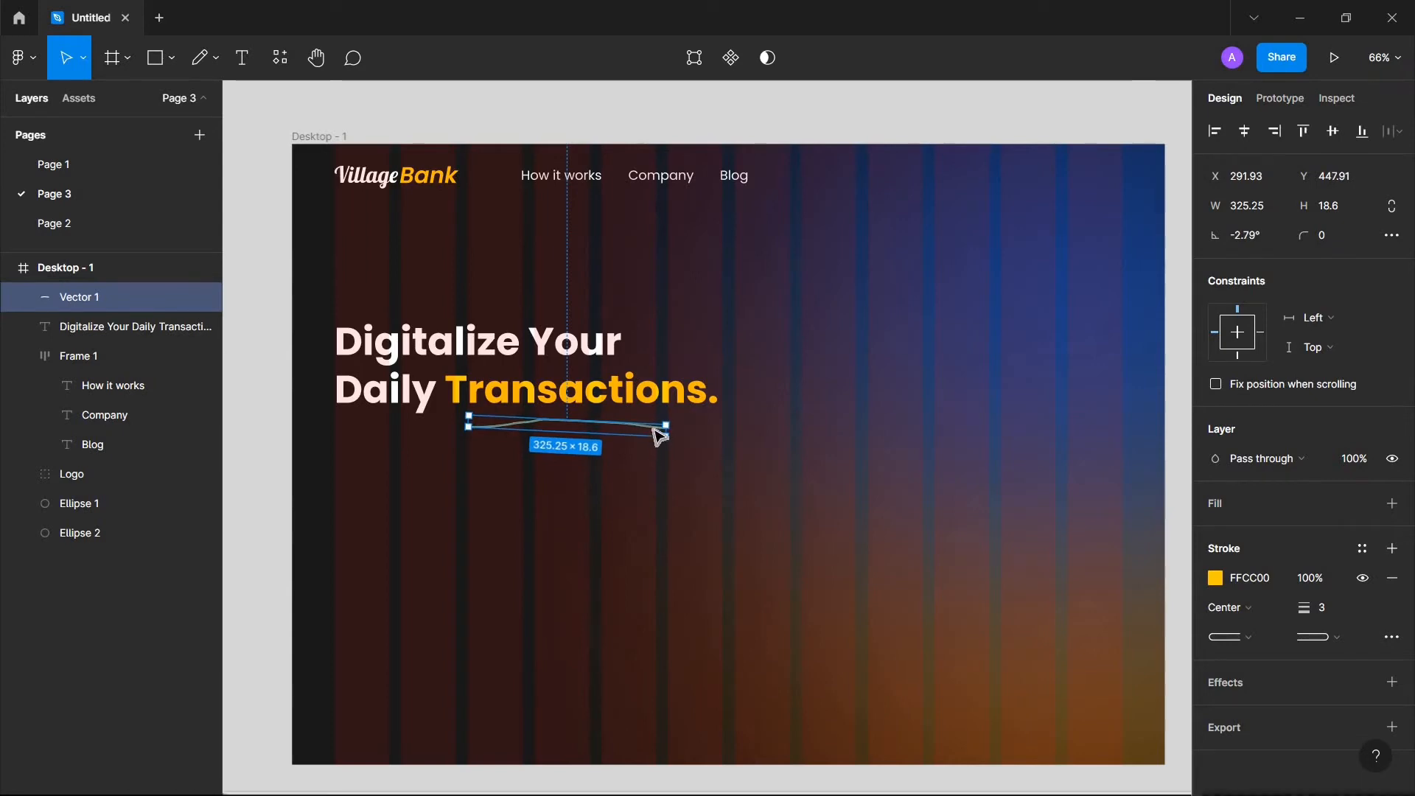
left_click_drag(657, 432, 663, 429)
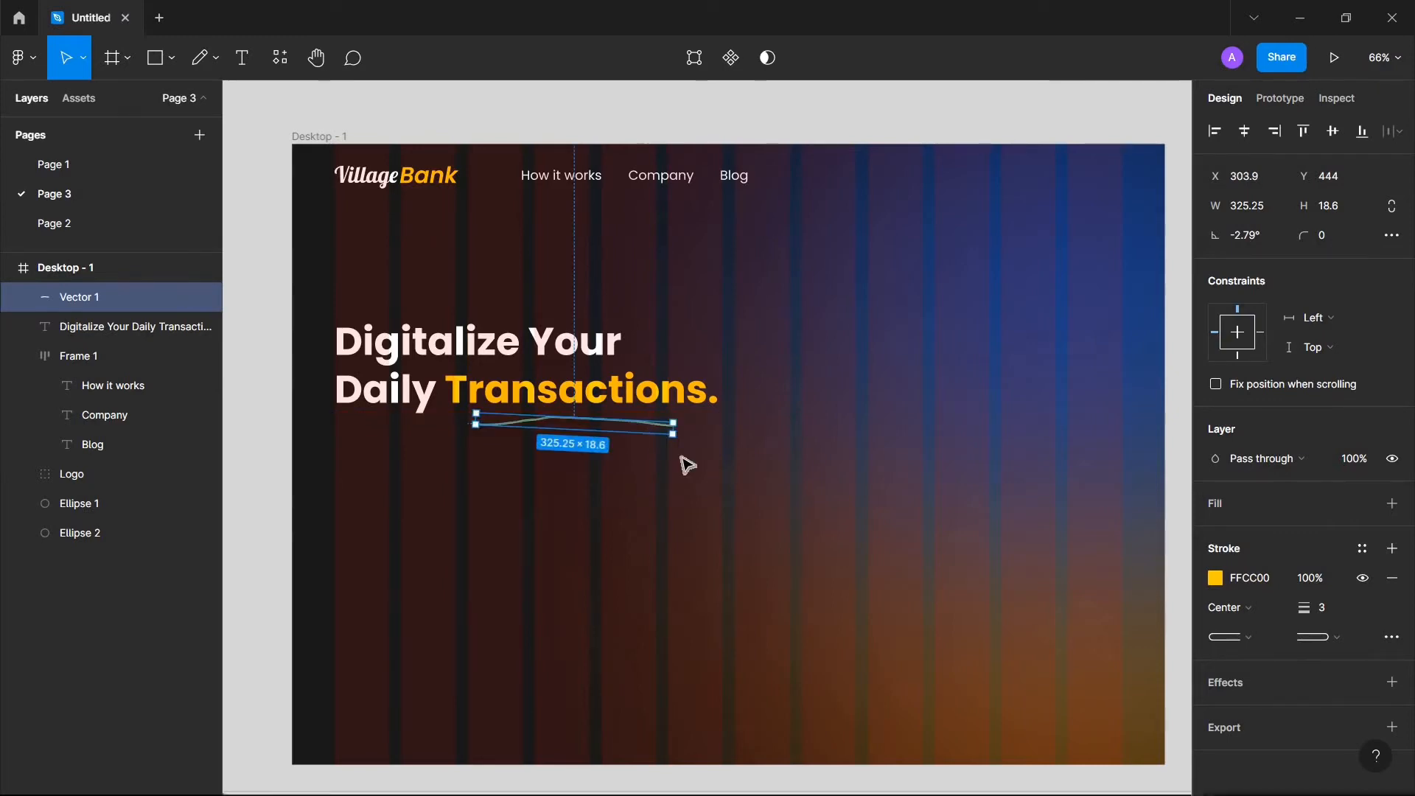
Step: Check the stroke color of the underline beneath "Transactions." and deselect it
scroll(685, 464, "up", 2)
scroll(685, 464, "up", 1)
scroll(686, 464, "down", 4)
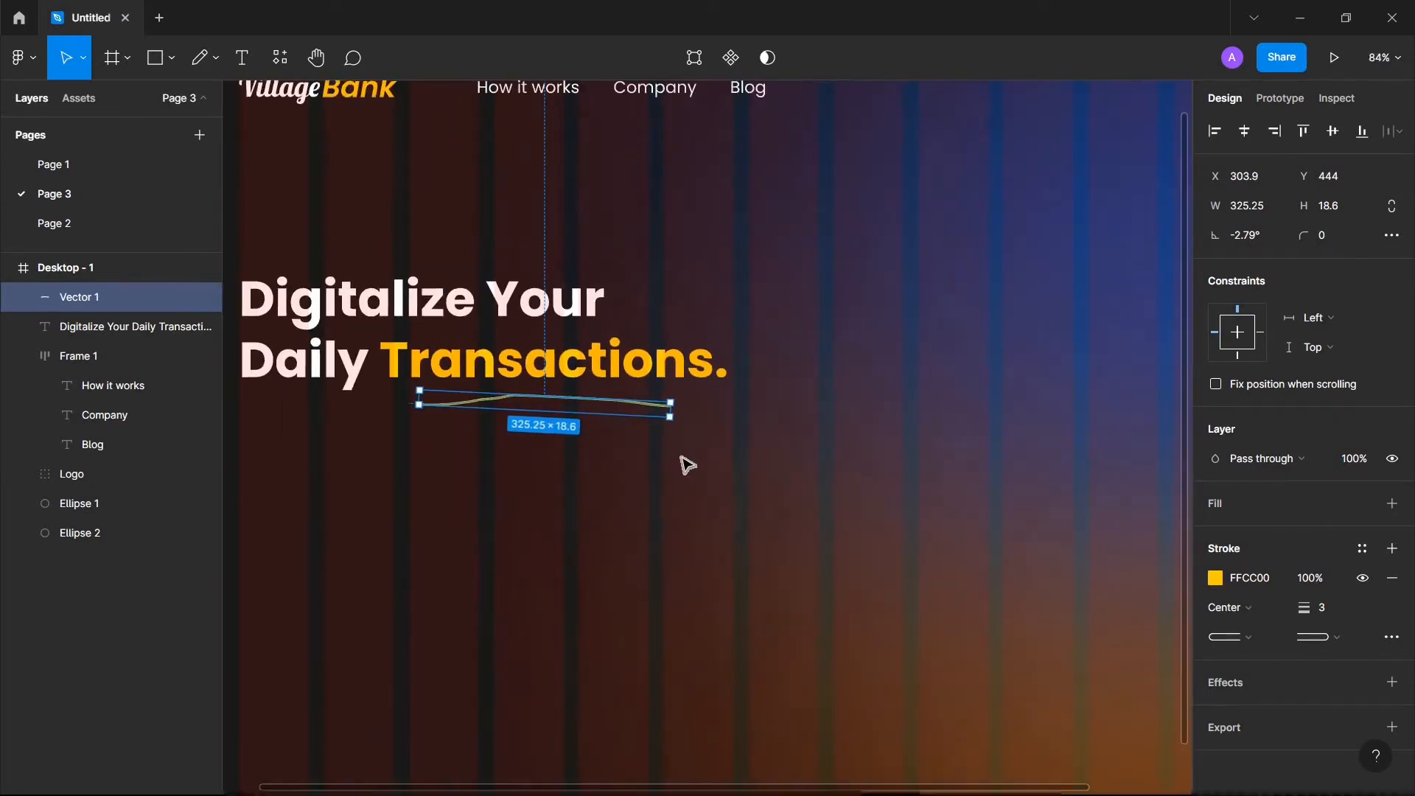
scroll(661, 438, "up", 4)
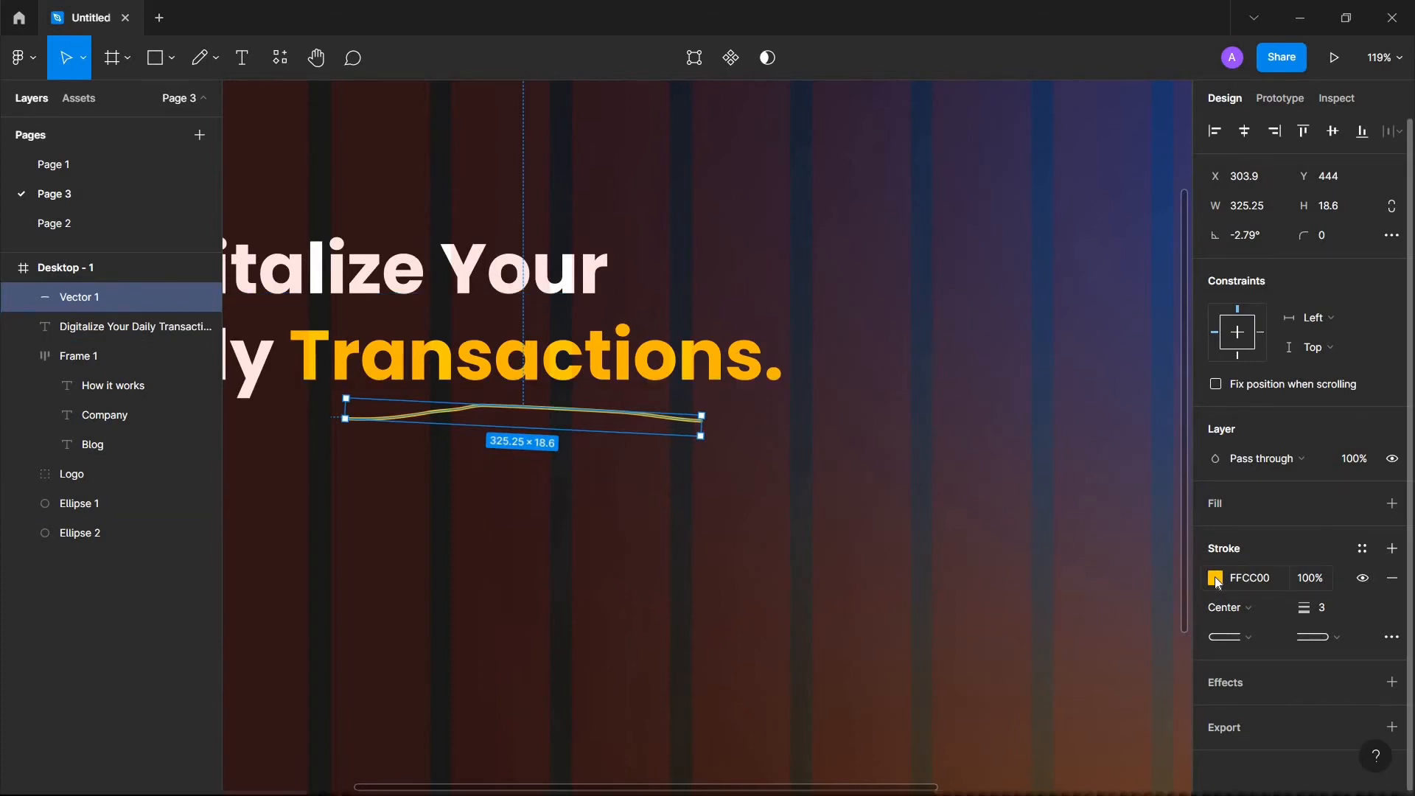
left_click(1216, 578)
left_click(1098, 628)
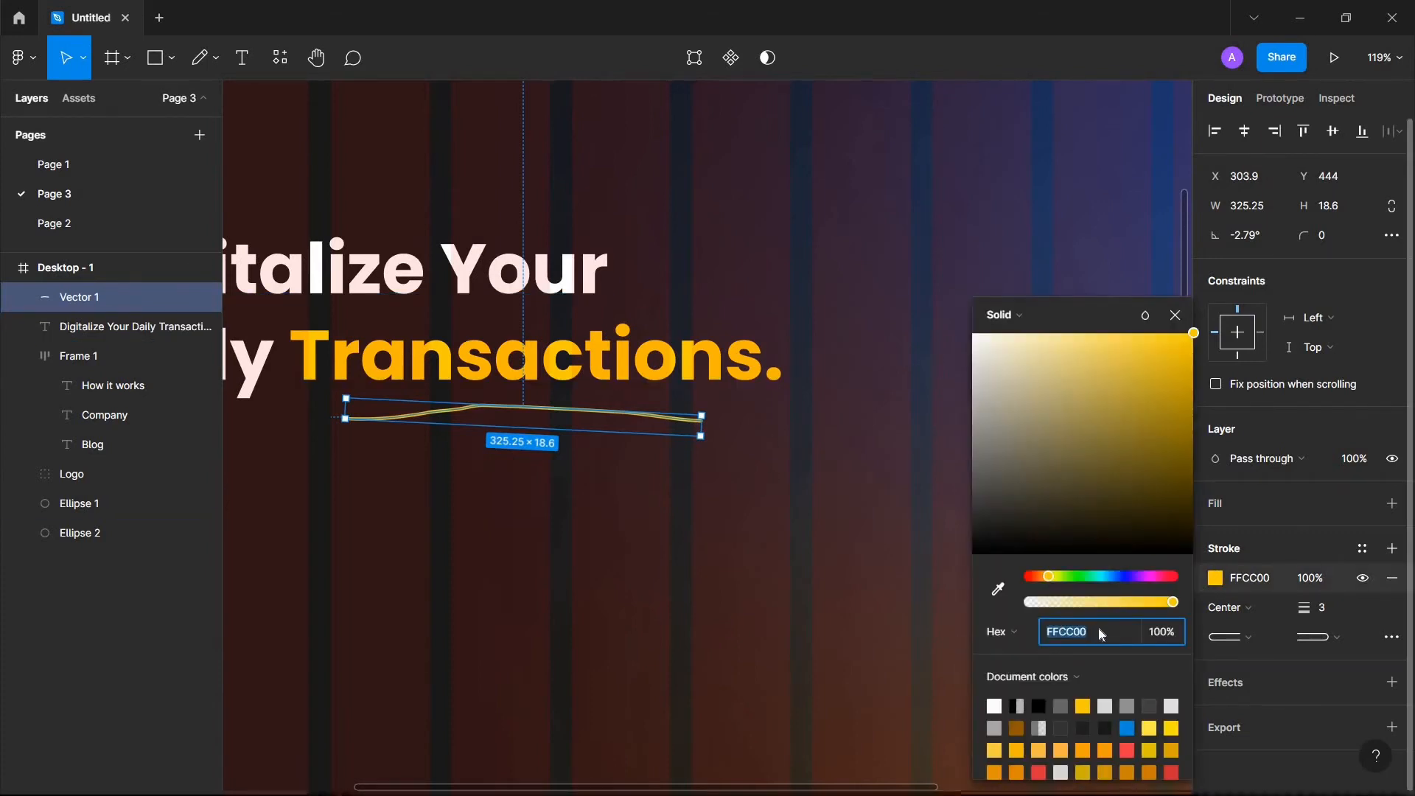
left_click(1102, 635)
key("Escape")
scroll(871, 373, "down", 5)
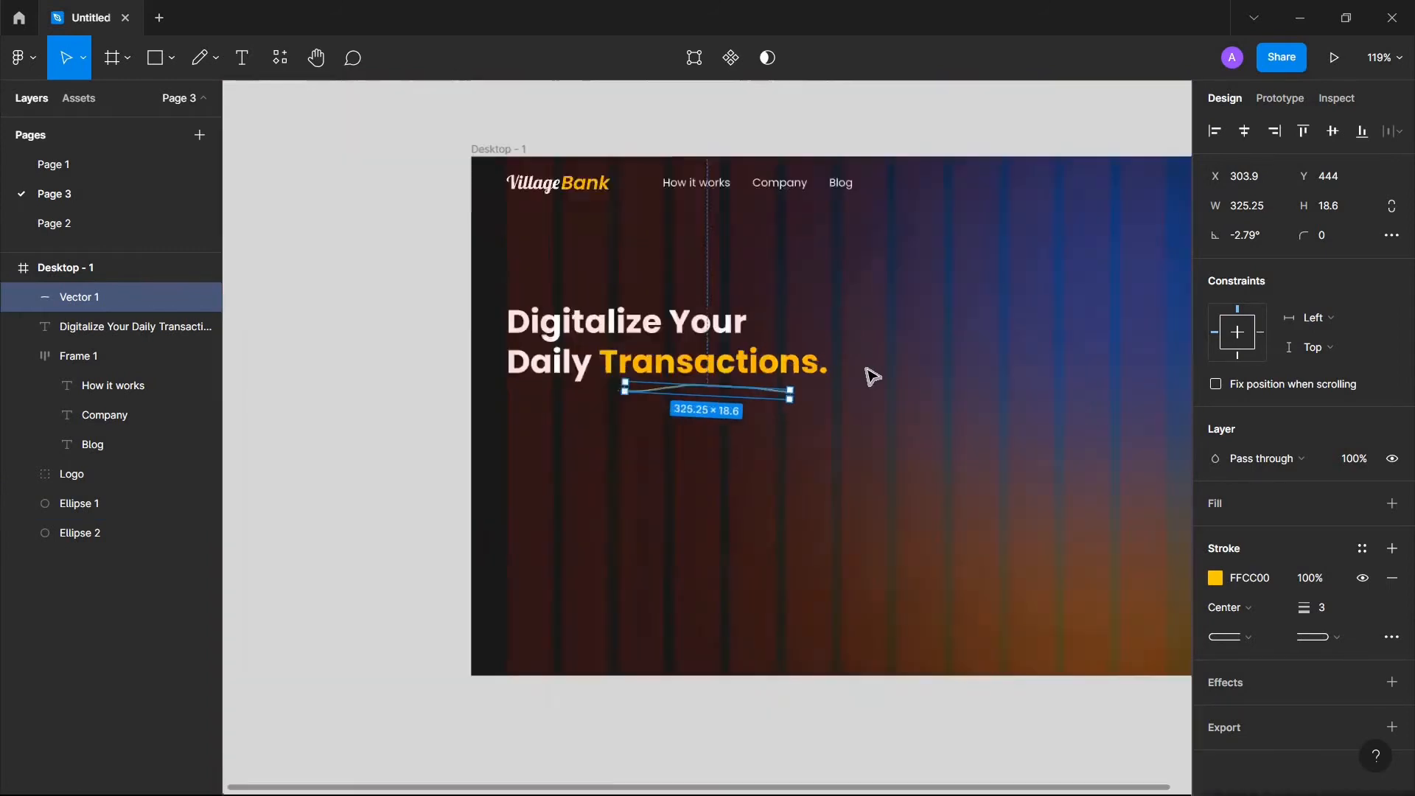
left_click(859, 442)
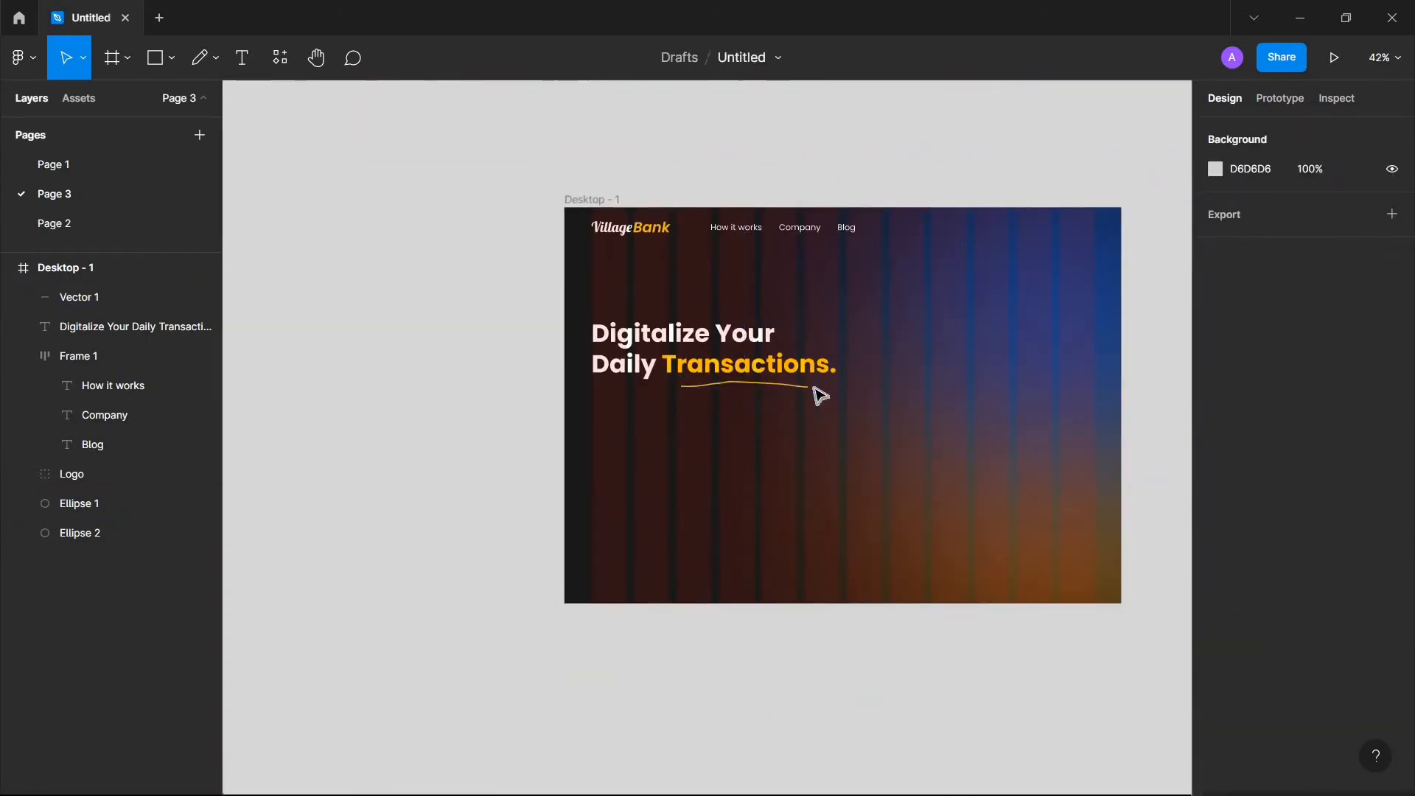
scroll(837, 388, "right", 2)
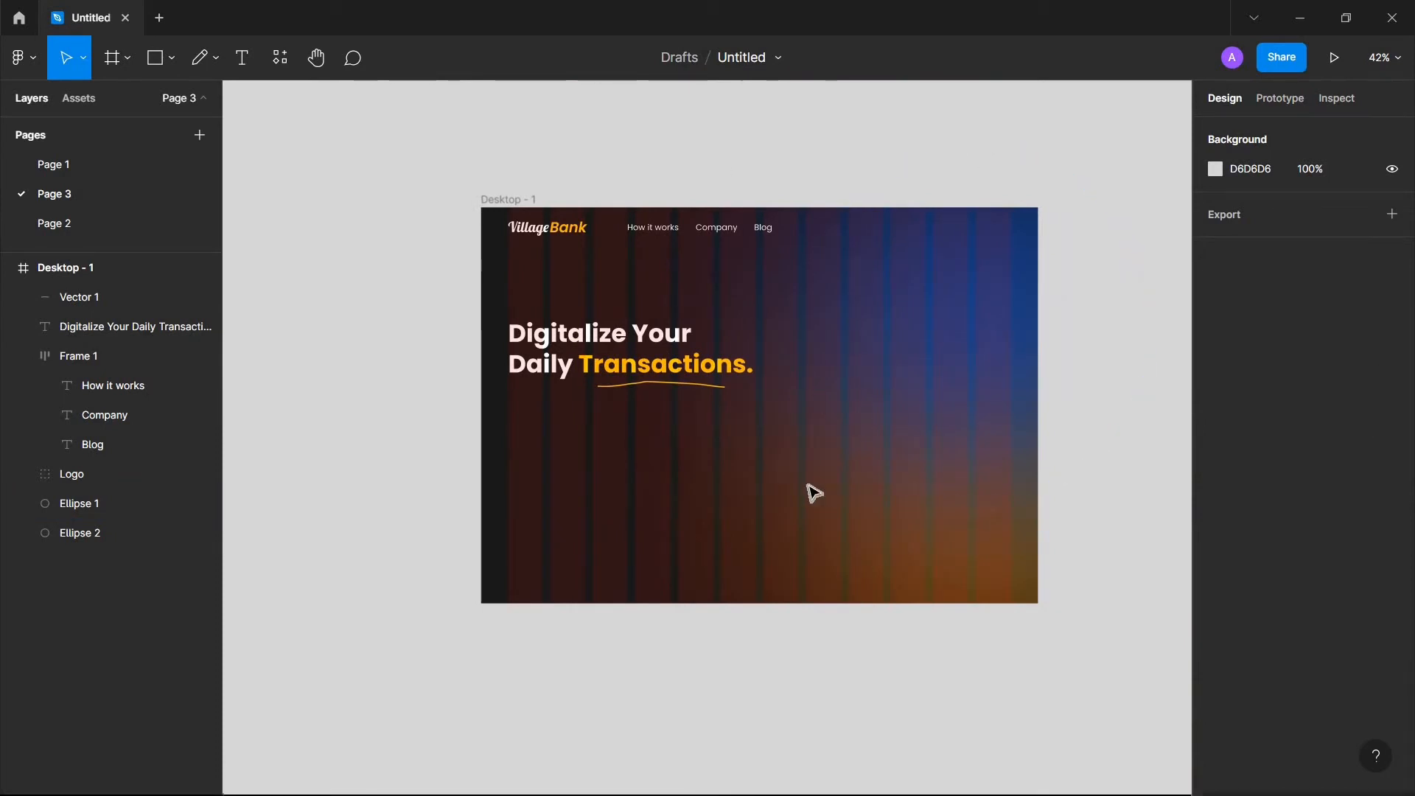
key("t")
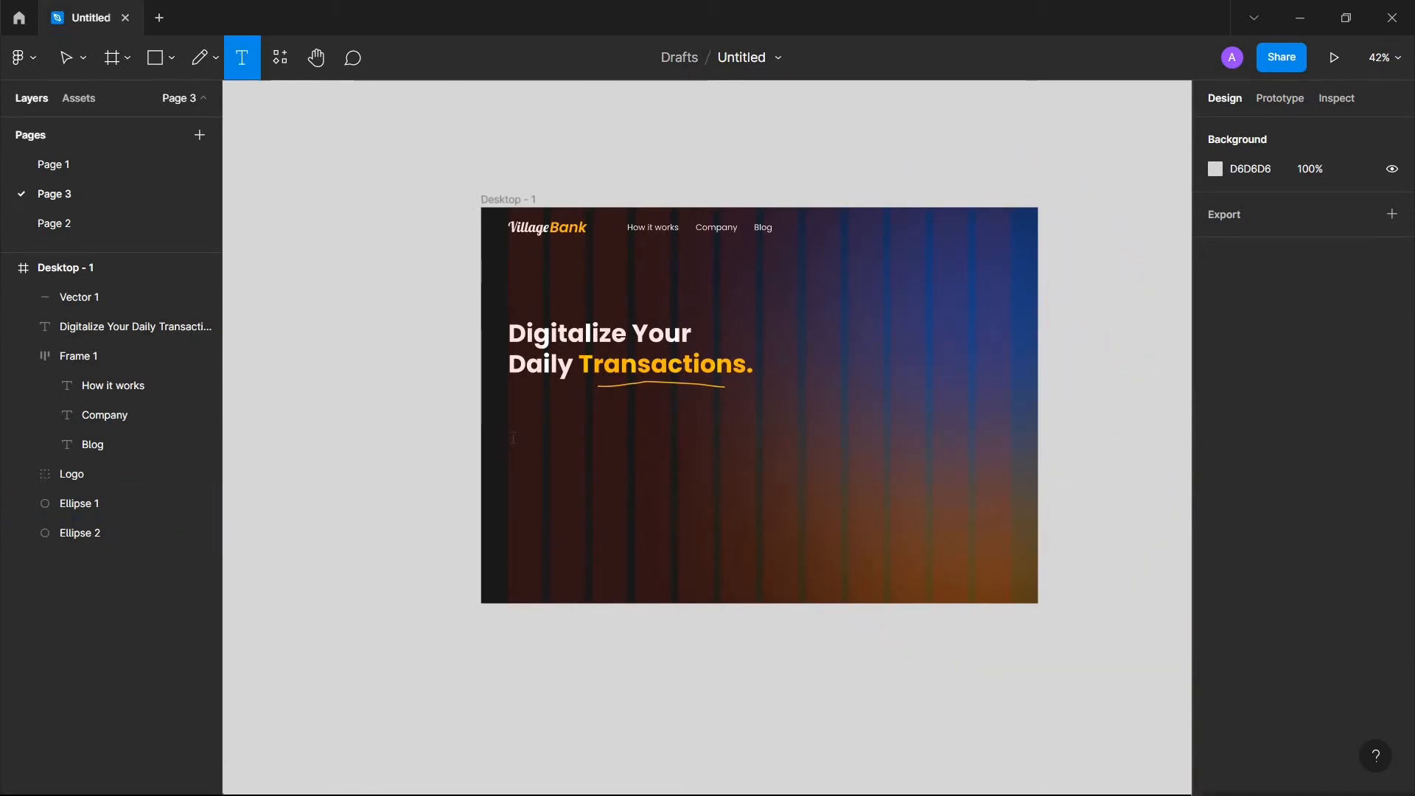
left_click(511, 438)
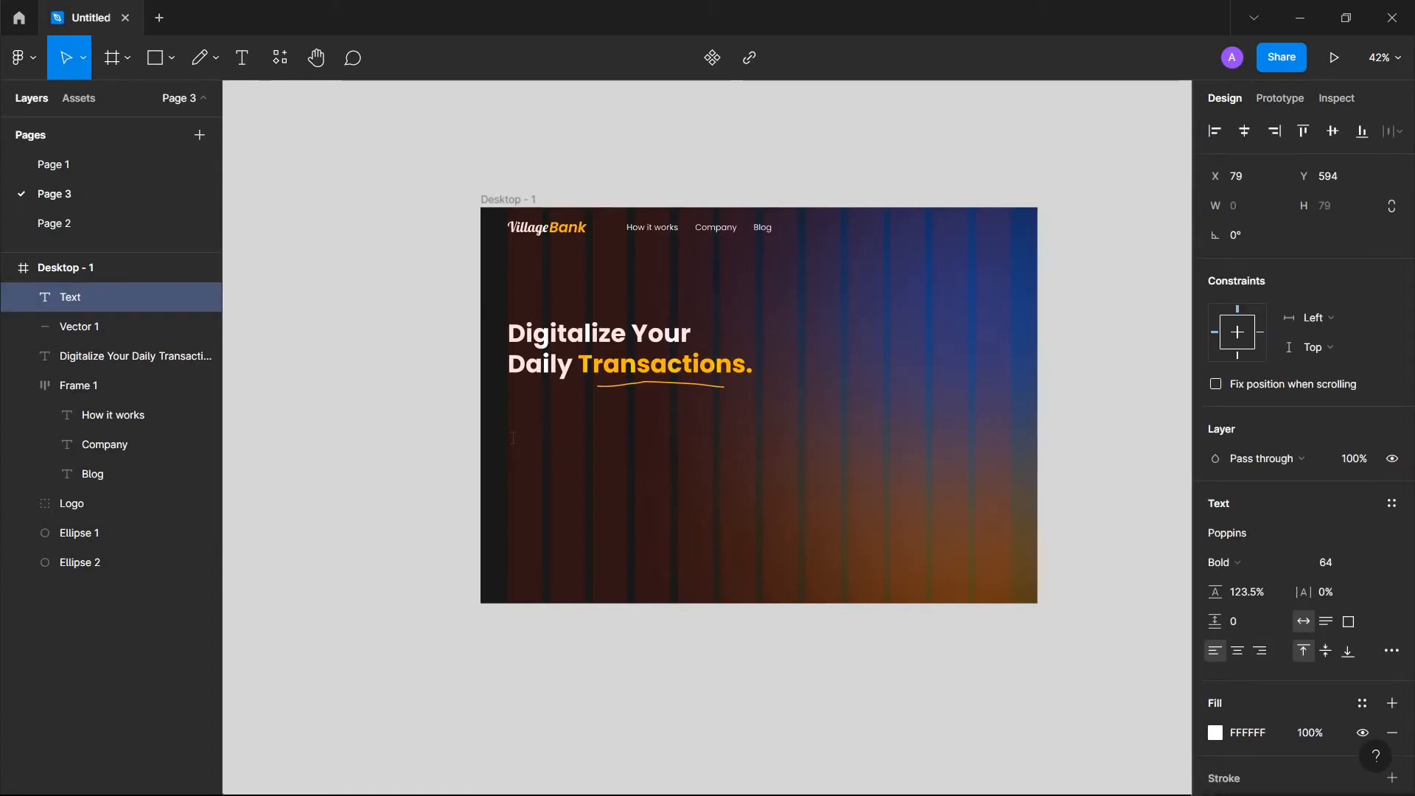
type("Me")
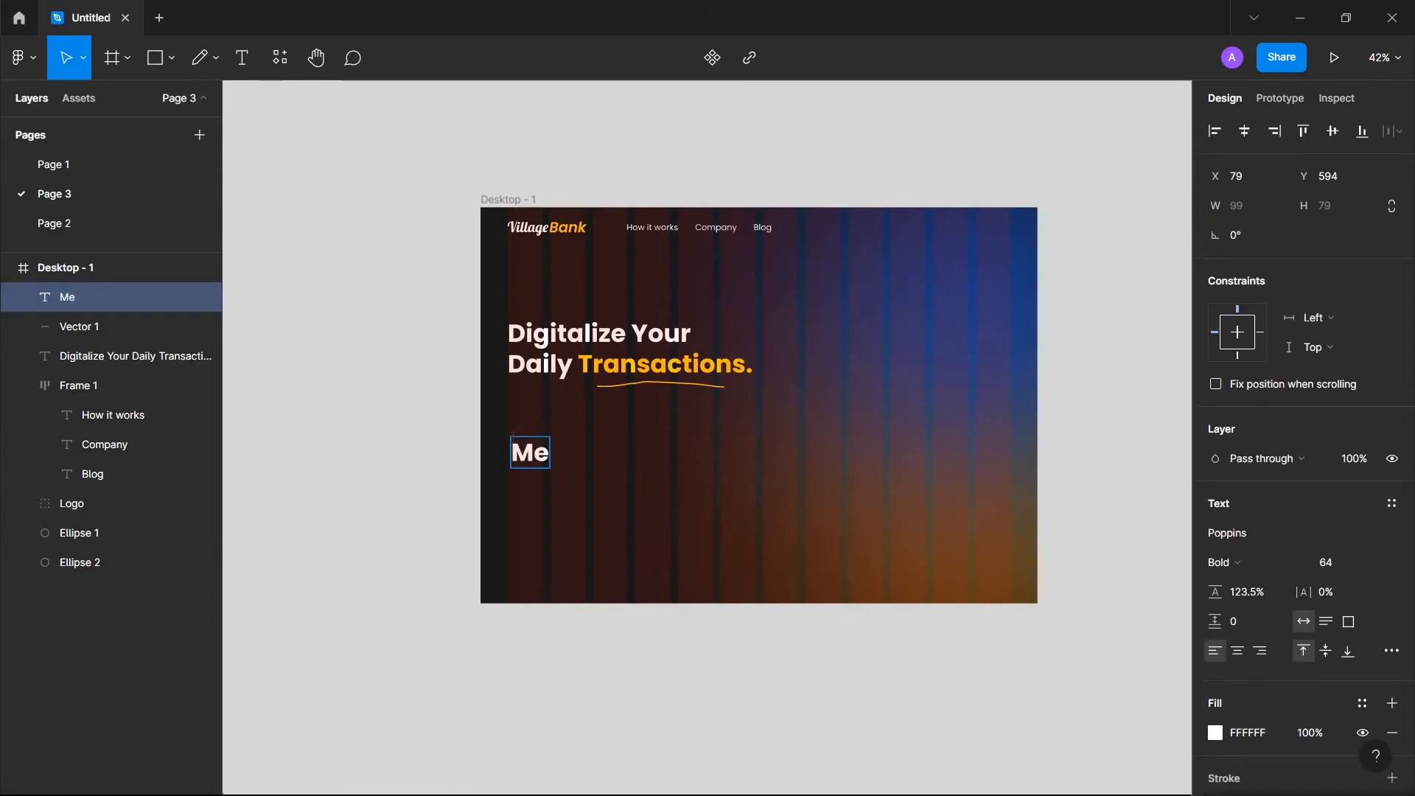
key("BackSpace")
key("BackSpace")
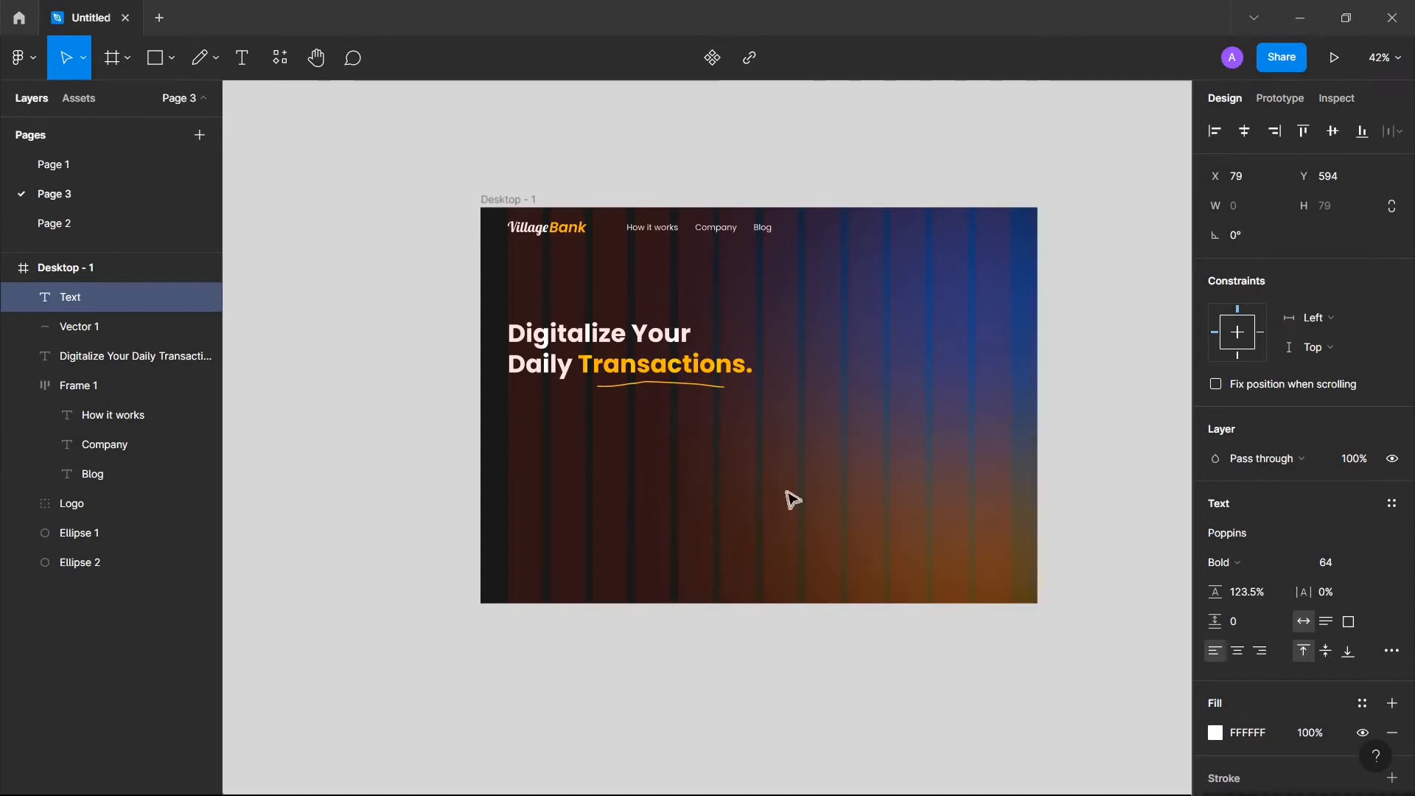
key("Escape")
Step: Set the text style for the copy beneath the heading to Poppins Regular at size 21.58
key("t")
left_click(518, 447)
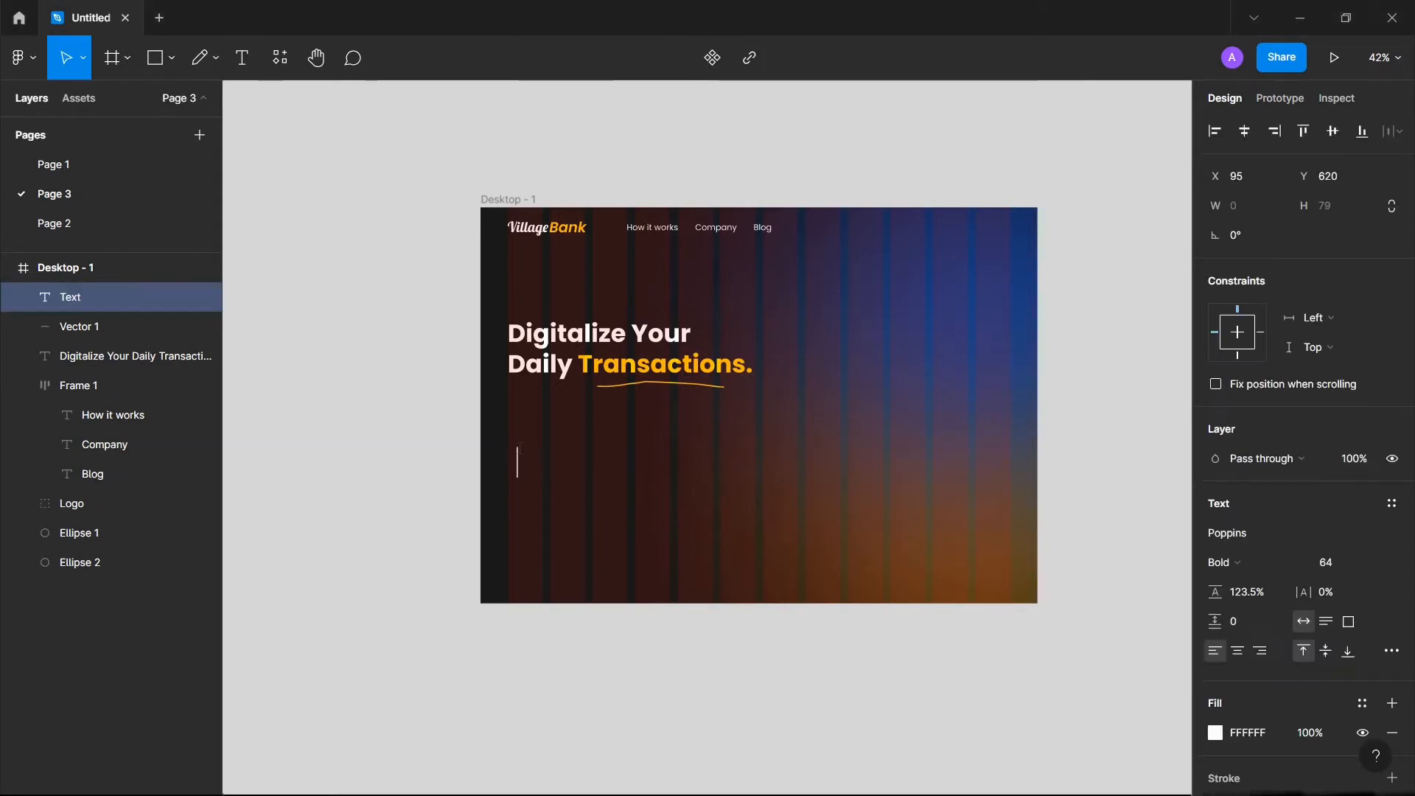
left_click(1372, 564)
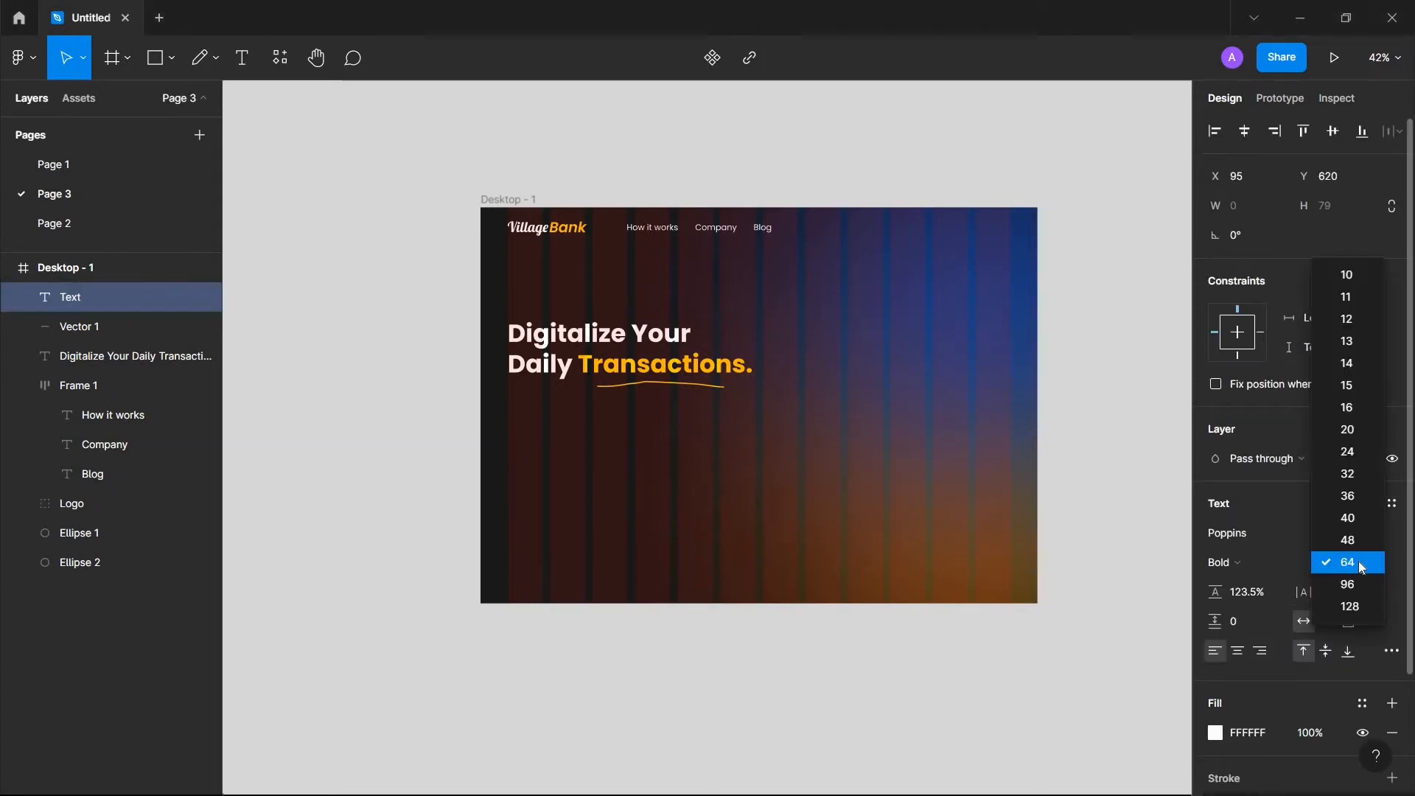
left_click(1349, 562)
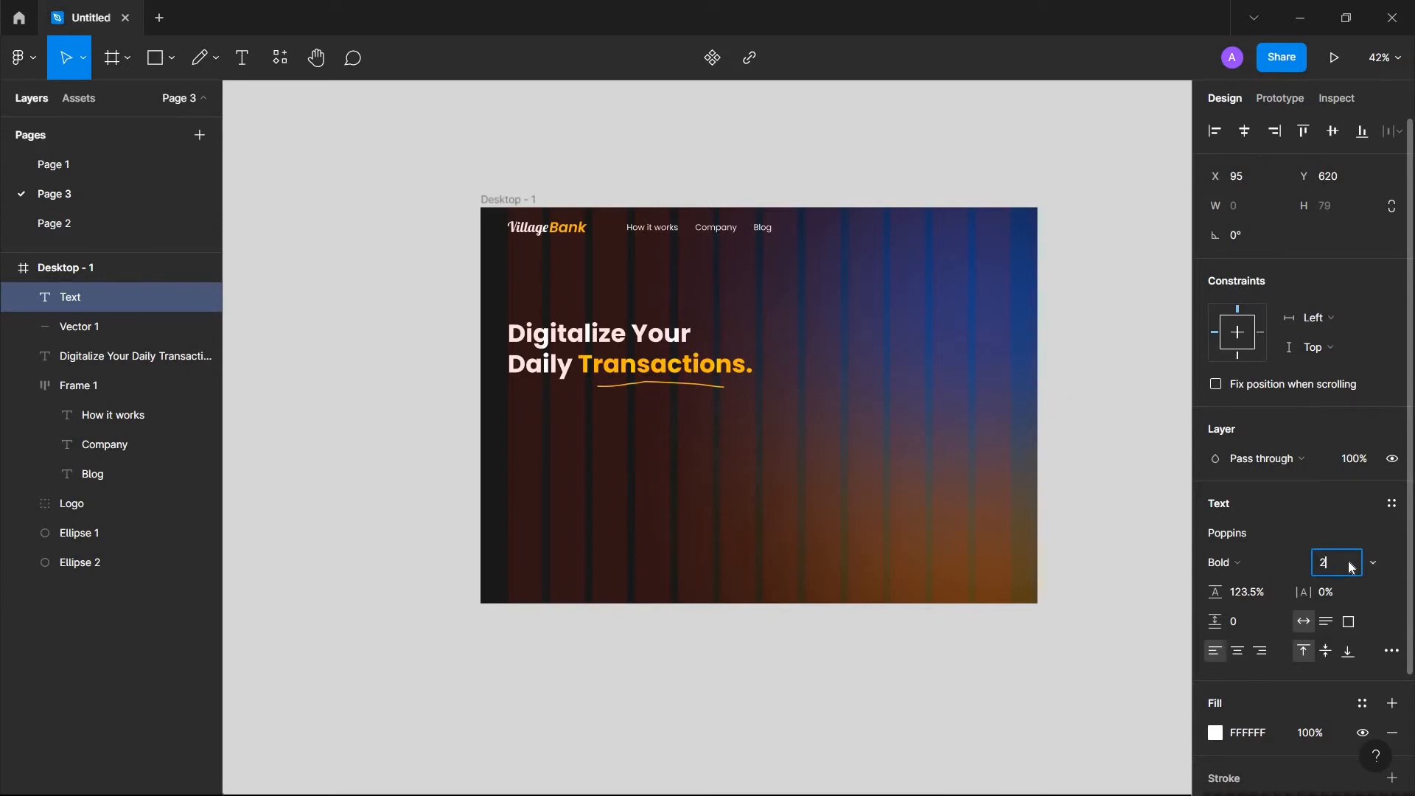
left_click(1283, 564)
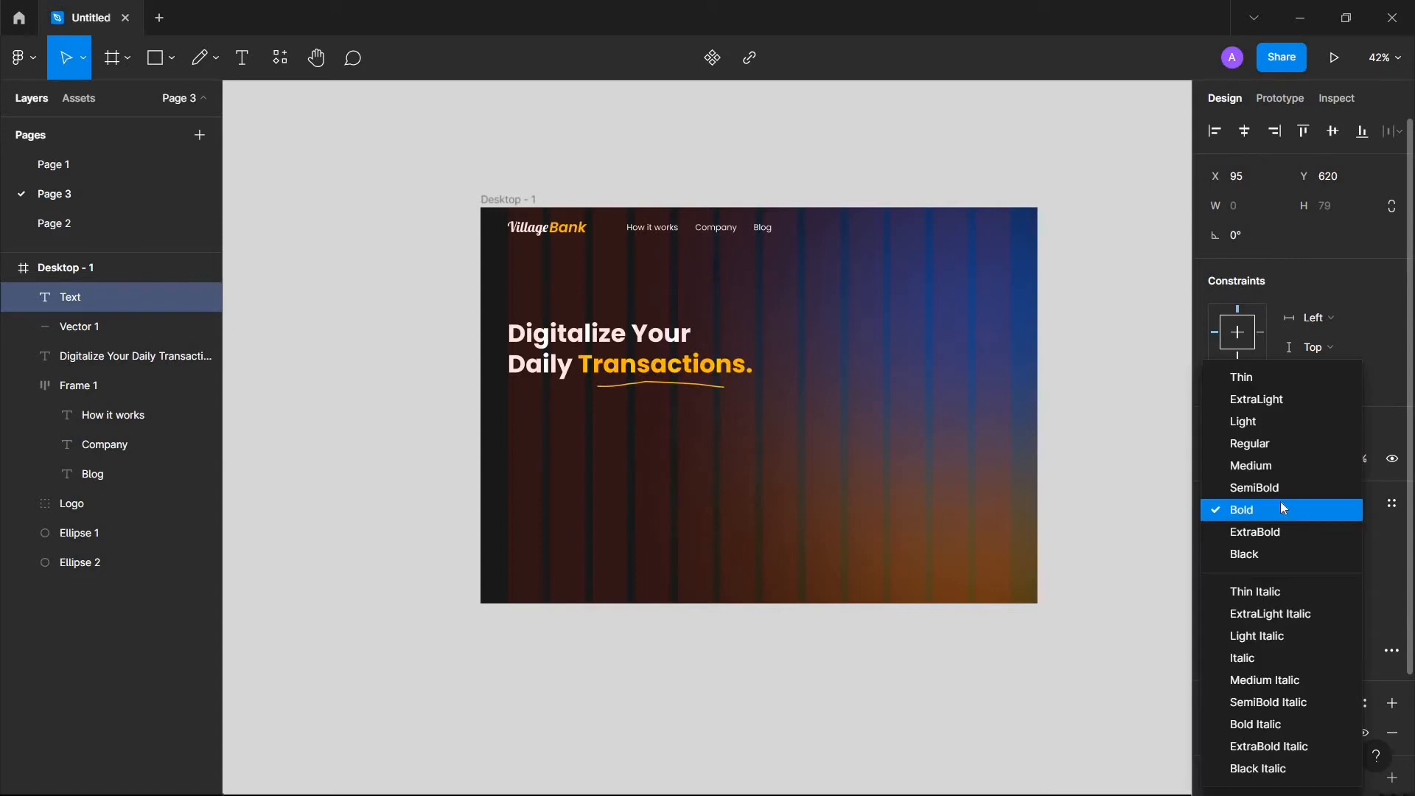
left_click(1291, 444)
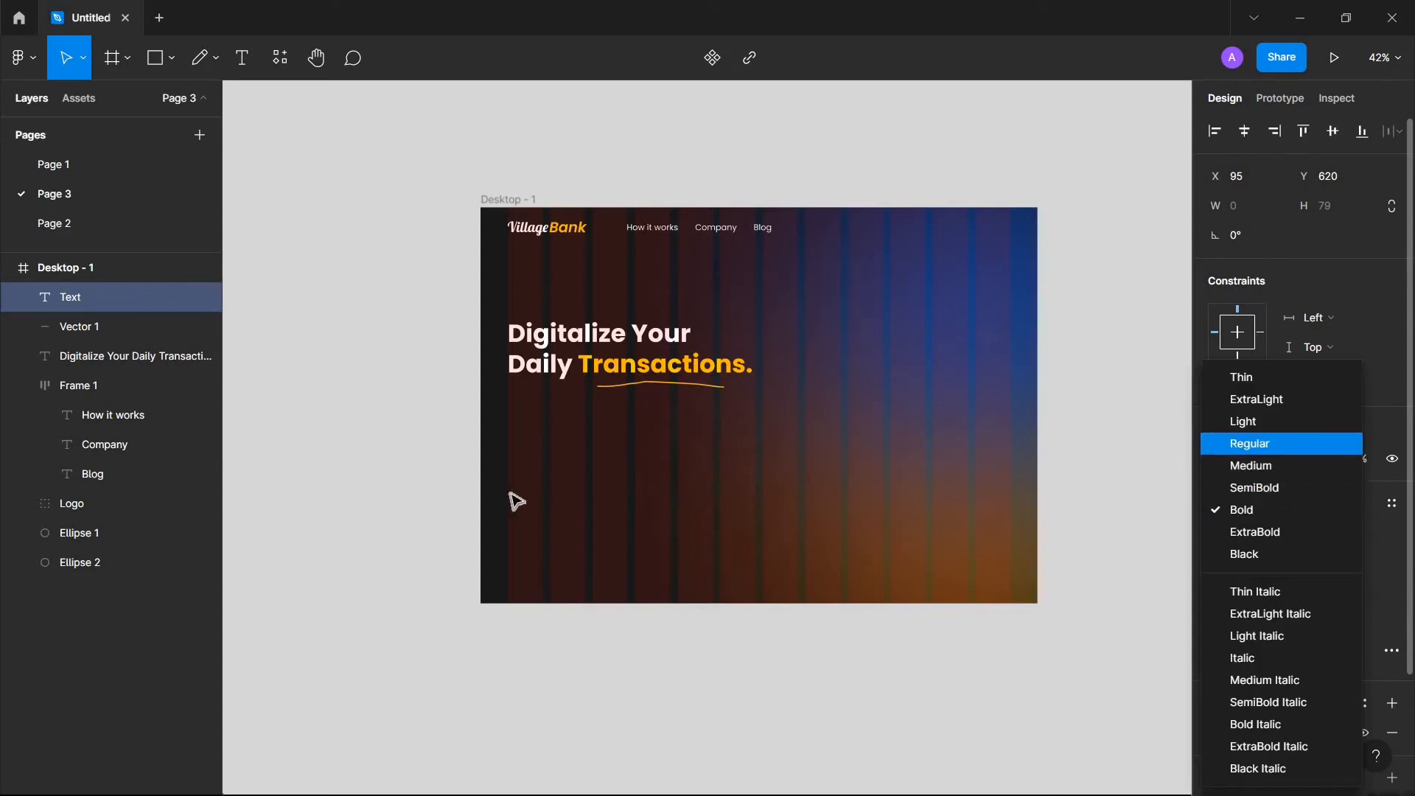
left_click(514, 441)
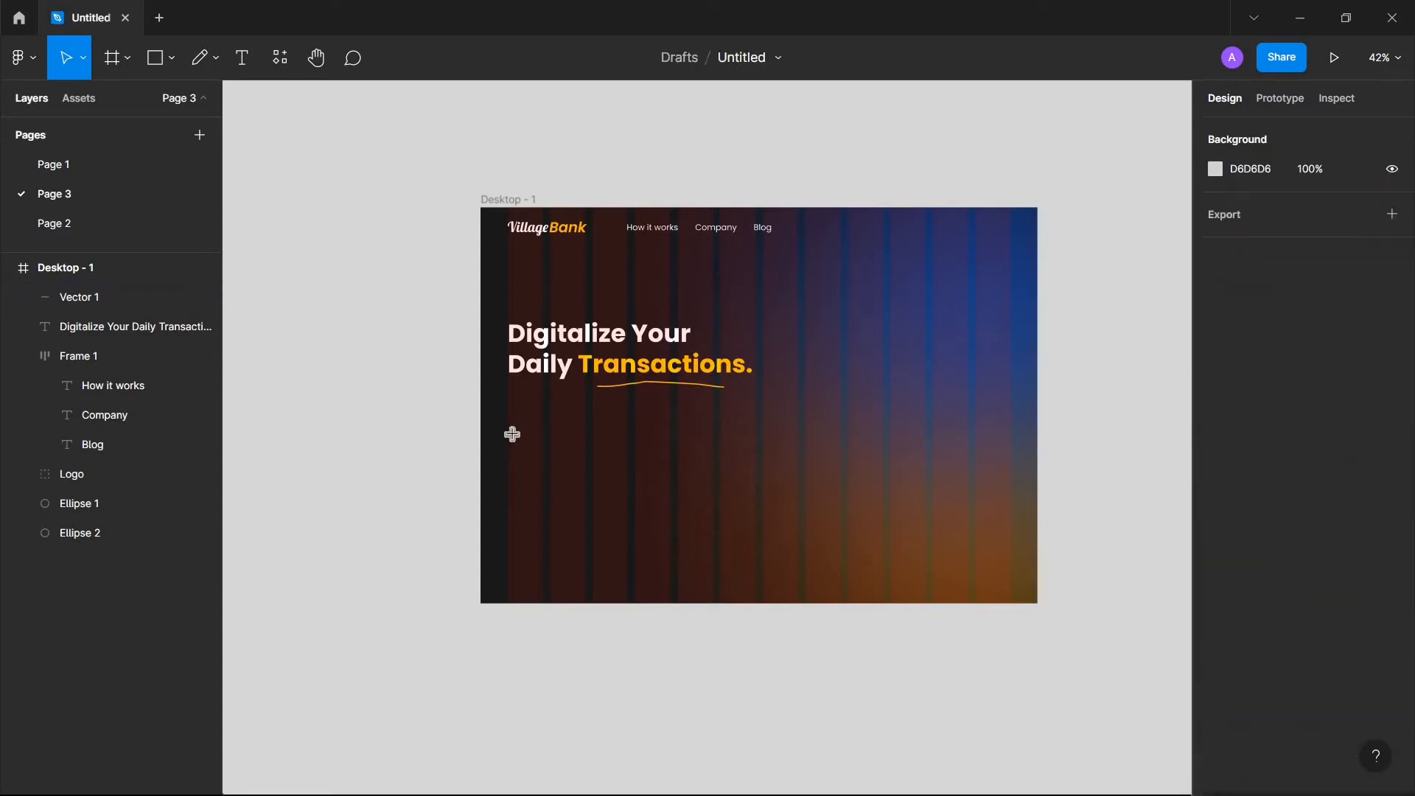
Step: Add the text "Meet the payment platform built for individuals for fast and reliable transaction" beneath the heading, breaking the line after "individuals"
key("t")
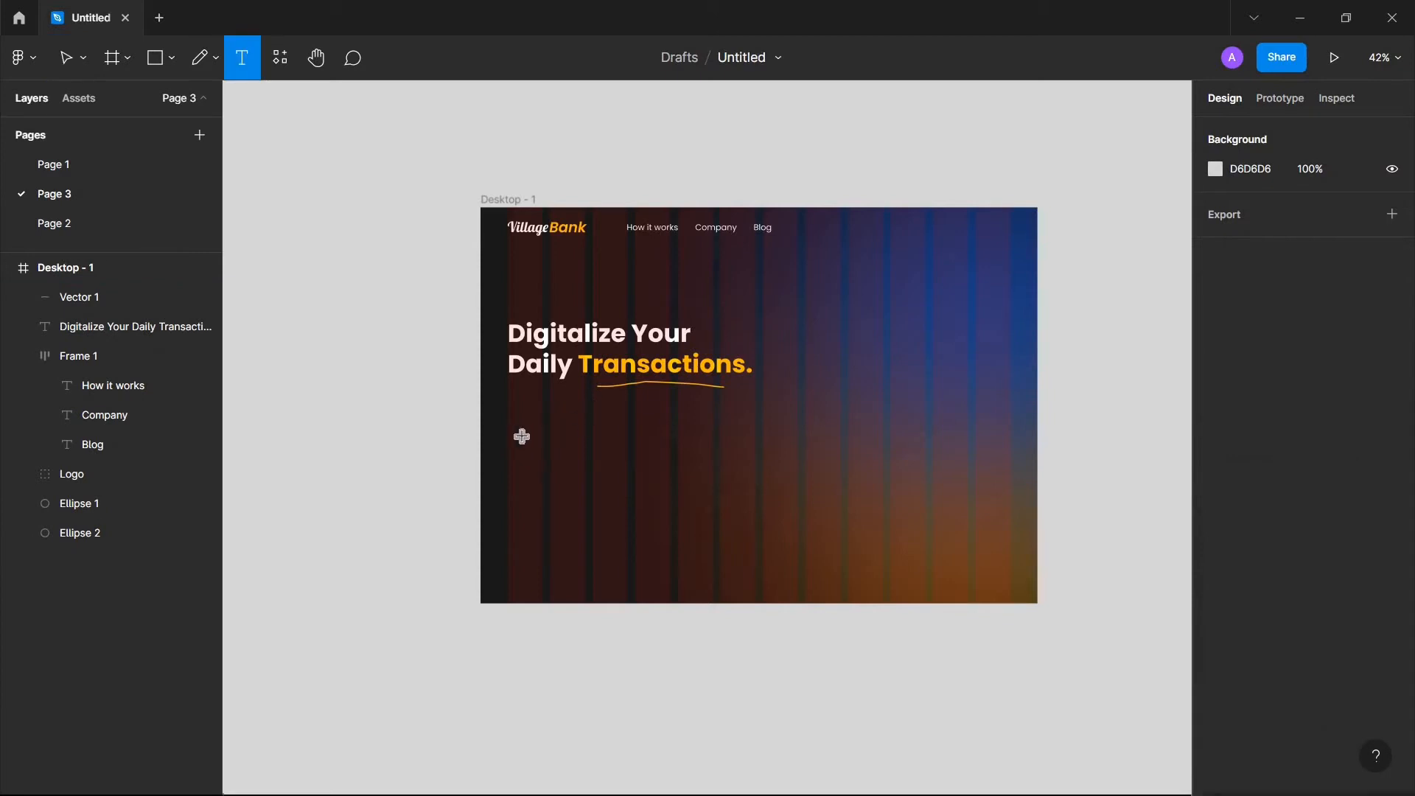
left_click(520, 439)
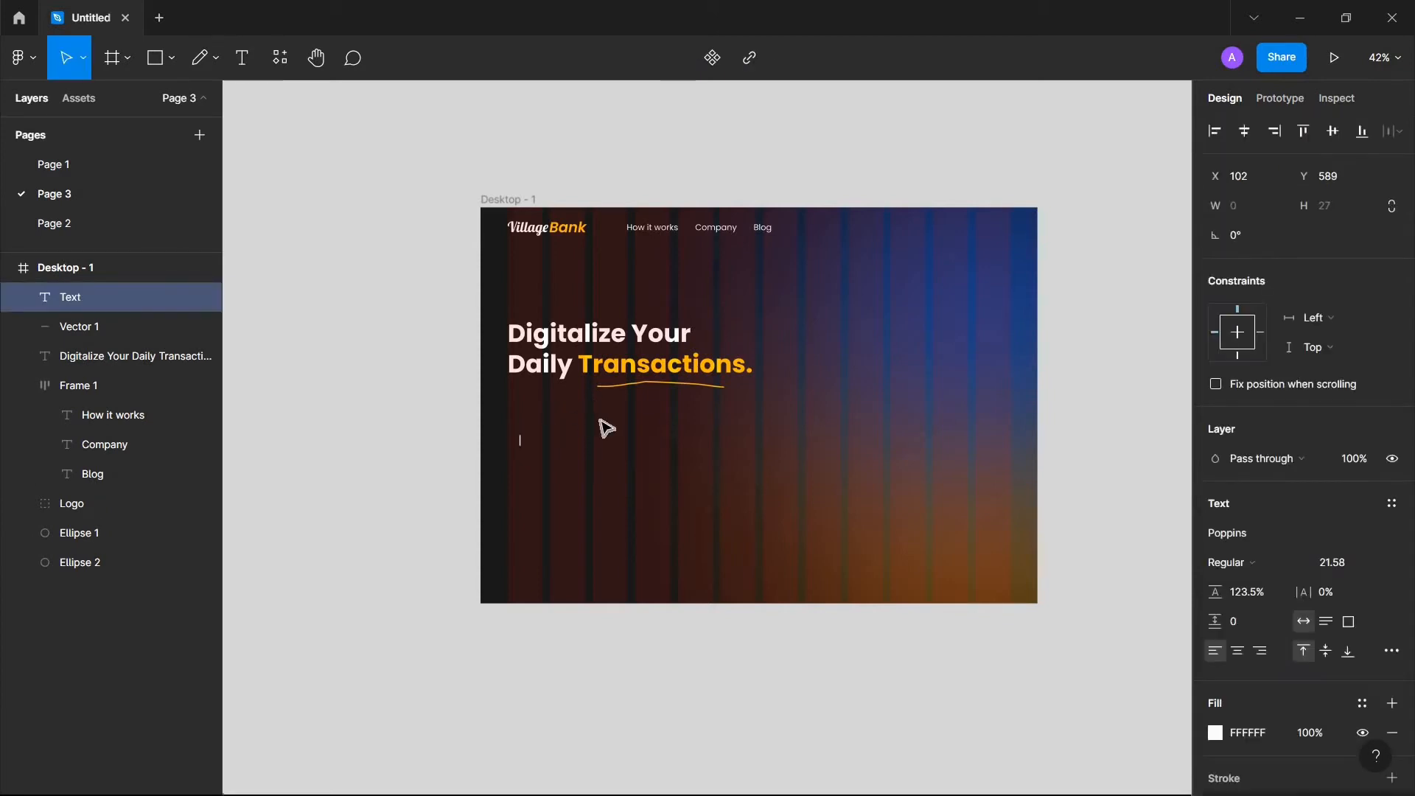
type("Meet the p")
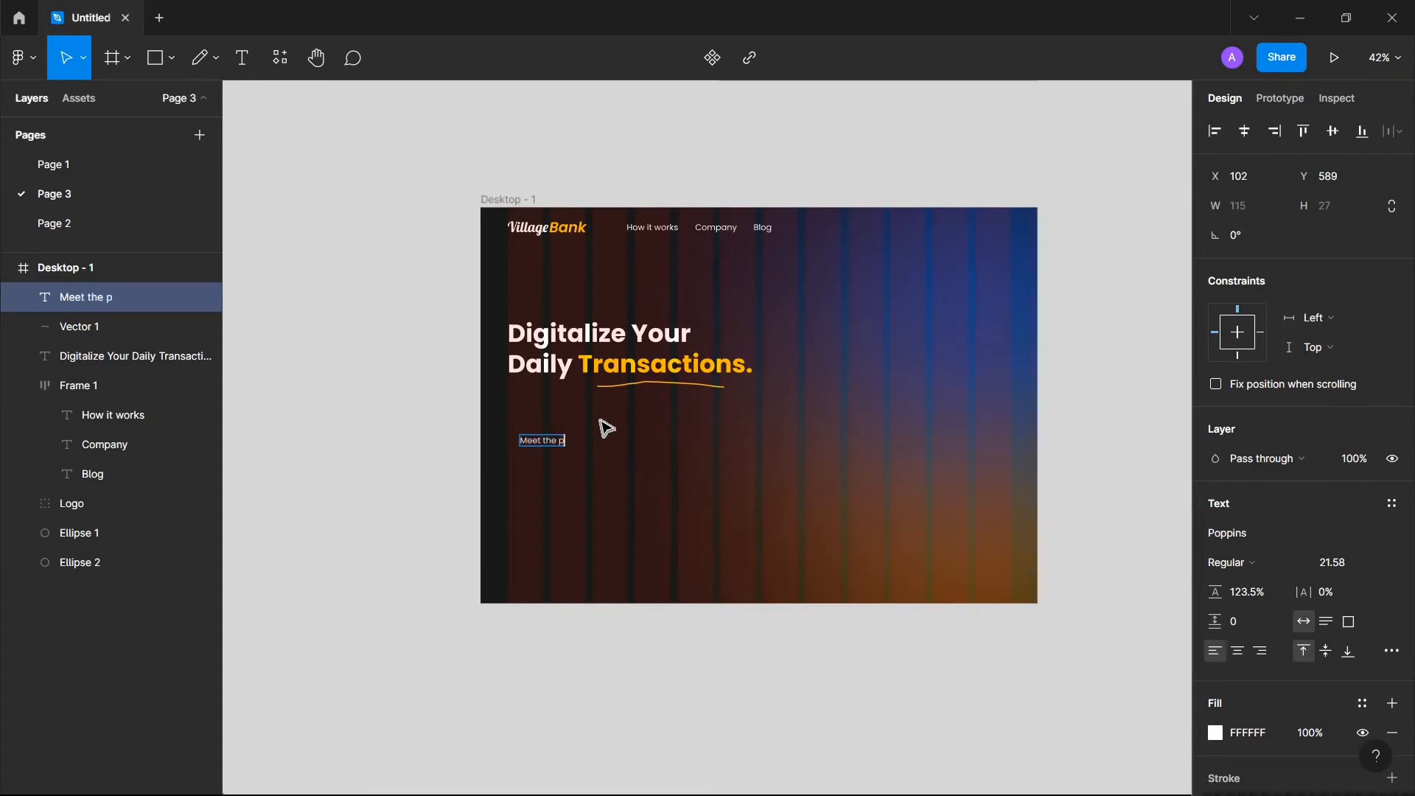
type("ayment platform built for in")
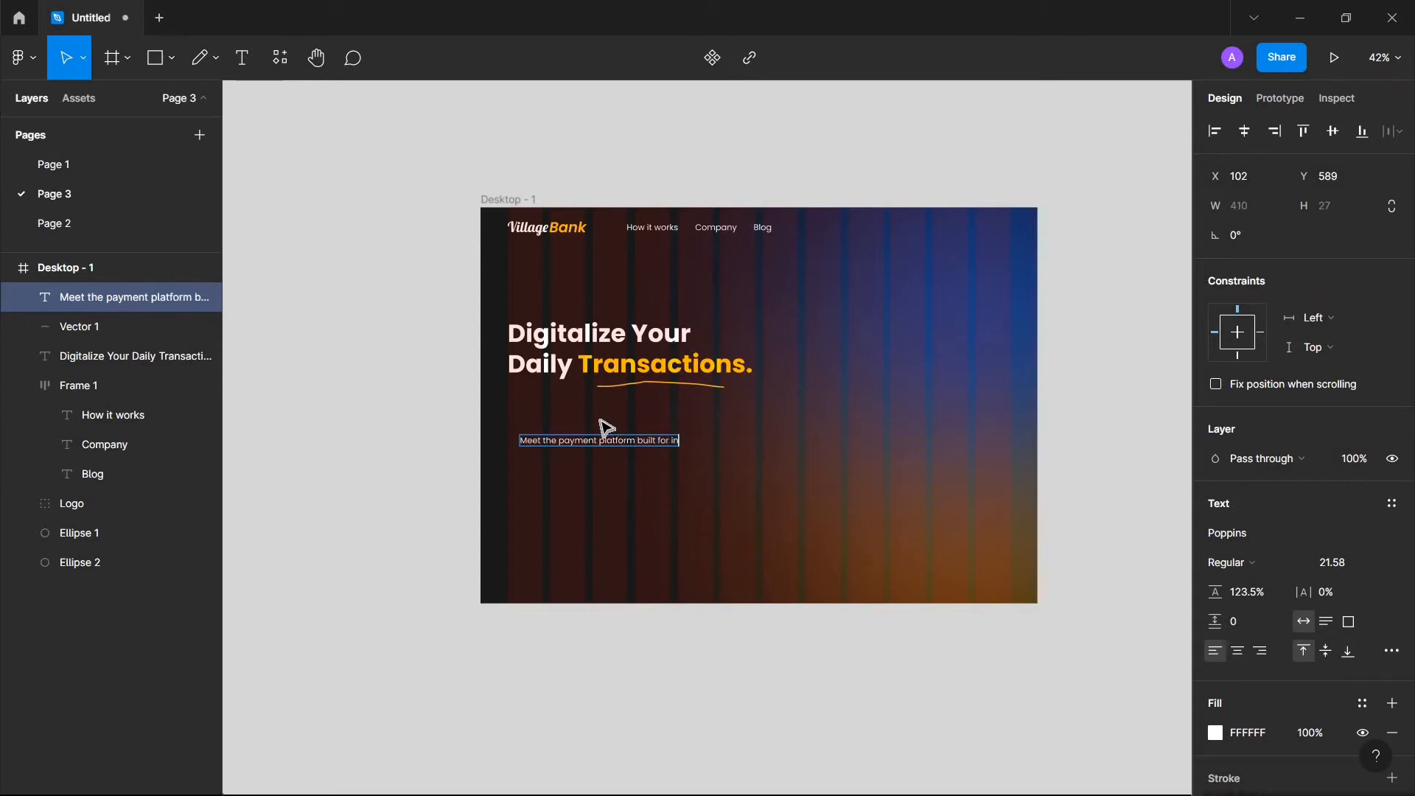
type("dividuals for fast a")
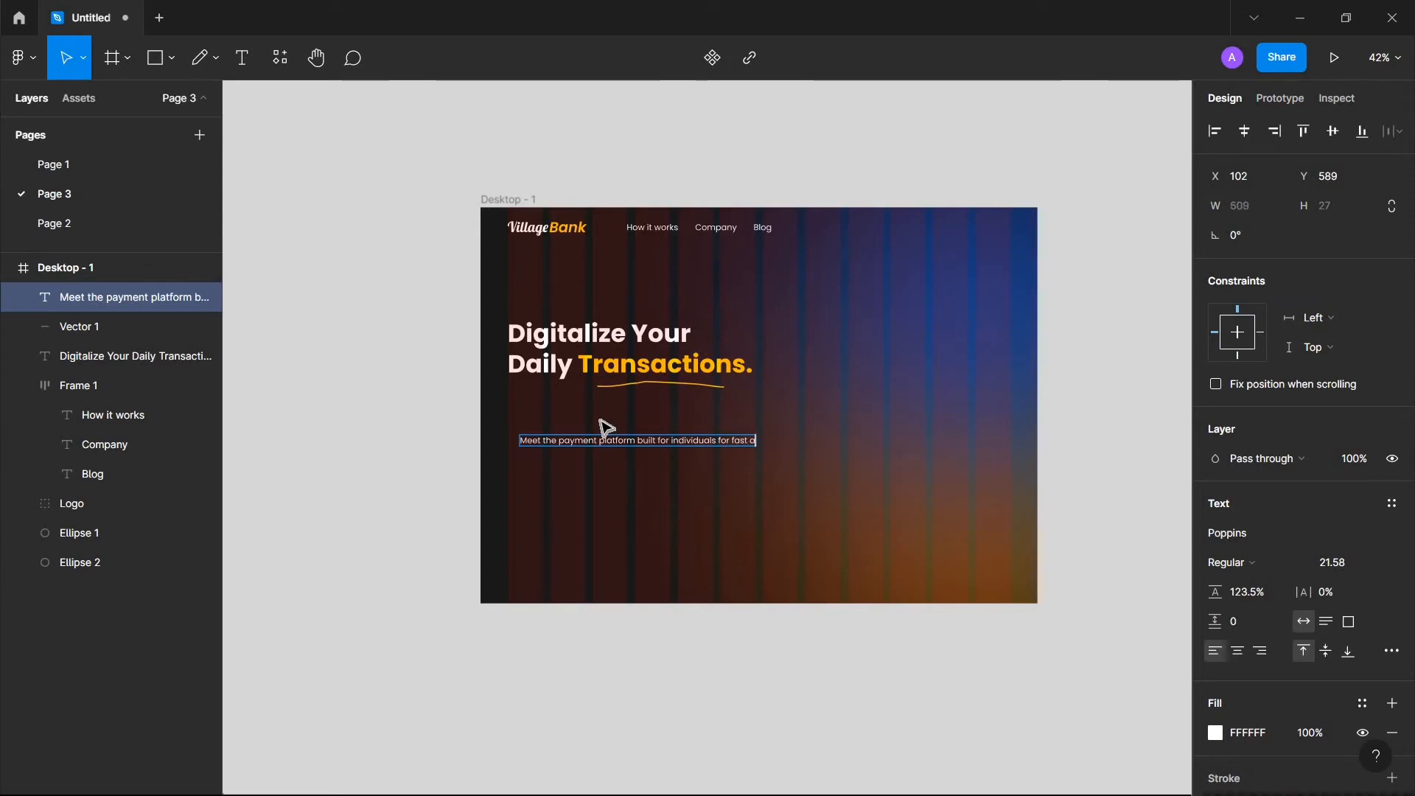
type("nd reliable t")
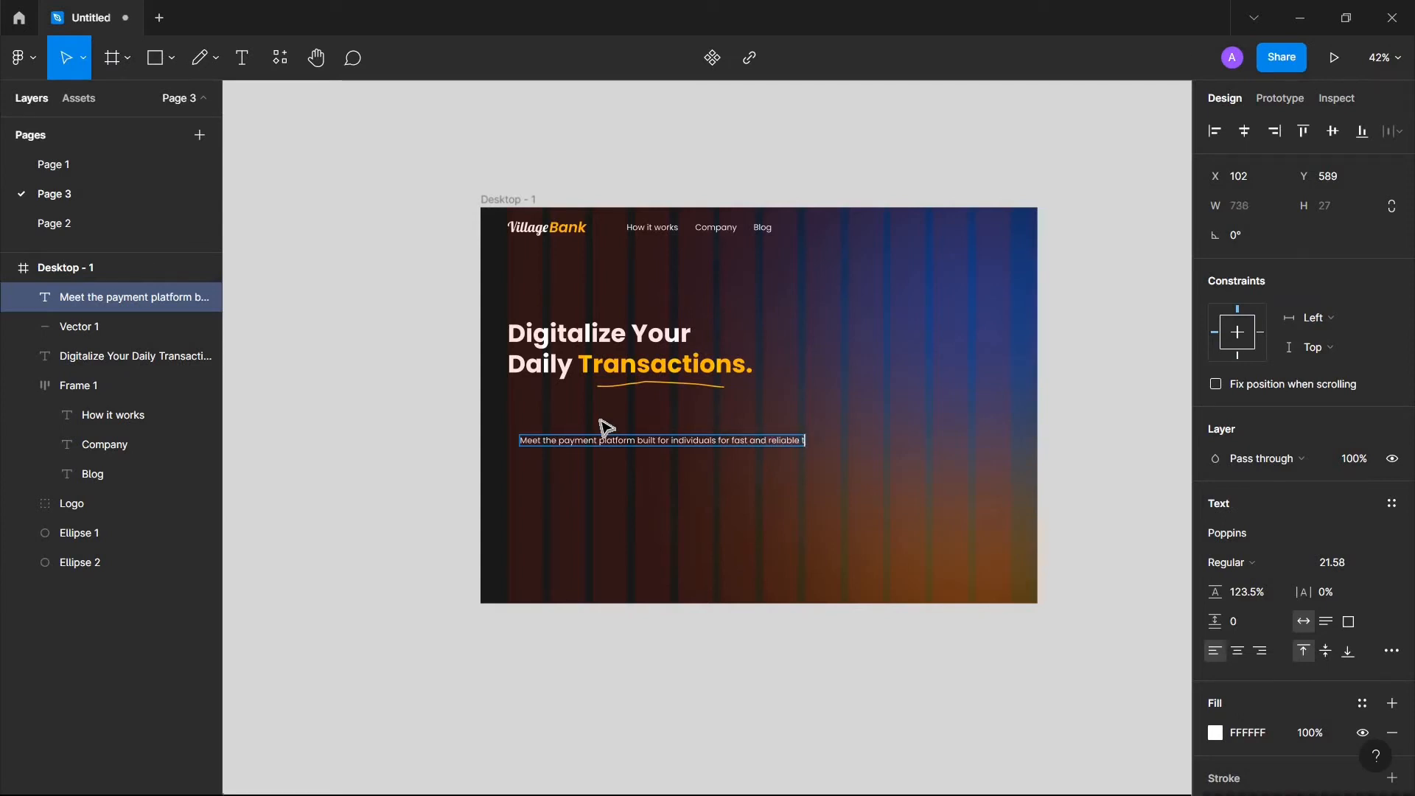
type("ransac")
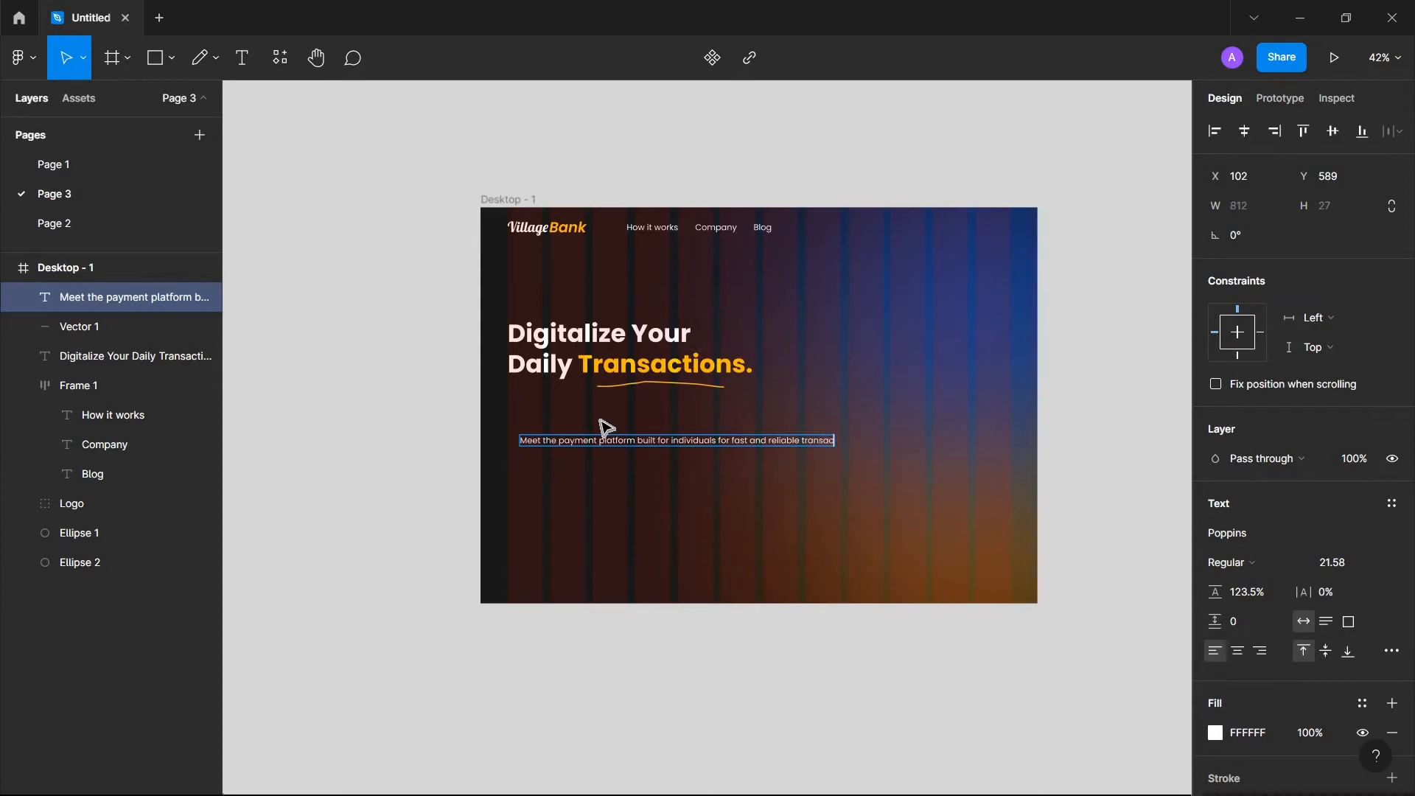
type("tion")
key("Return")
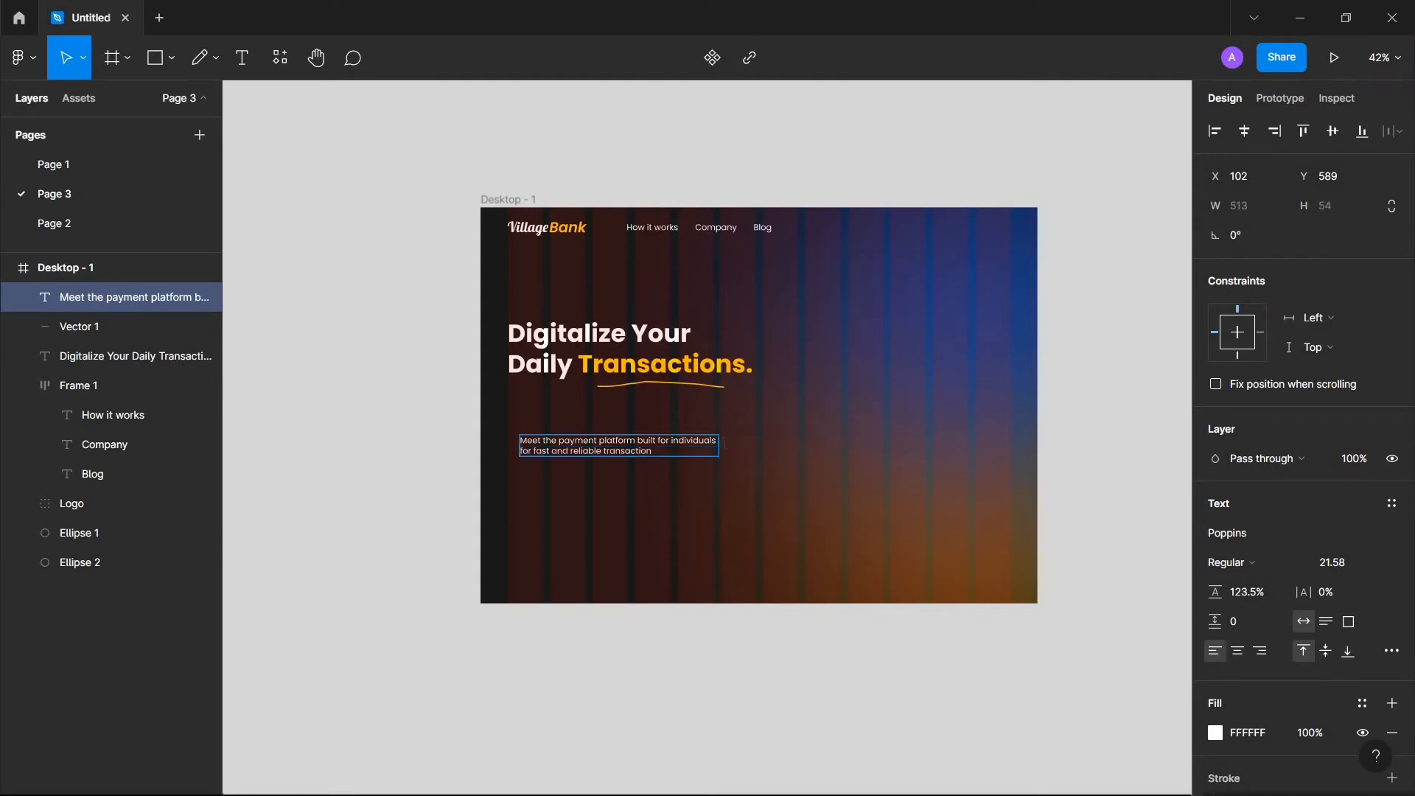
key("Escape")
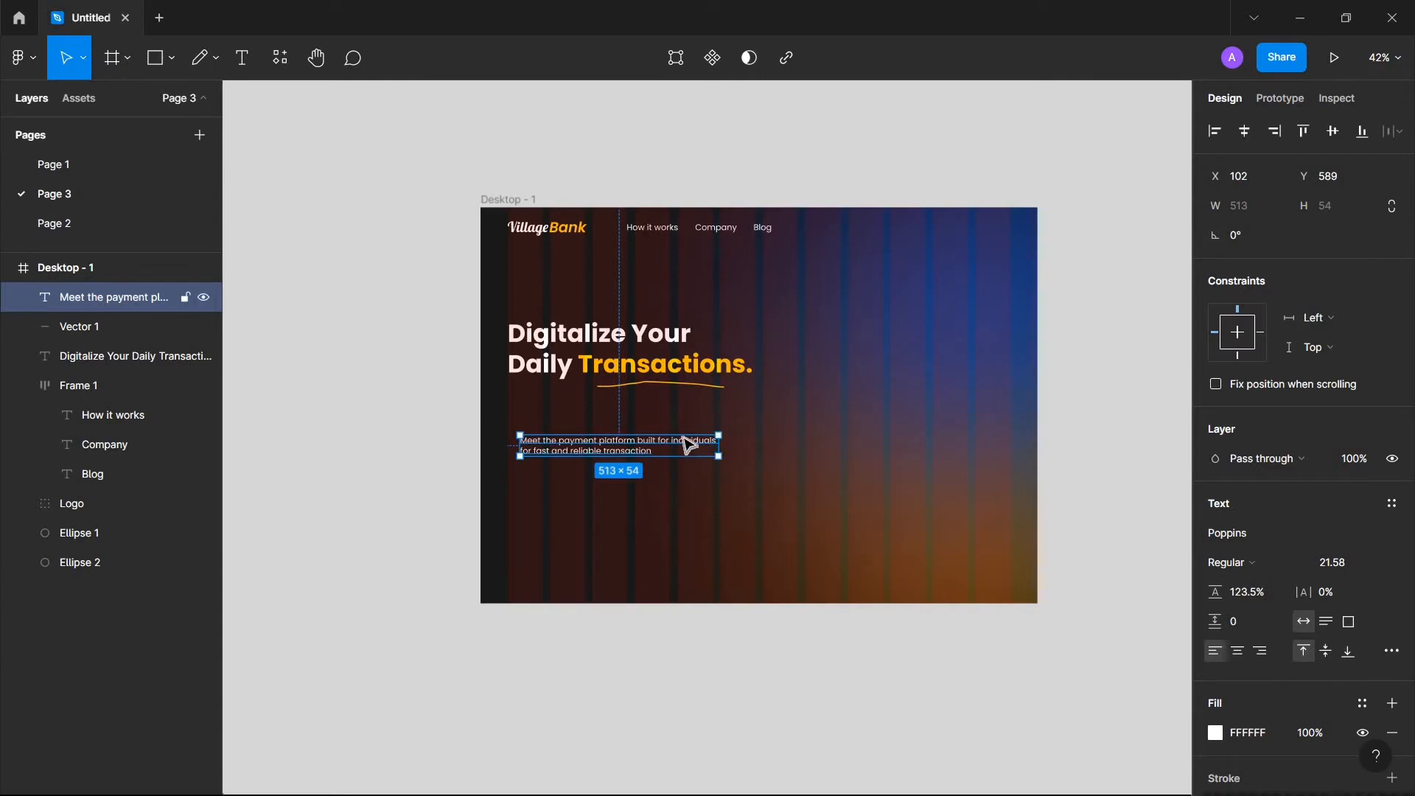
Step: Move the new paragraph to X 70, Y 512, aligning its start with the heading
left_click_drag(689, 453, 676, 425)
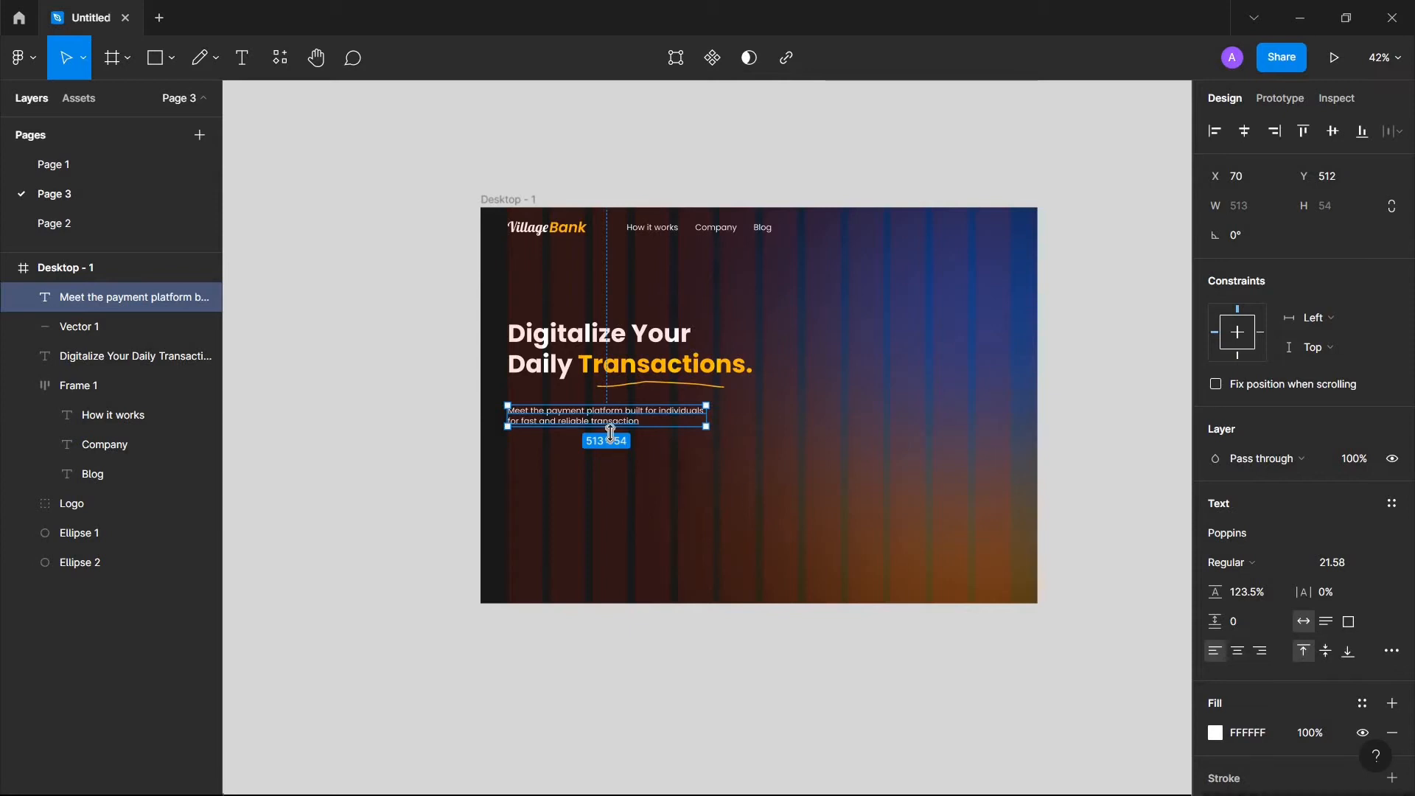
scroll(610, 433, "up", 5)
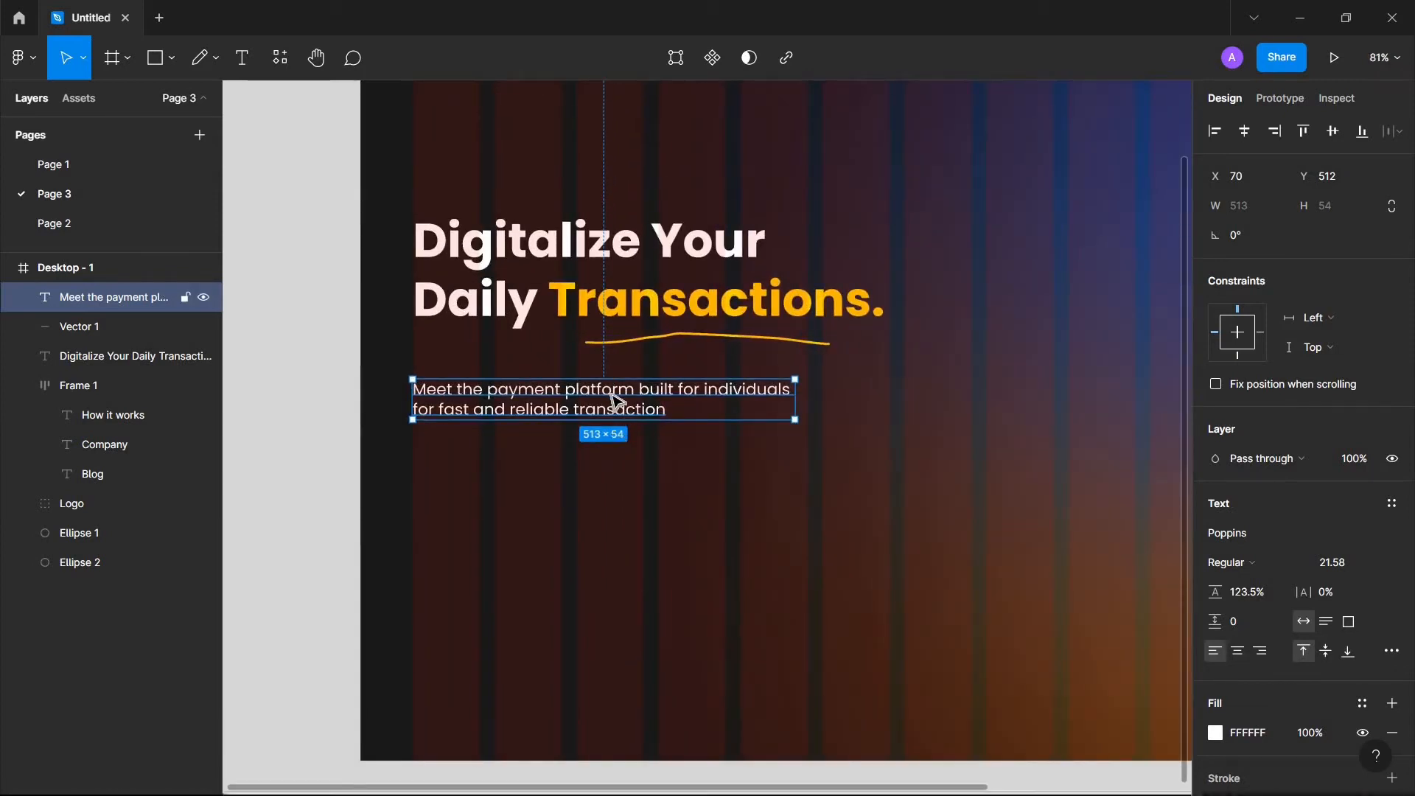
left_click(658, 305)
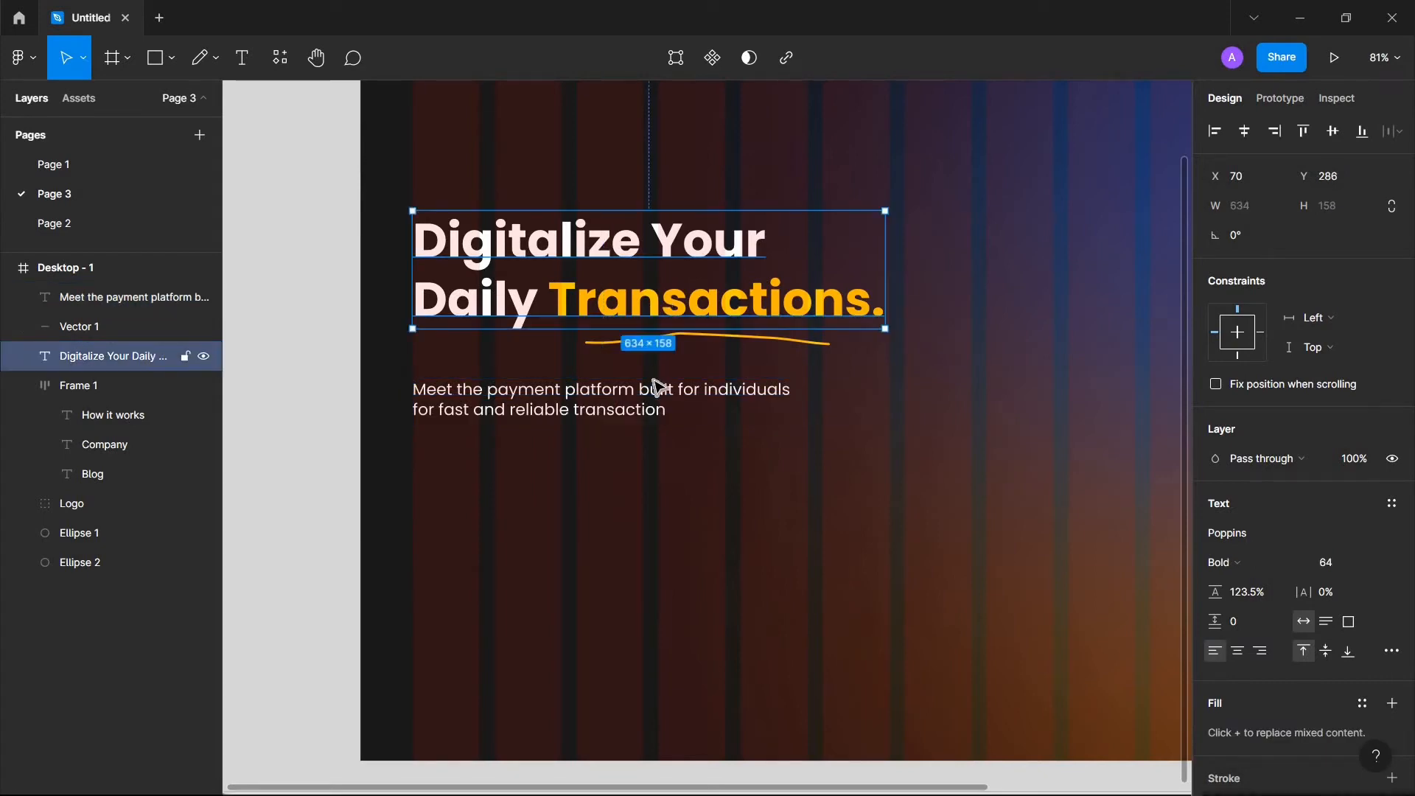
Step: Set the font size of the paragraph beneath the heading to 24
left_click(658, 401)
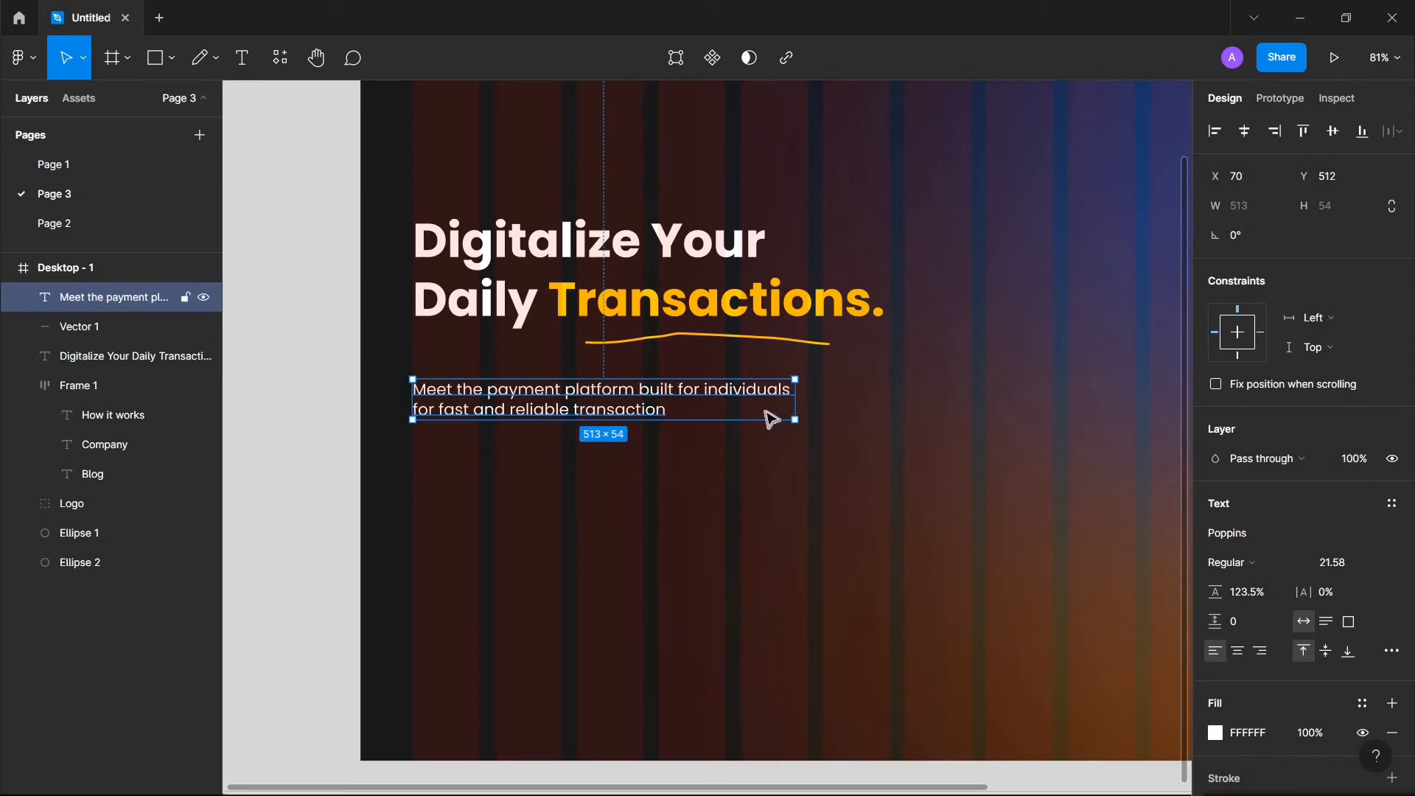
left_click(1377, 562)
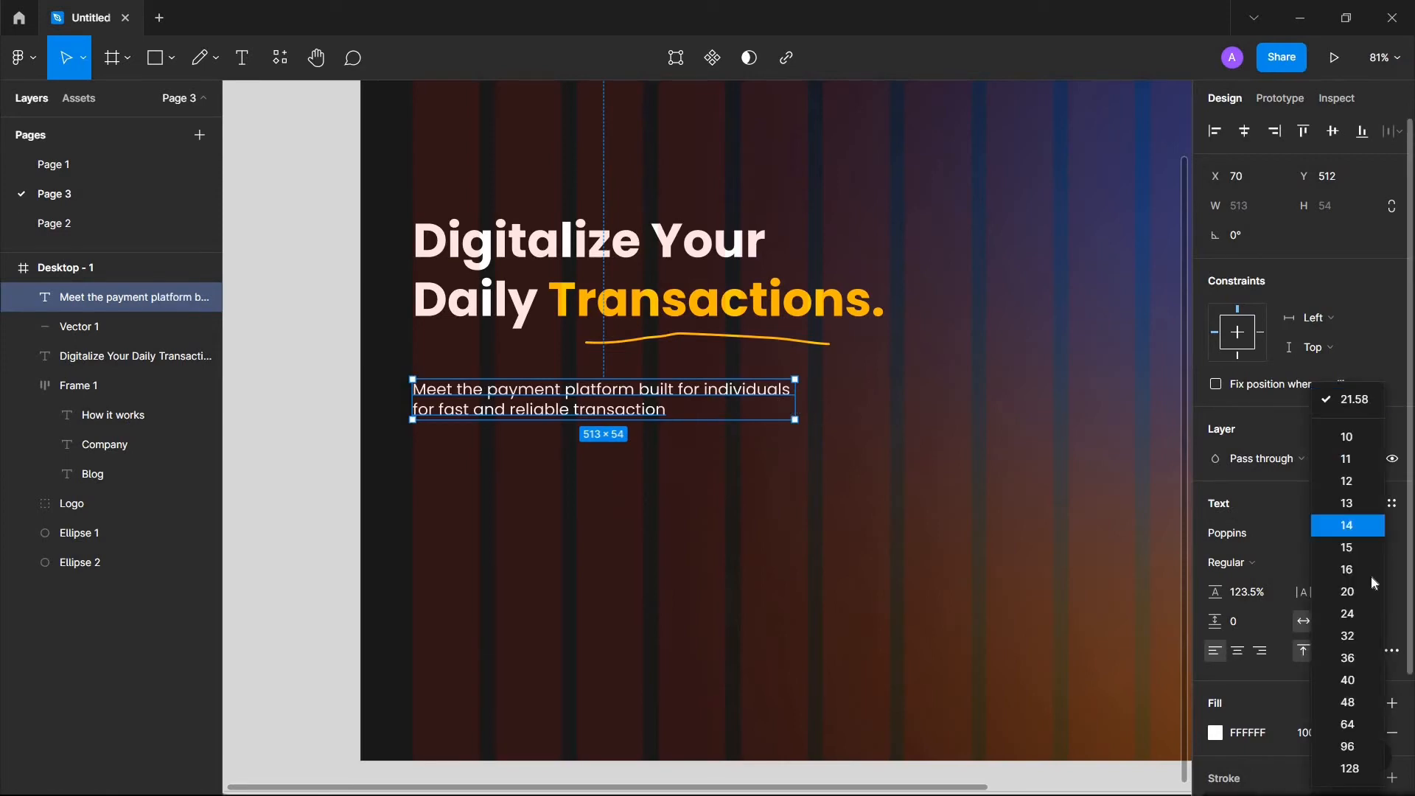
left_click(1347, 613)
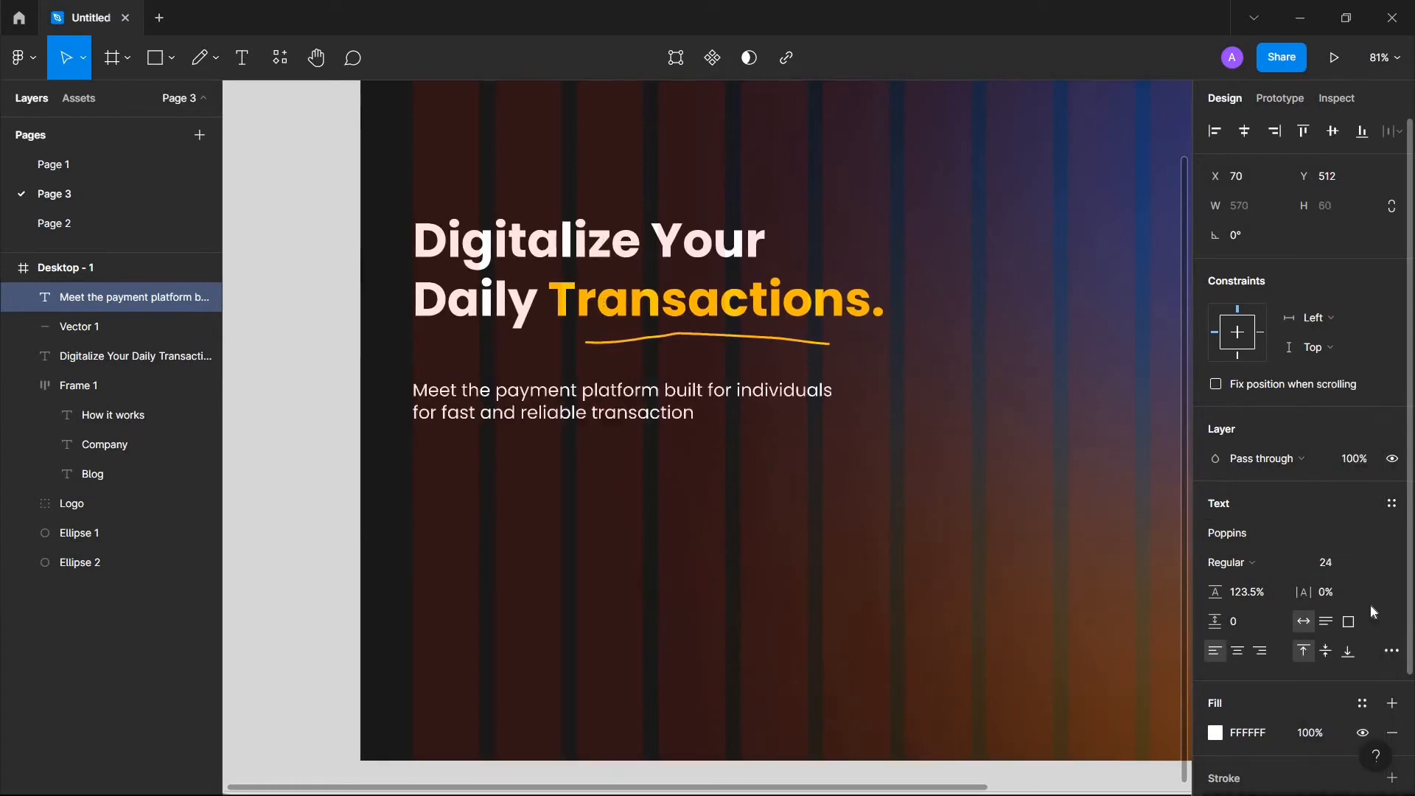
scroll(691, 532, "down", 3)
scroll(686, 526, "down", 1)
scroll(685, 526, "right", 1)
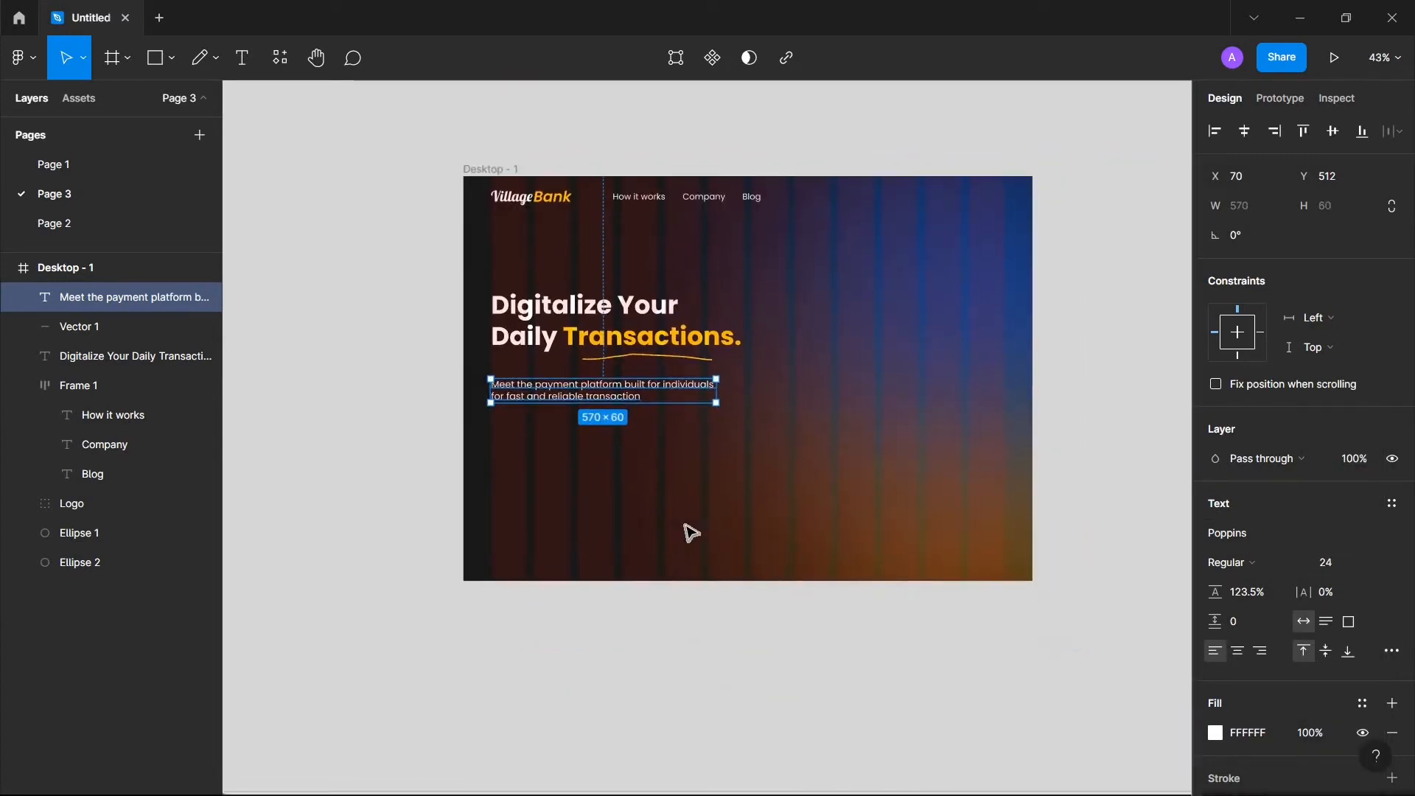
Step: Add the text "Get Started" at about X 95, Y 670, beneath the supporting paragraph
scroll(560, 421, "up", 3)
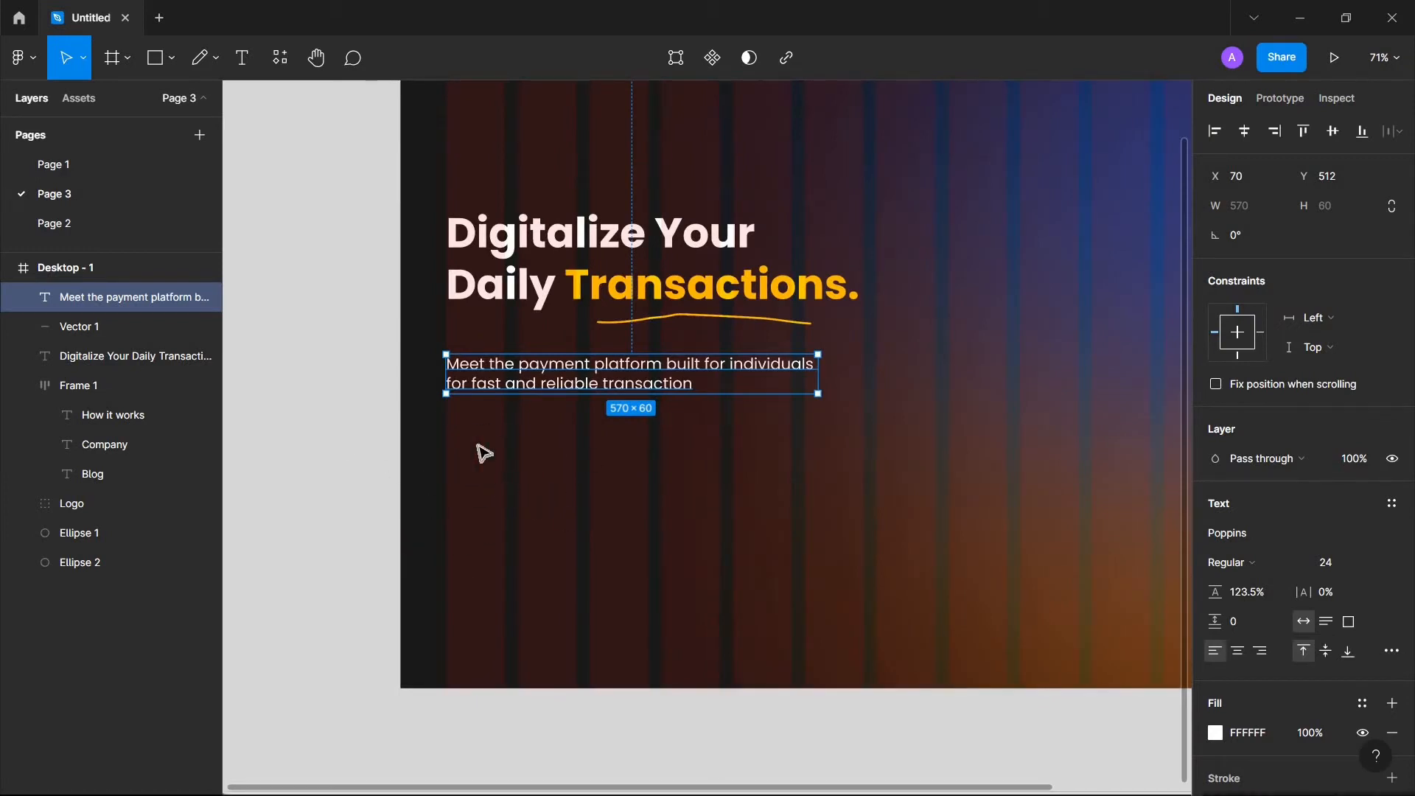
key("r")
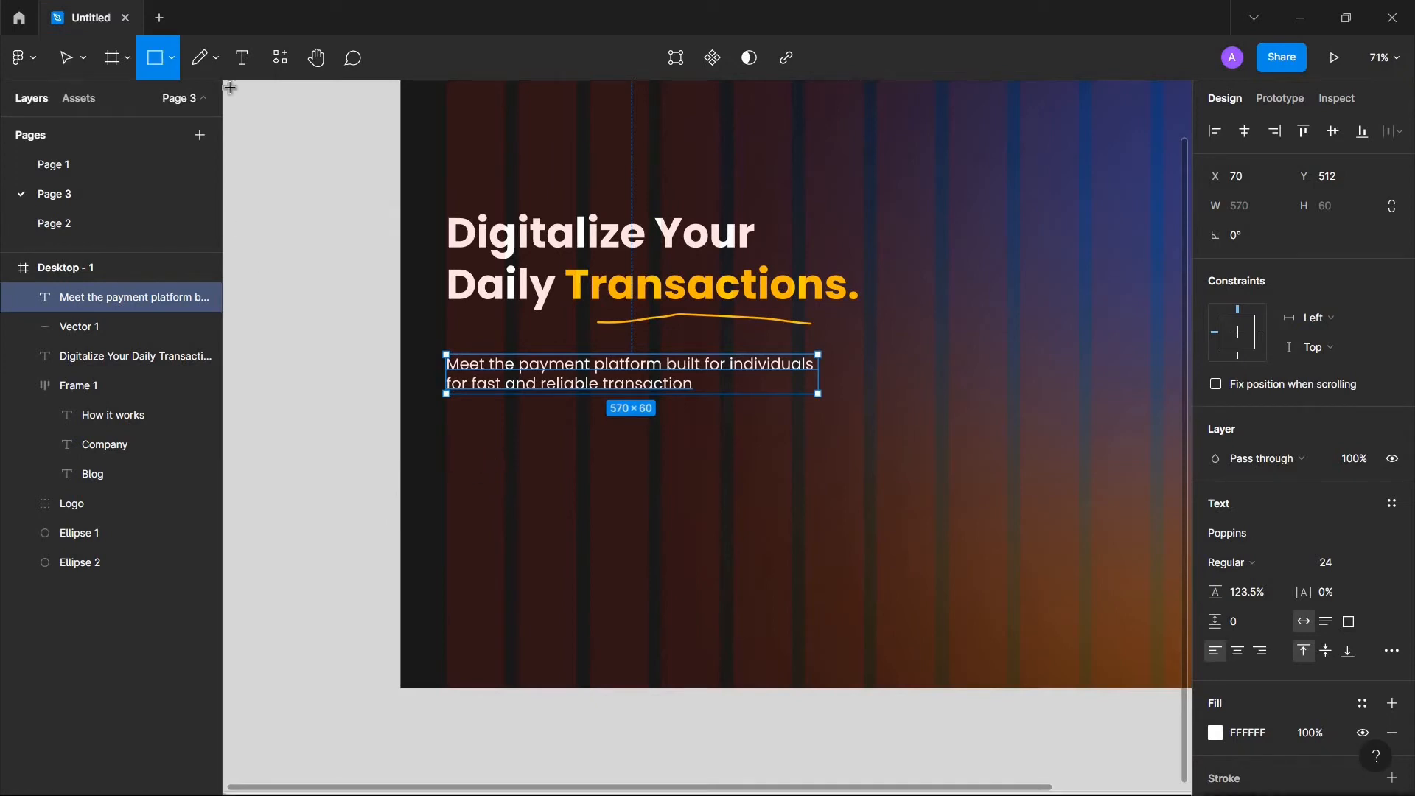
left_click(242, 59)
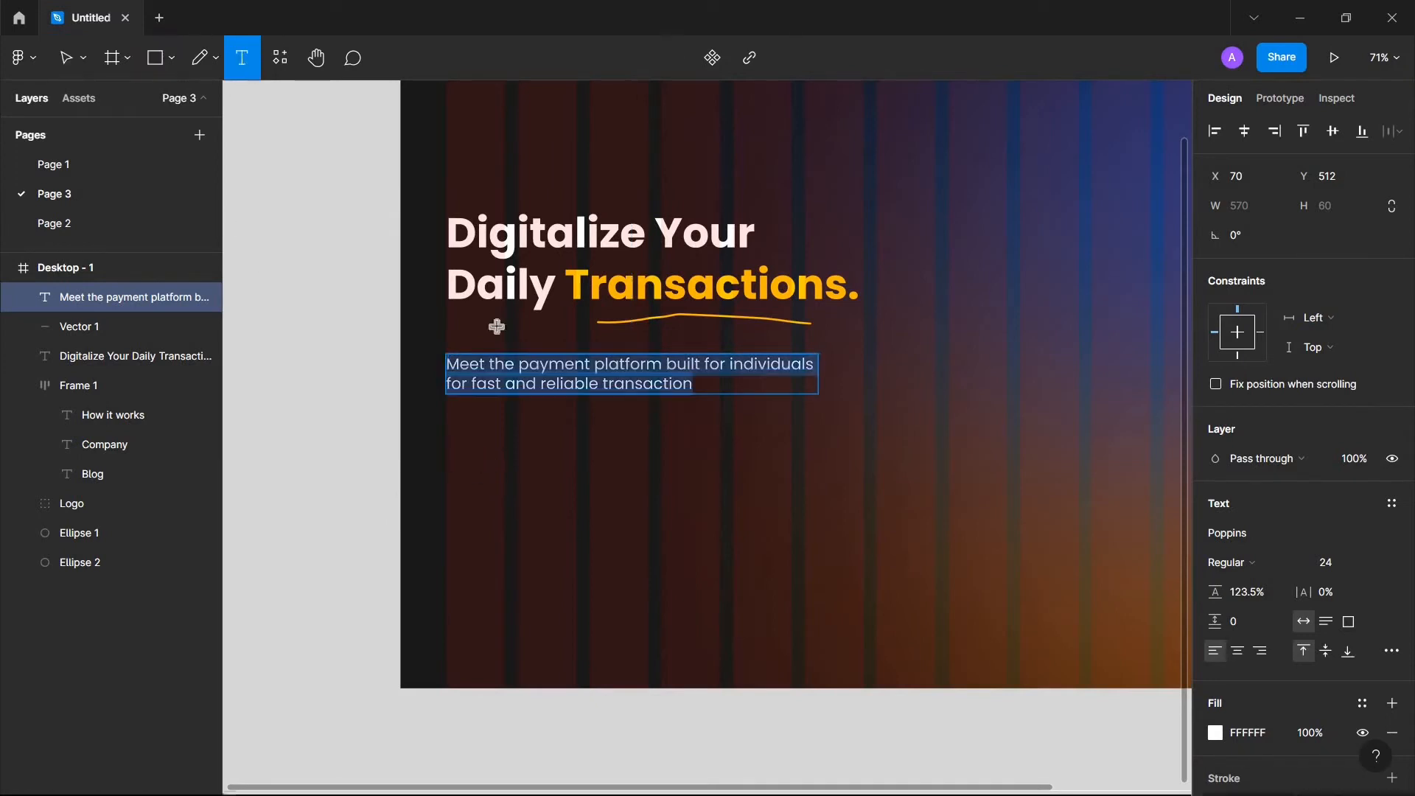
left_click(463, 458)
type("Get")
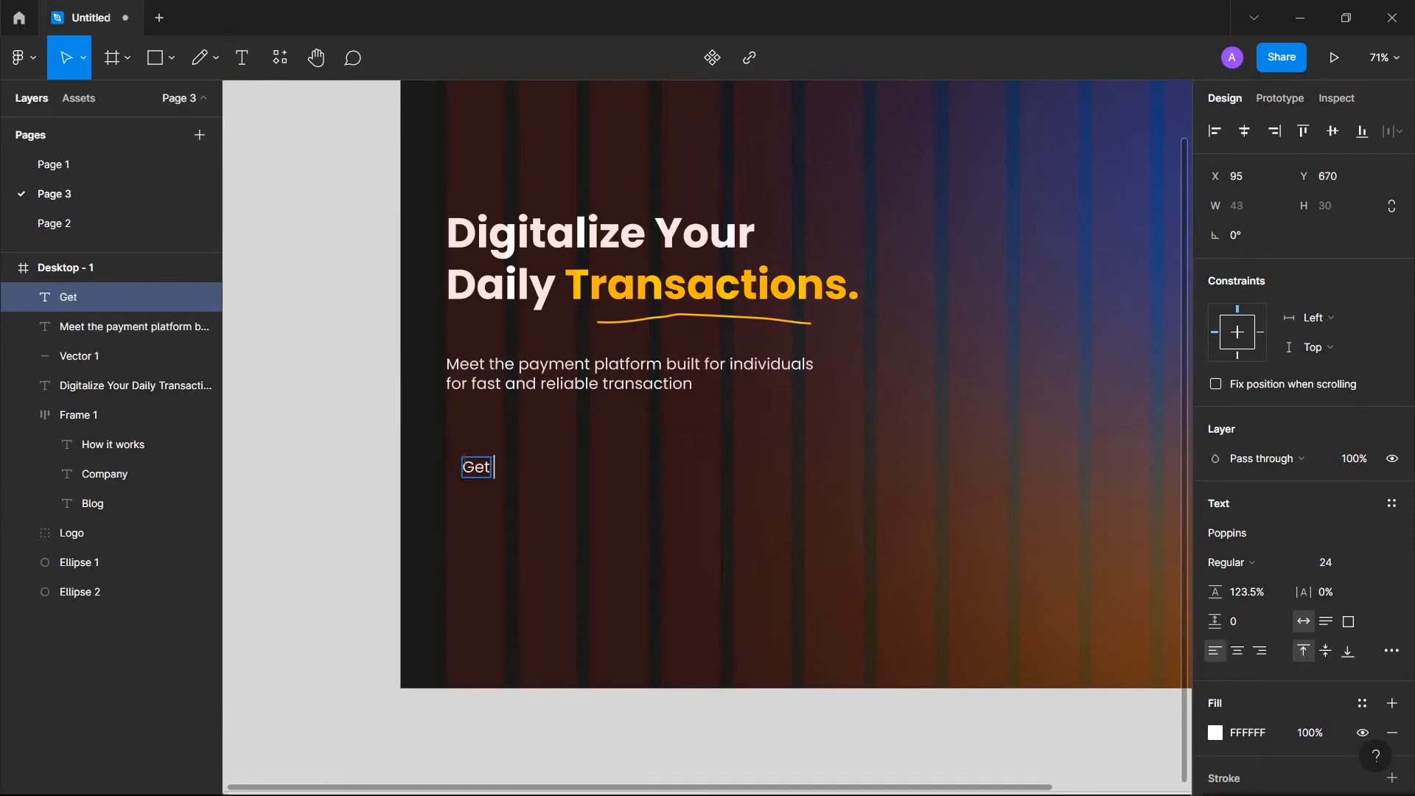
type(" Sta")
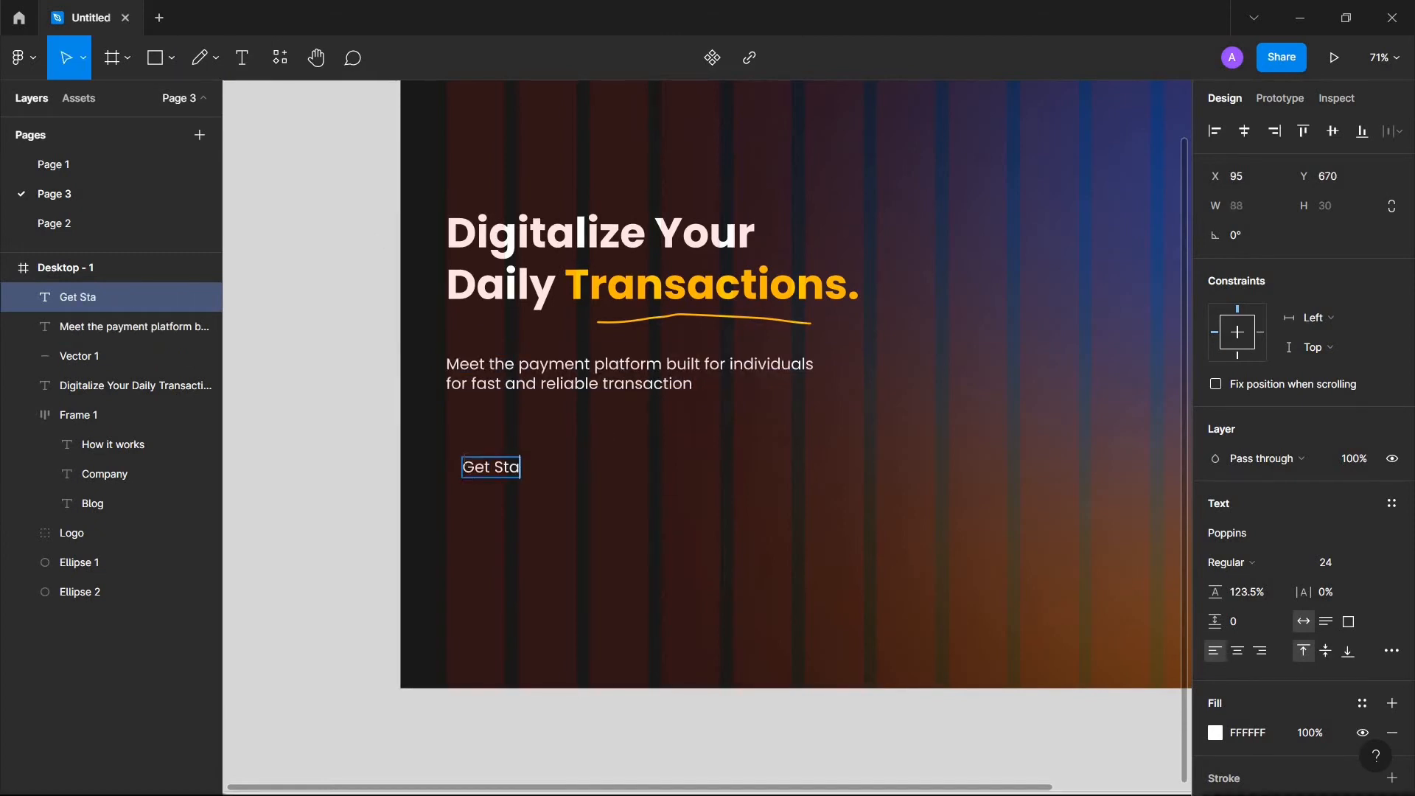
type("rted")
key("Escape")
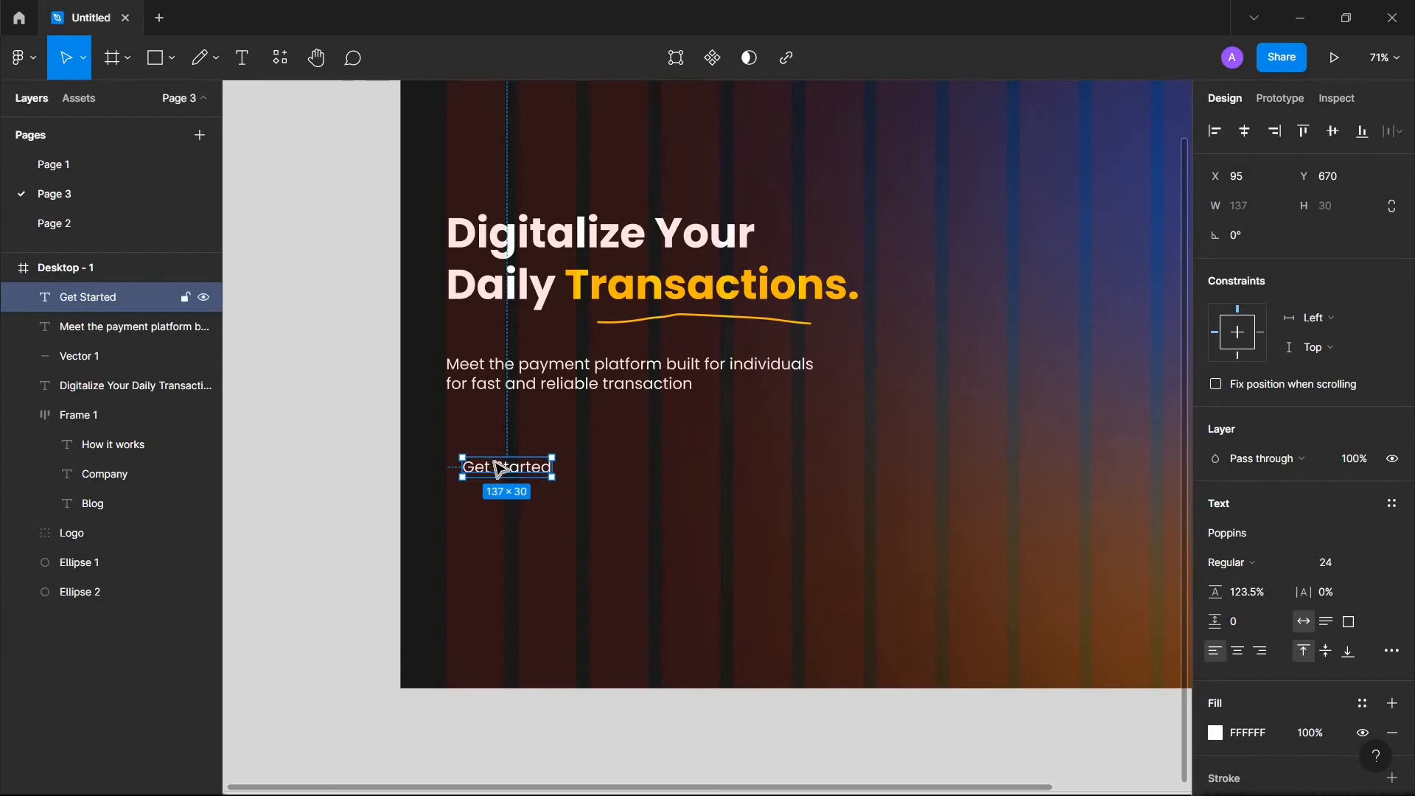
Step: Wrap the Get Started text in an auto layout frame and give the frame a solid FFCC00 fill
right_click(498, 468)
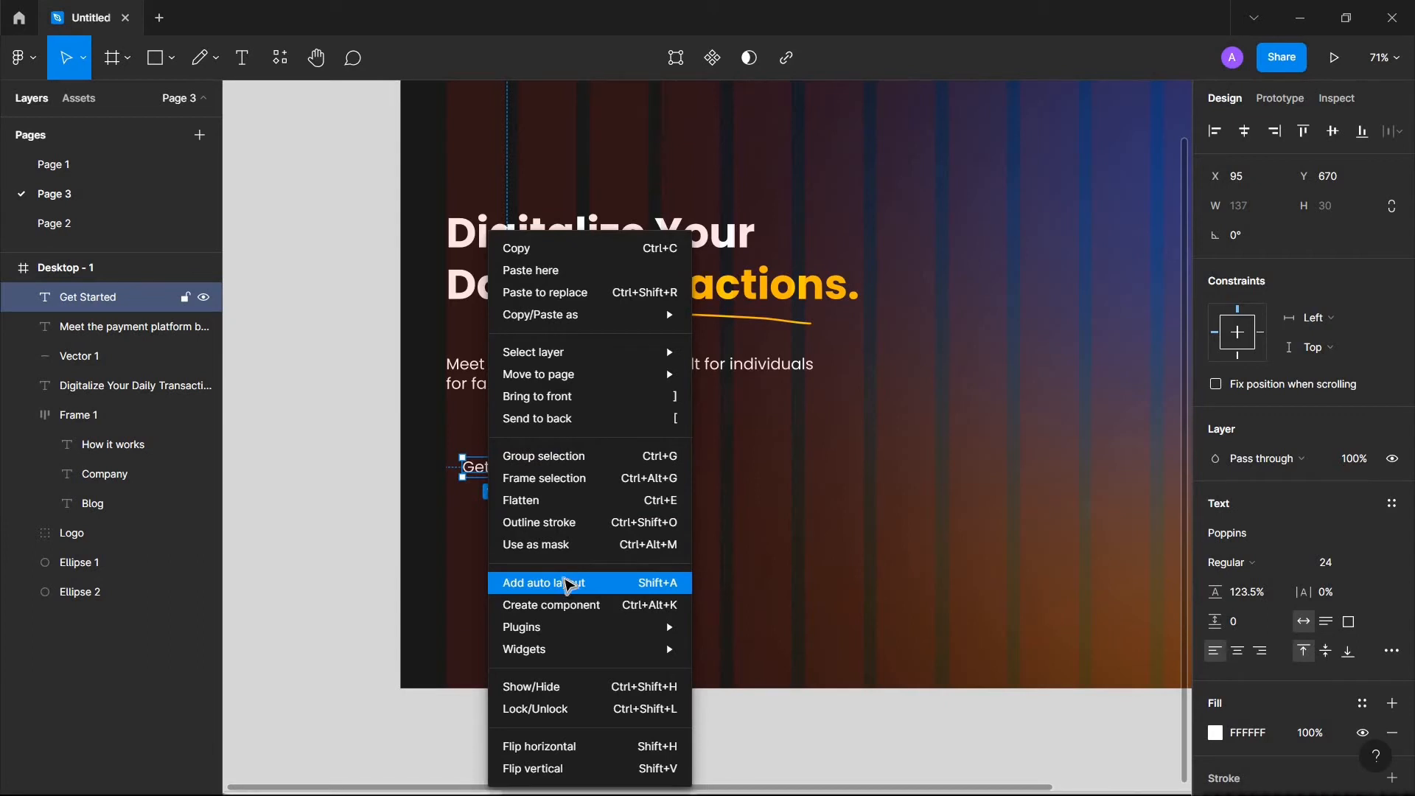
left_click(568, 583)
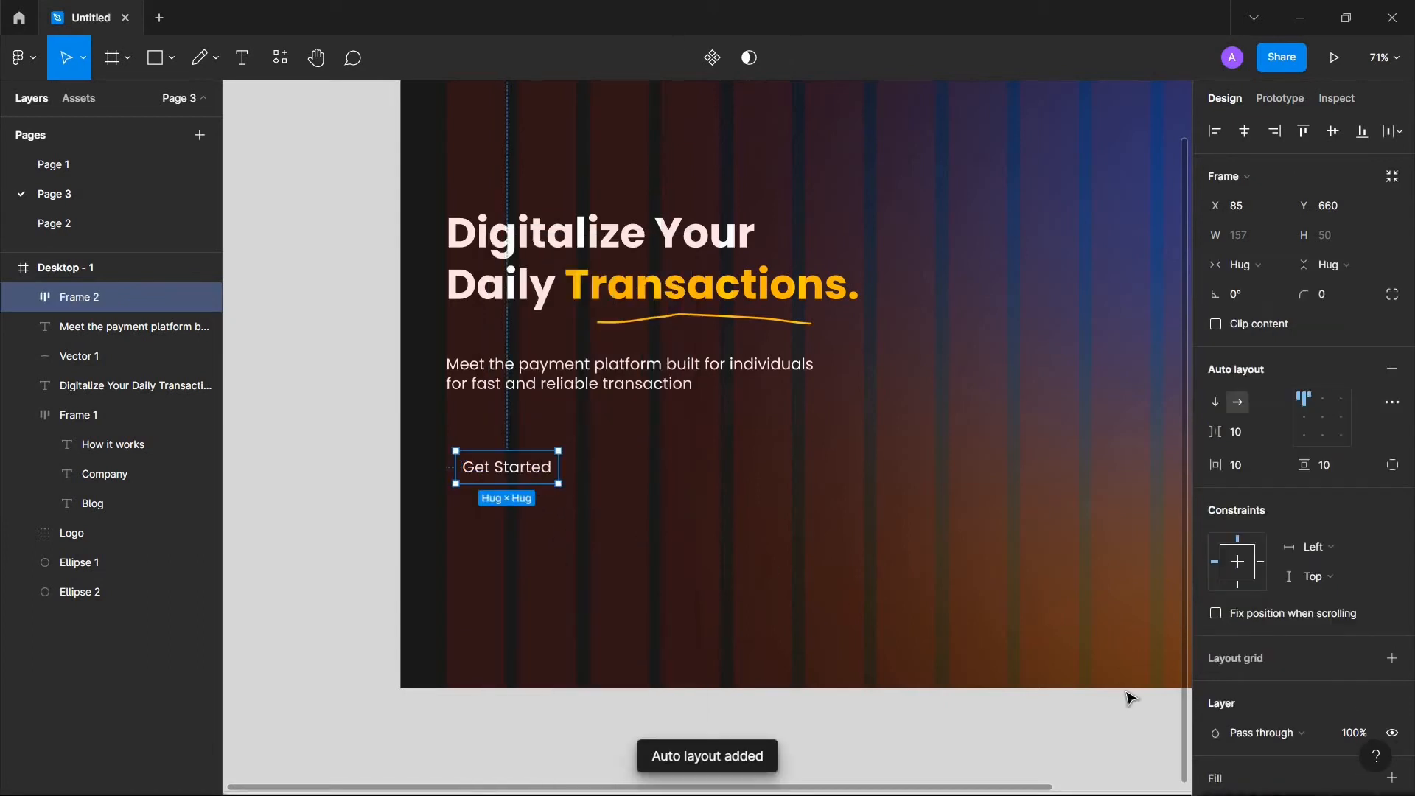
scroll(1266, 705, "down", 2)
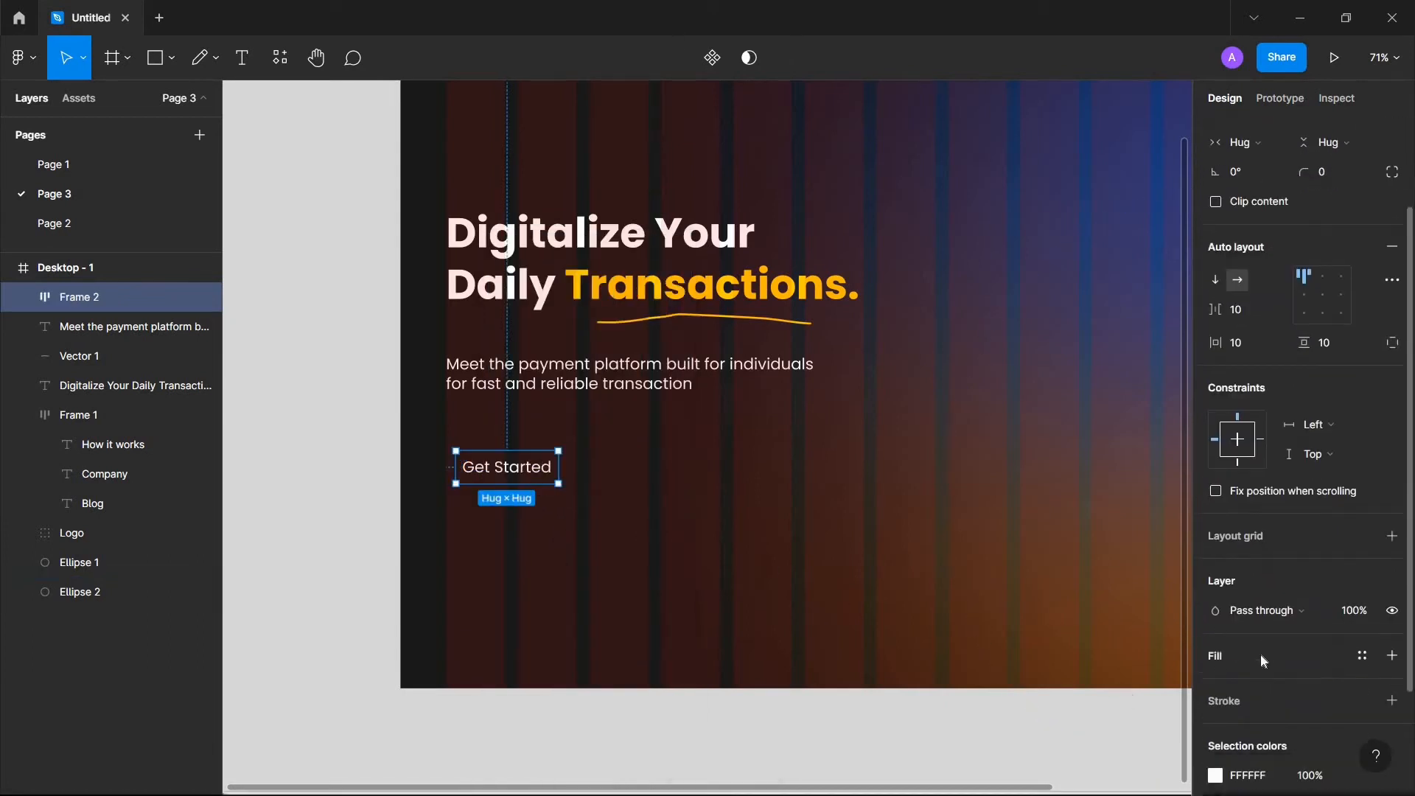
scroll(1260, 656, "down", 1)
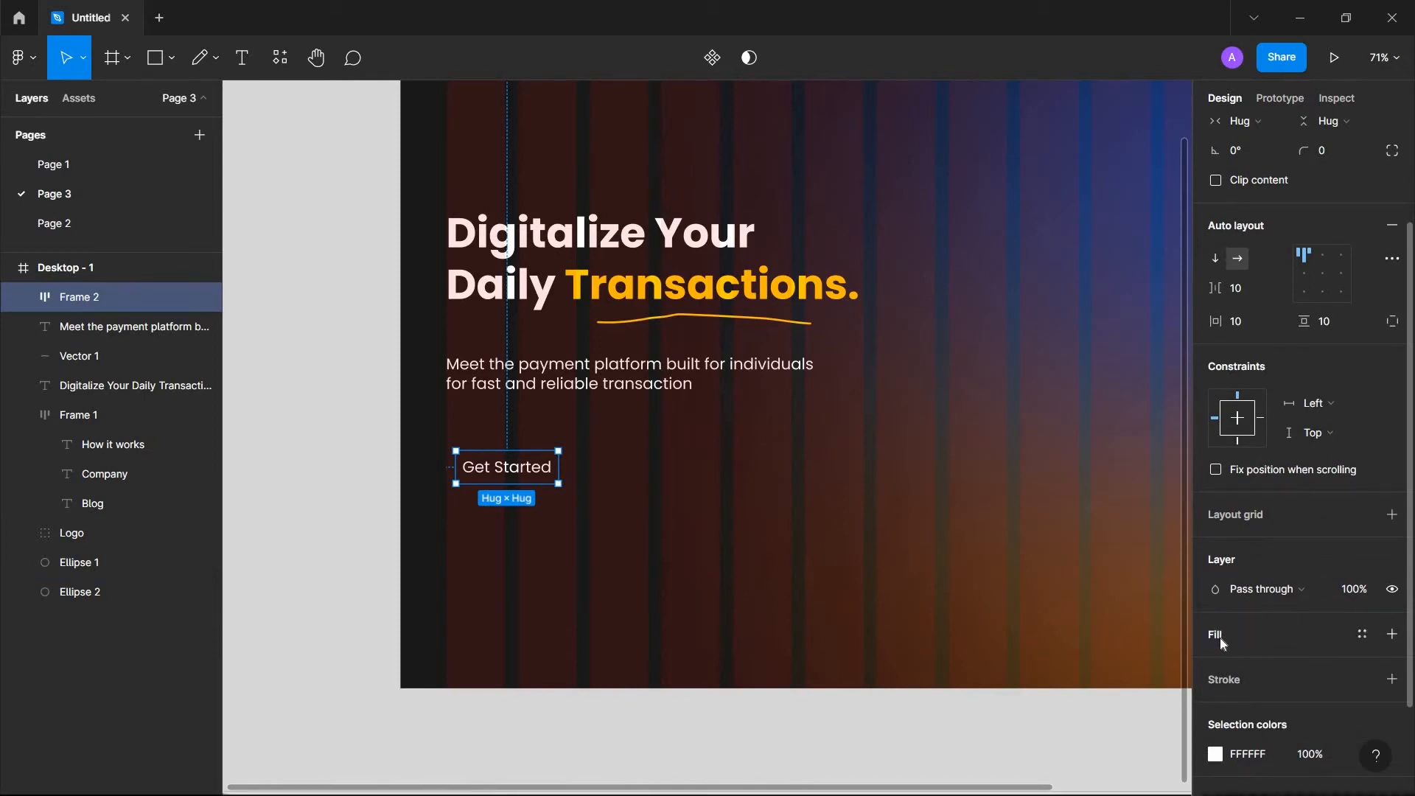
left_click(1391, 634)
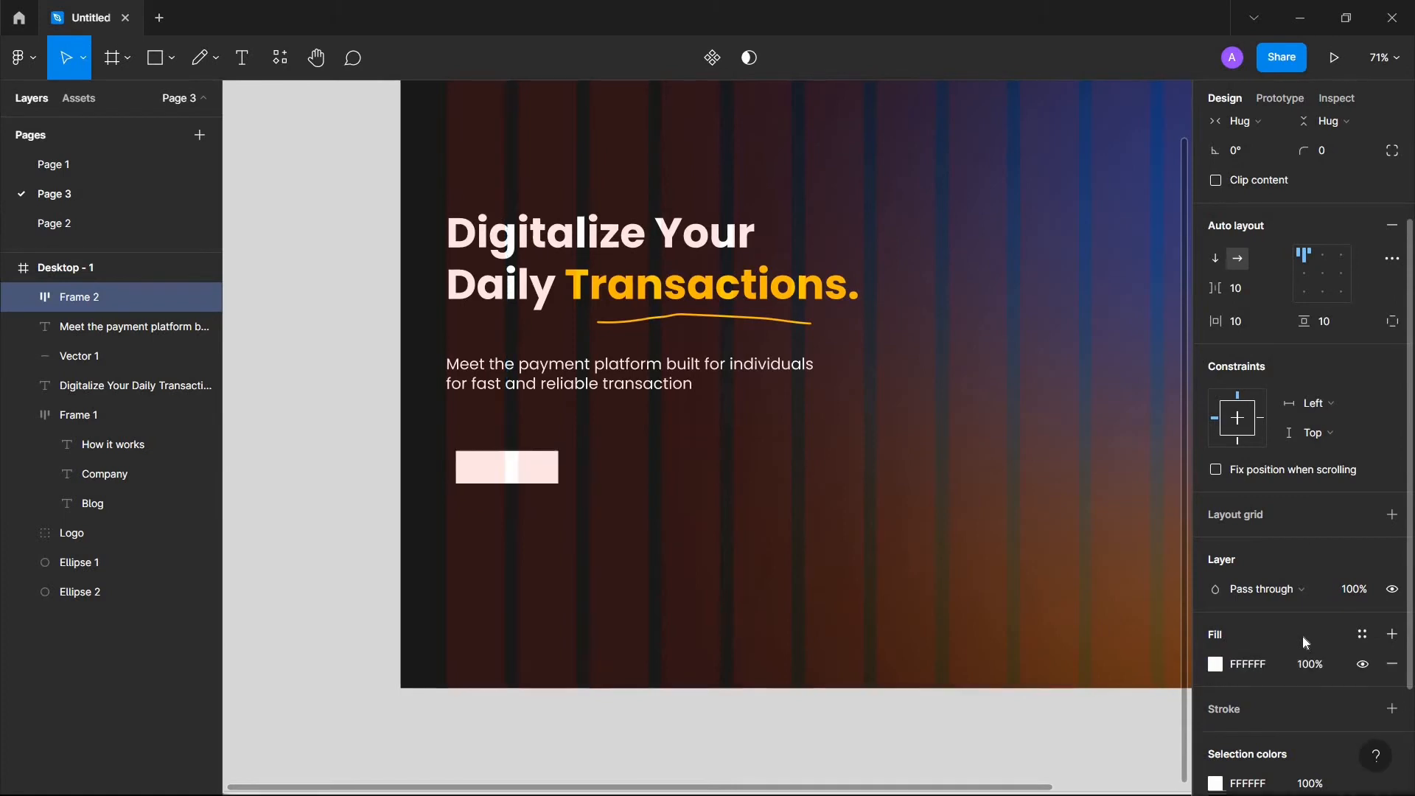
left_click(1215, 664)
left_click(1126, 636)
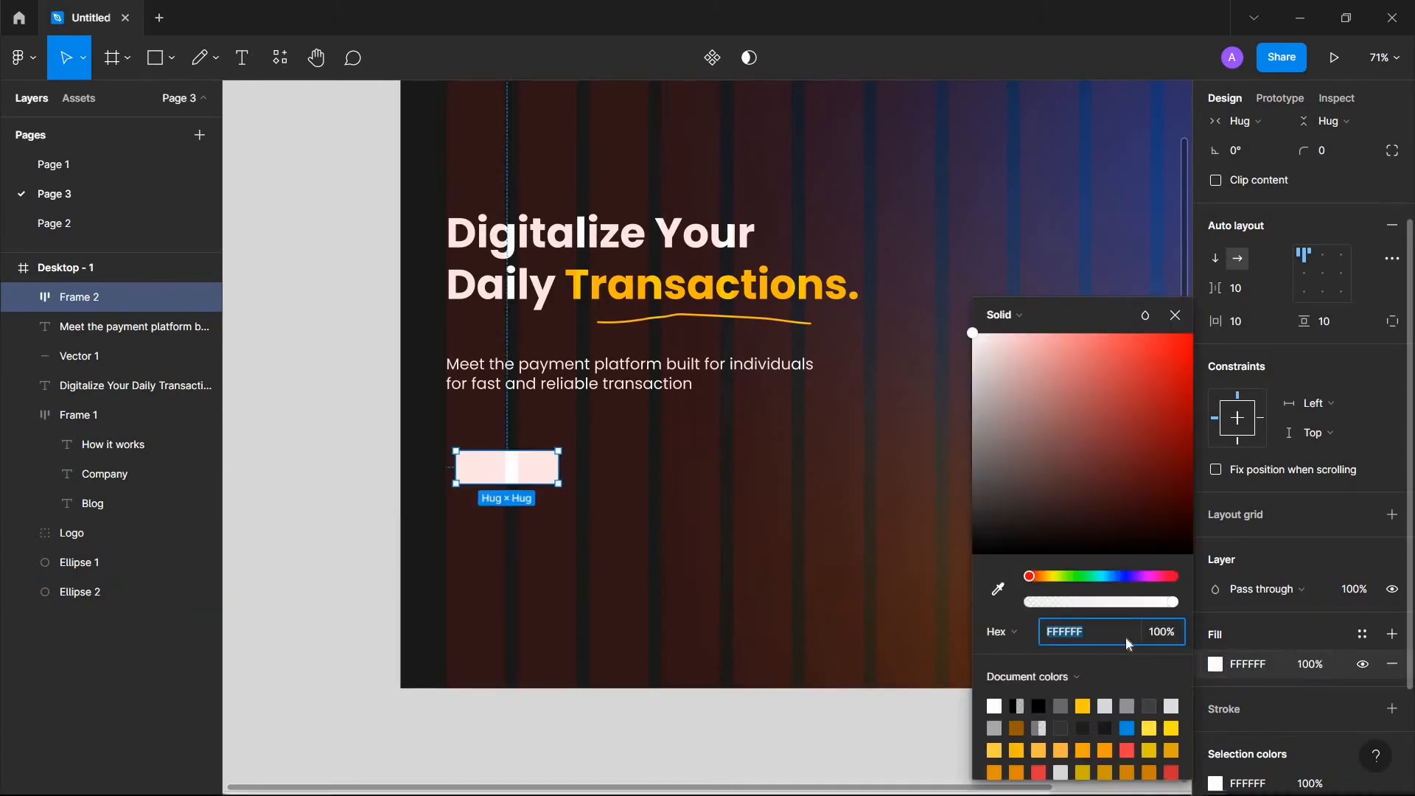
type("ffcc00")
key("Return")
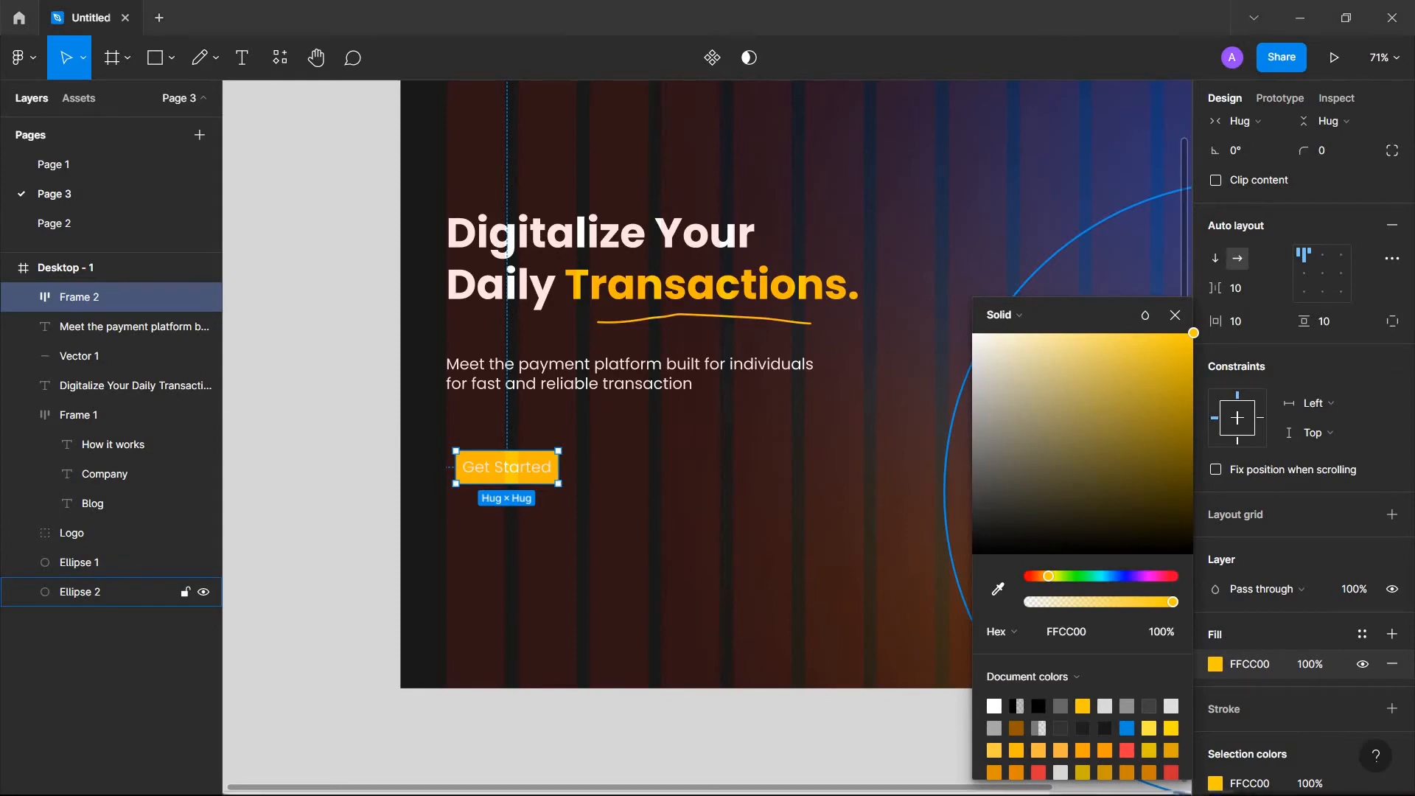
left_click(1175, 314)
Step: Set the Get Started button's horizontal padding to 55, vertical padding to 21 and corner radius to 1000
scroll(1255, 328, "up", 2)
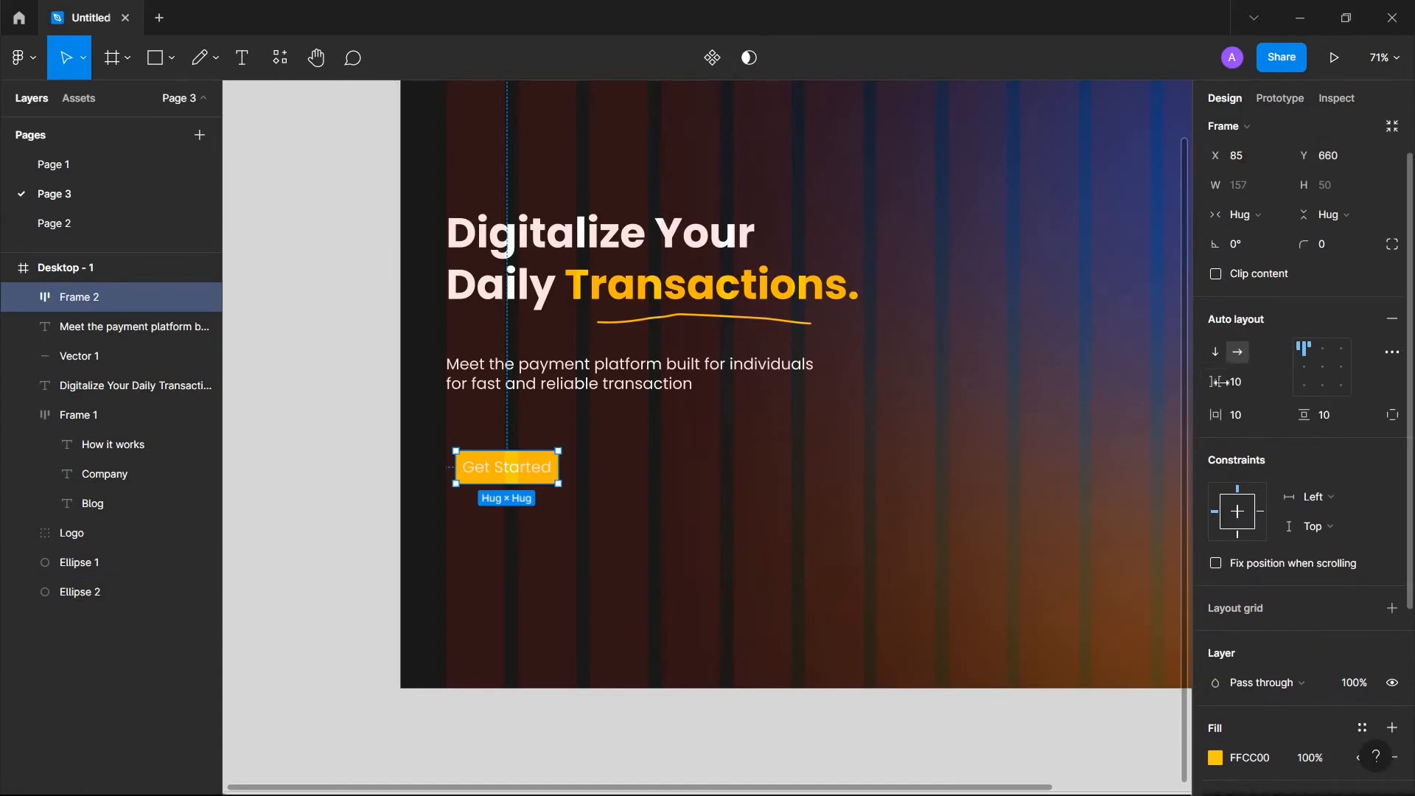
left_click(1248, 416)
type("55")
left_click(1337, 417)
type("21")
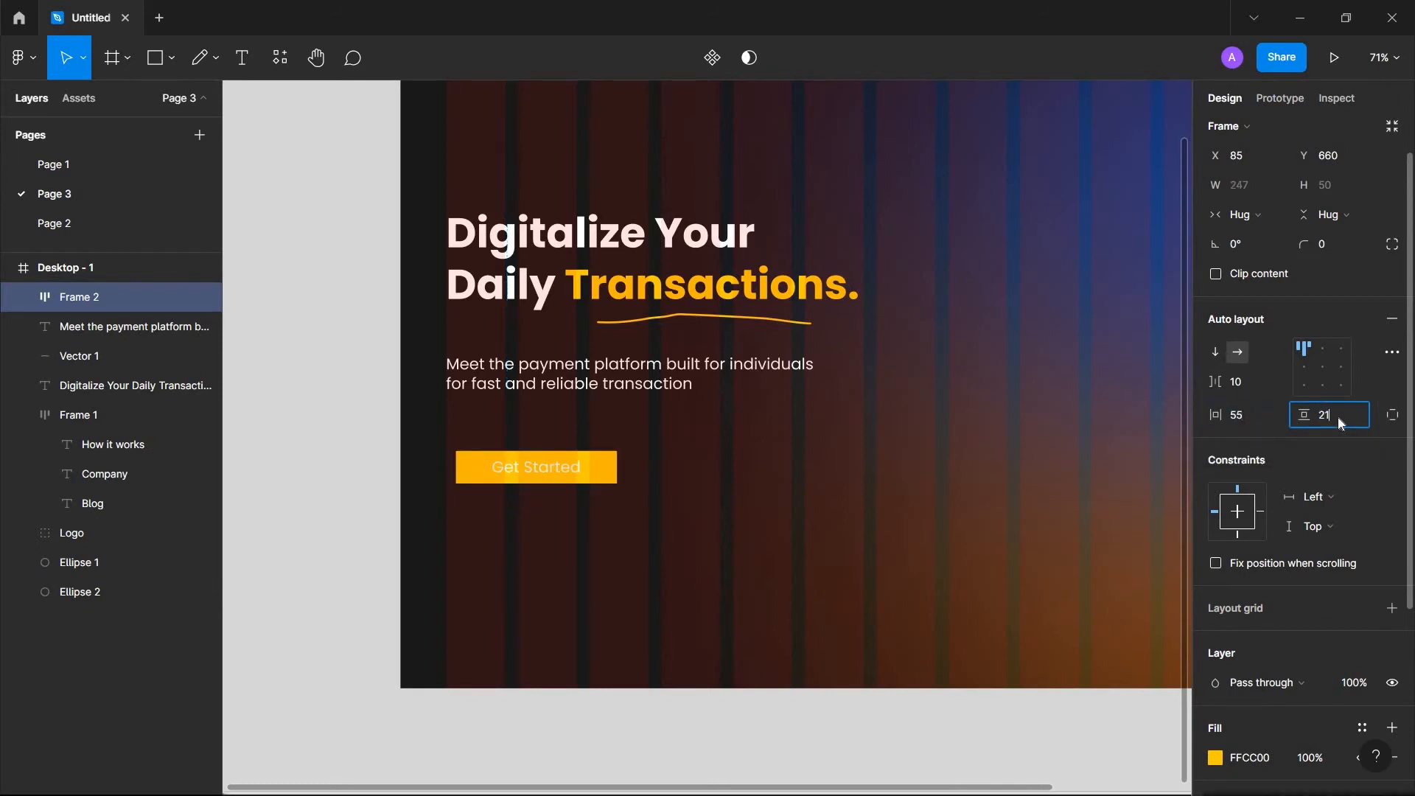
key("Return")
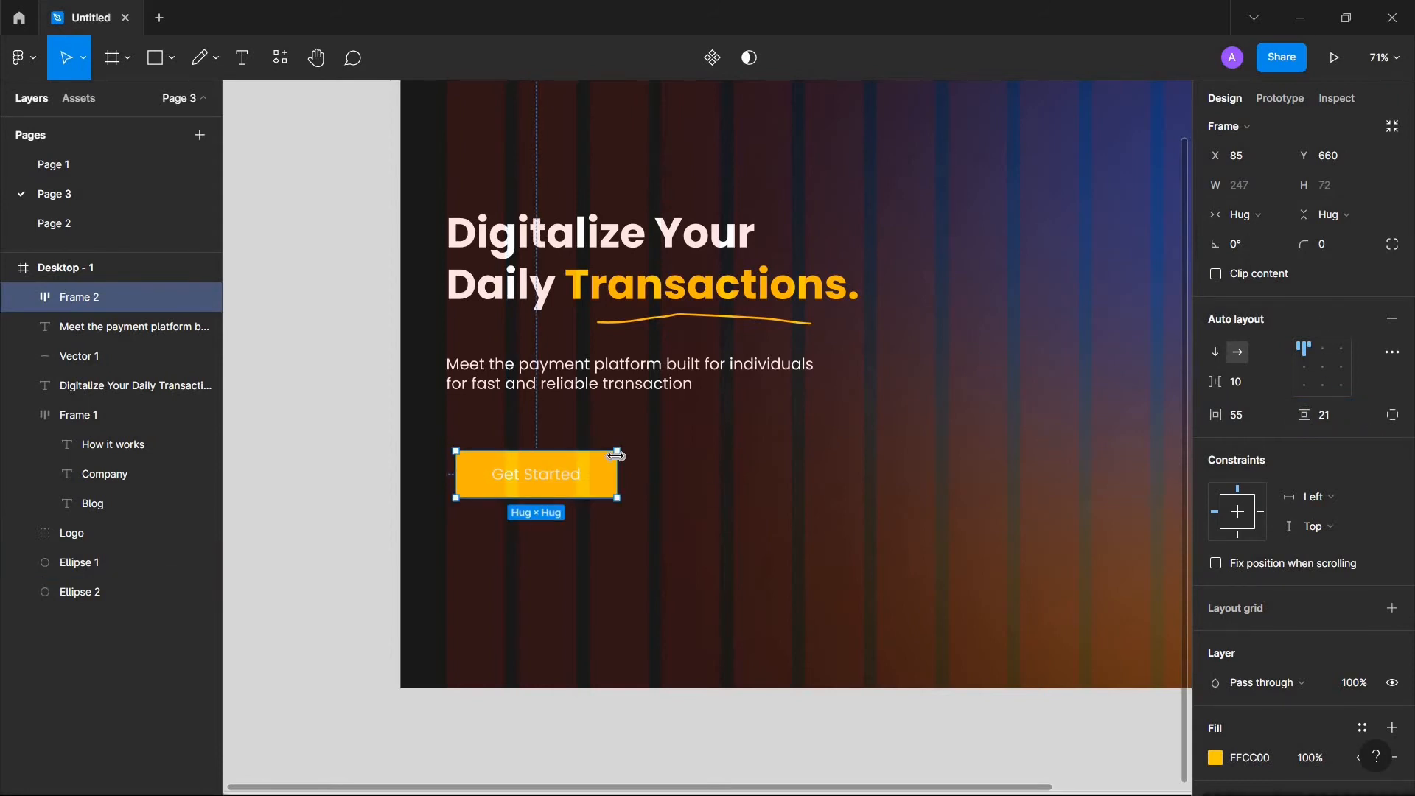
scroll(617, 456, "up", 5)
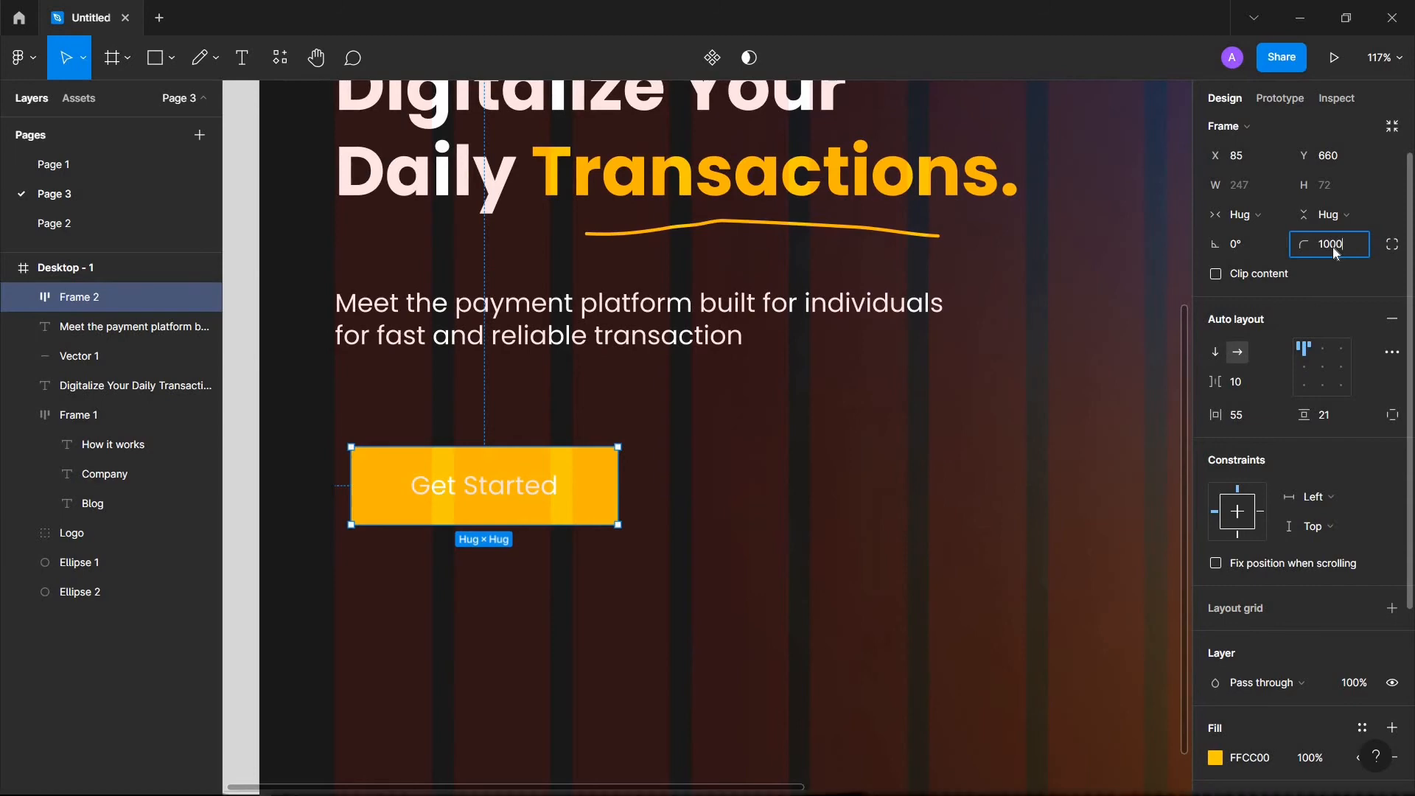
key("Return")
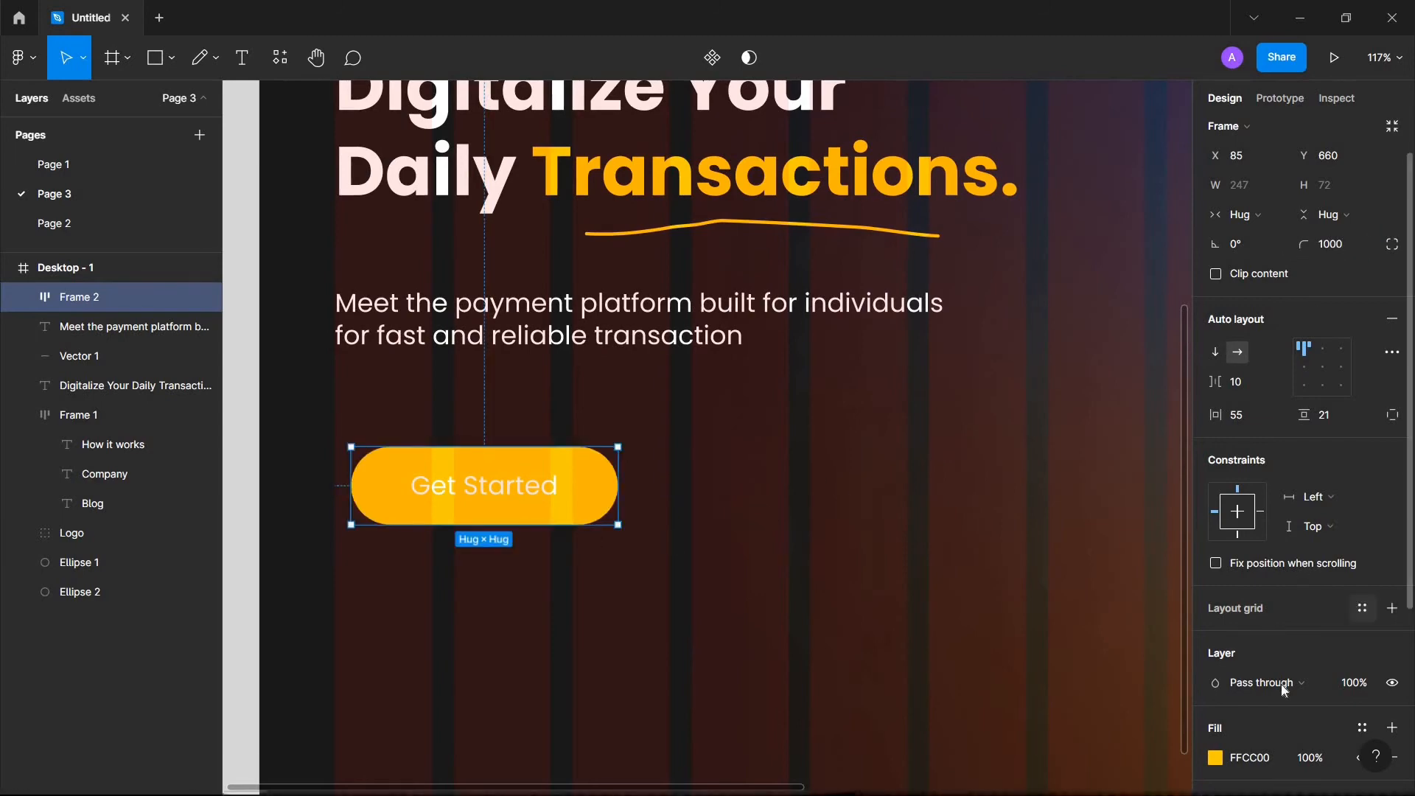
Step: Change the fill color of the Get Started label inside the button to 323232
scroll(1280, 684, "down", 3)
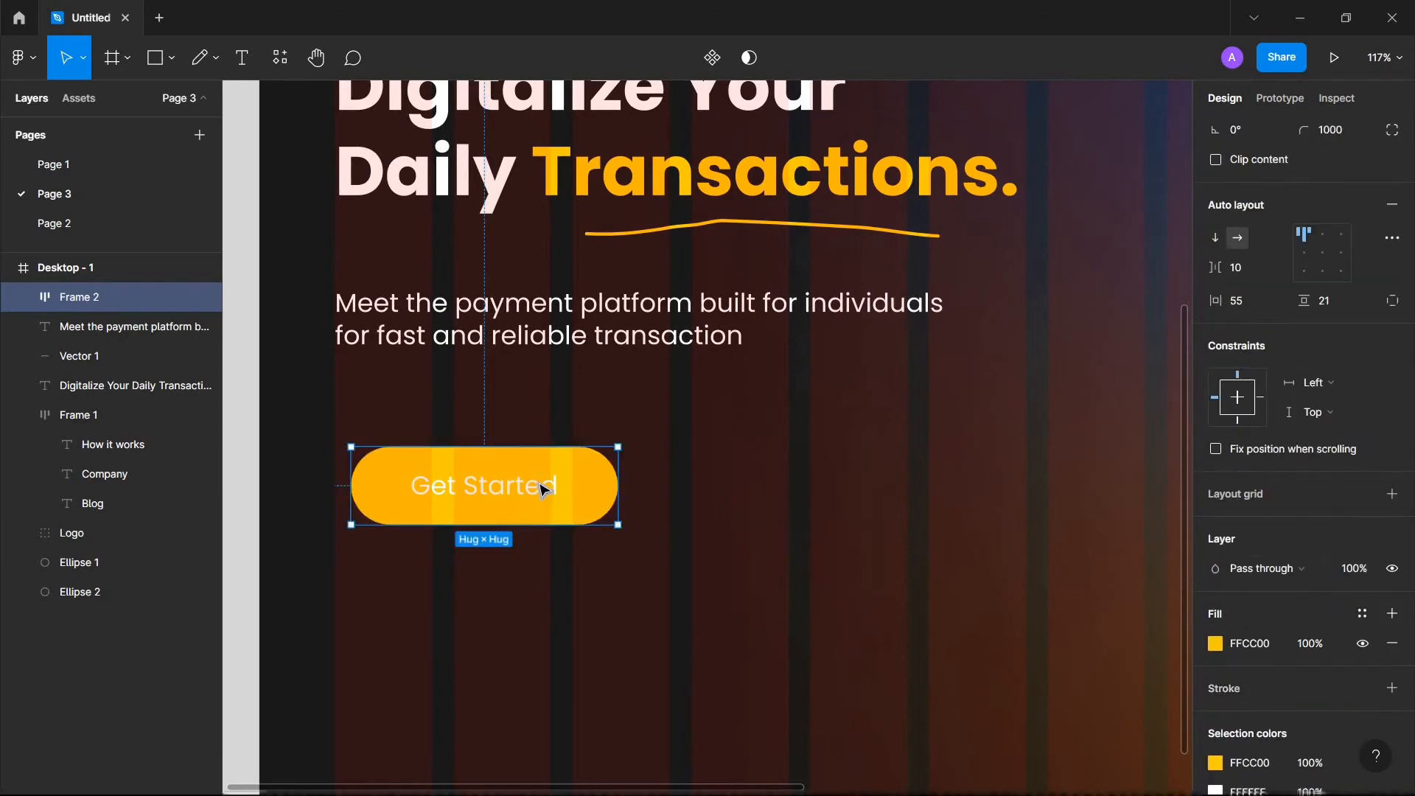
double_click(507, 499)
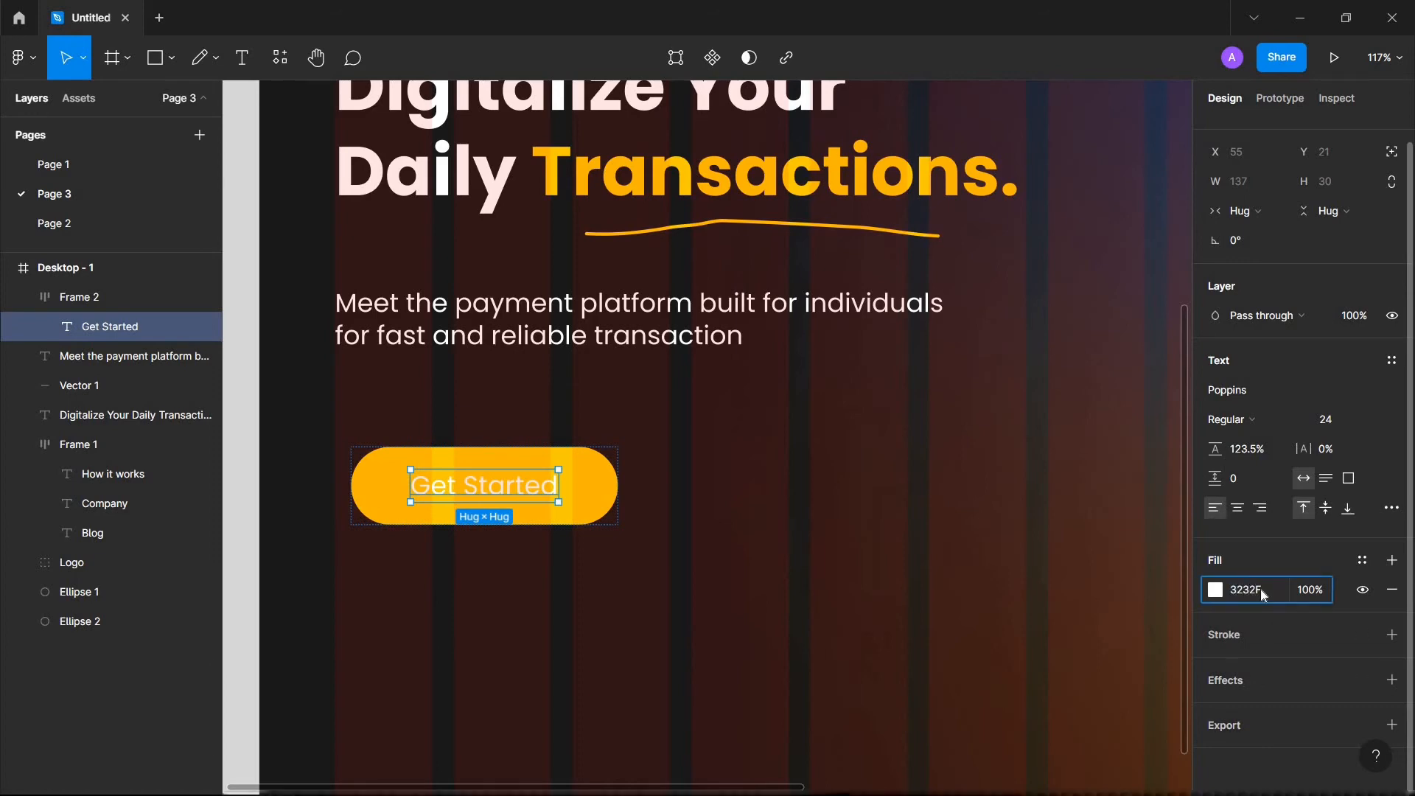
type("32")
key("Return")
Step: Move the Get Started button to X 70, Y 651, aligning it with the start of the paragraph
scroll(647, 613, "down", 5)
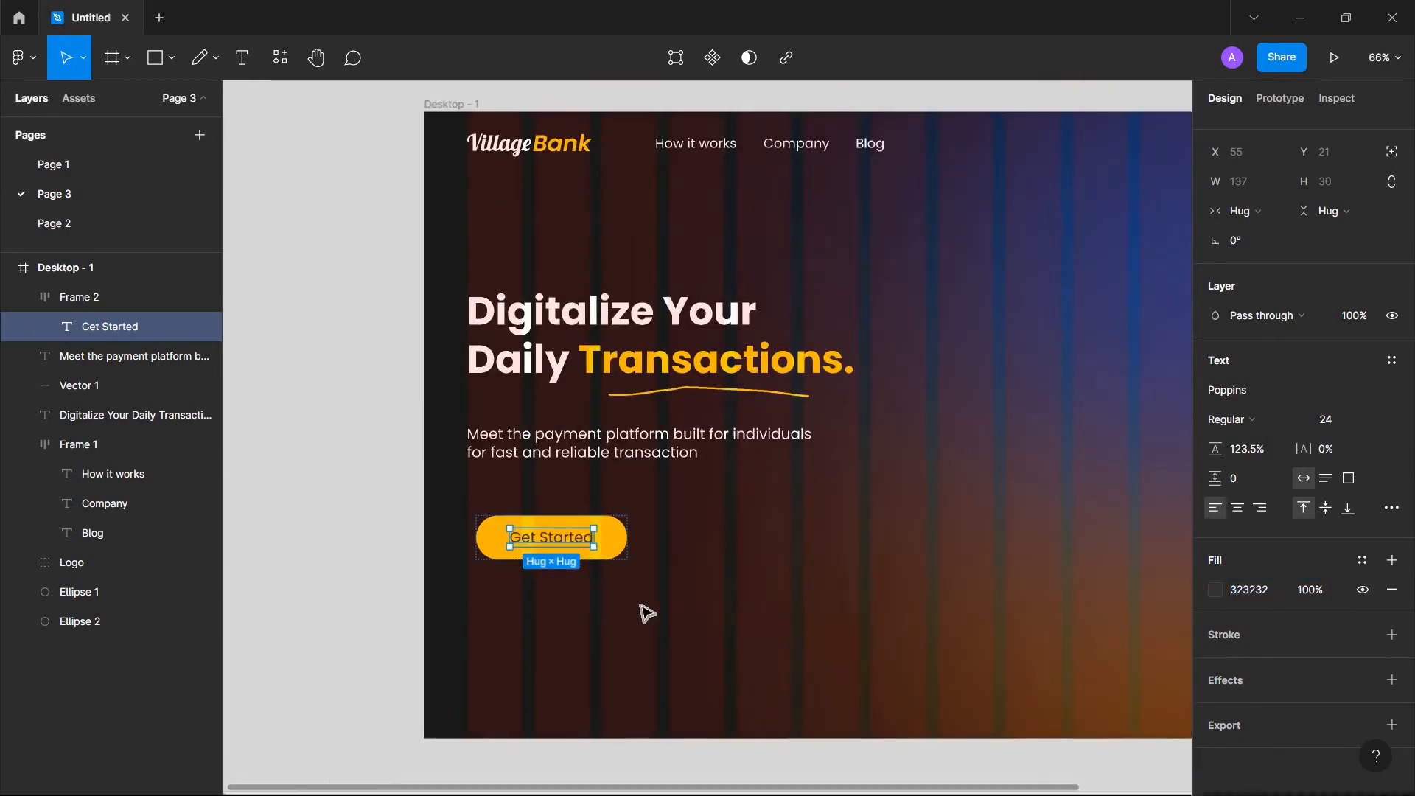
scroll(616, 593, "down", 1)
left_click(560, 569)
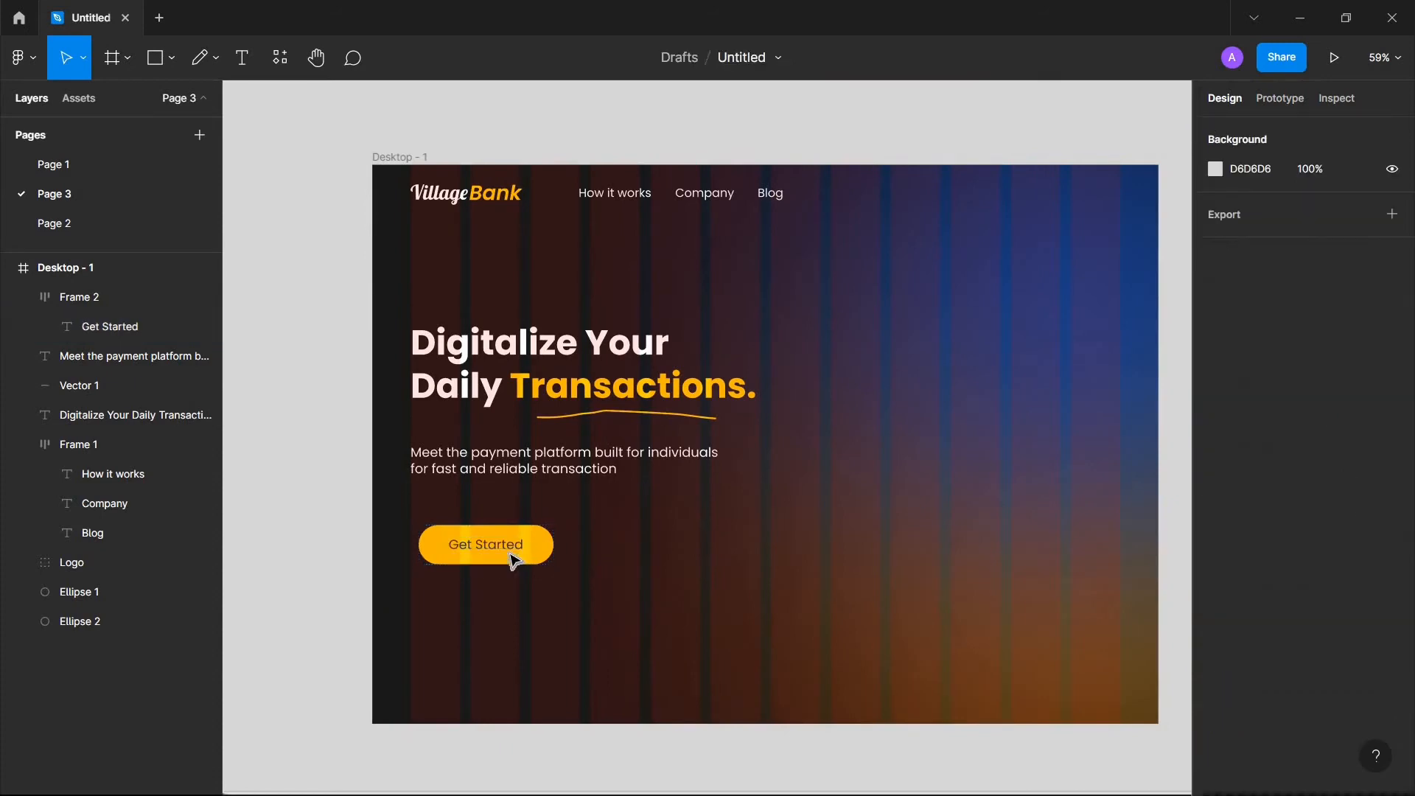
left_click(514, 553)
left_click_drag(507, 524, 505, 541)
Step: Add the text "Explore" beside the Get Started button and place it at X 355, Y 672, centered vertically on the button
scroll(507, 546, "up", 2)
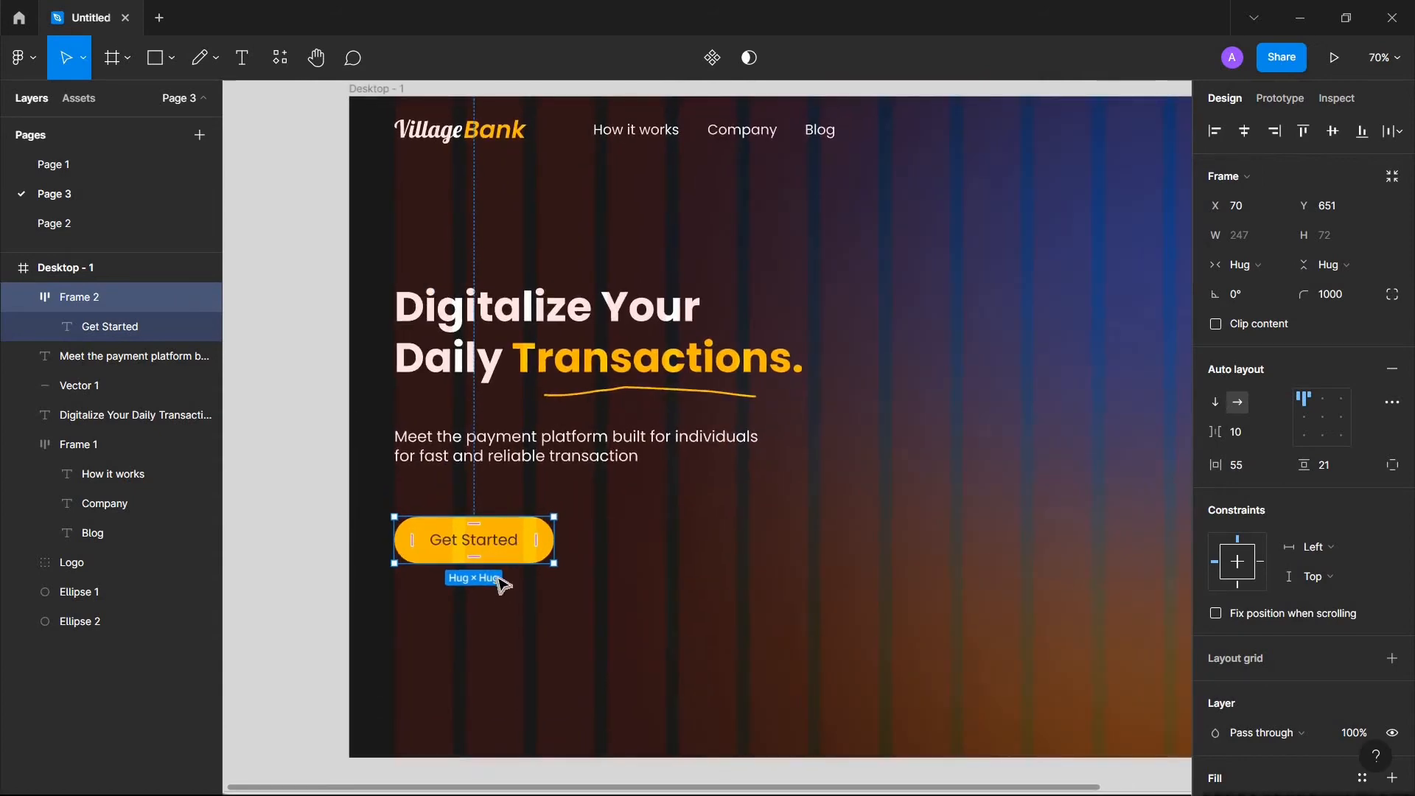
key("t")
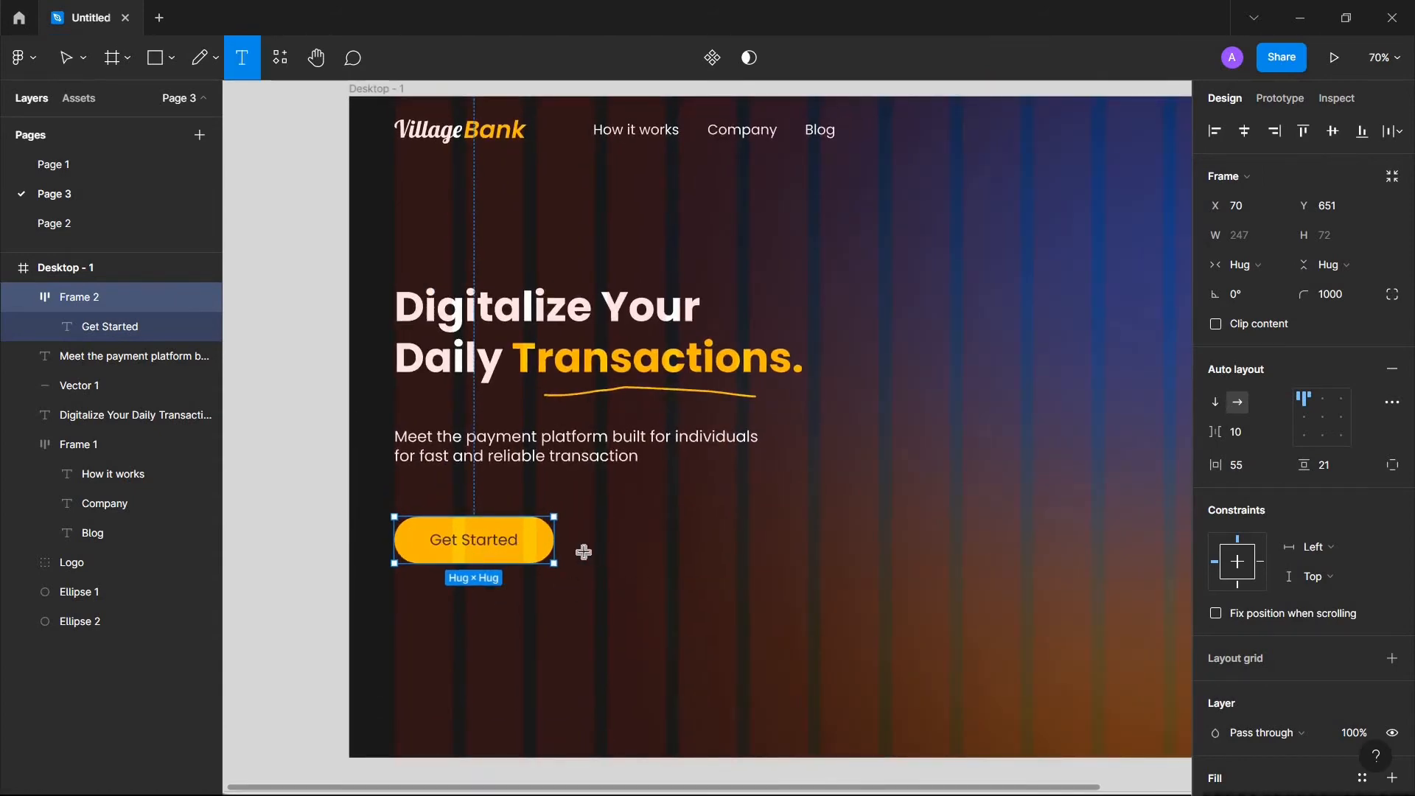
left_click(606, 536)
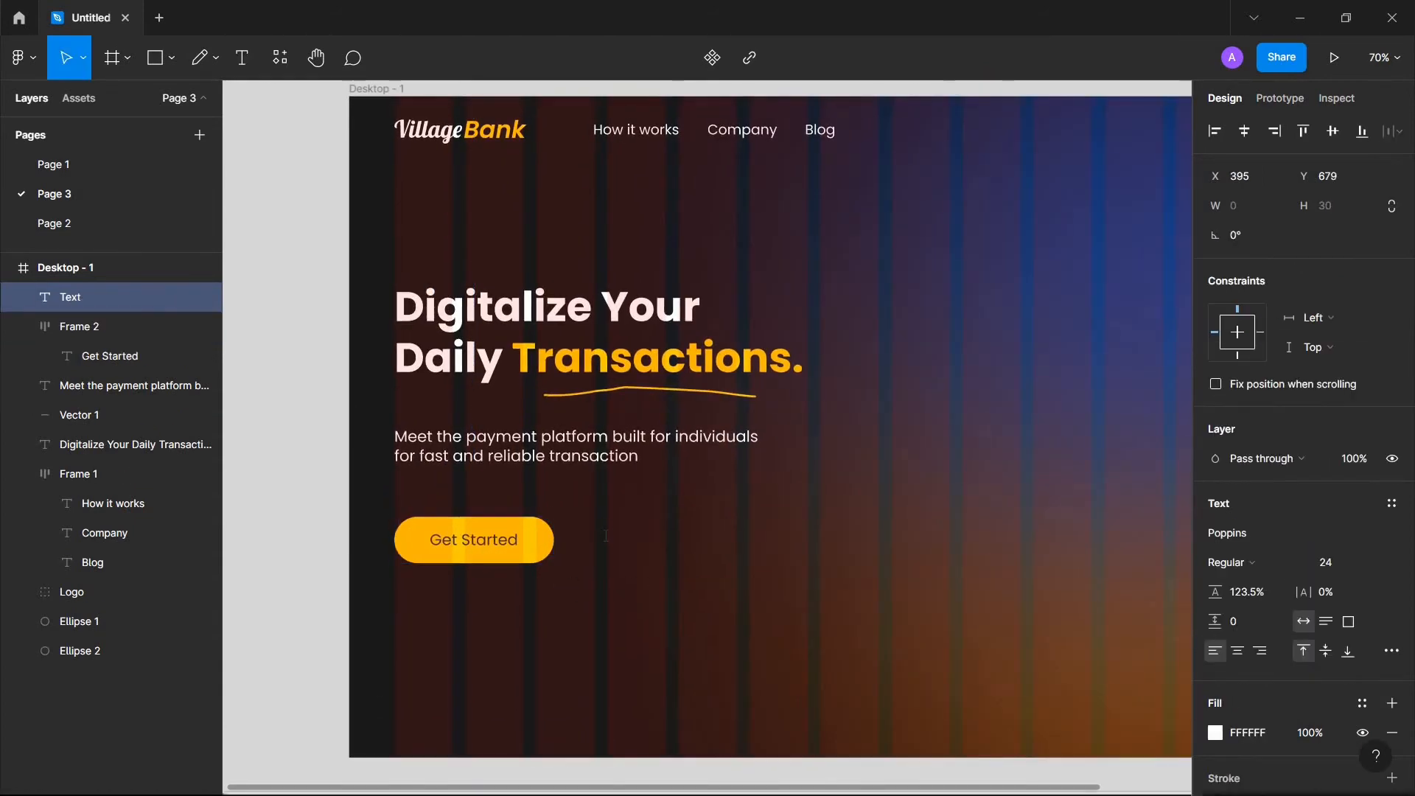
type("Explore")
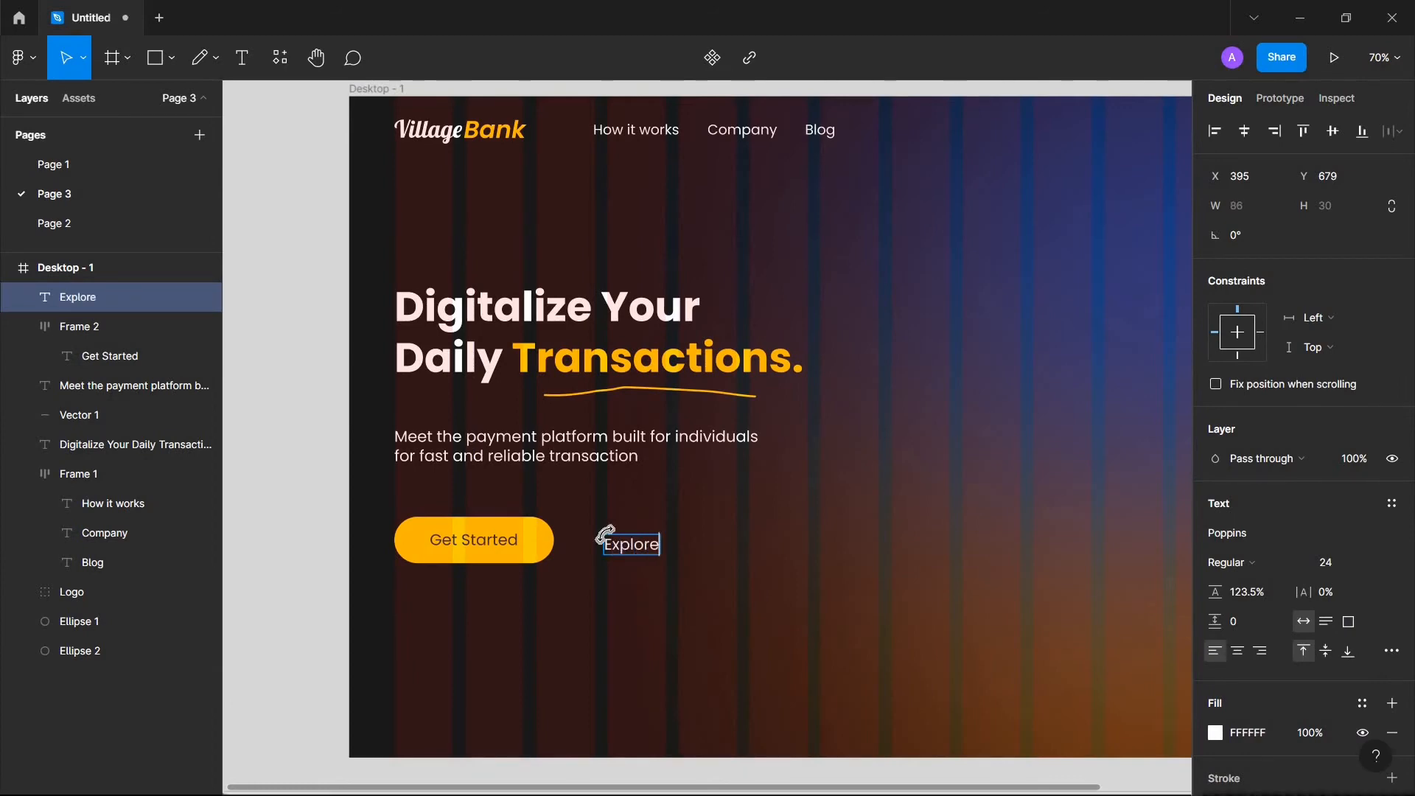
key("Escape")
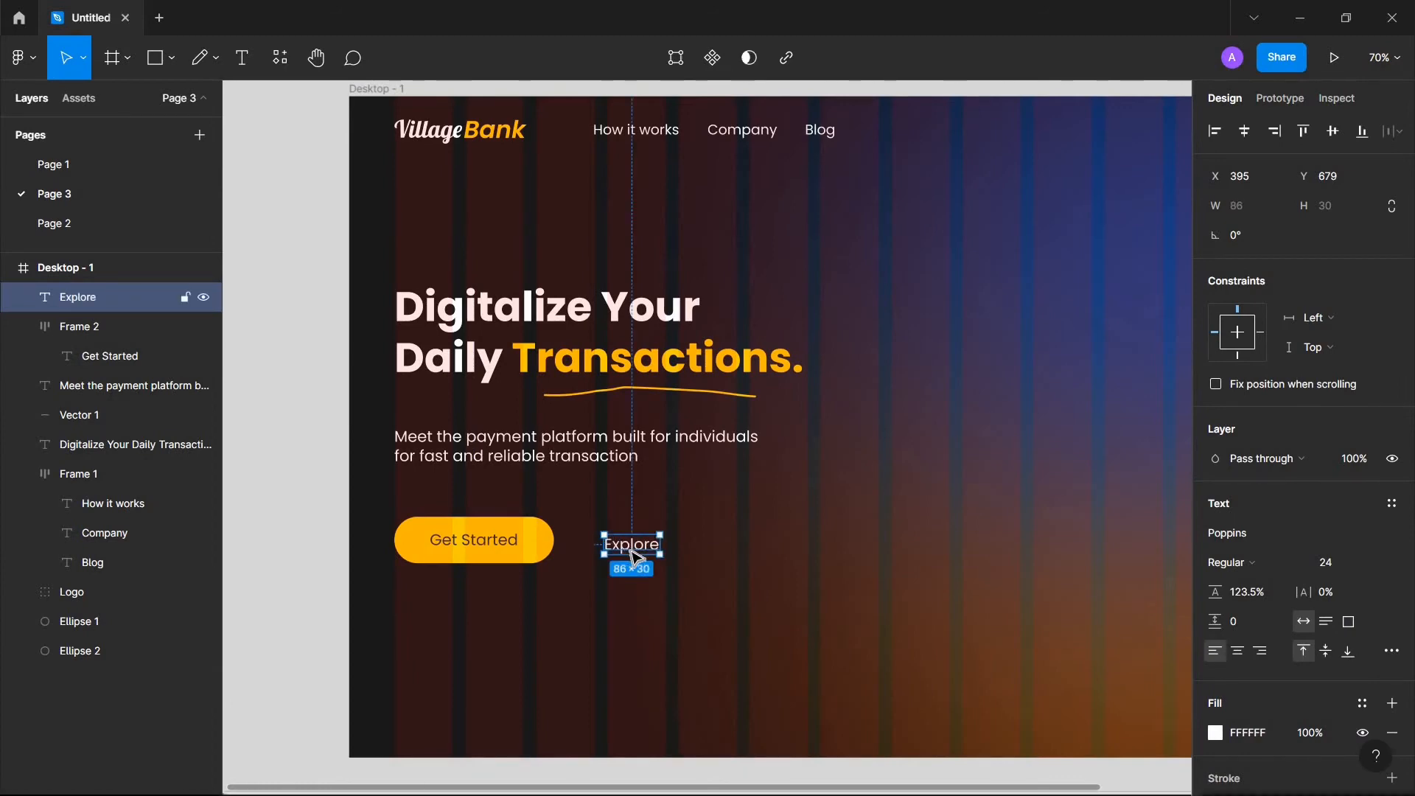
left_click_drag(635, 554, 608, 552)
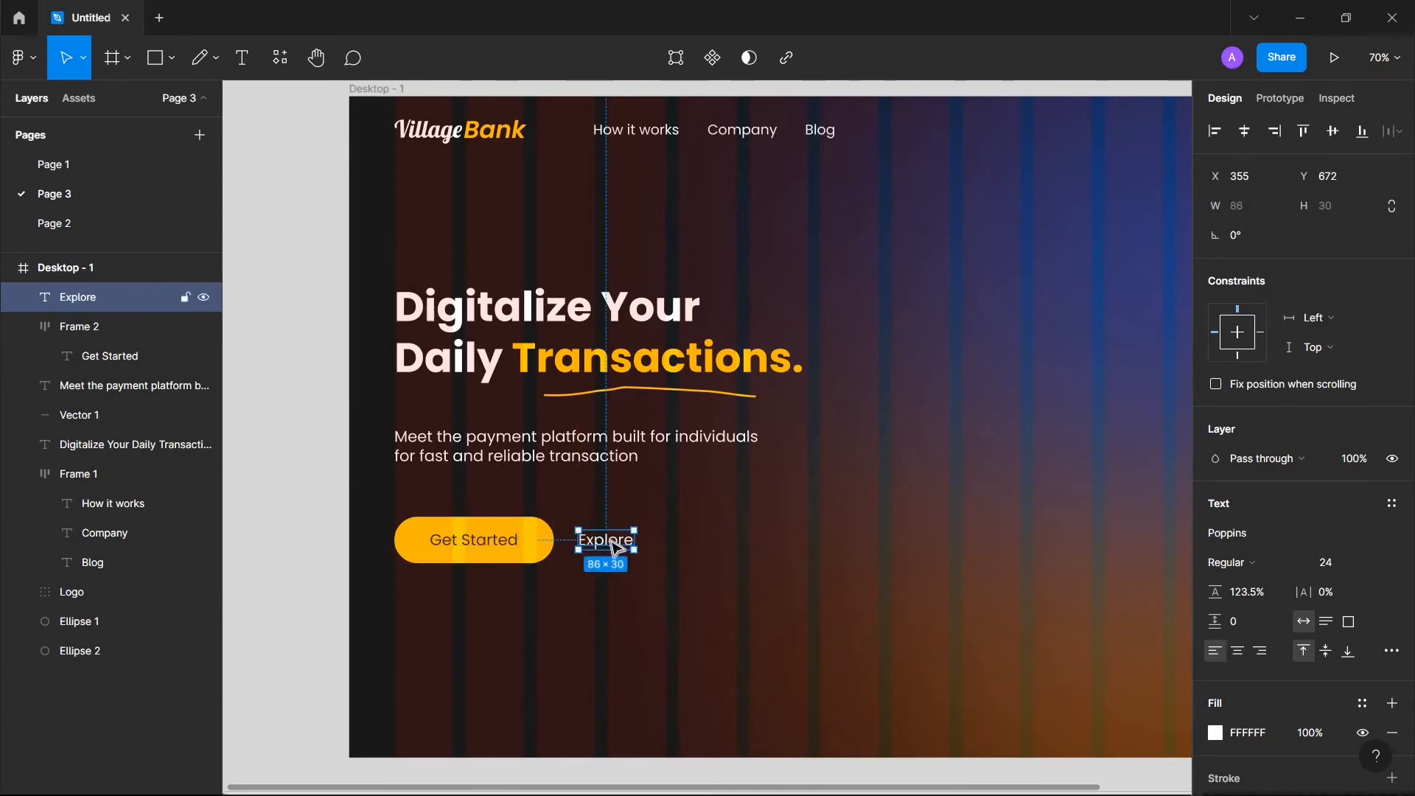
Step: Apply the underline decoration to the Explore text
scroll(595, 549, "up", 5)
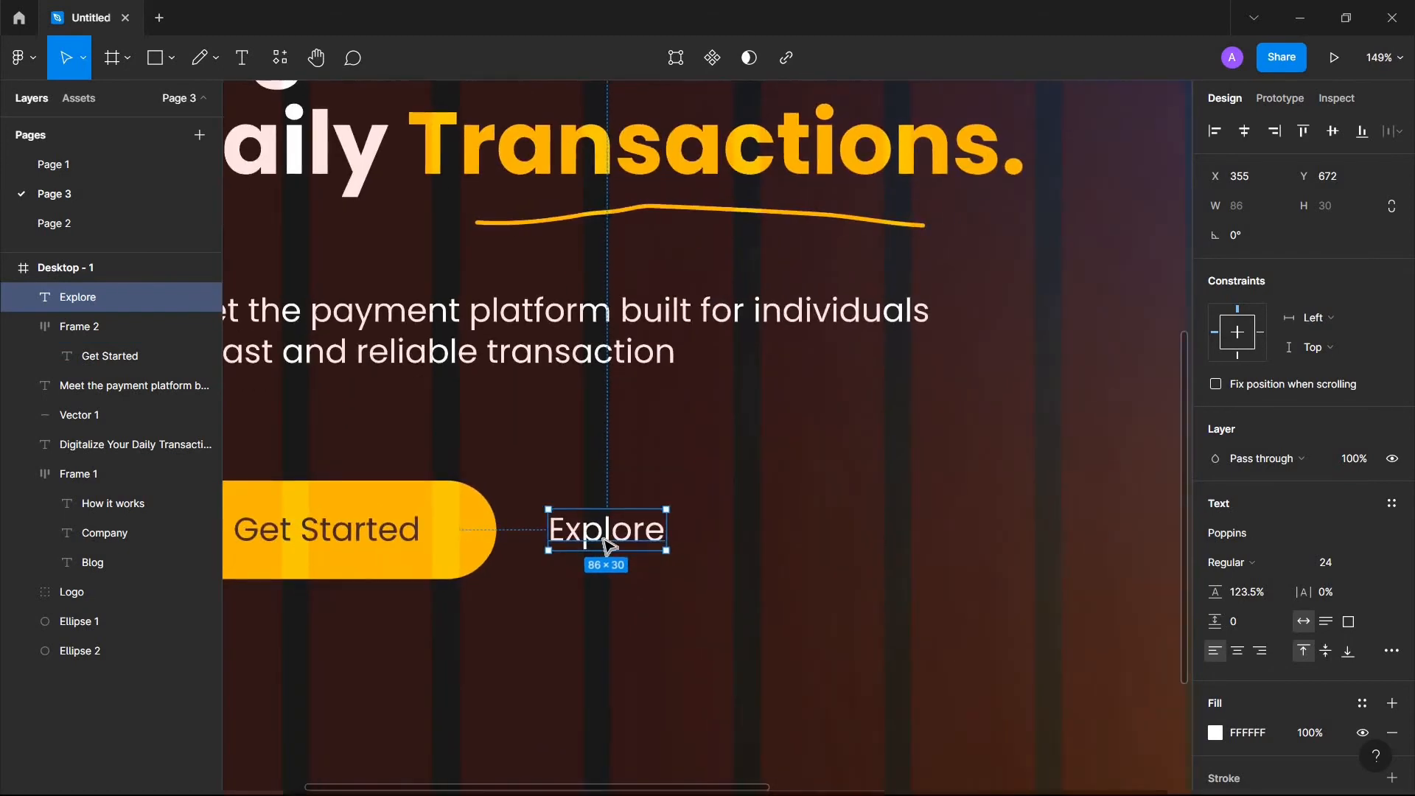
scroll(582, 557, "up", 3)
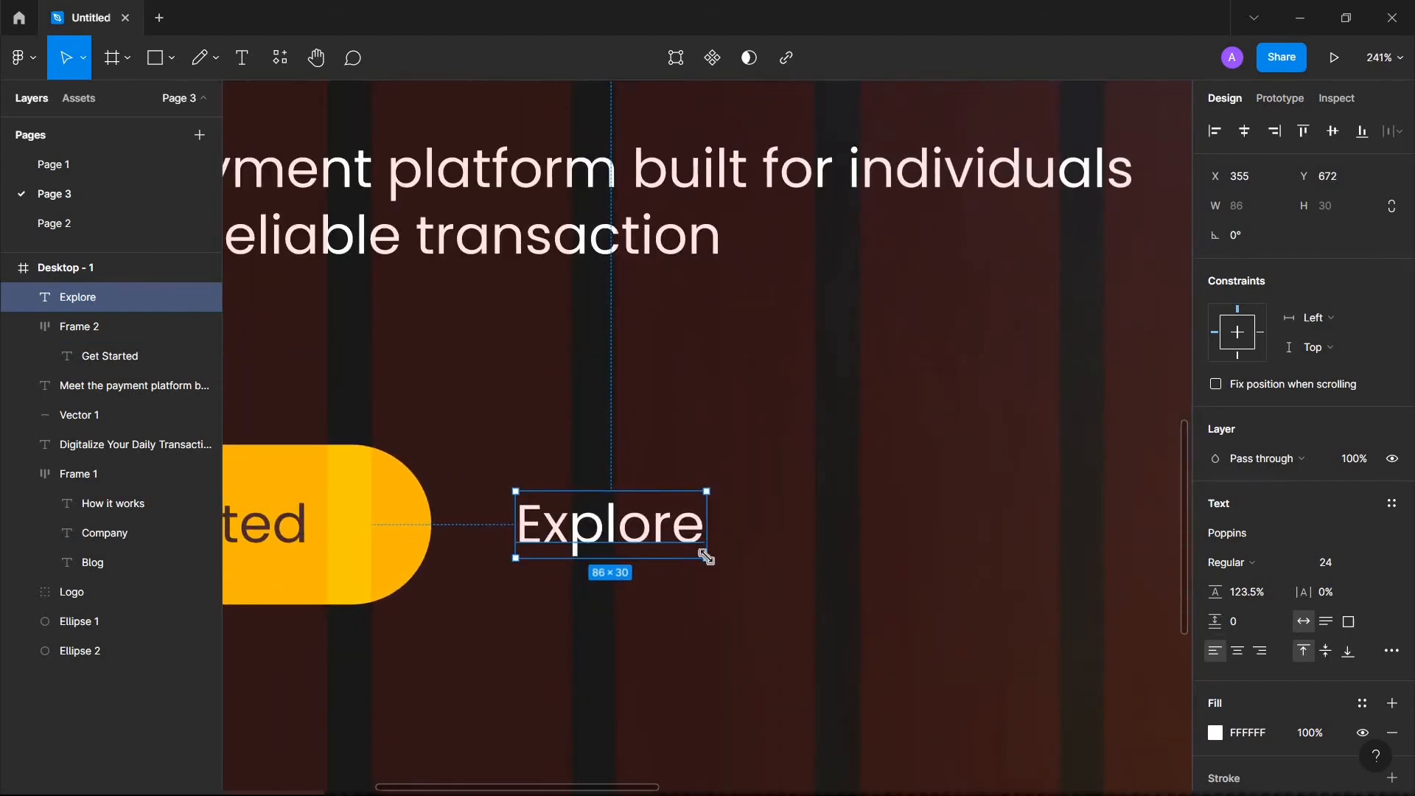
left_click(1390, 655)
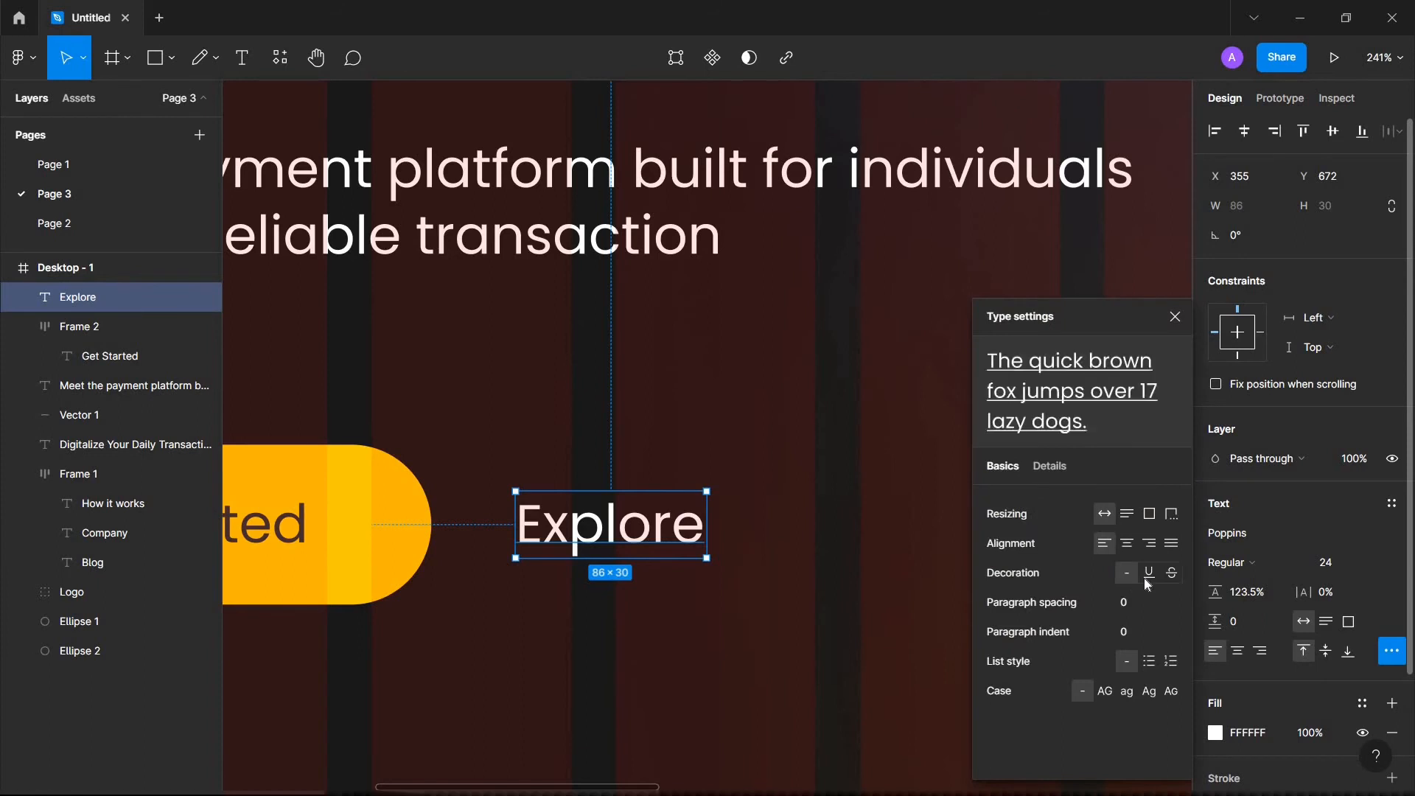
left_click(1147, 578)
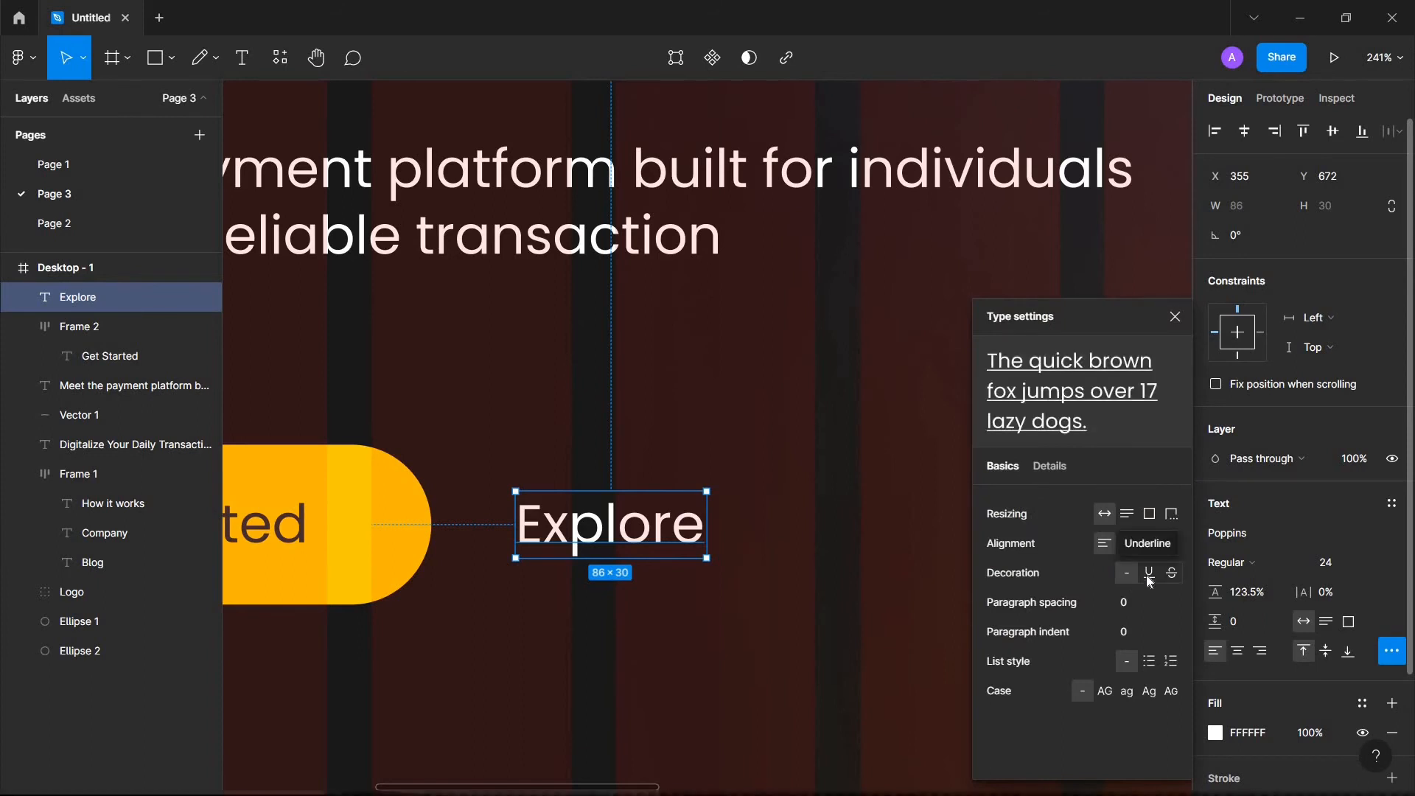
left_click(1148, 574)
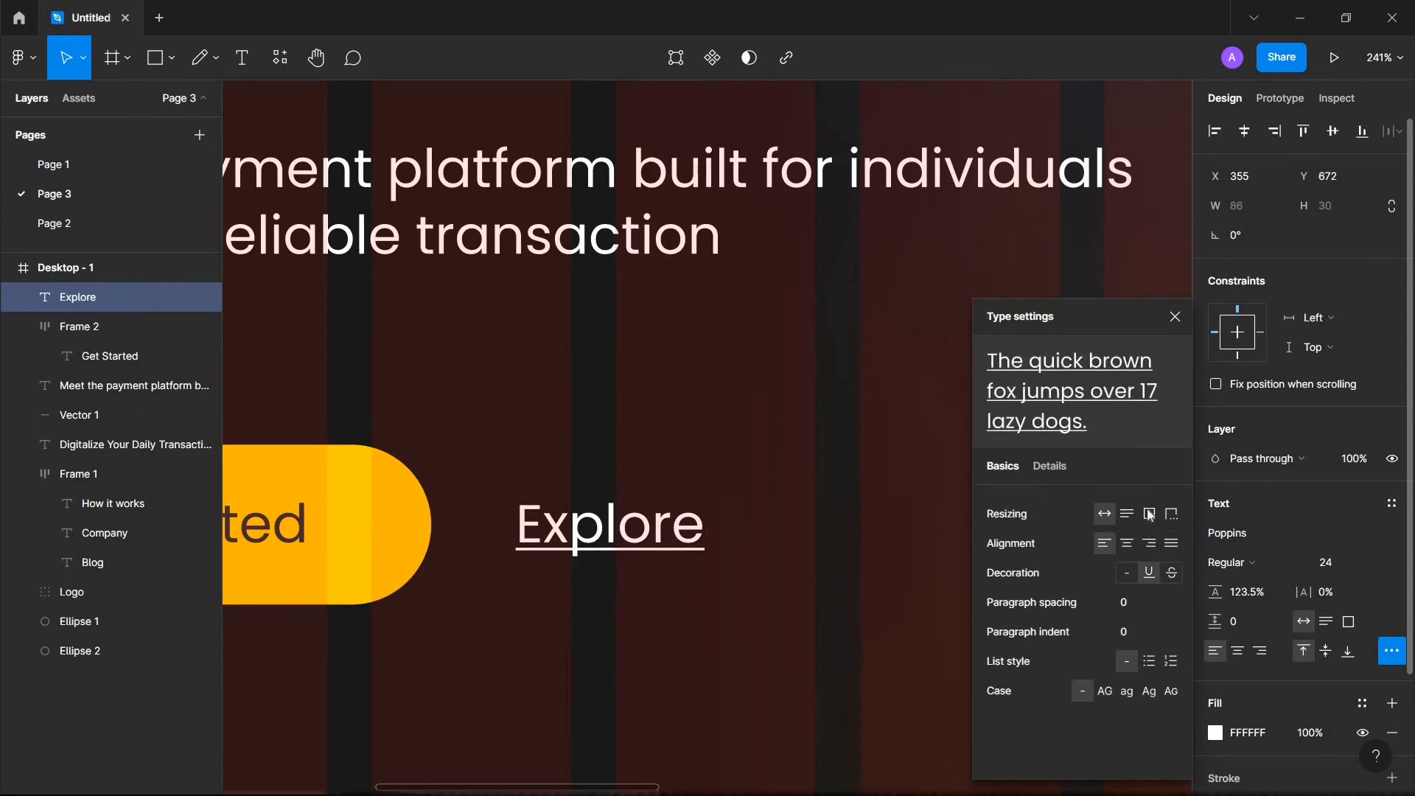
left_click(1175, 318)
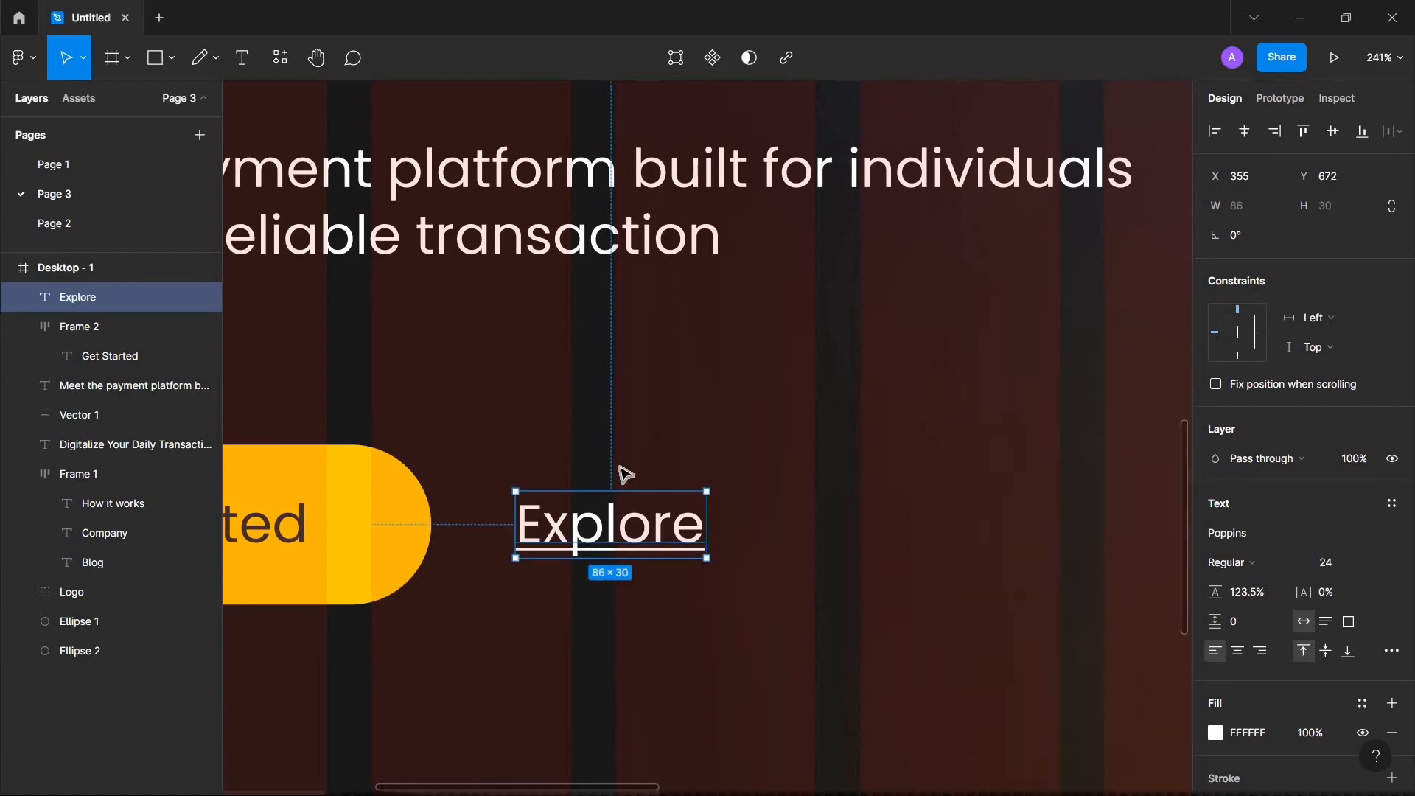
scroll(625, 474, "down", 10)
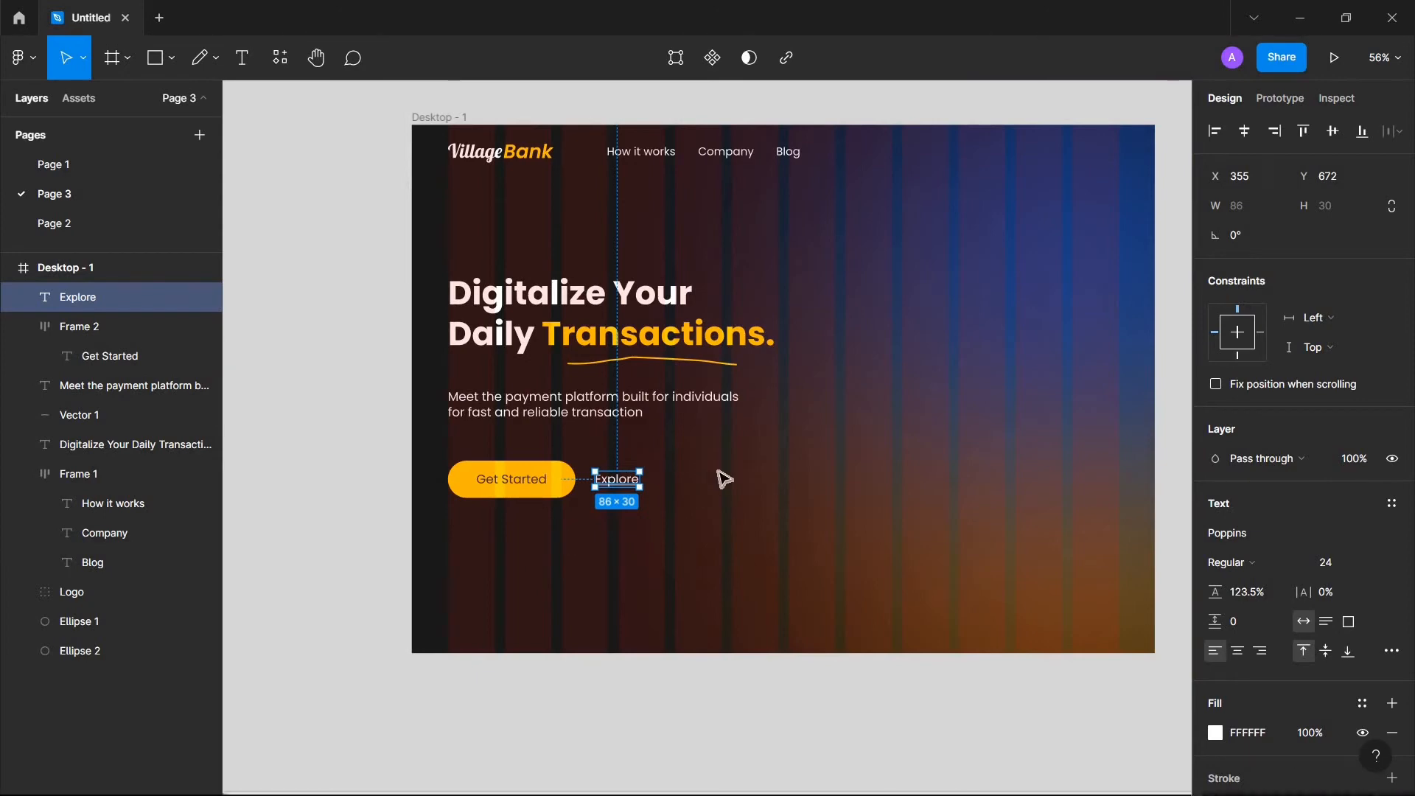
Step: Paste the phone mockup image and move it onto the hero's right half at X -205, Y -295.88
scroll(787, 405, "right", 3)
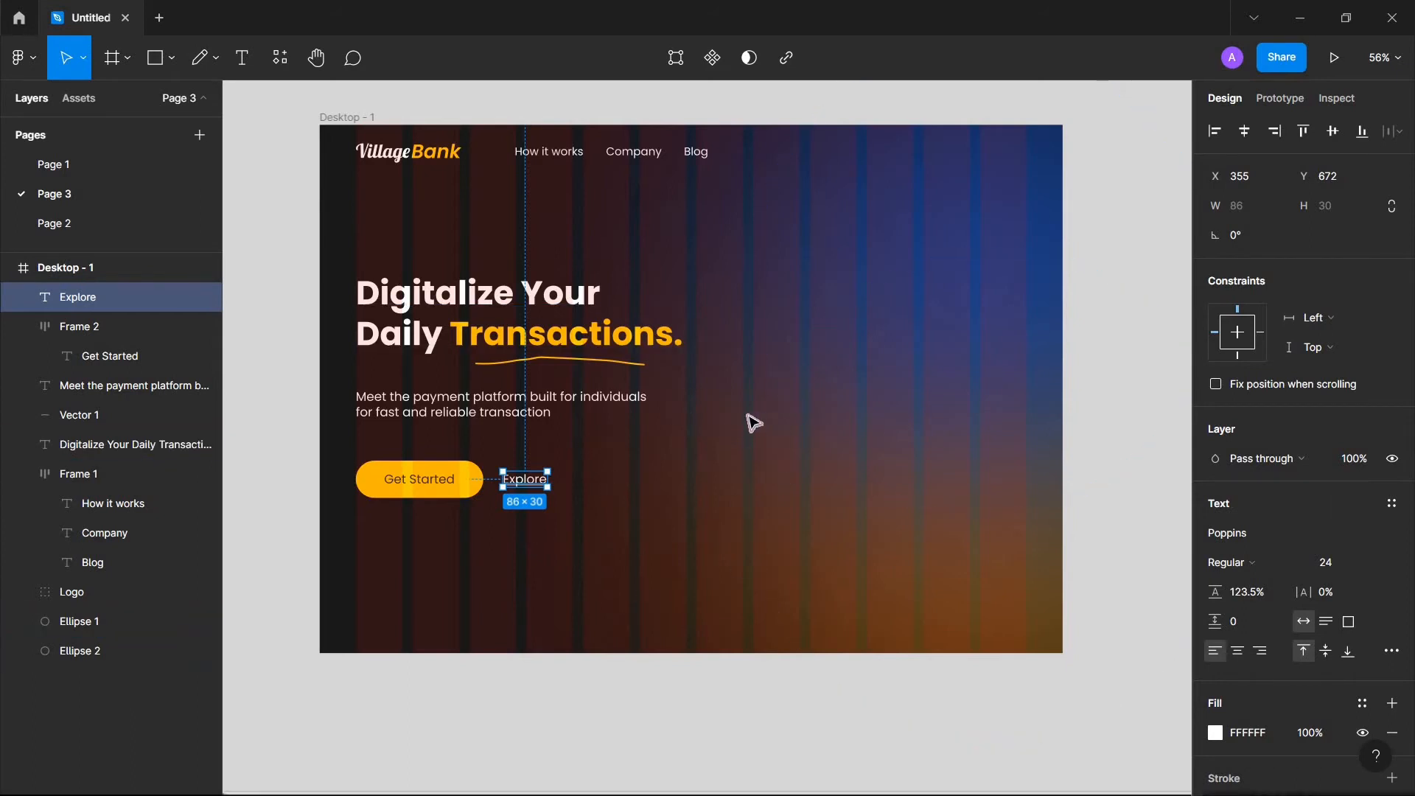
scroll(753, 422, "left", 3)
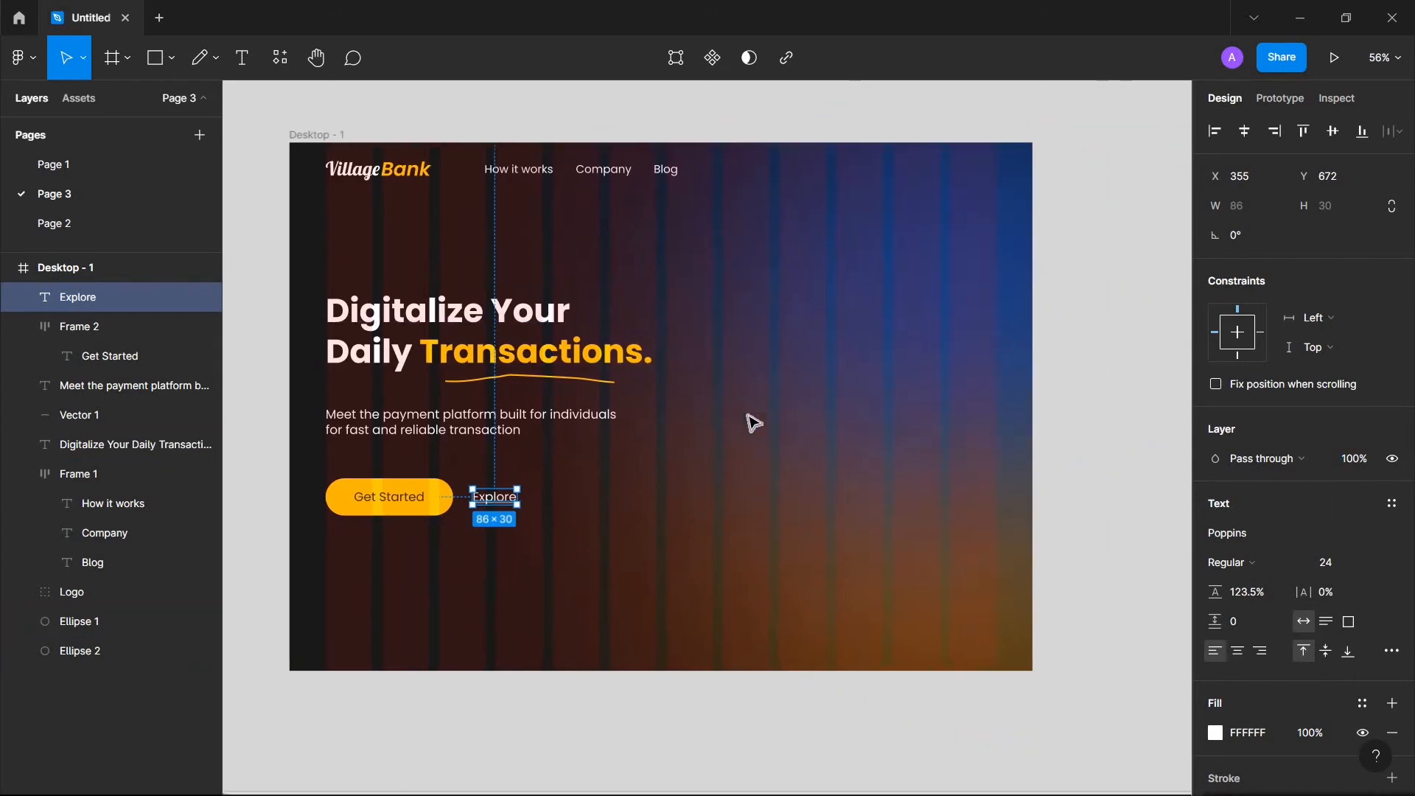
scroll(753, 422, "up", 2)
scroll(753, 422, "right", 2)
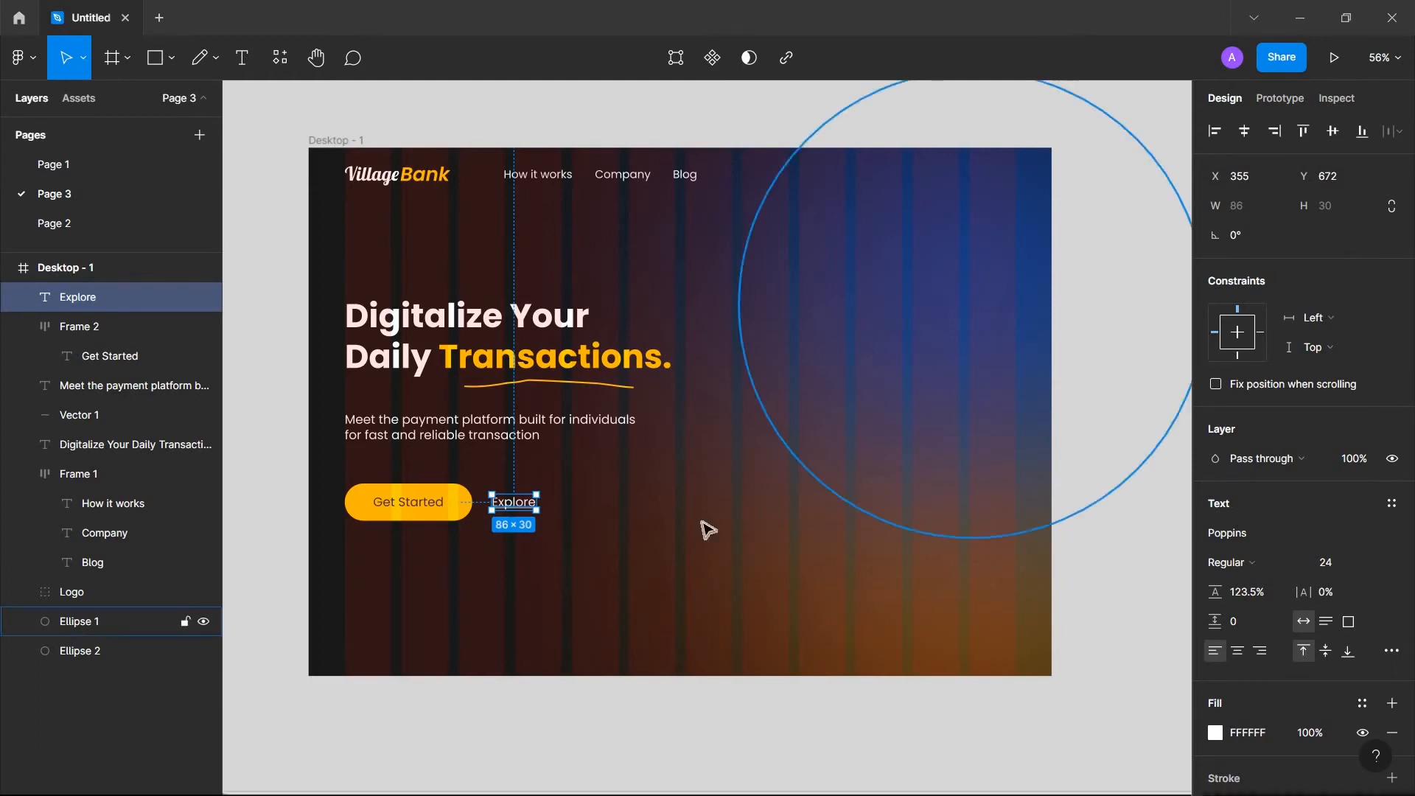
left_click(676, 542)
key("ctrl+v")
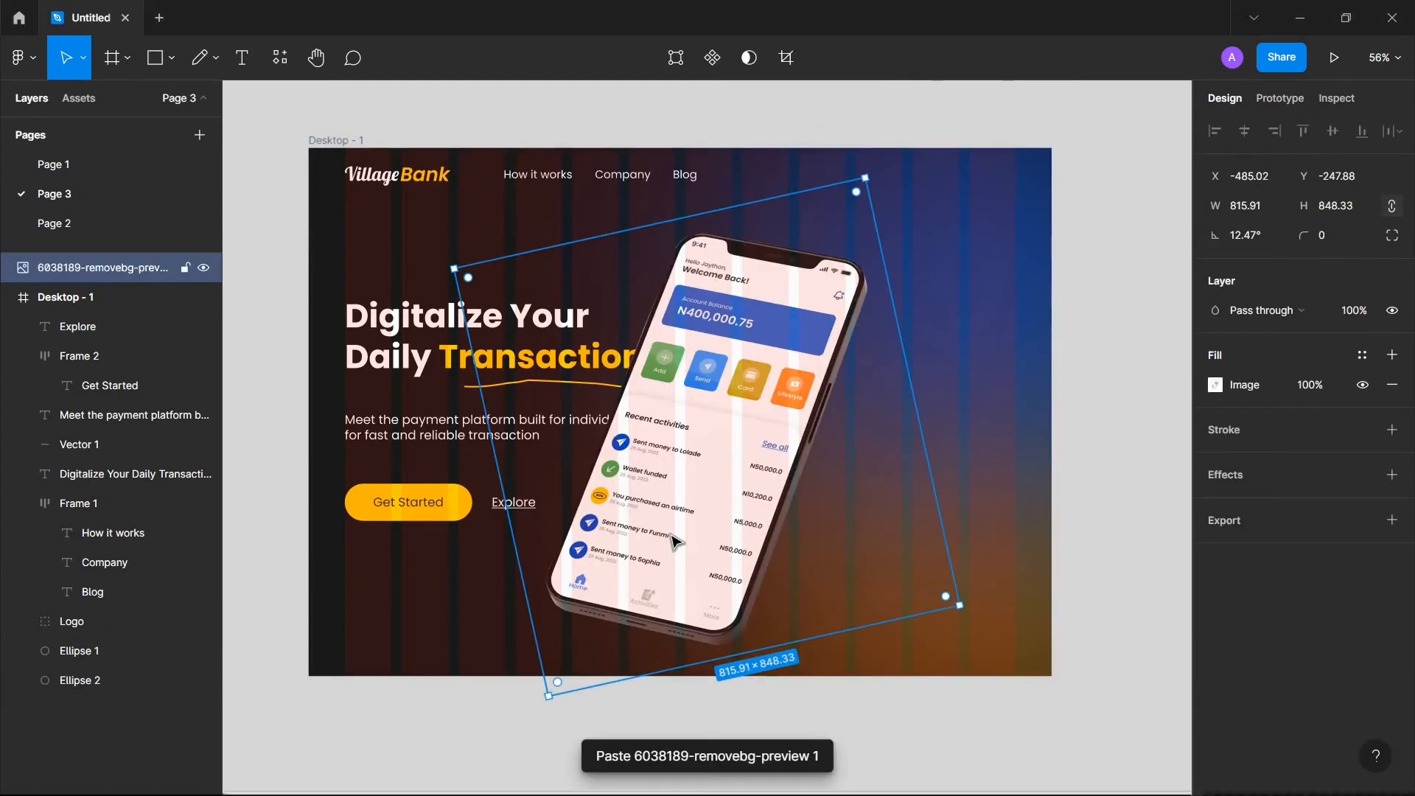
left_click_drag(727, 467, 837, 446)
Step: Enlarge the phone mockup to about 865 × 899, rotate it to 13.39°, and place it at X -255, Y -269.71
scroll(836, 447, "up", 5)
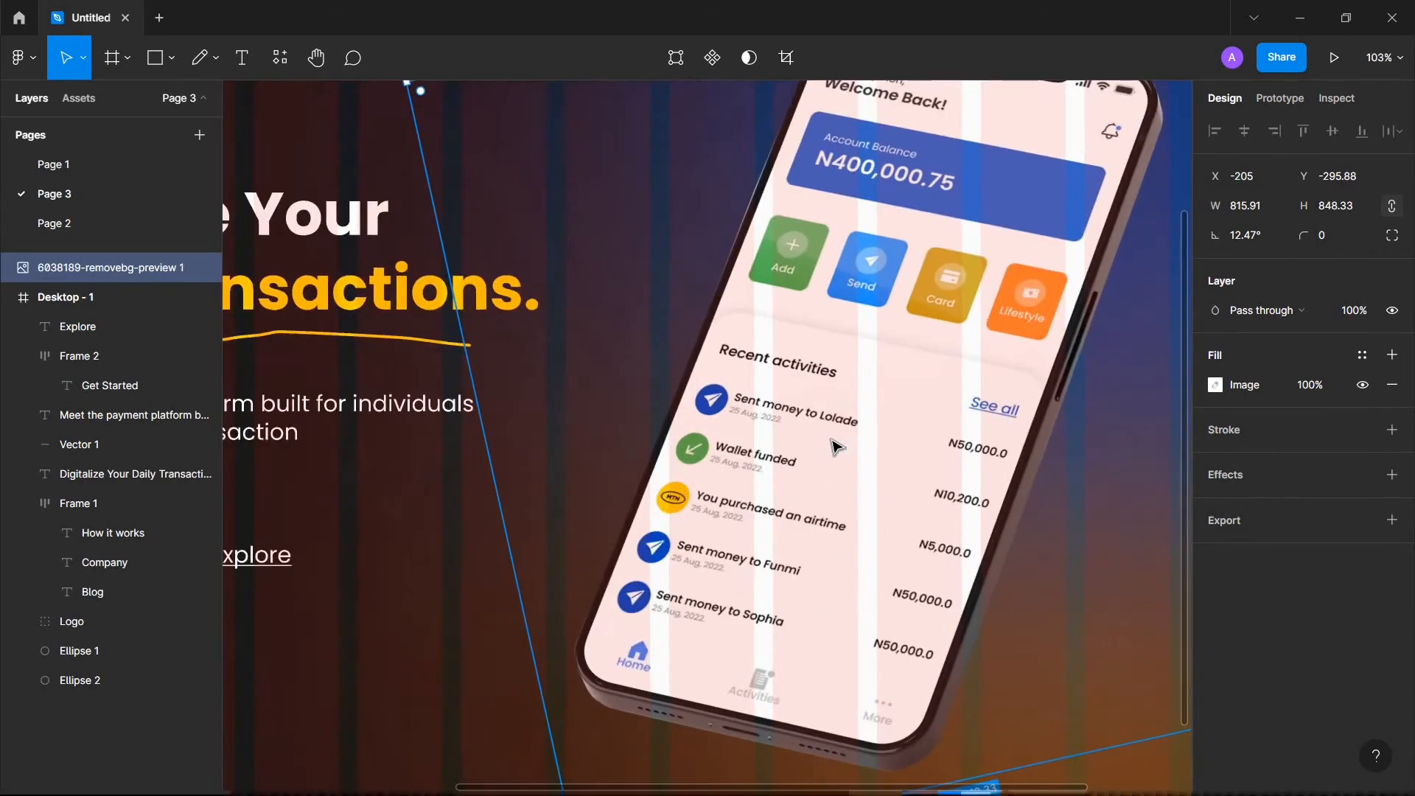
scroll(810, 441, "down", 4)
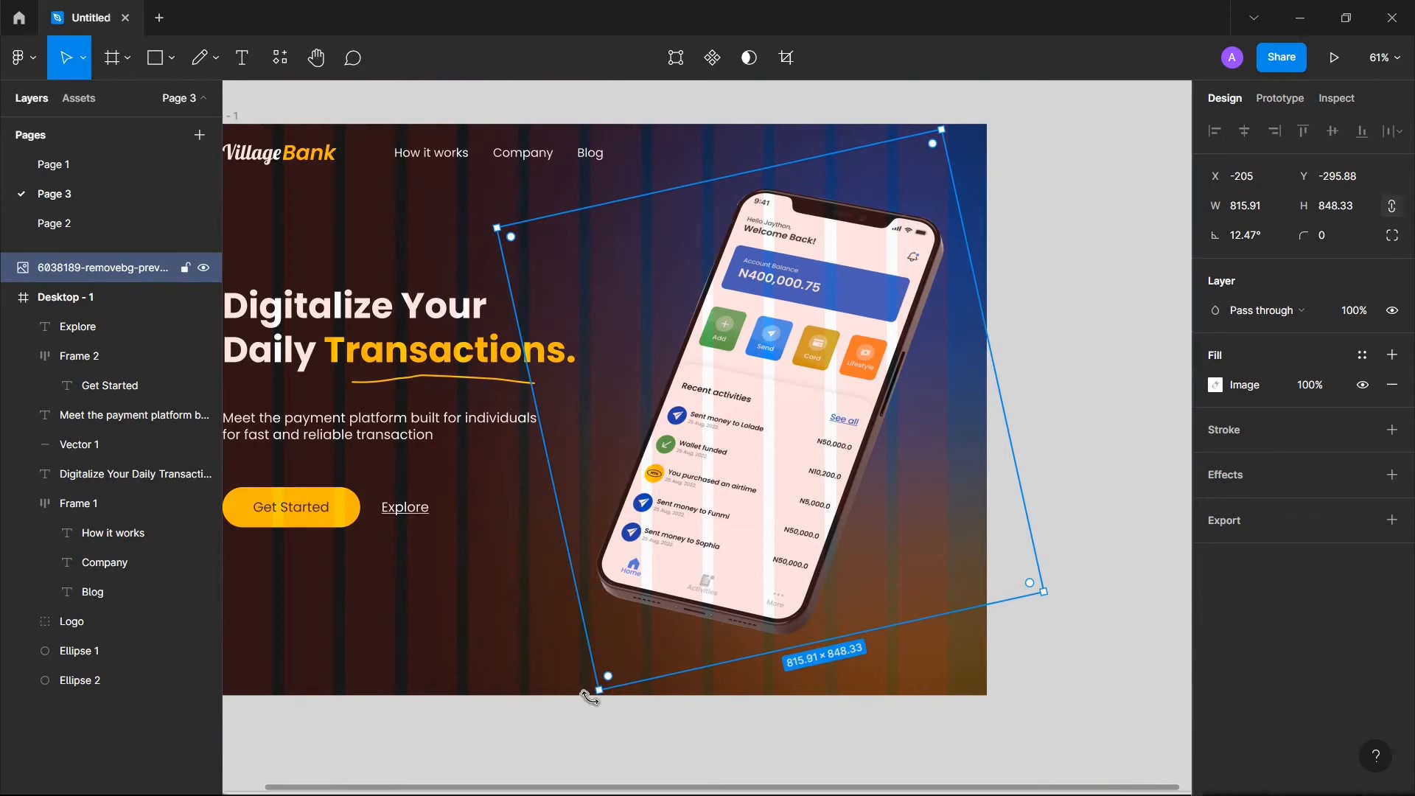
mouse_move(593, 709)
left_mouse_down()
mouse_move(593, 688)
mouse_move(603, 700)
mouse_move(581, 697)
mouse_move(584, 726)
left_mouse_up()
left_click_drag(703, 564, 707, 560)
scroll(515, 676, "down", 3)
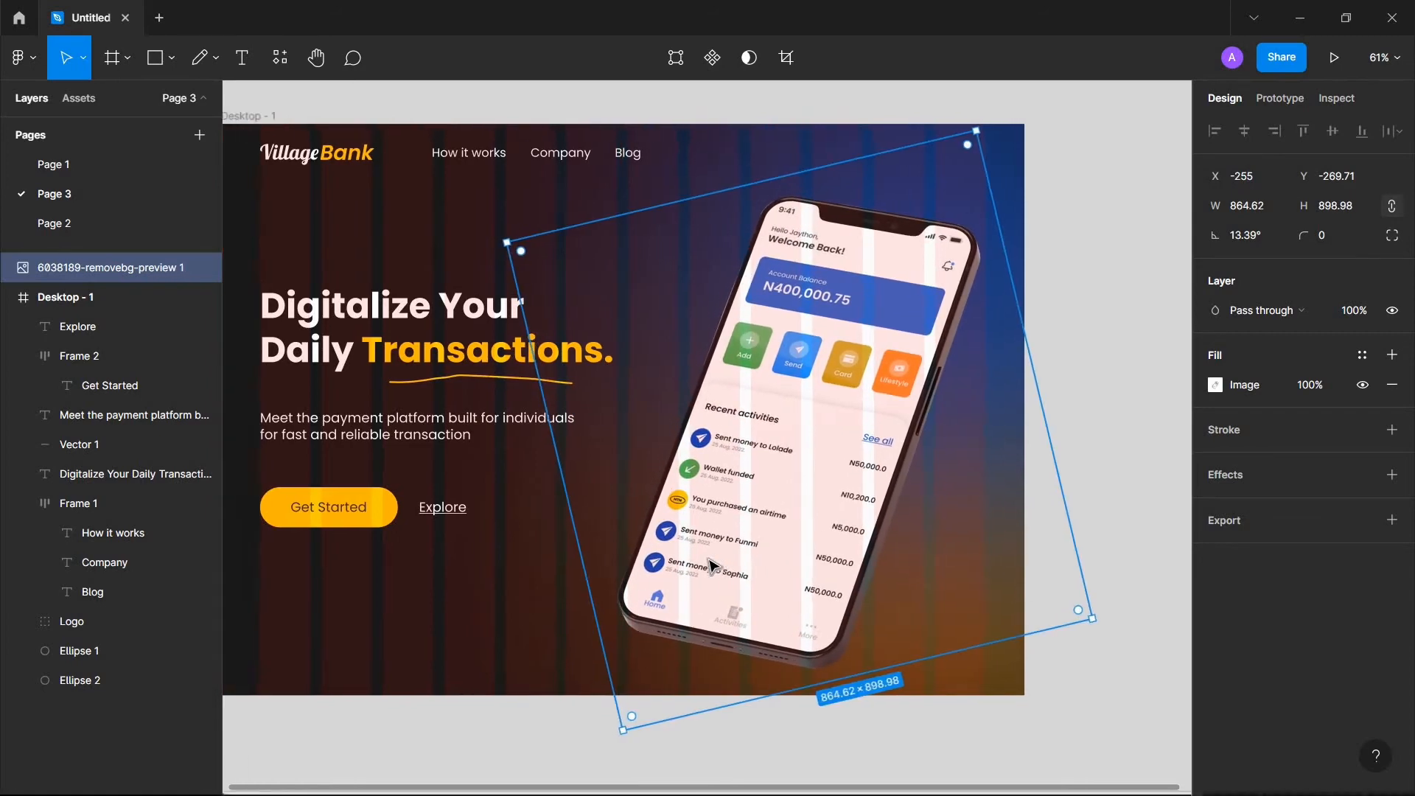
left_click(411, 710)
scroll(411, 710, "up", 3)
scroll(472, 582, "down", 2)
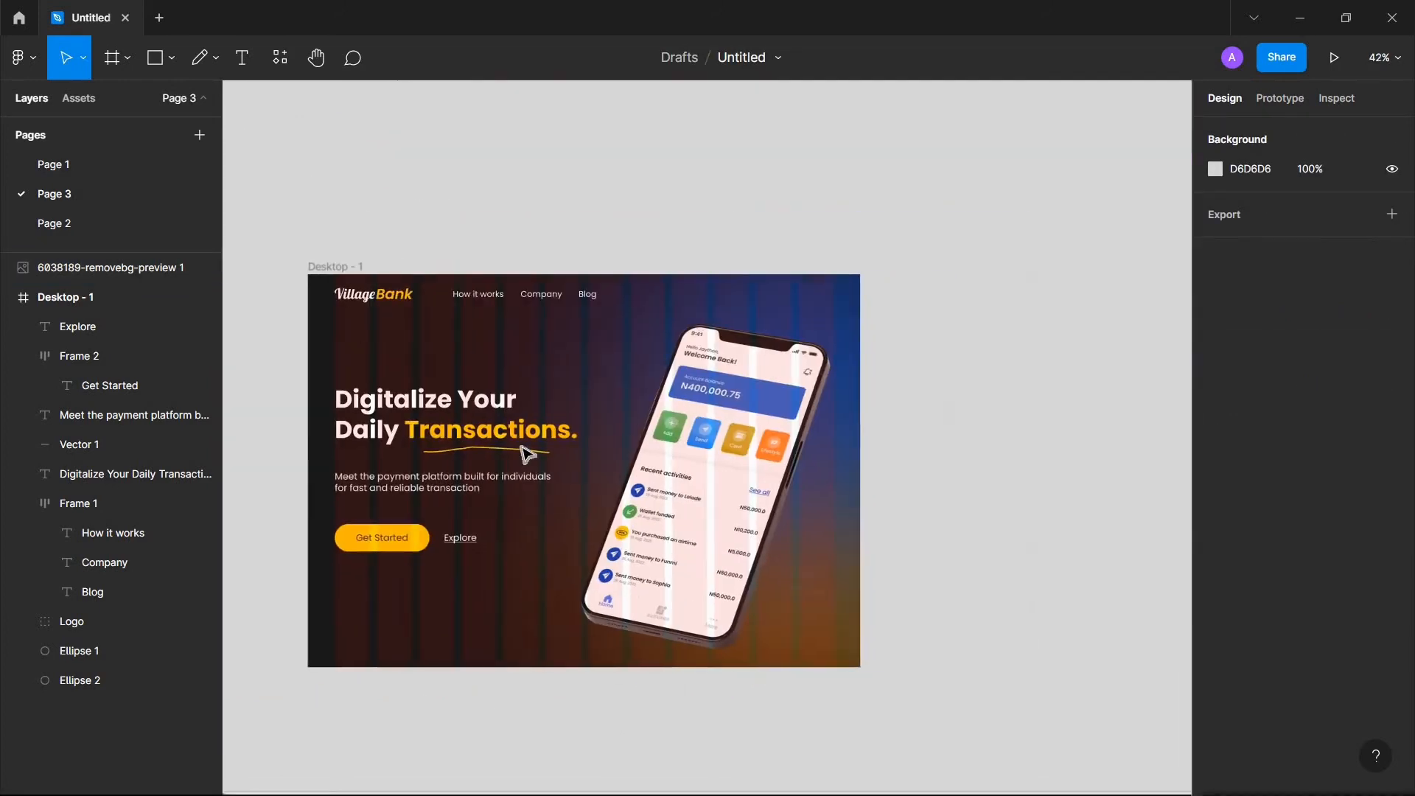
left_click(578, 376)
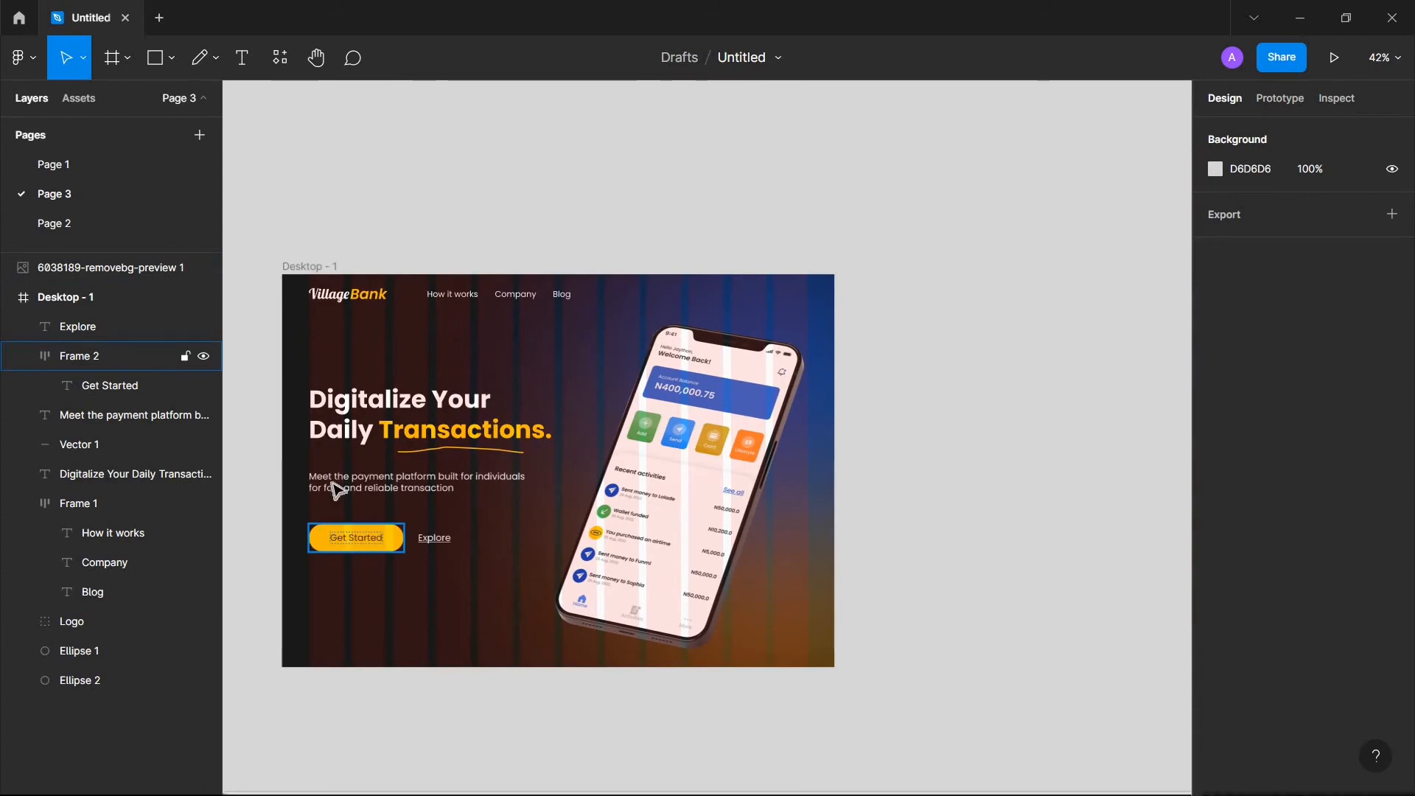
Step: Duplicate the Get Started button and move the copy to the far end of the navigation row at X 1123, Y 23
left_click(357, 539)
scroll(365, 549, "up", 5)
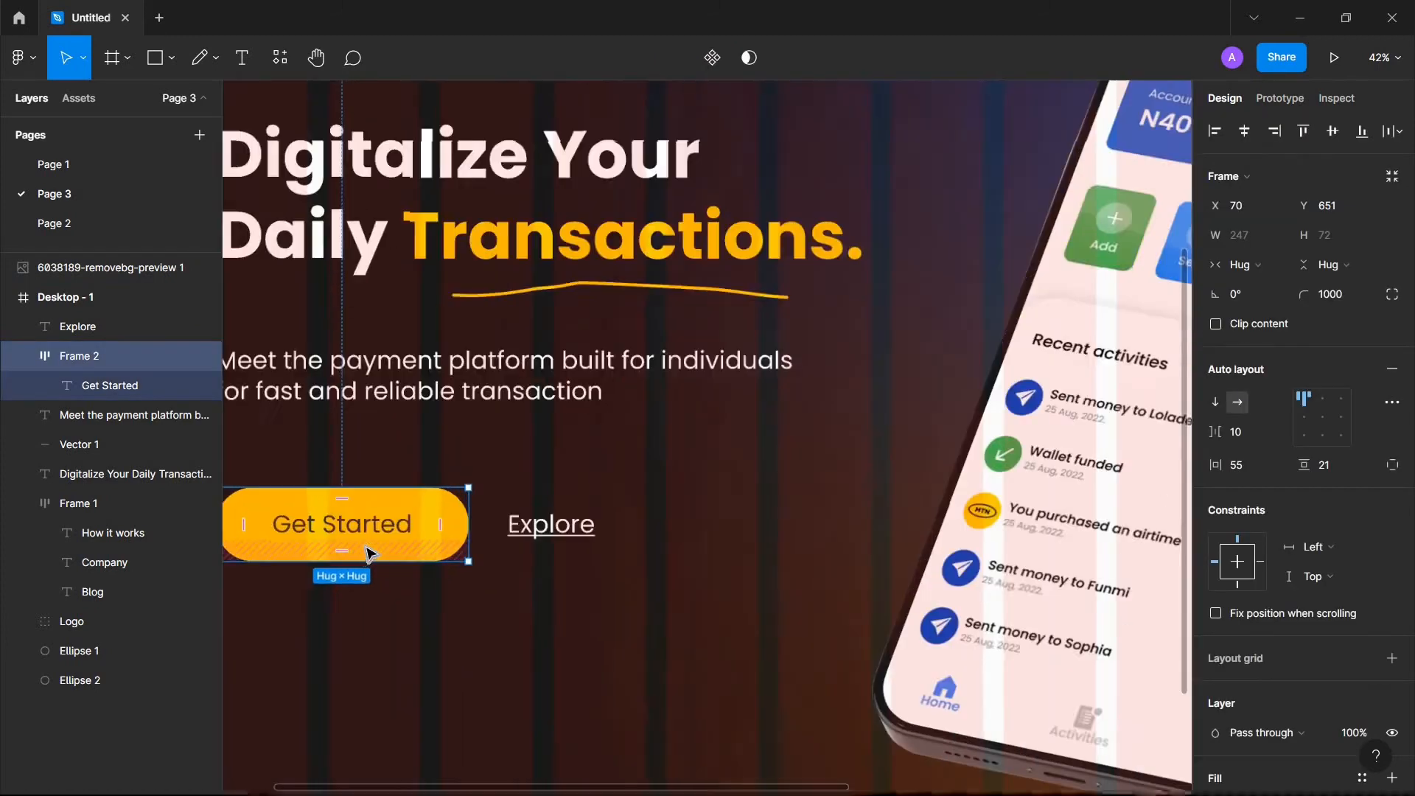
scroll(367, 551, "left", 3)
scroll(401, 534, "down", 3)
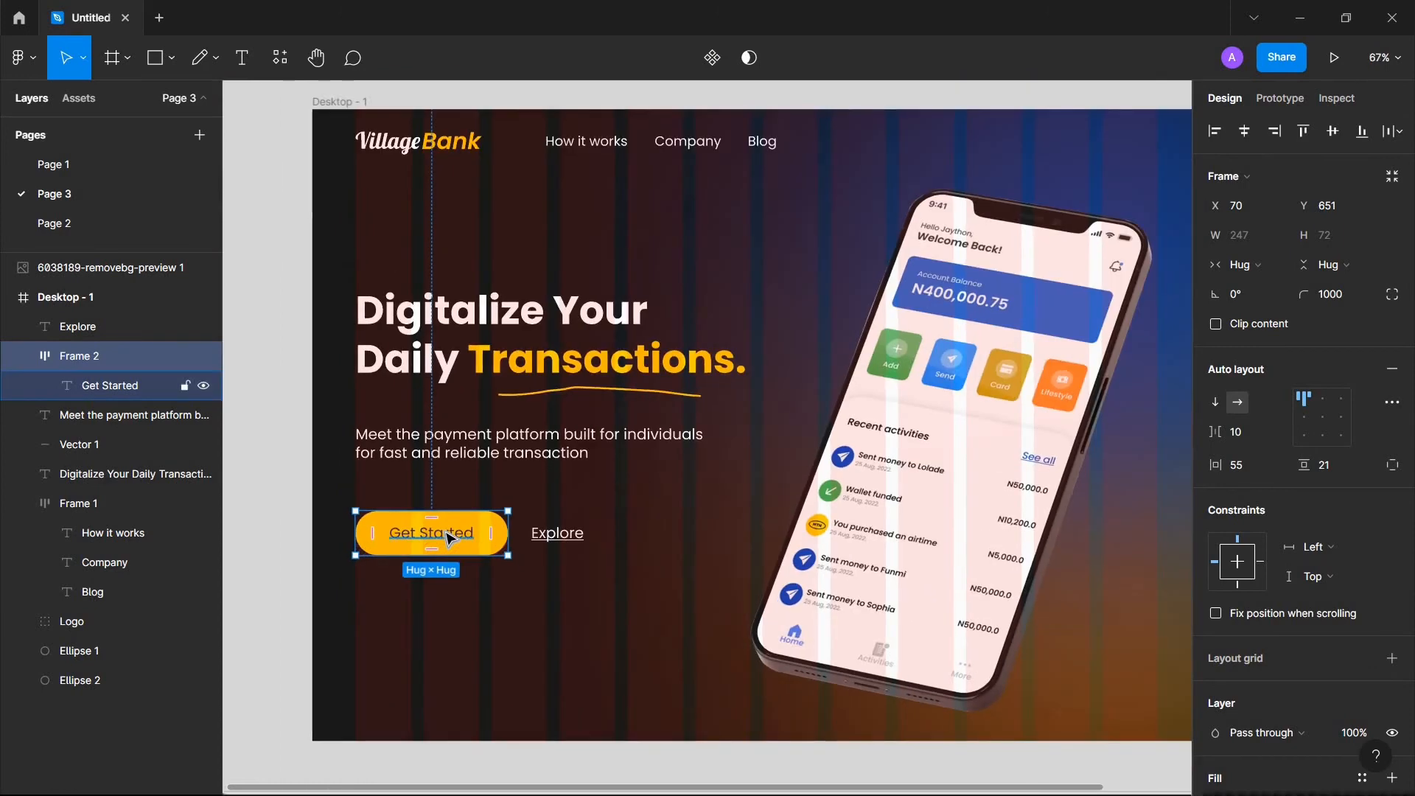
key("ctrl+d")
left_click_drag(471, 538, 590, 638)
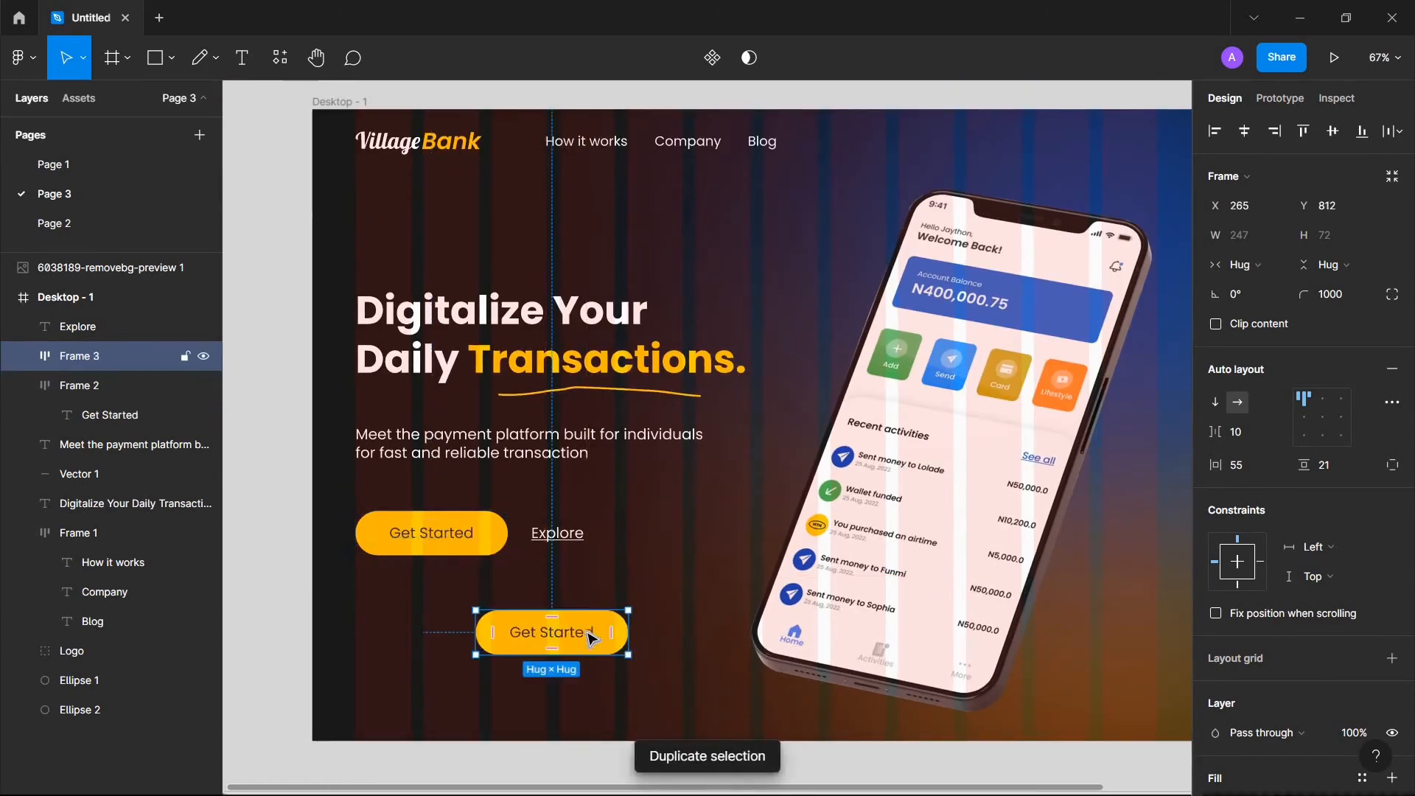
scroll(590, 638, "down", 5)
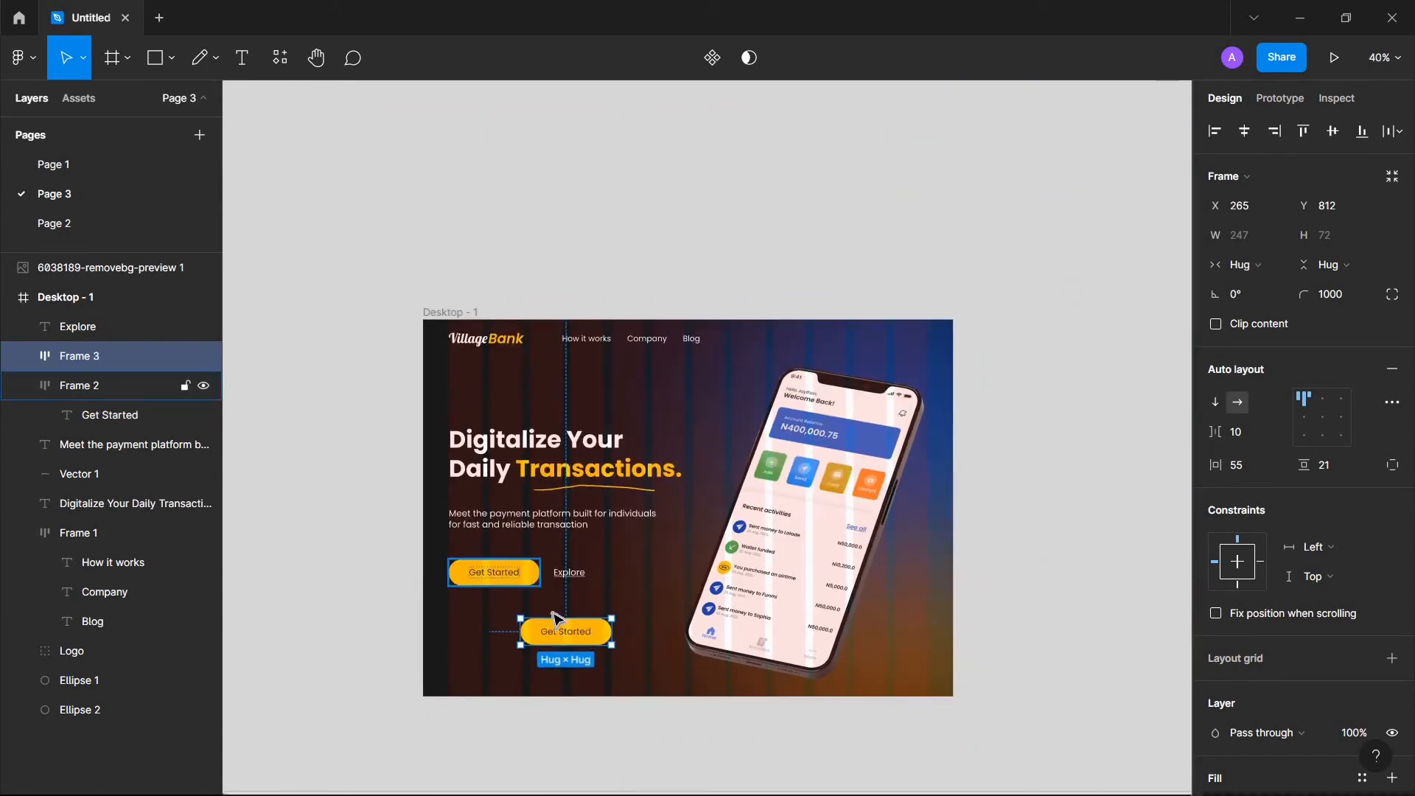
left_click_drag(572, 633, 888, 343)
scroll(877, 345, "up", 10)
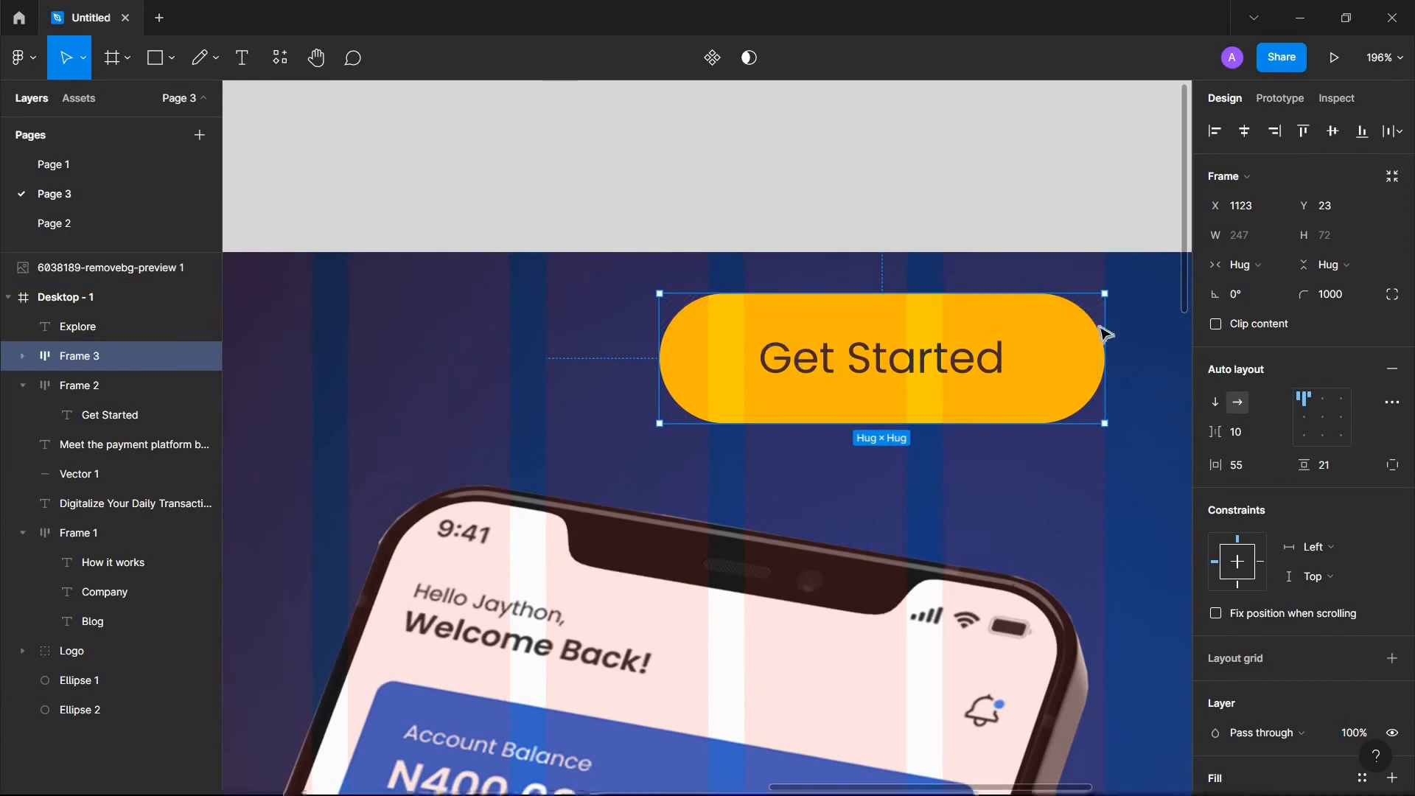
left_click_drag(1108, 292, 980, 336)
key("ctrl+z")
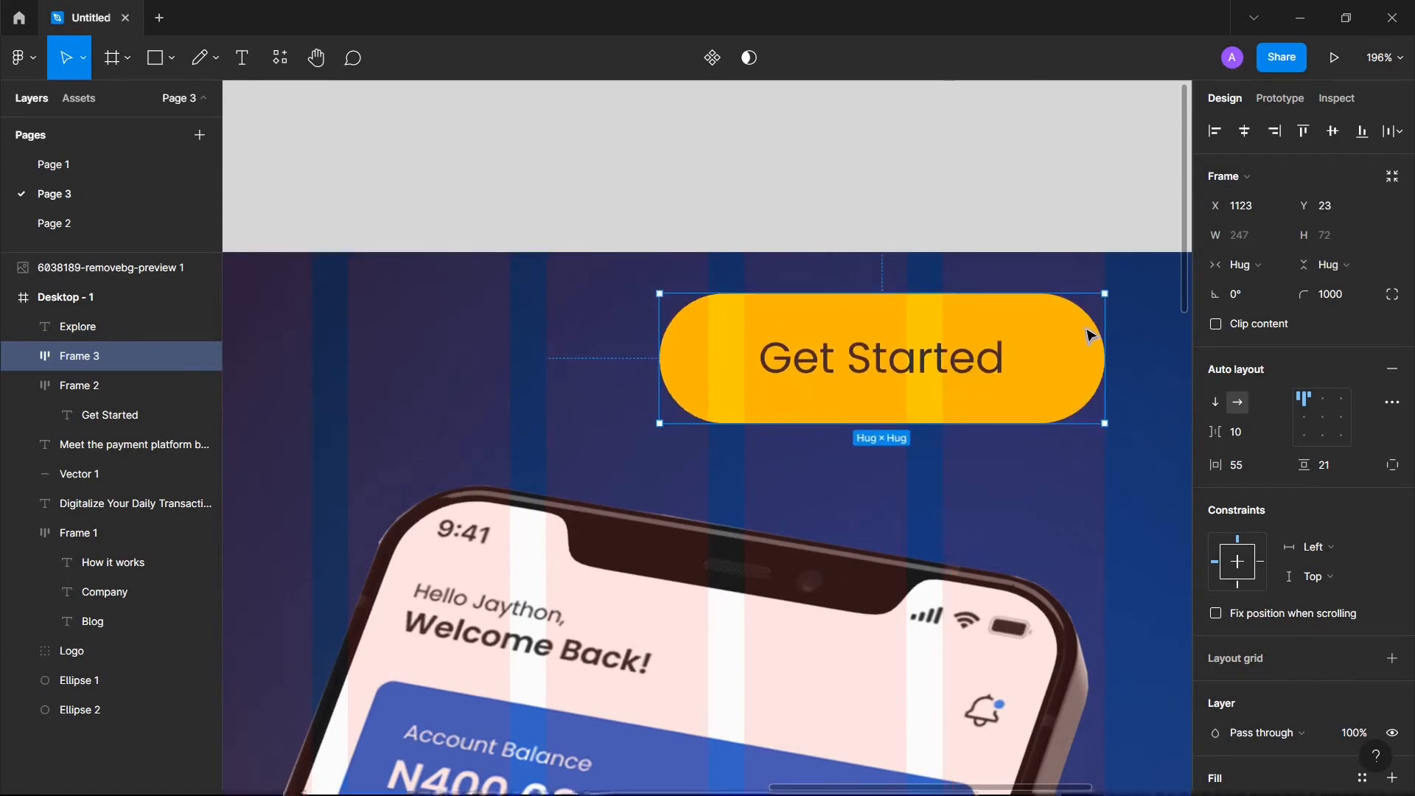
Step: Scale the duplicated Get Started button proportionally with the Scale tool to about 160 × 46
left_click(85, 65)
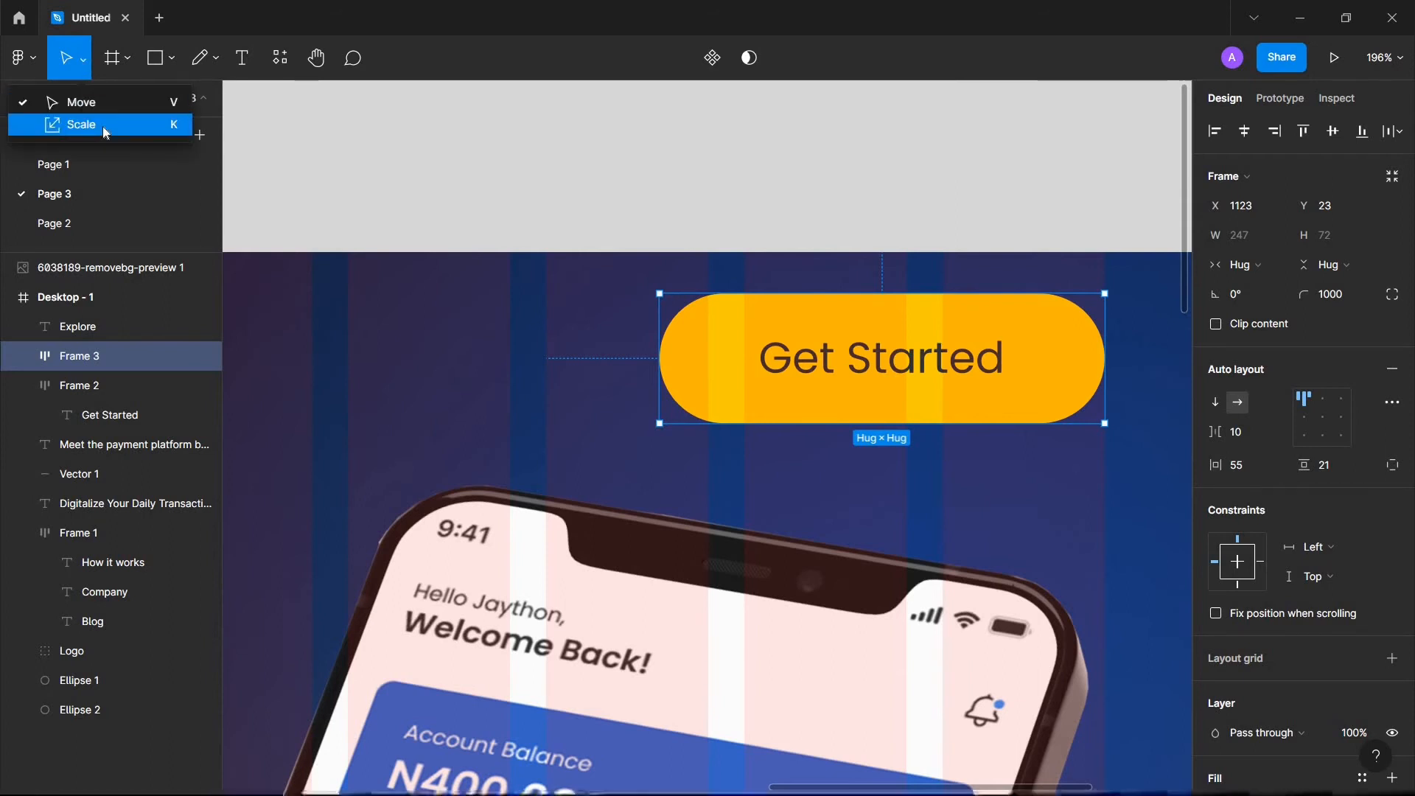
left_click(103, 126)
left_click(86, 63)
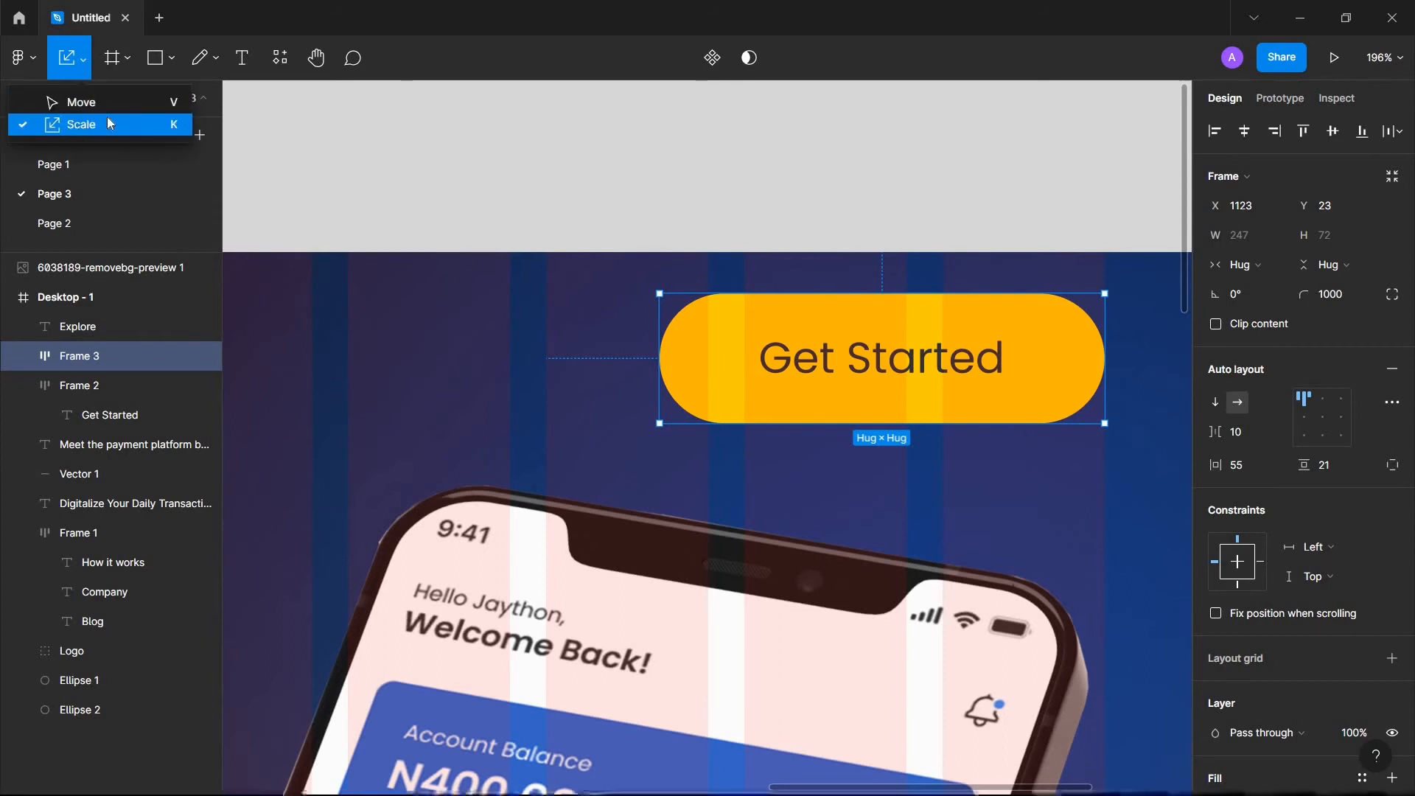
left_click(86, 73)
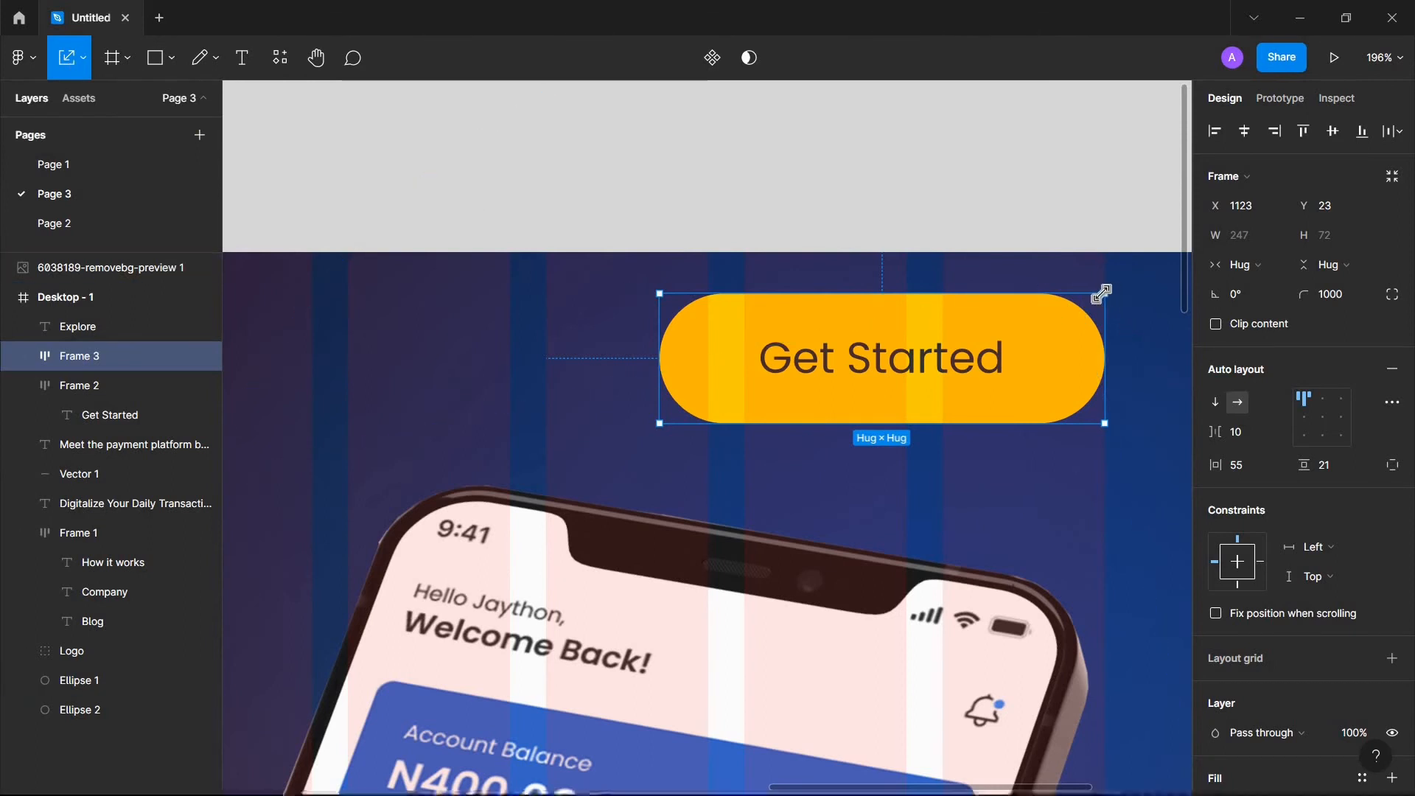
left_click_drag(1030, 317, 947, 338)
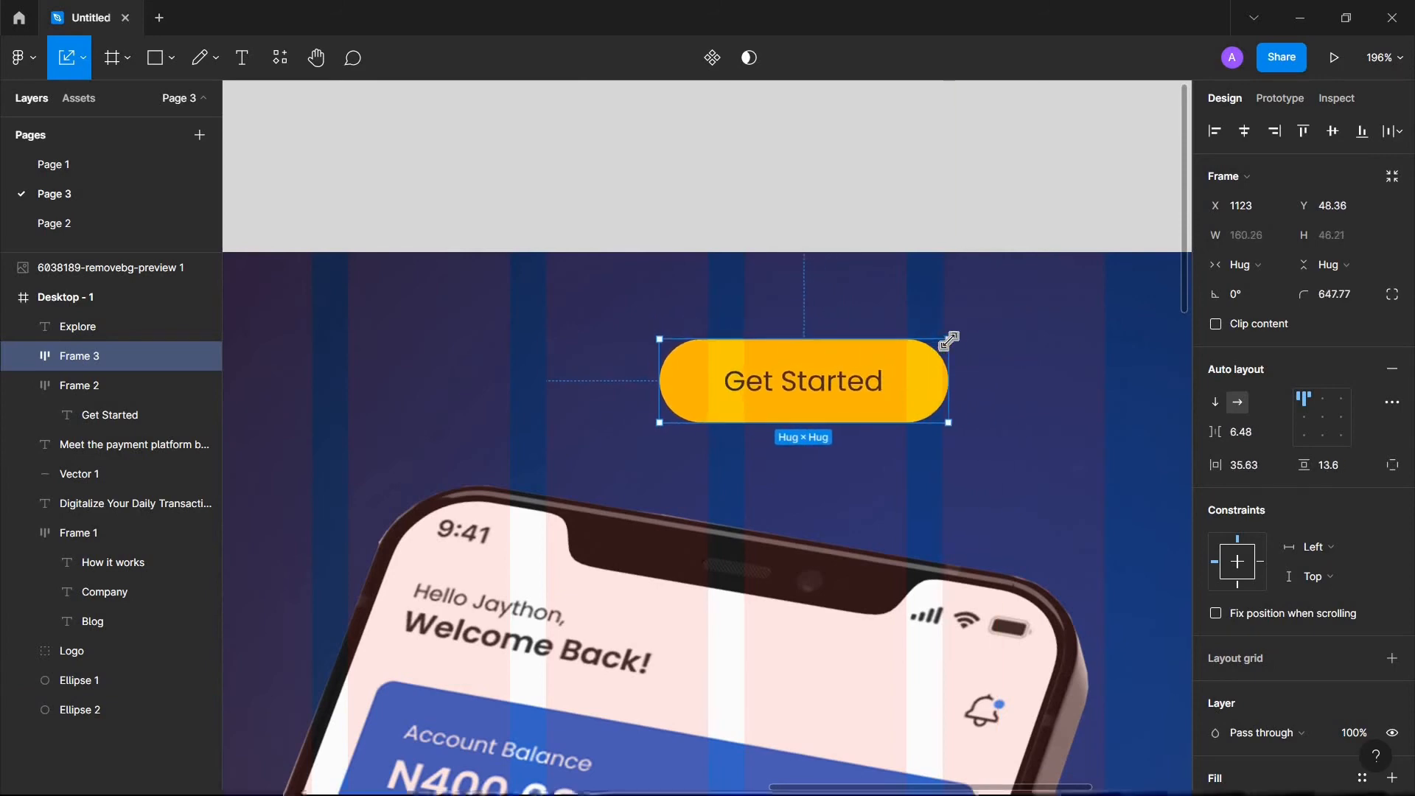
Step: Move the scaled-down button to X 1210, Y 36, in line with the navigation links and the last grid column's edge
scroll(947, 339, "down", 3)
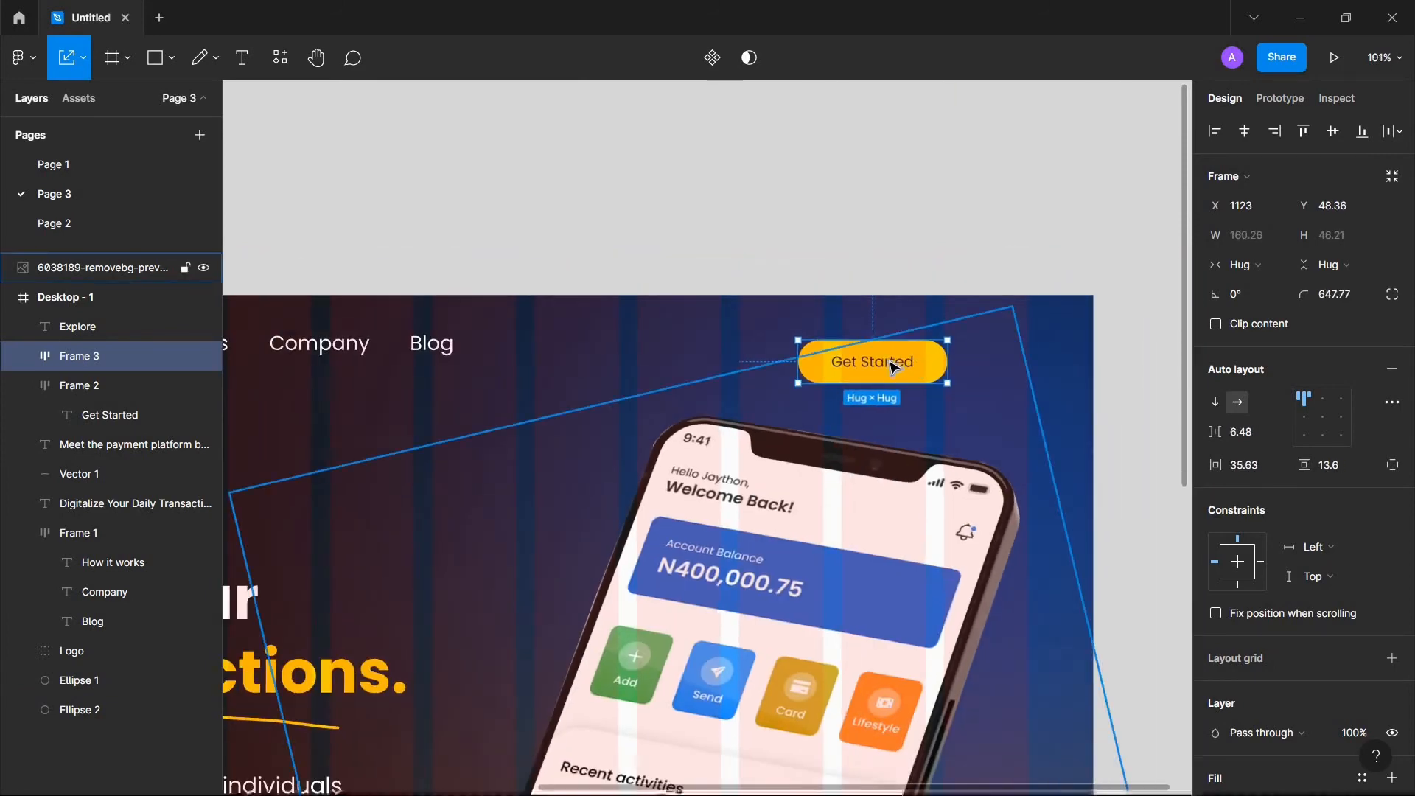
left_click_drag(894, 365, 977, 355)
double_click(973, 346)
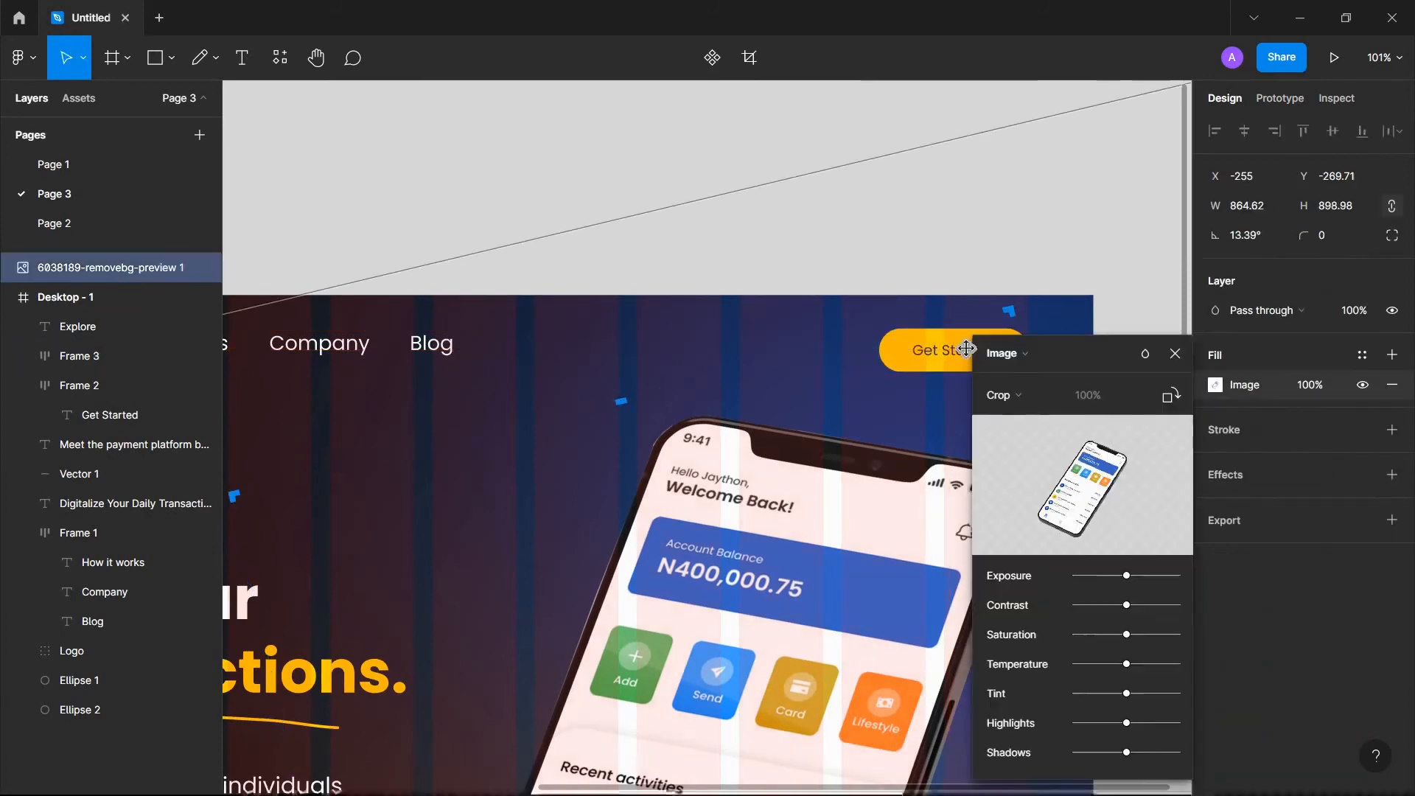
left_click(941, 362)
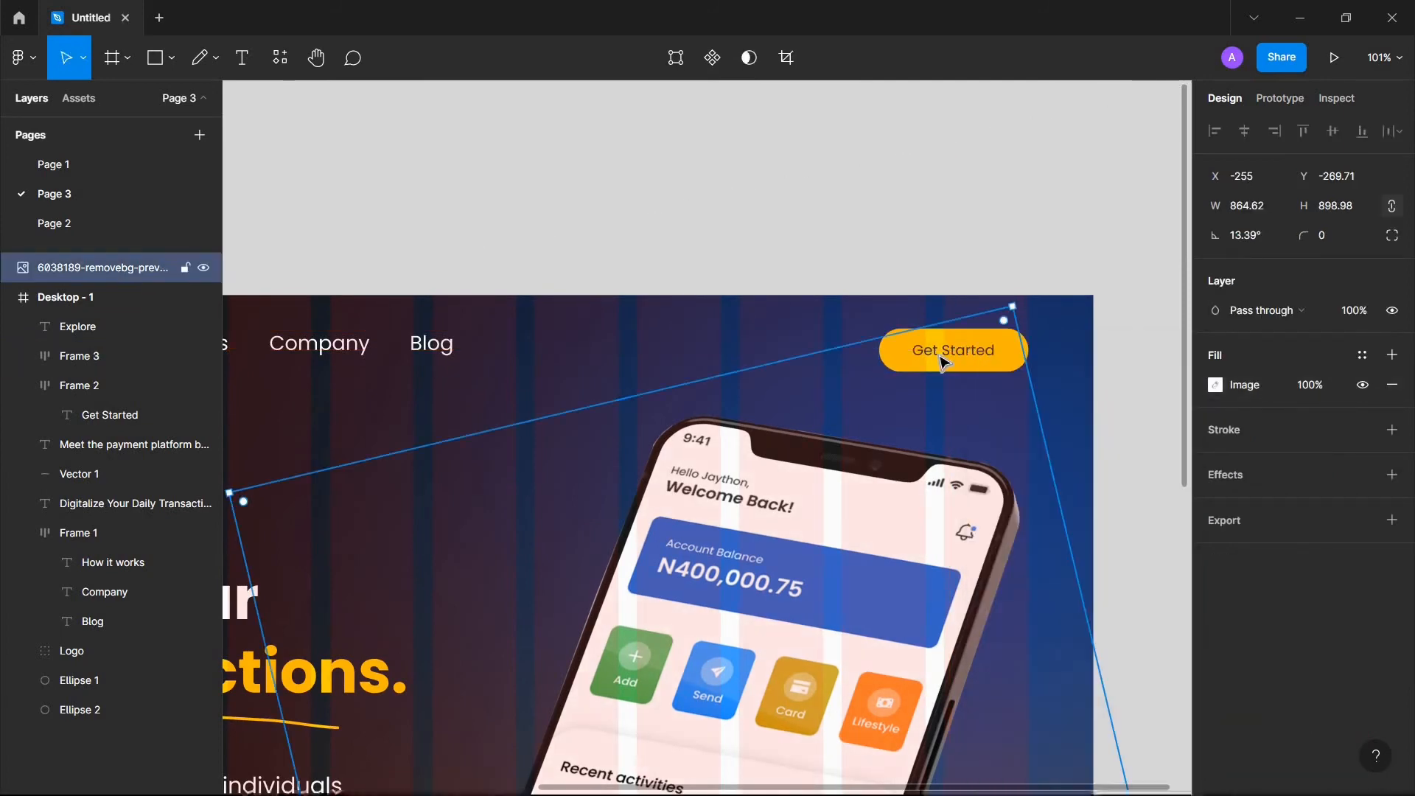
left_click(893, 336)
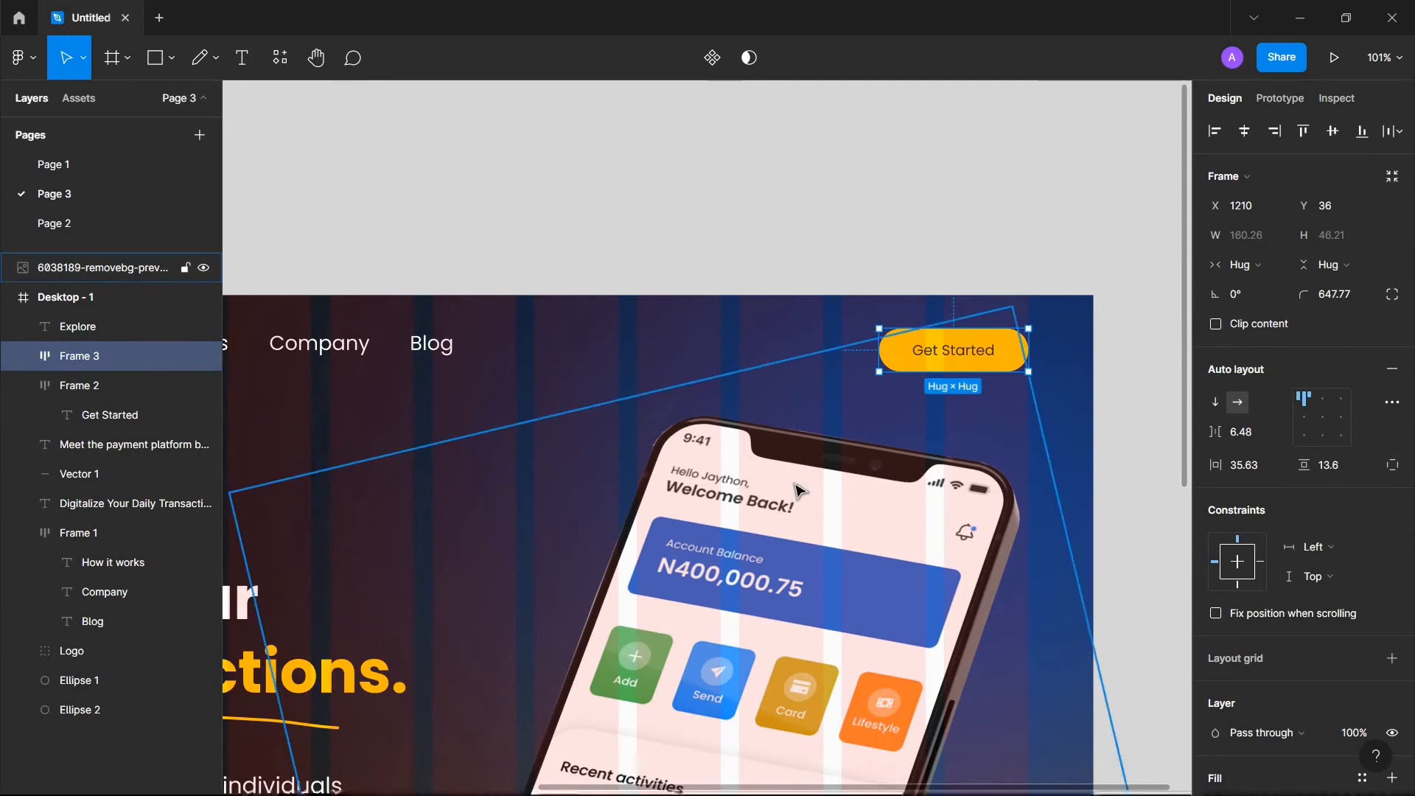
Step: Hide the phone mockup image and change the navigation button's label to "Sign up"
left_click(147, 268)
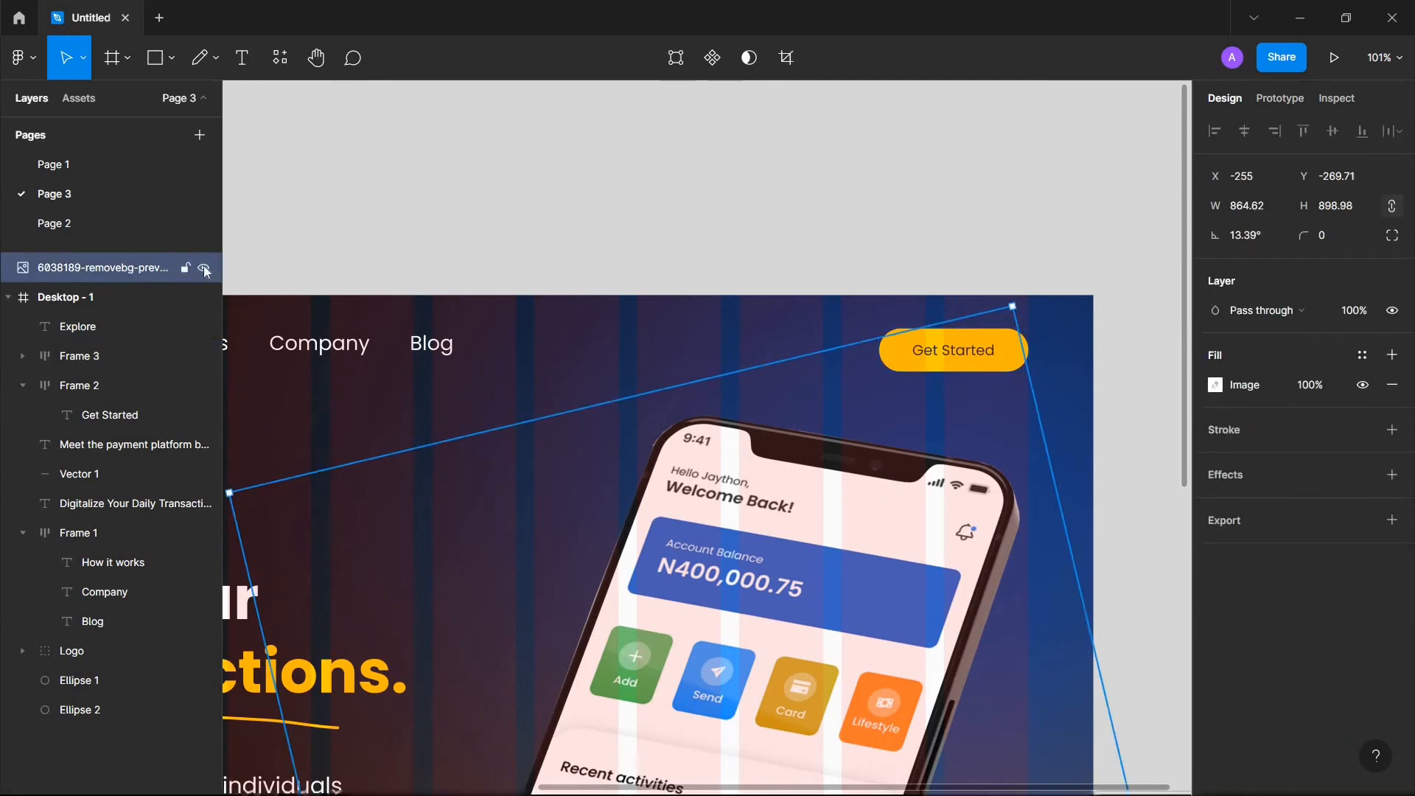
left_click(205, 270)
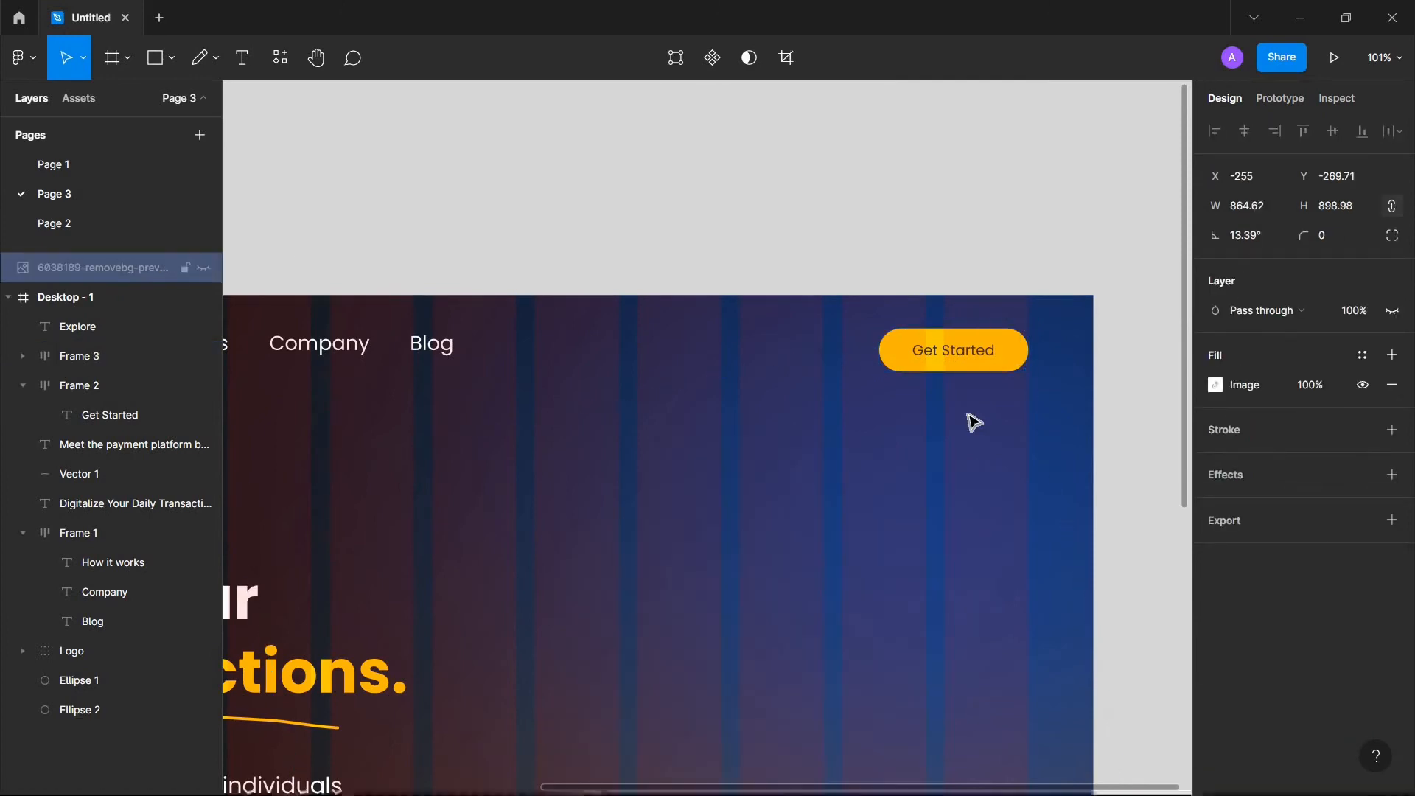
double_click(974, 360)
key("Return")
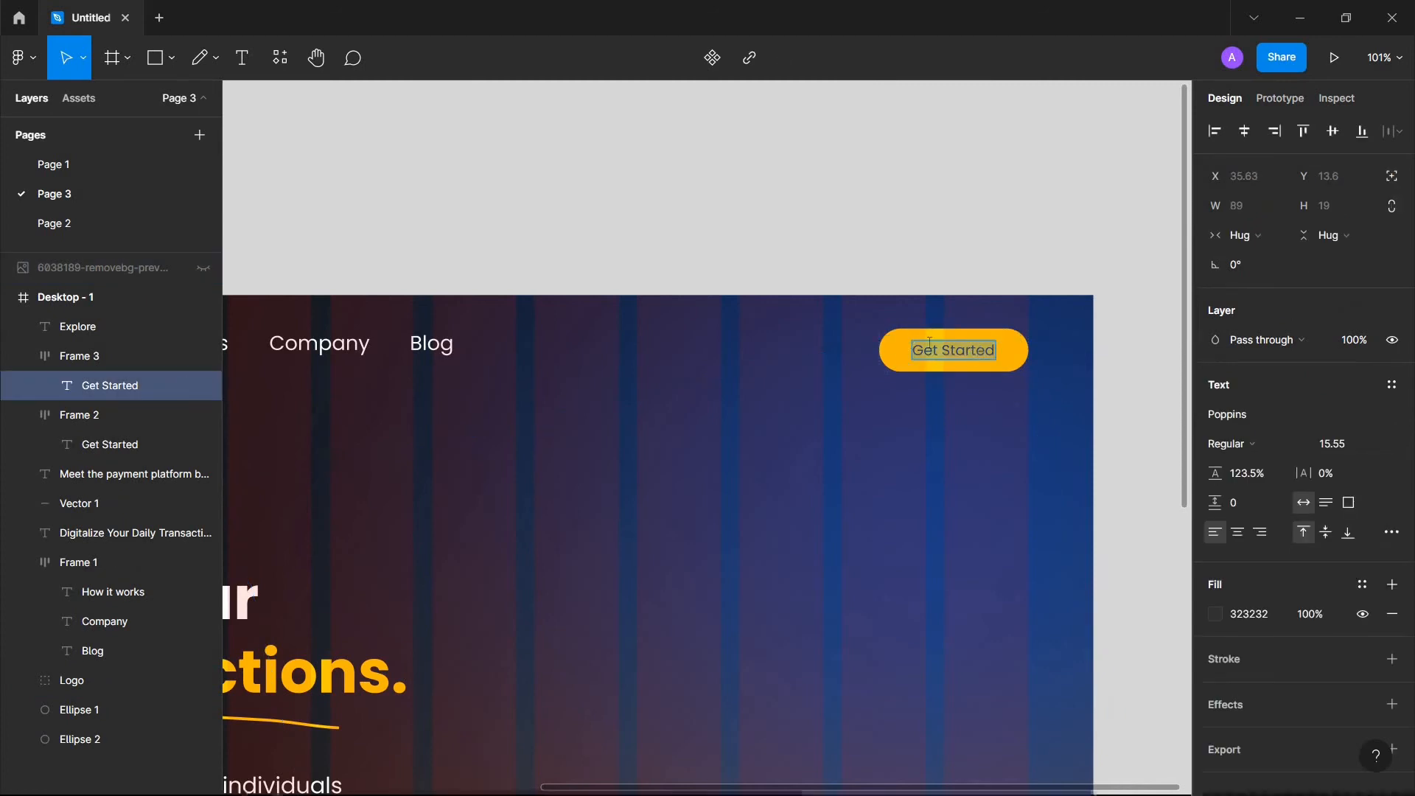
type("Sign")
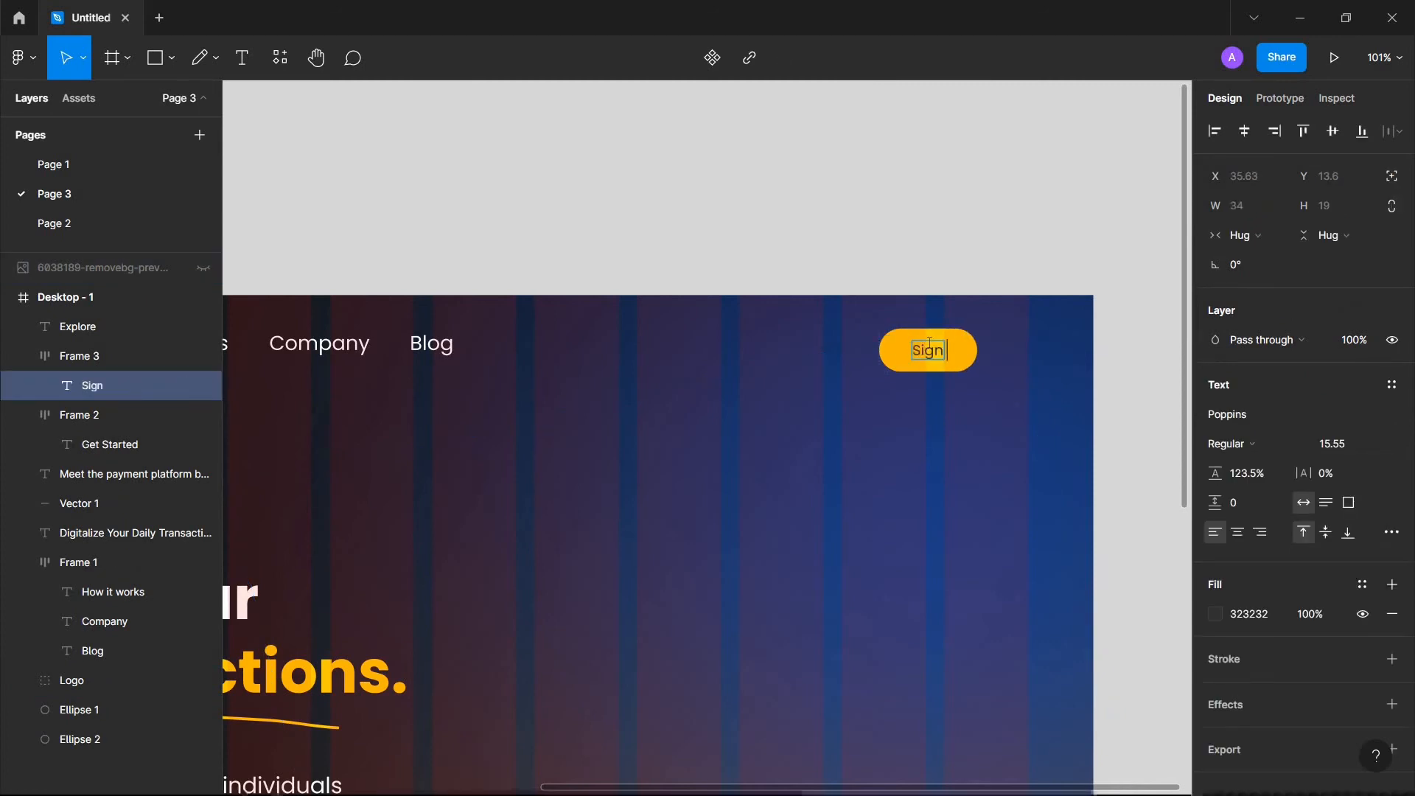
type(" up")
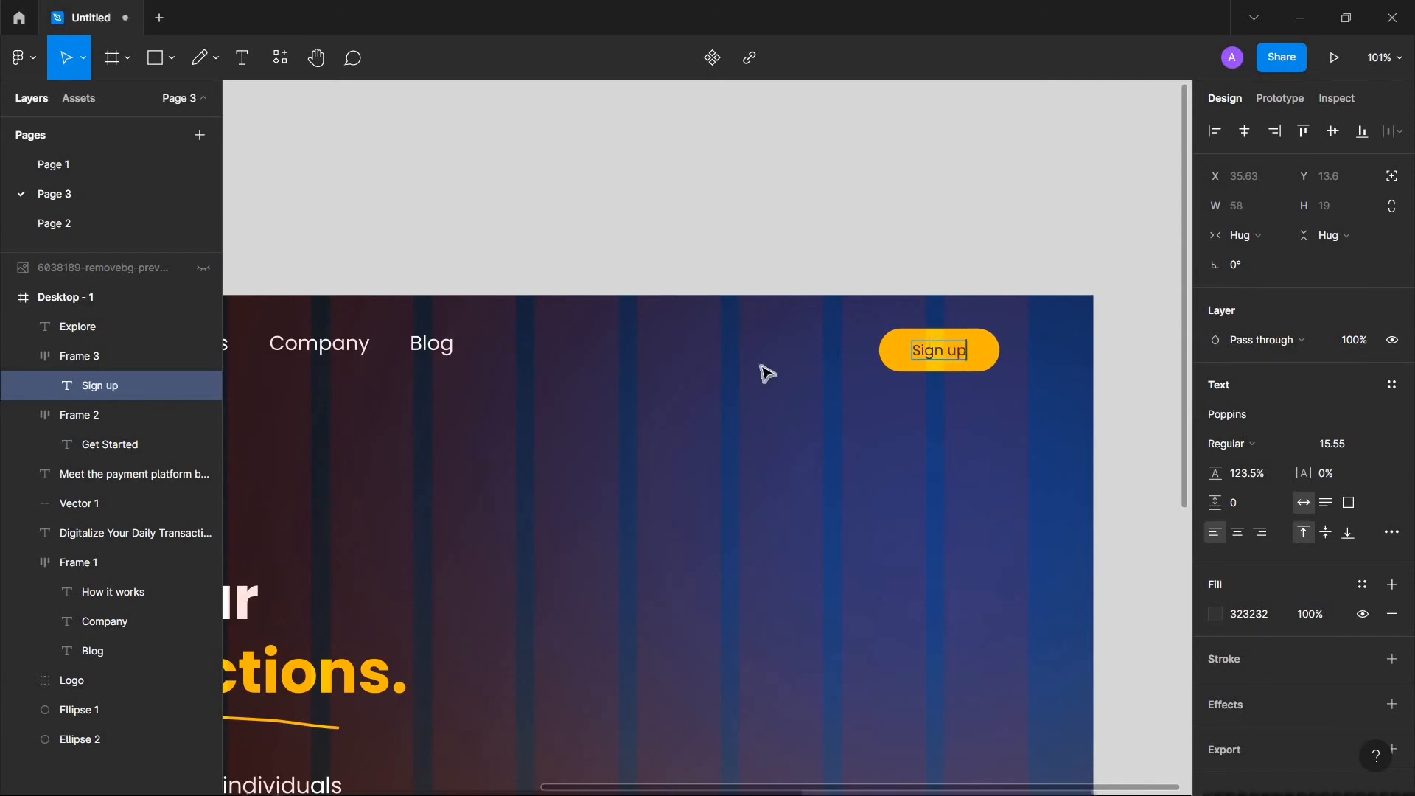
key("Escape")
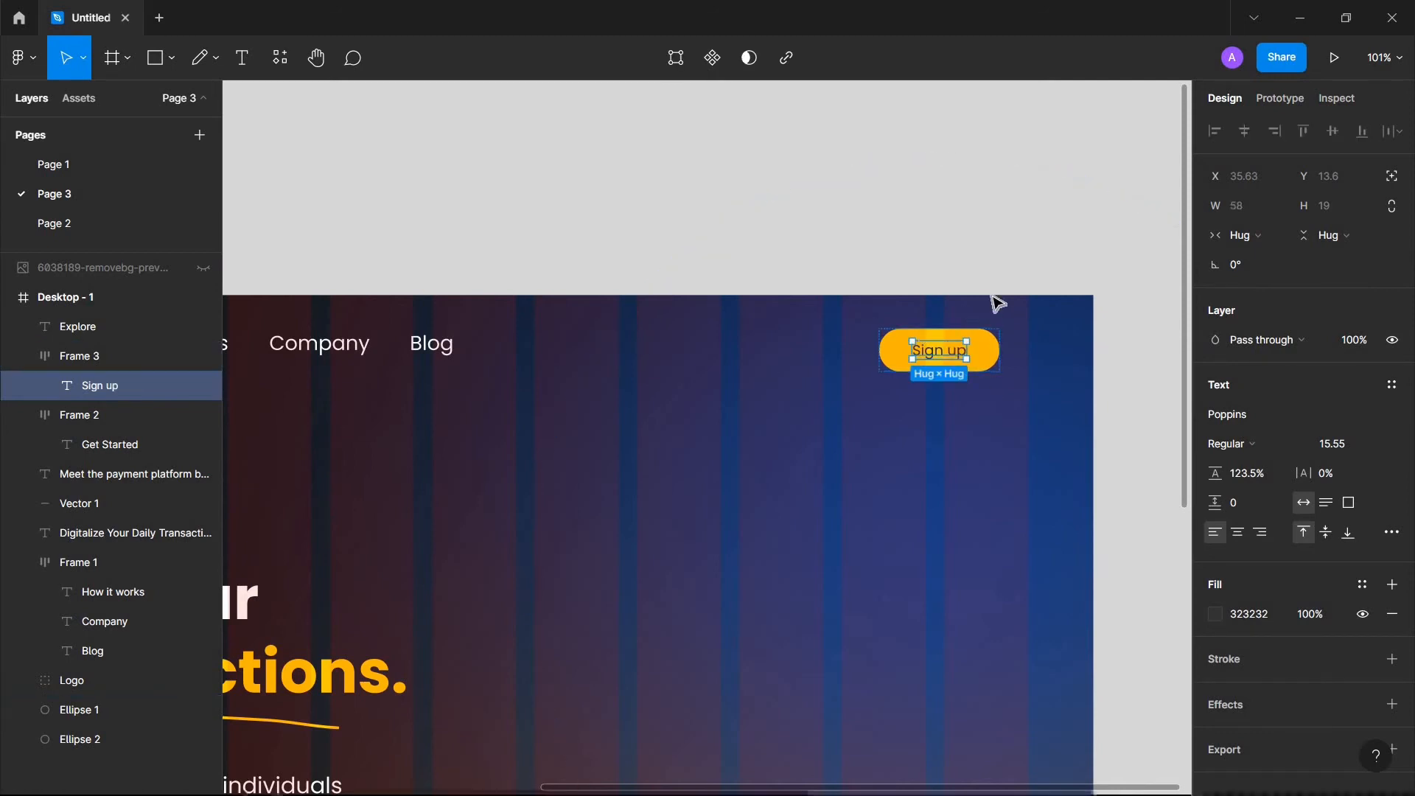
key("Escape")
Step: Duplicate the Sign up button to its left at X 1040, Y 36 and change the copy's label to "Login"
left_click(956, 354)
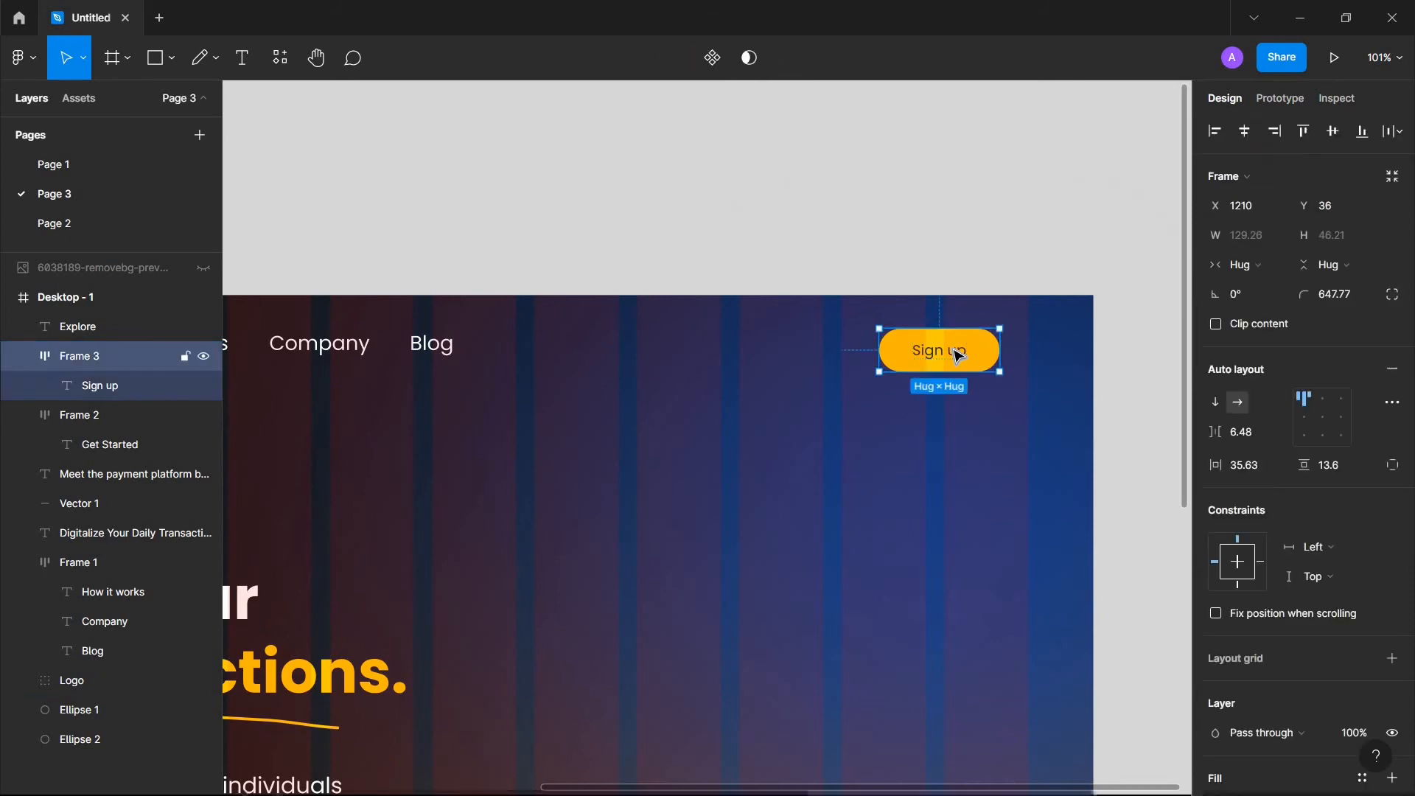
left_click_drag(960, 356, 798, 350)
double_click(793, 354)
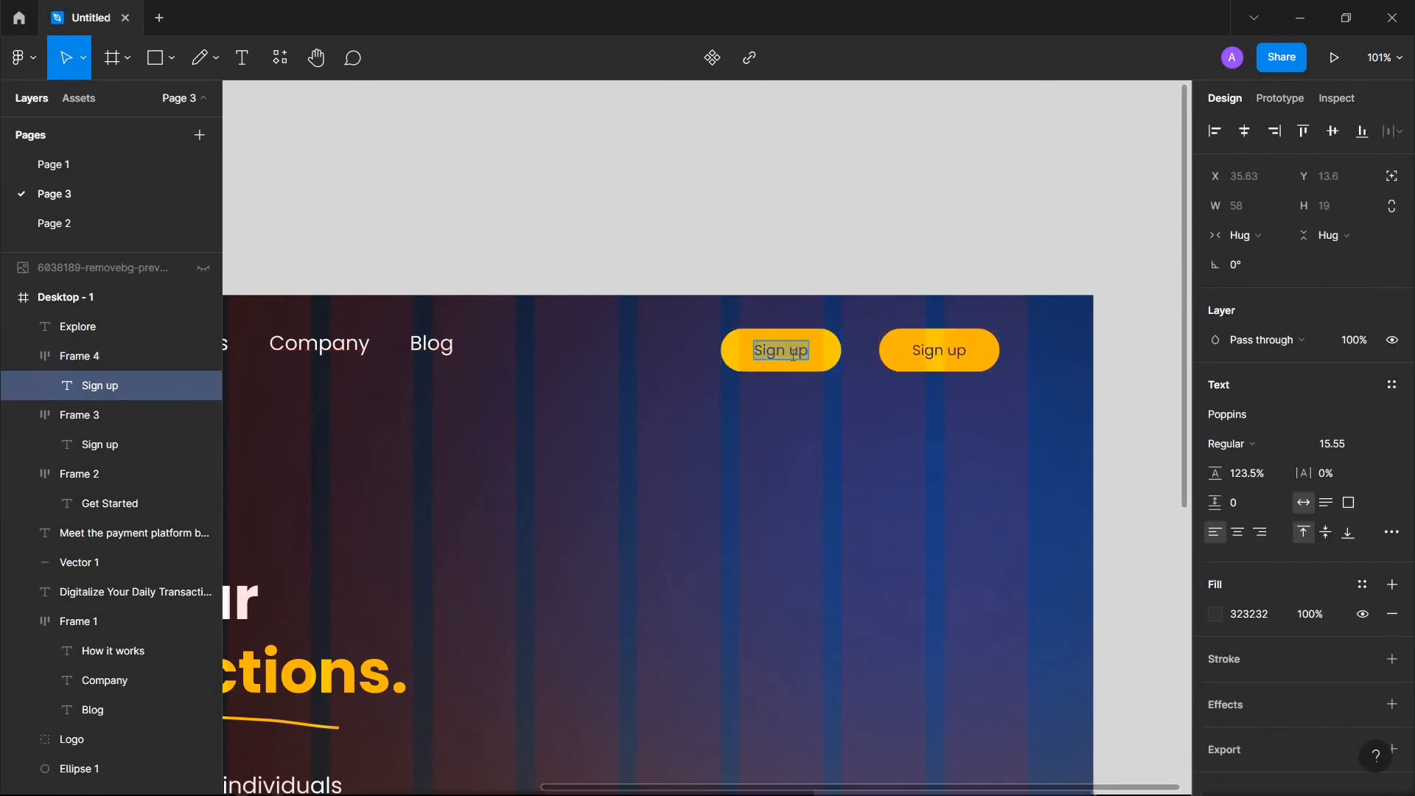
type("Login")
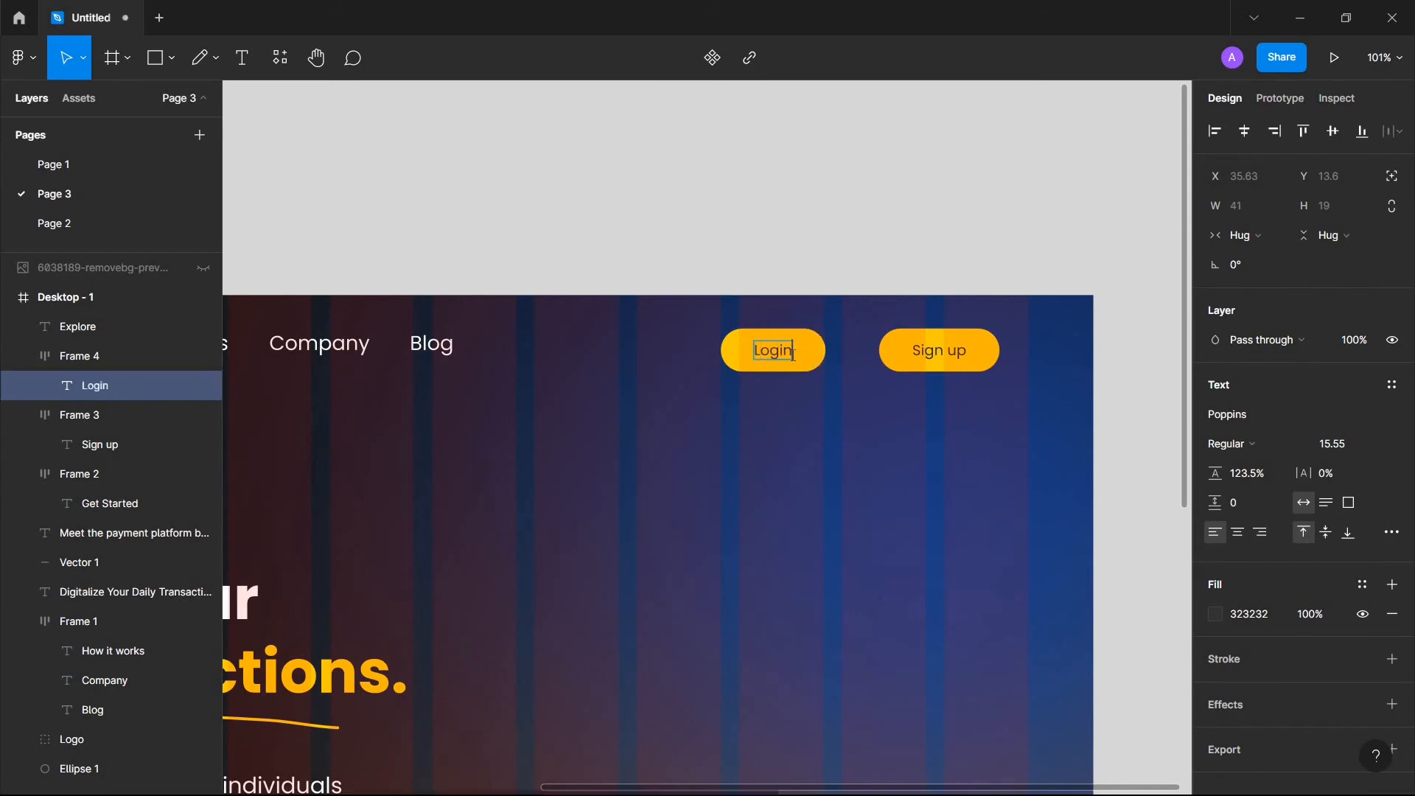
key("Escape")
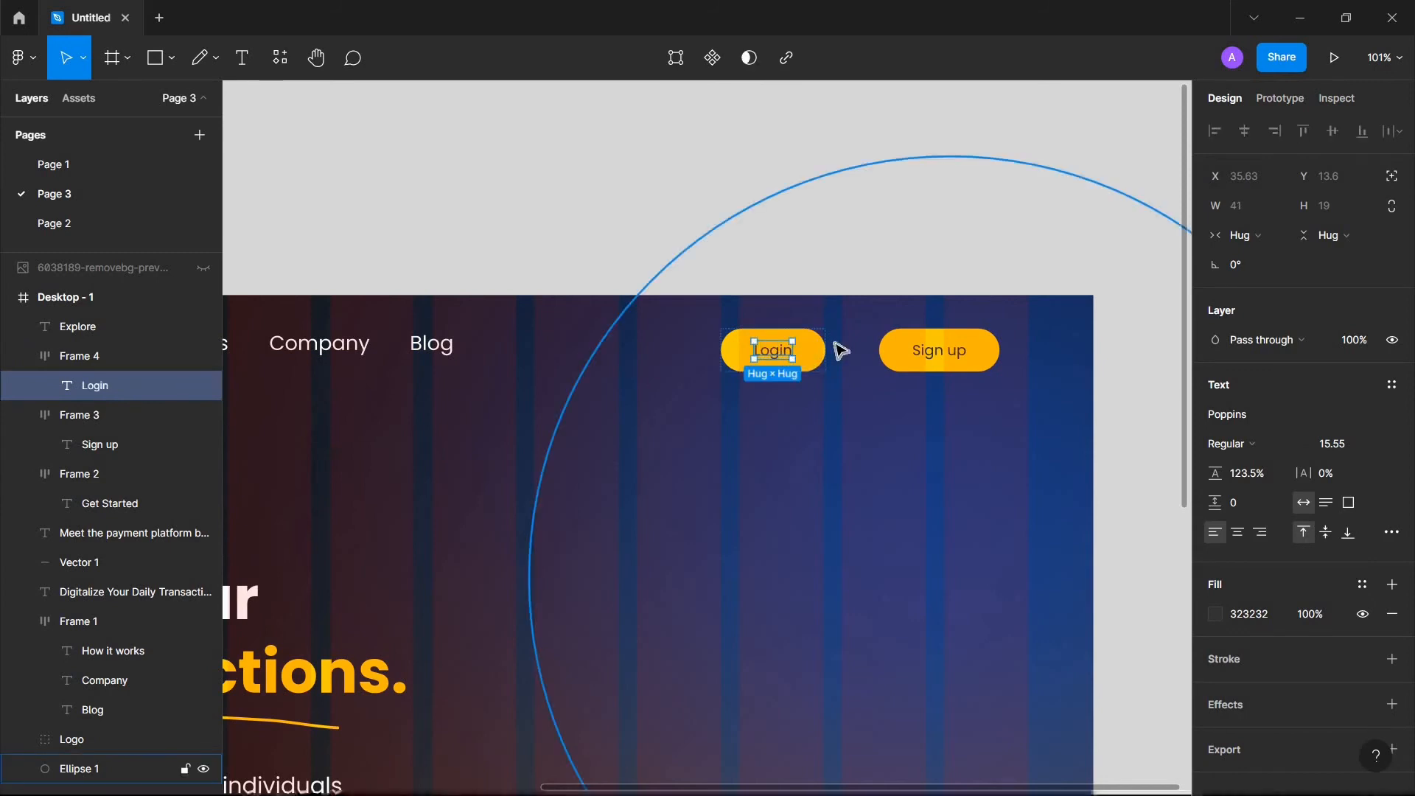
left_click(799, 352)
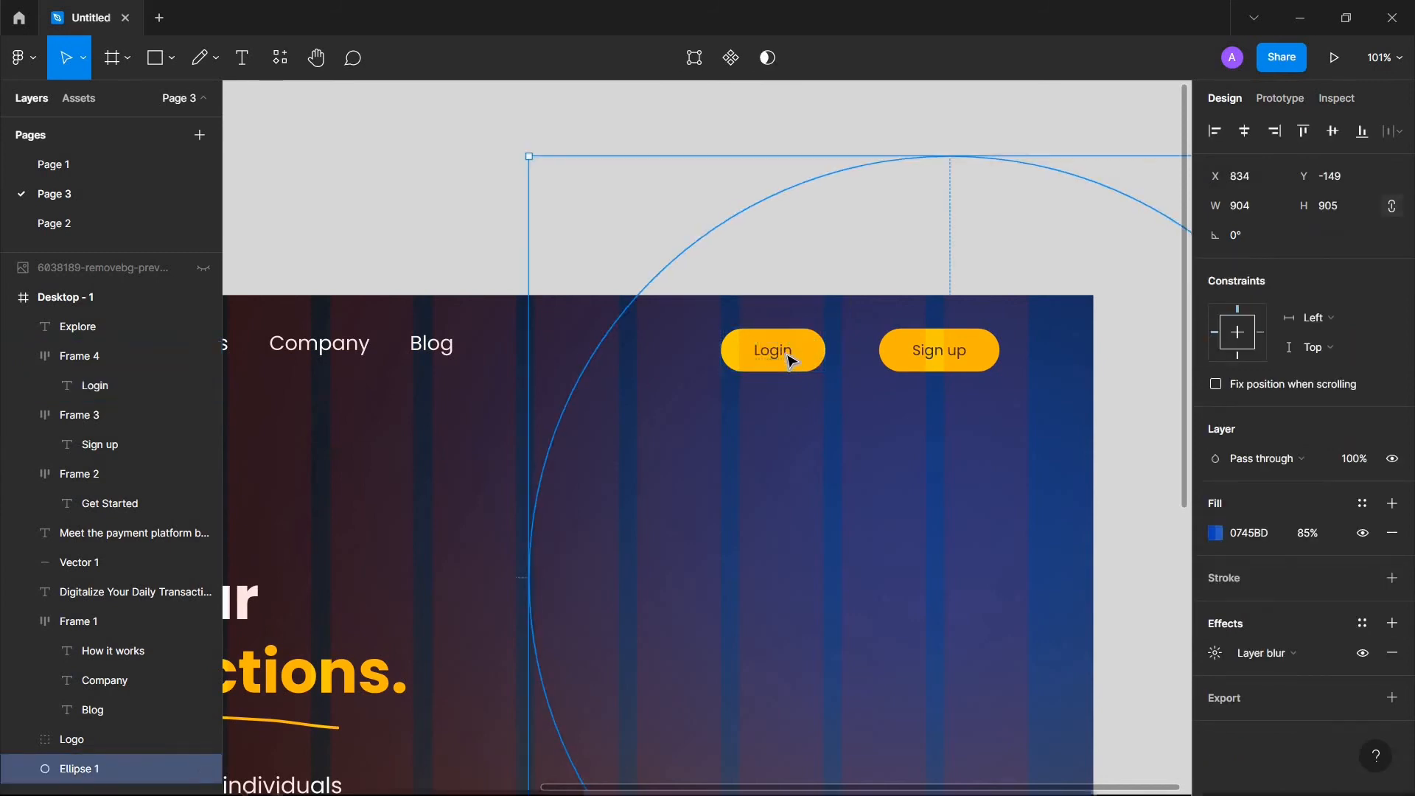
left_click(791, 356)
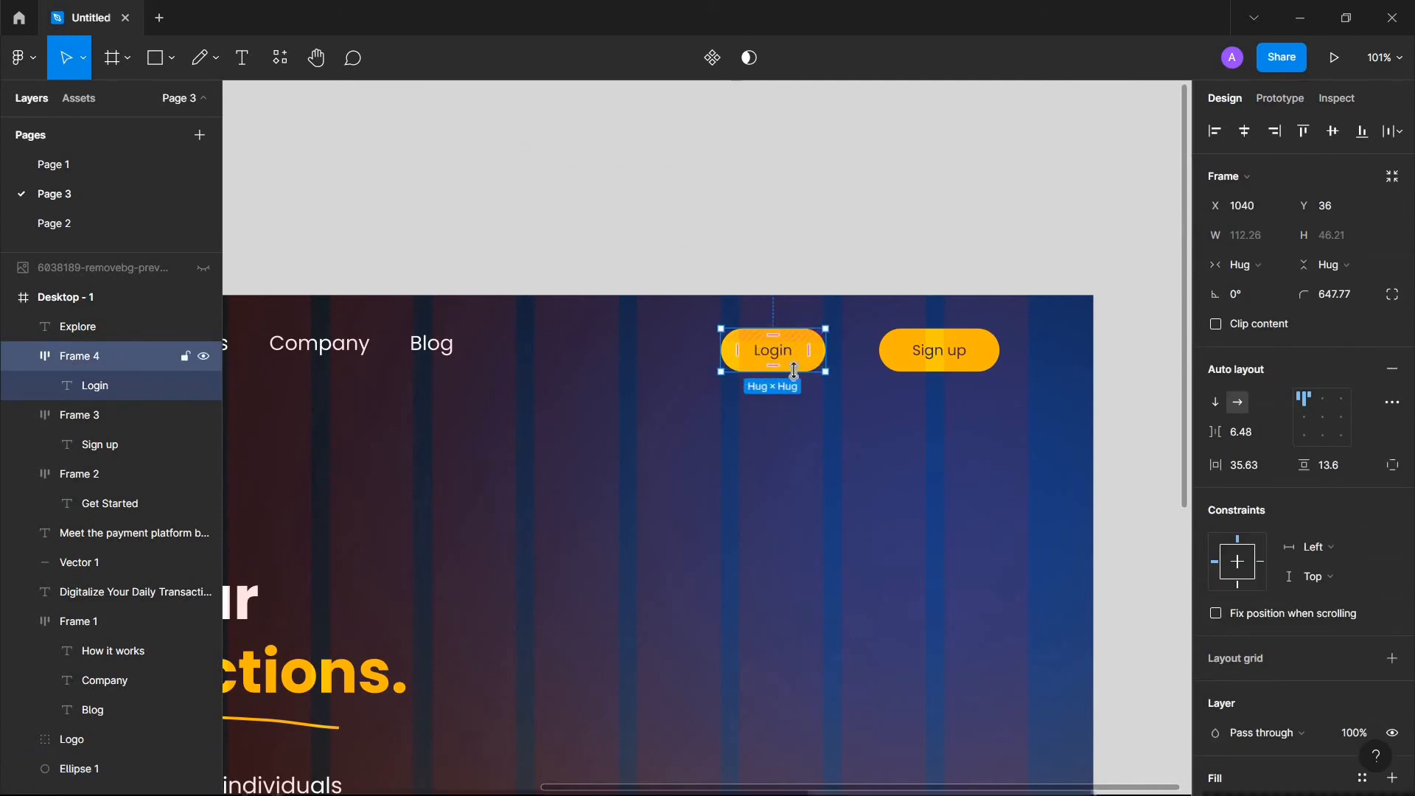
Step: Remove the Login button's yellow fill and give it a white FFFFFF inside stroke with a thickness of 0.7
scroll(1307, 650, "down", 3)
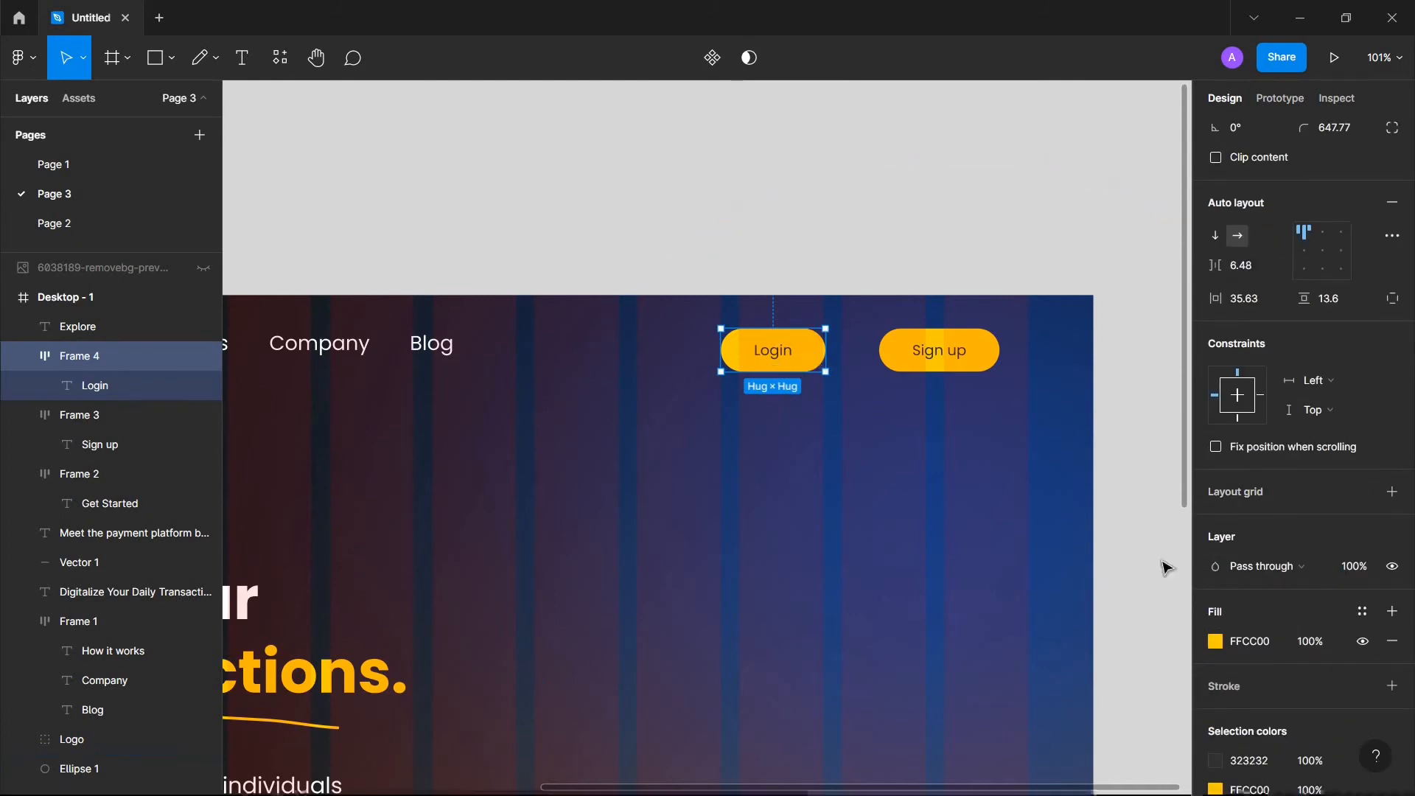
left_click(1392, 642)
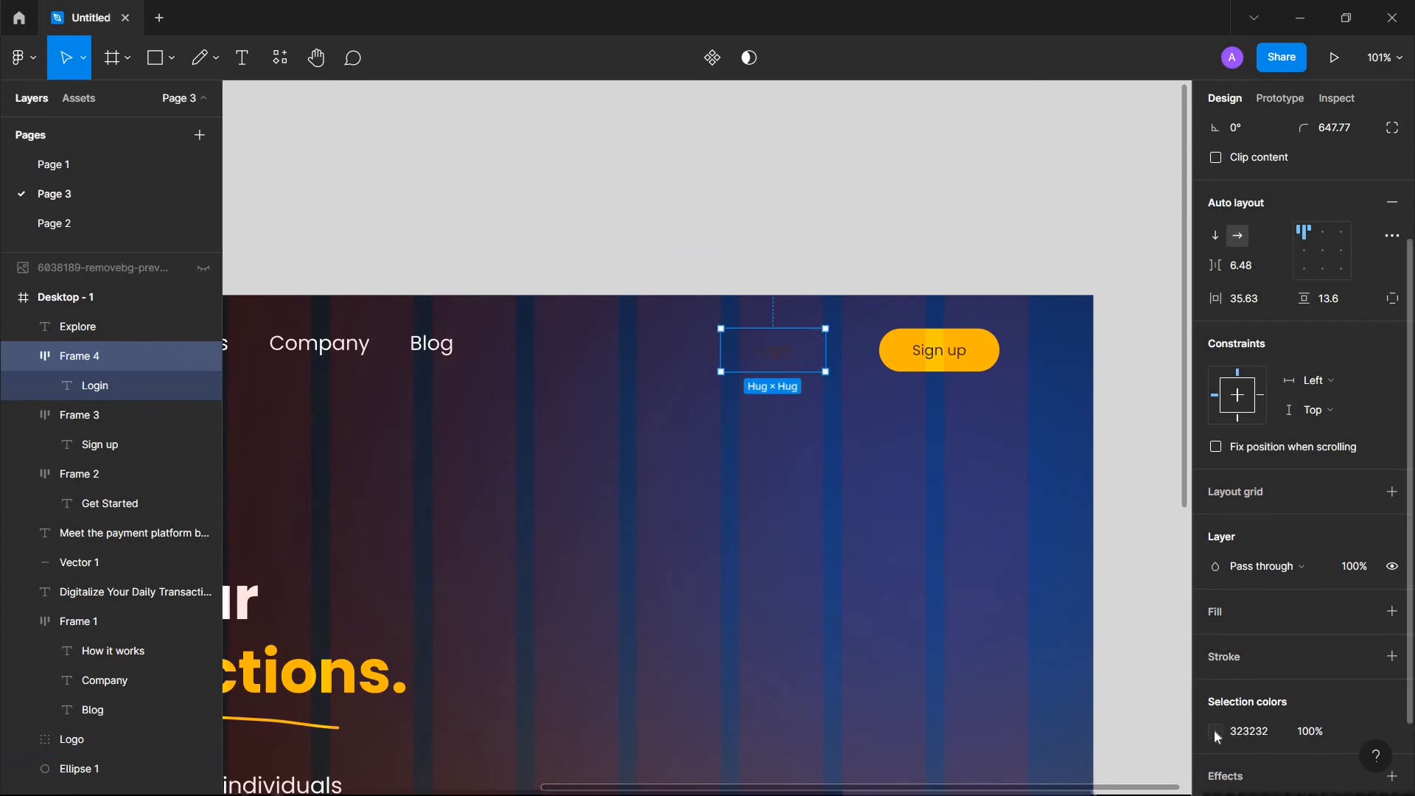
left_click(1249, 652)
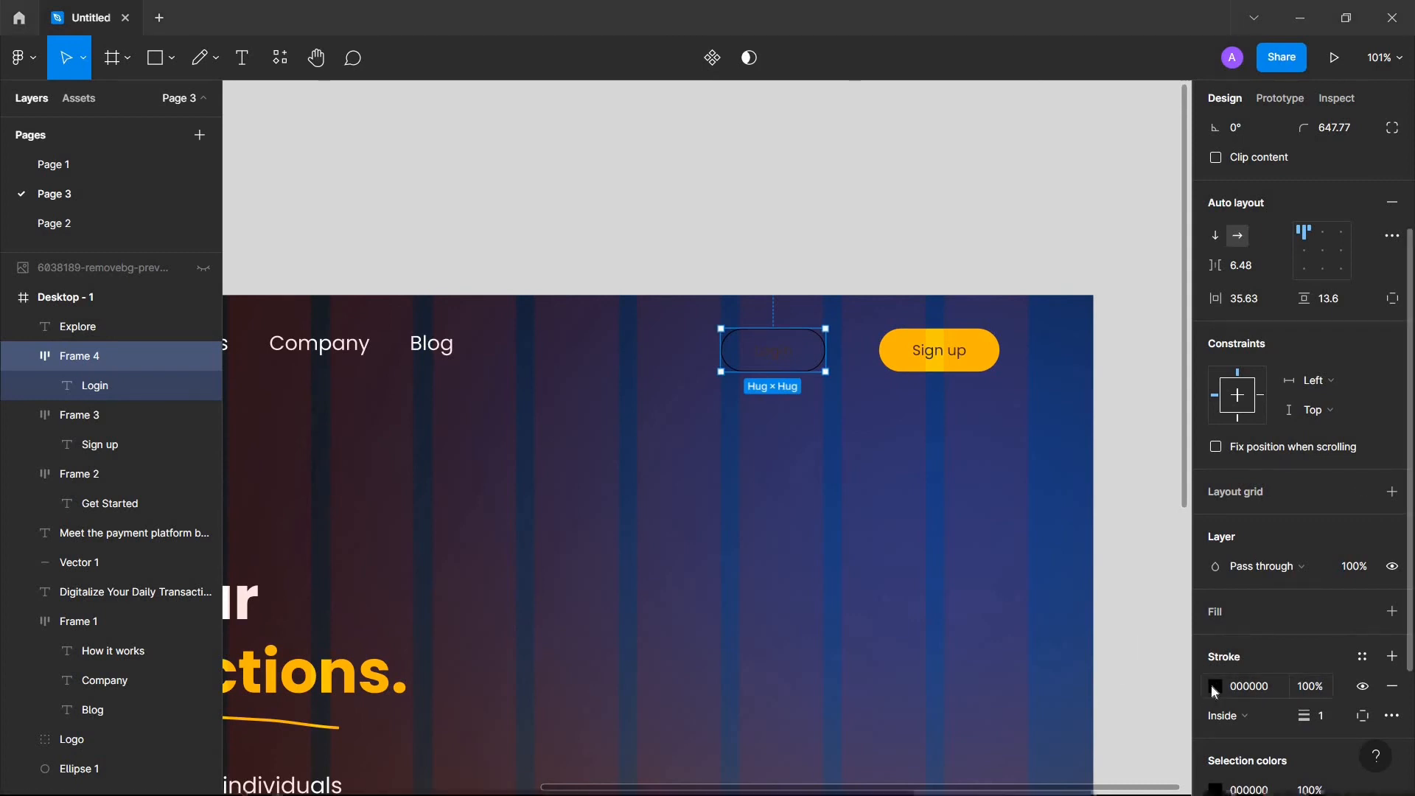
left_click(1216, 686)
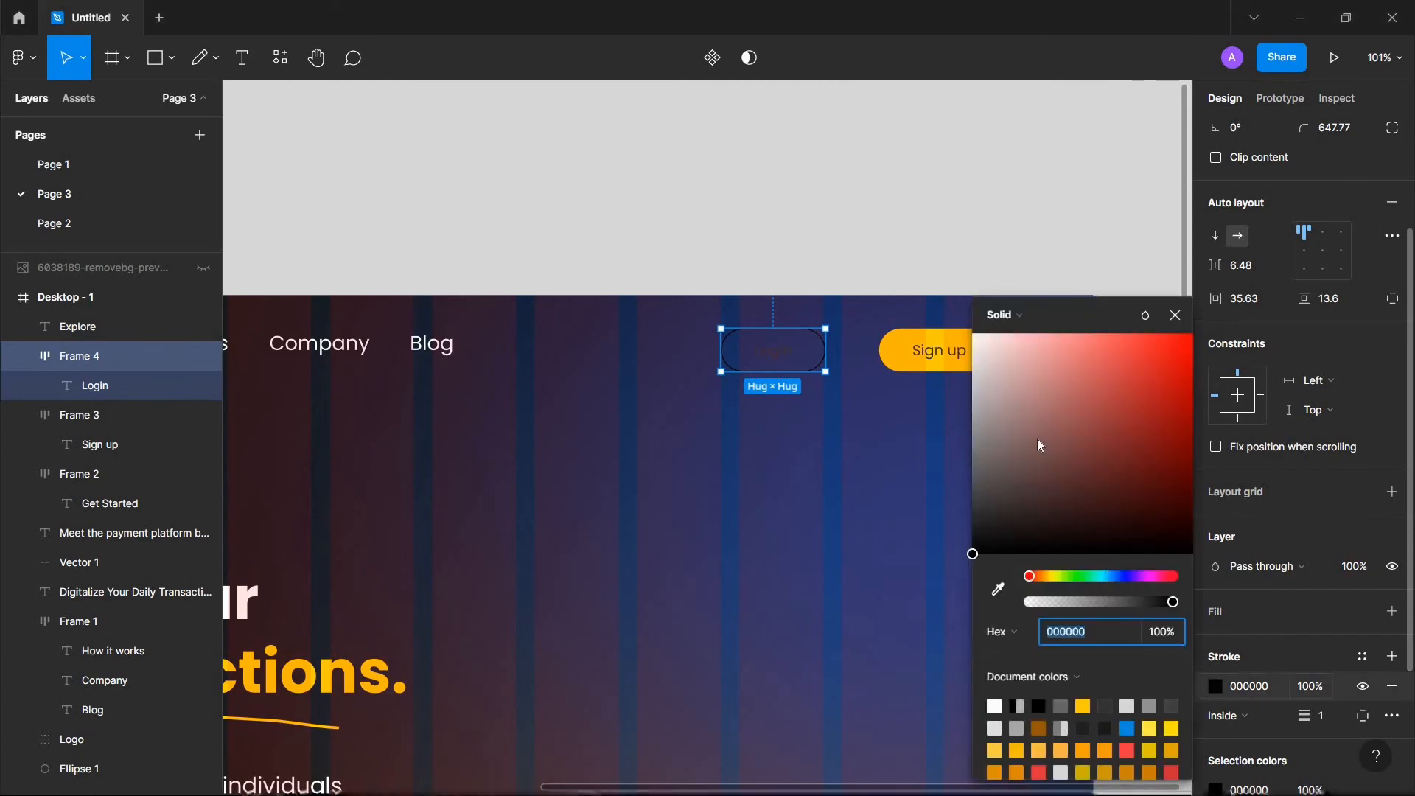
left_click_drag(1032, 426, 923, 308)
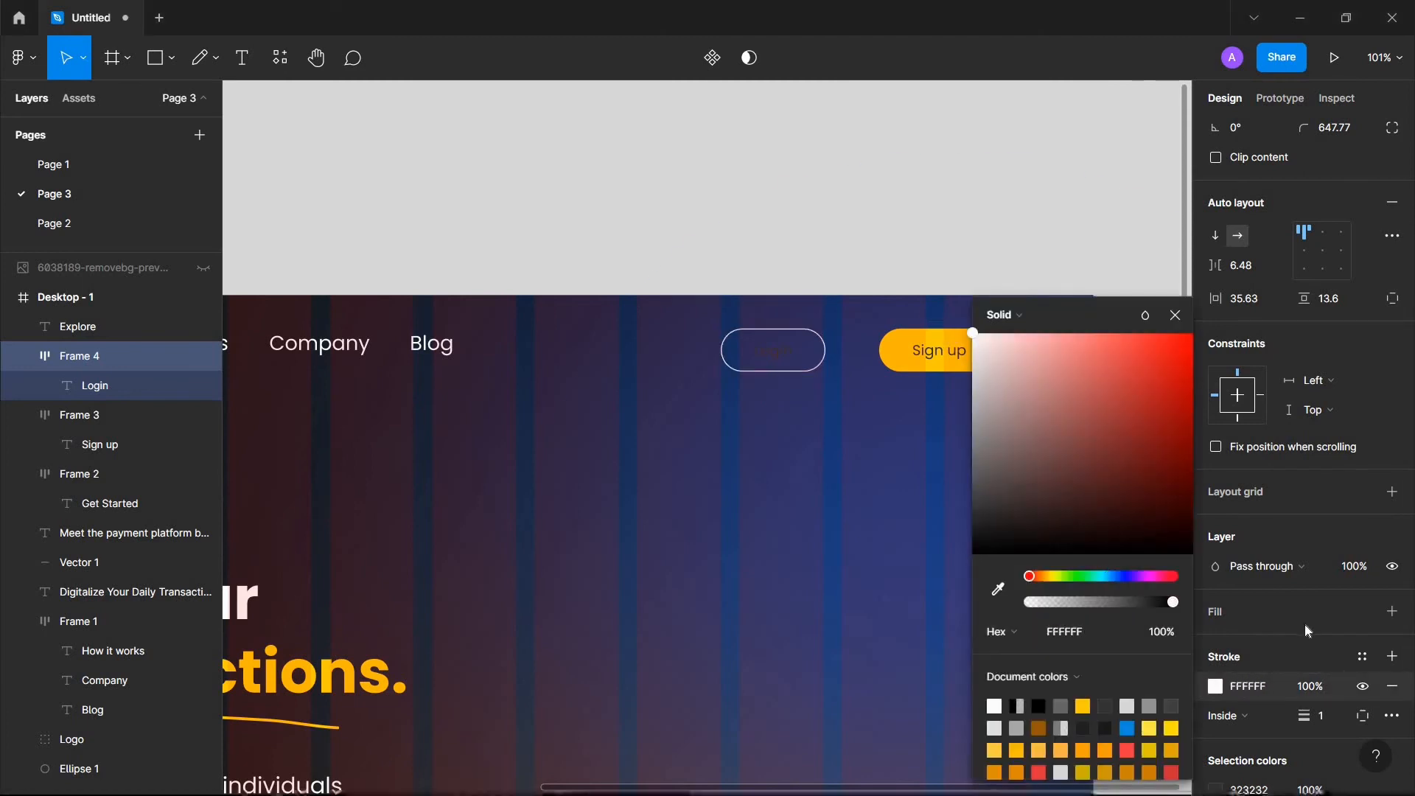
left_click(1330, 718)
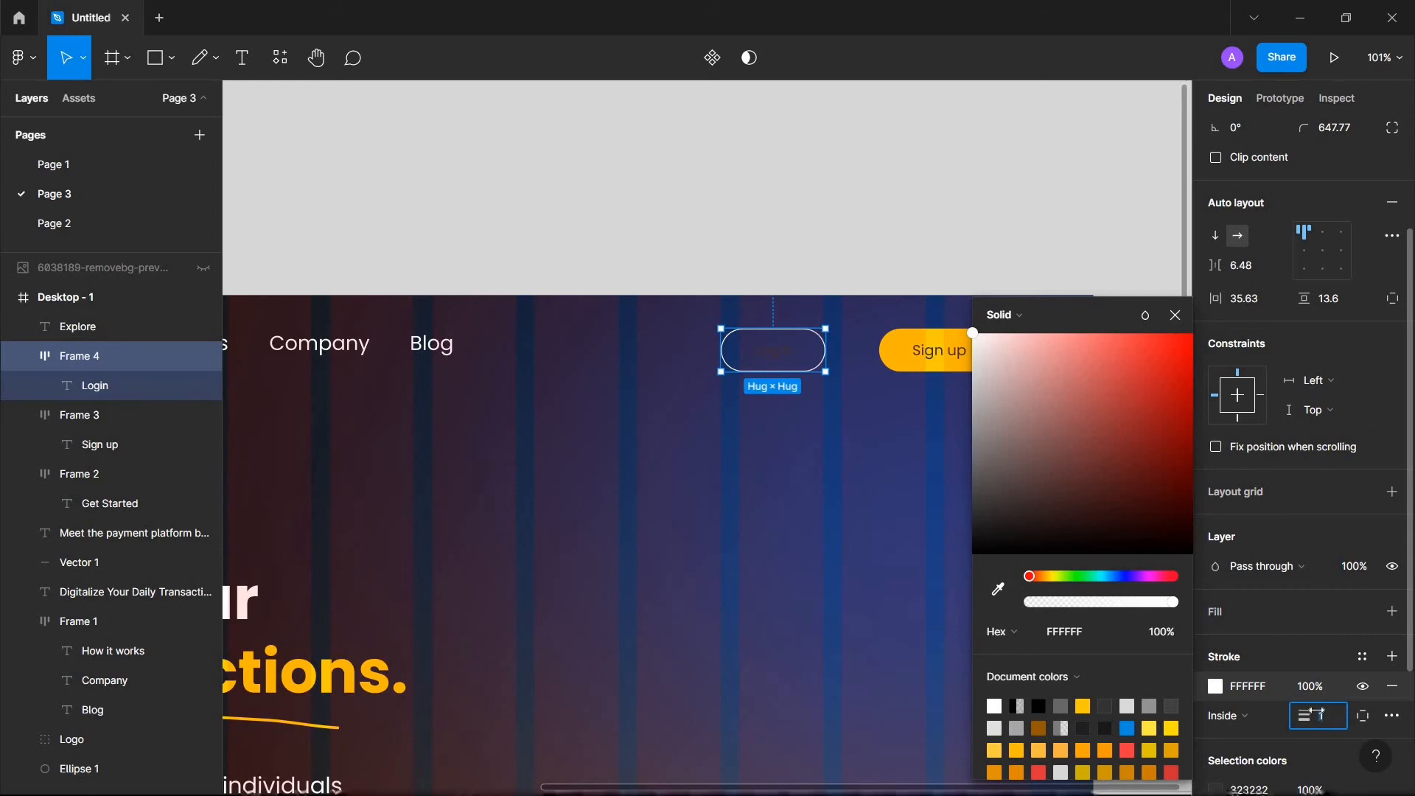
left_click(1338, 724)
type("0.7")
key("Return")
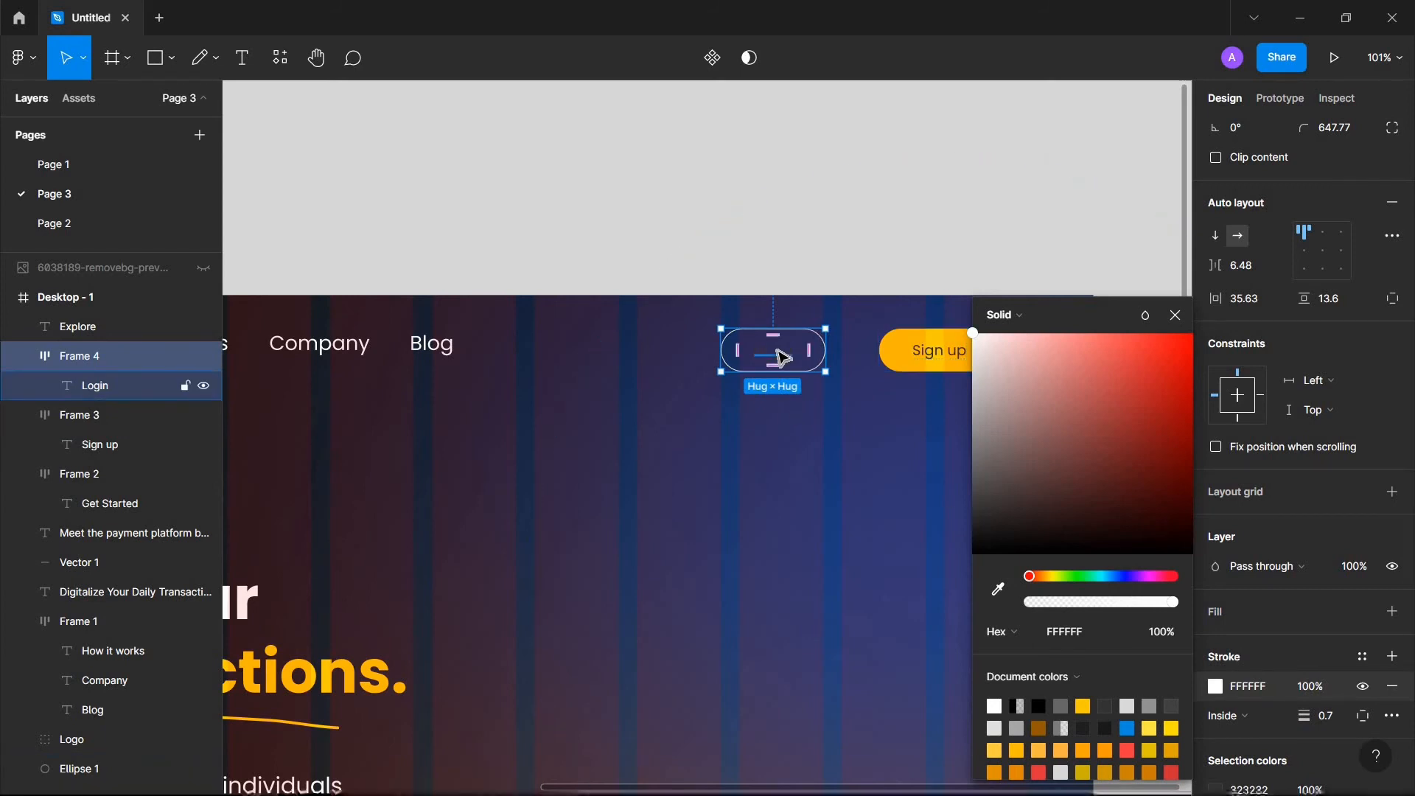
Step: Change the fill of the Login button's label text to white FFFFFF
double_click(783, 358)
scroll(784, 354, "up", 5)
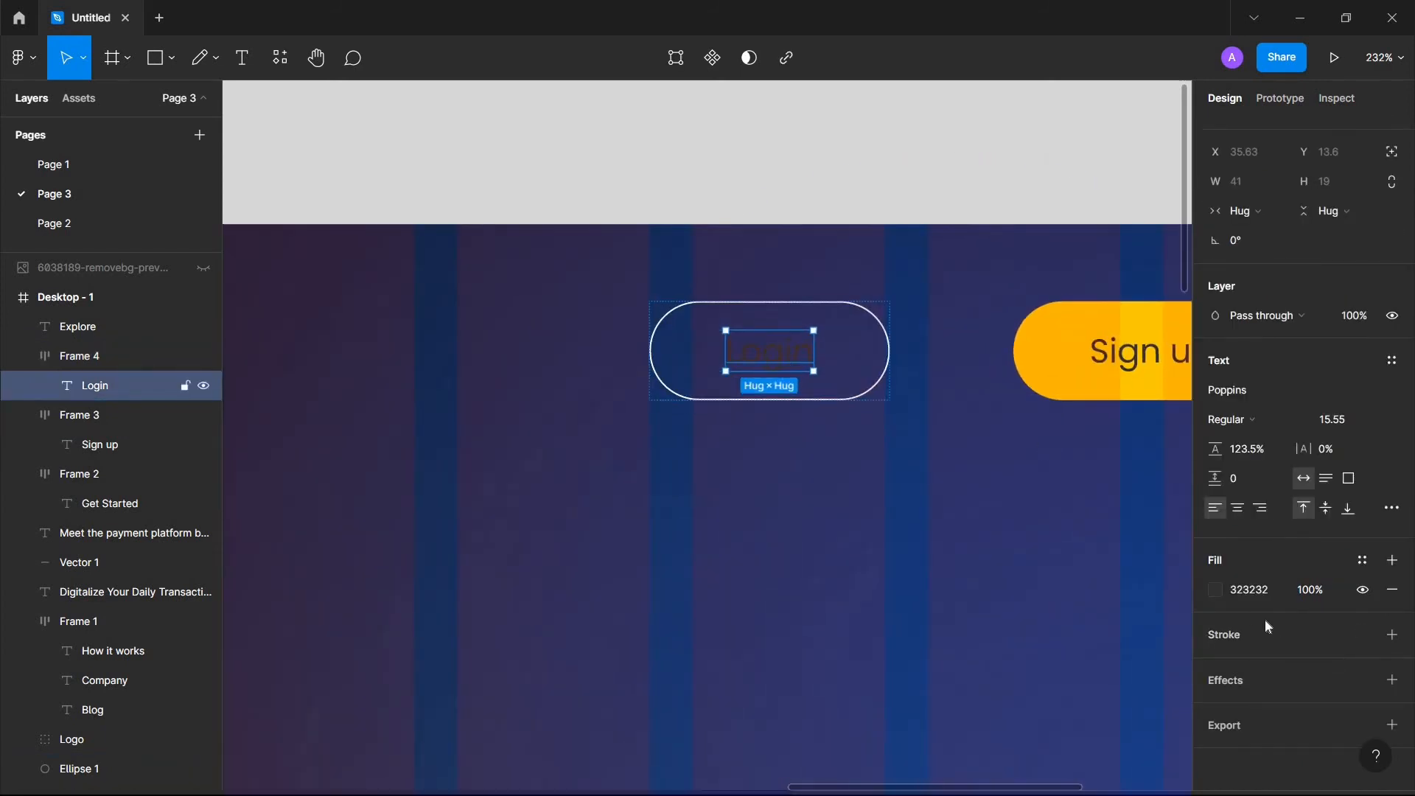
left_click(1216, 591)
left_click_drag(1021, 448, 882, 190)
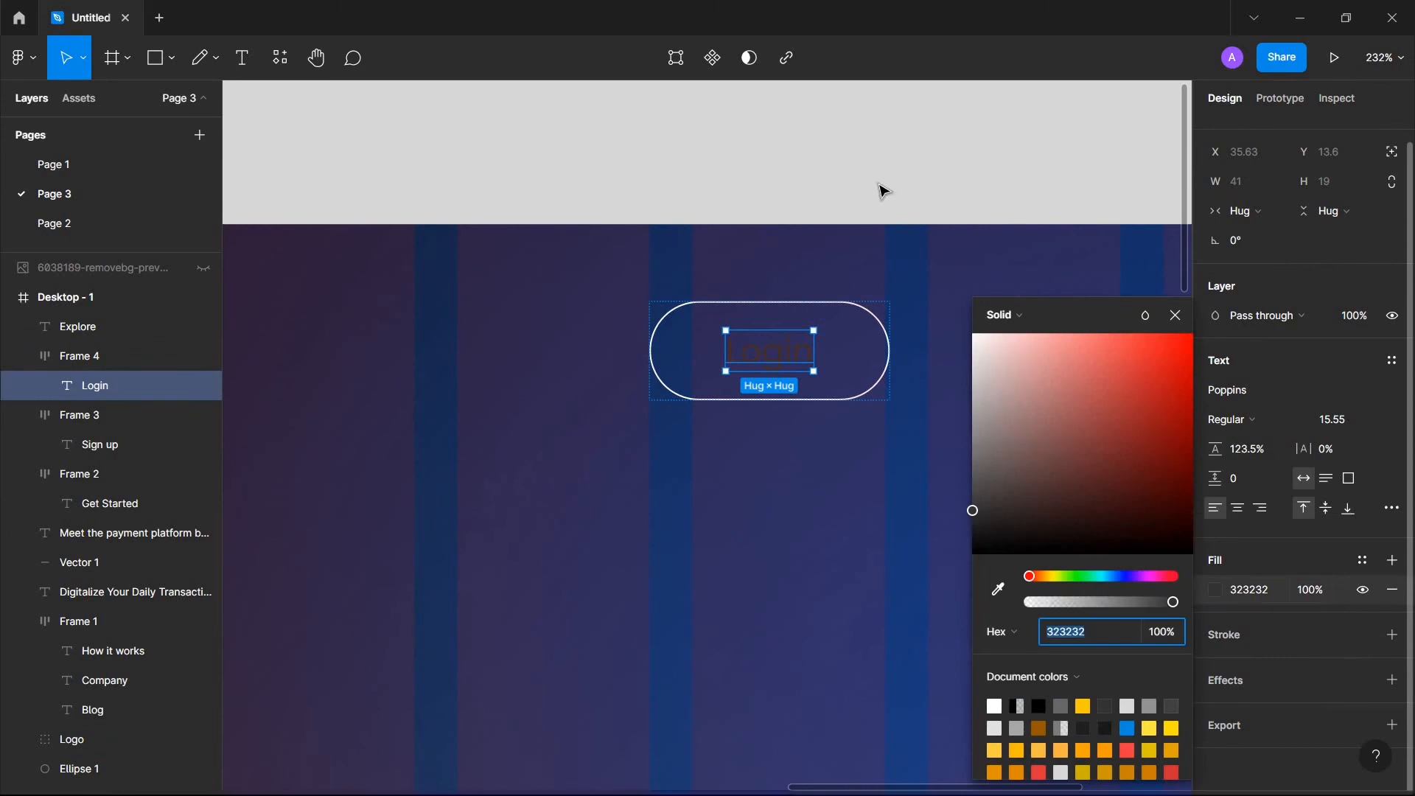
scroll(880, 383, "down", 5)
scroll(882, 375, "right", 3)
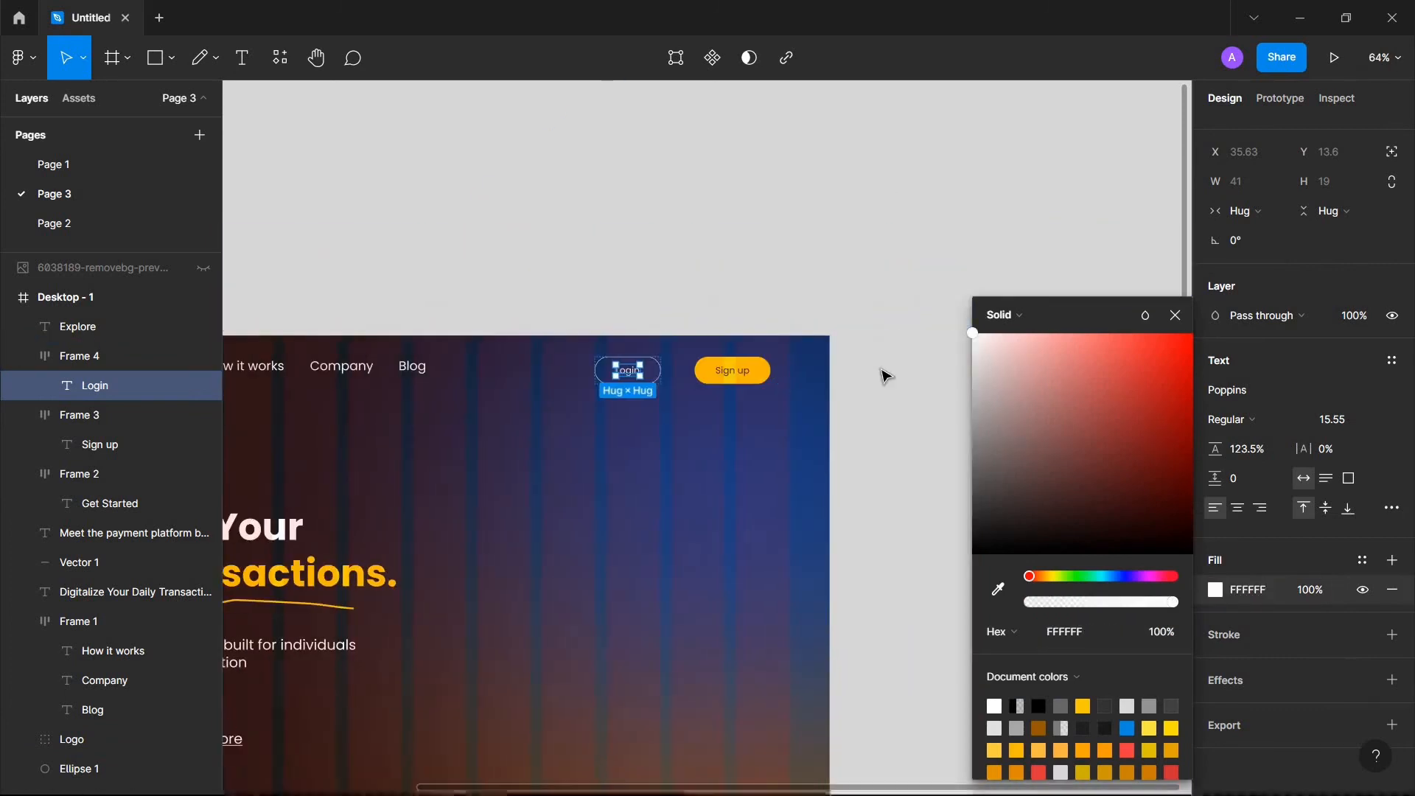
left_click(892, 376)
Step: Nudge the Login button closer to the Sign up button, to X 1058 at the same height
left_click(604, 374)
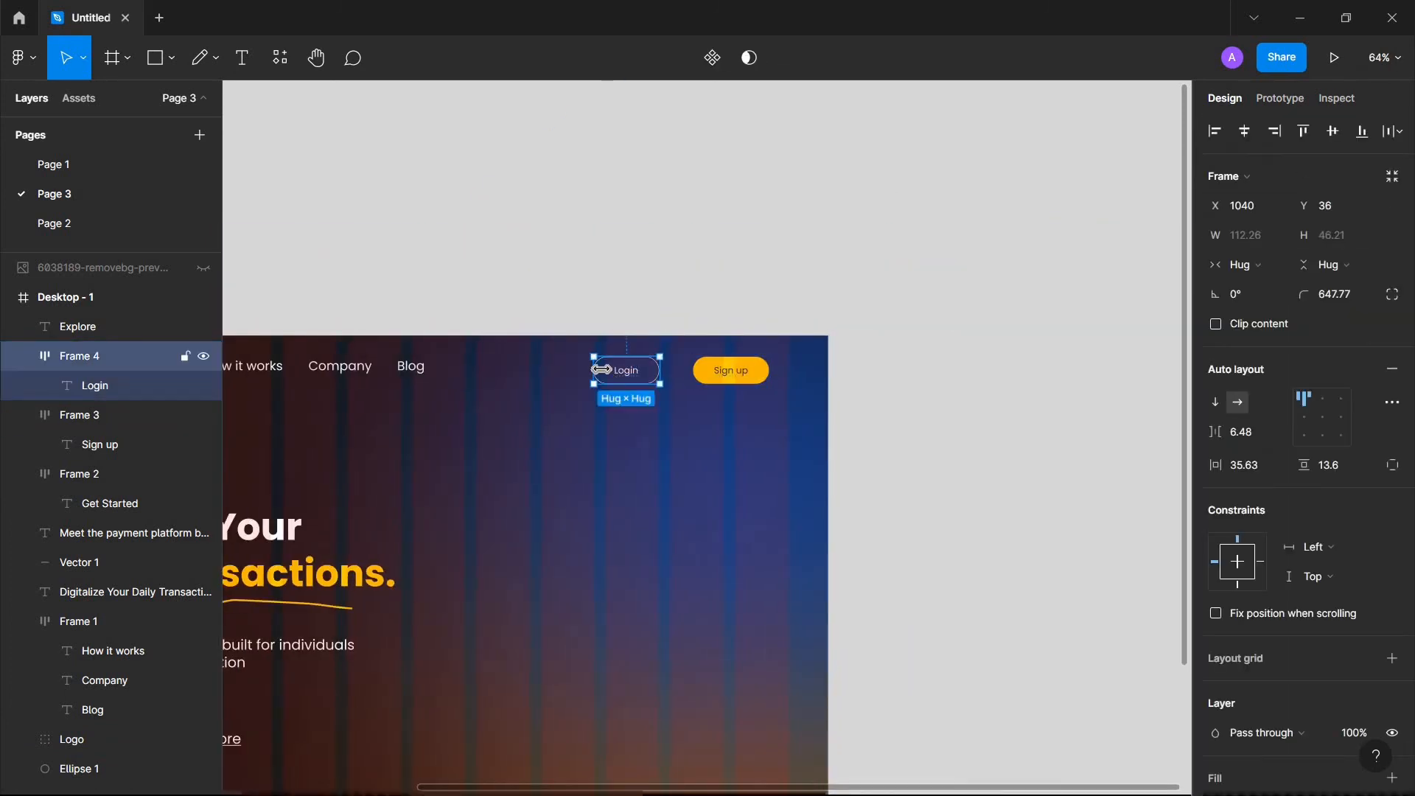
key("Right")
key("Right")
key("Right")
key("Right")
key("Right")
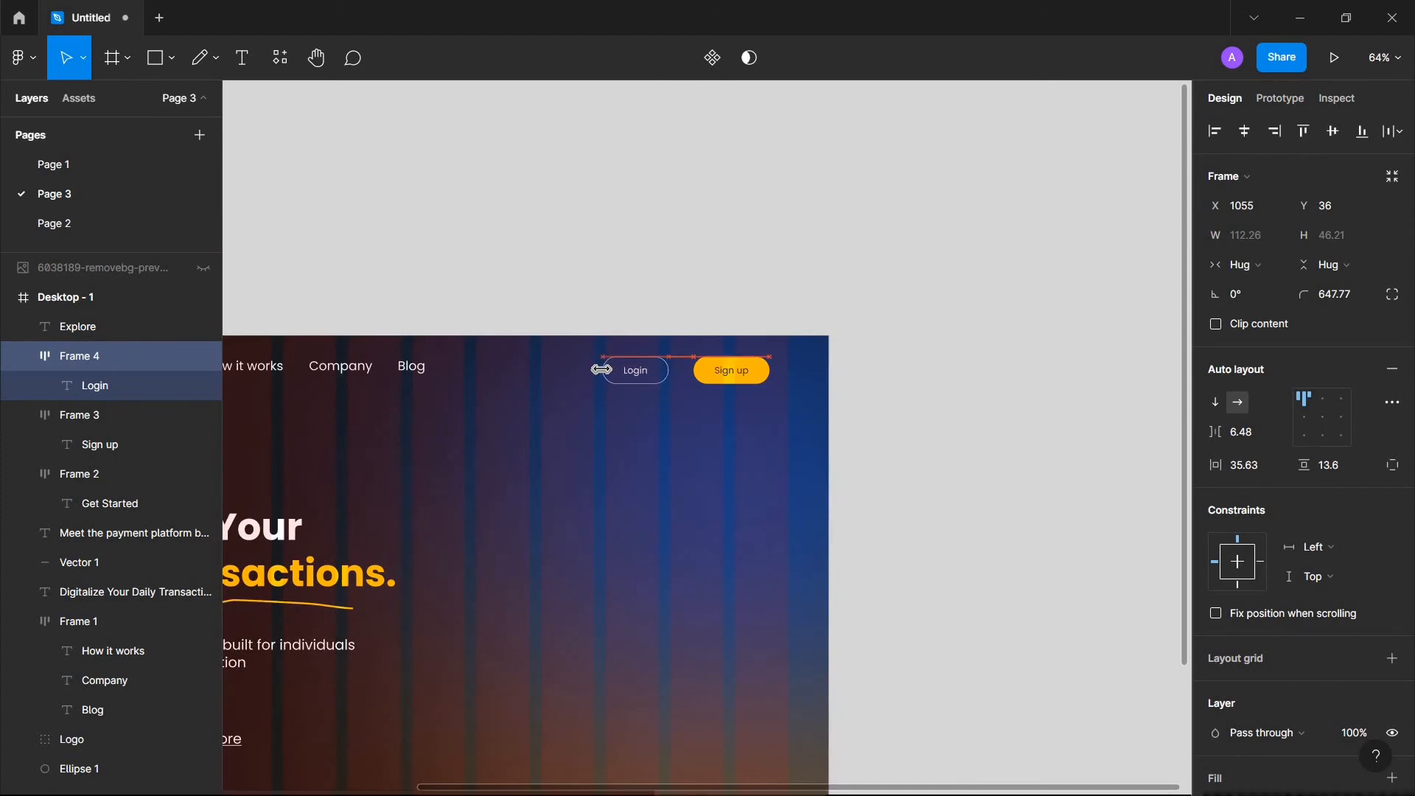
scroll(606, 373, "left", 3)
scroll(611, 372, "down", 2)
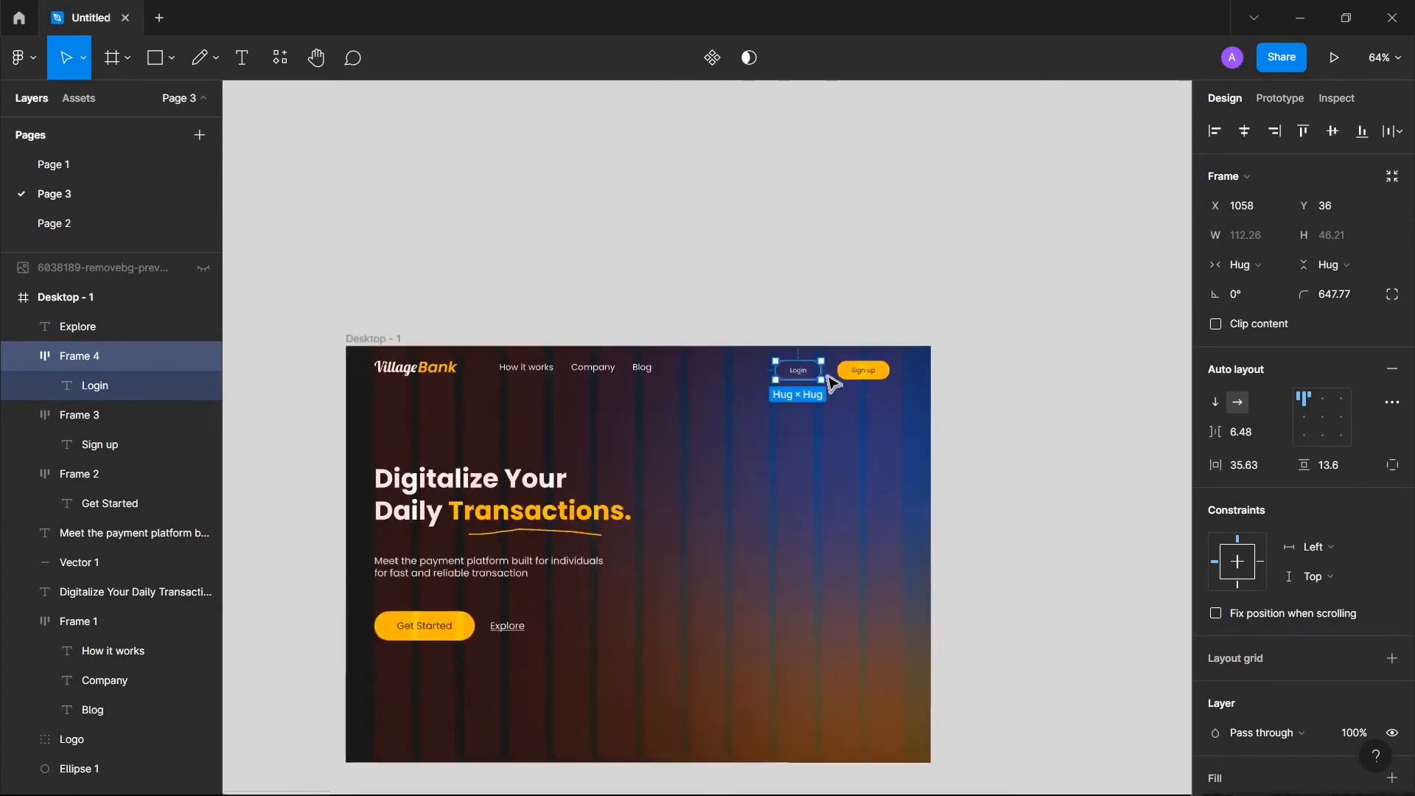
Step: Shift the Login and Sign up buttons together rightward until Sign up's outer edge meets the last grid column's outer edge
left_click(873, 377, "shift")
key("Right")
key("Right")
key("Right")
key("Right")
key("Right")
key("Right")
key("Right")
key("Right")
key("Right")
key("Right")
key("Right")
key("Right")
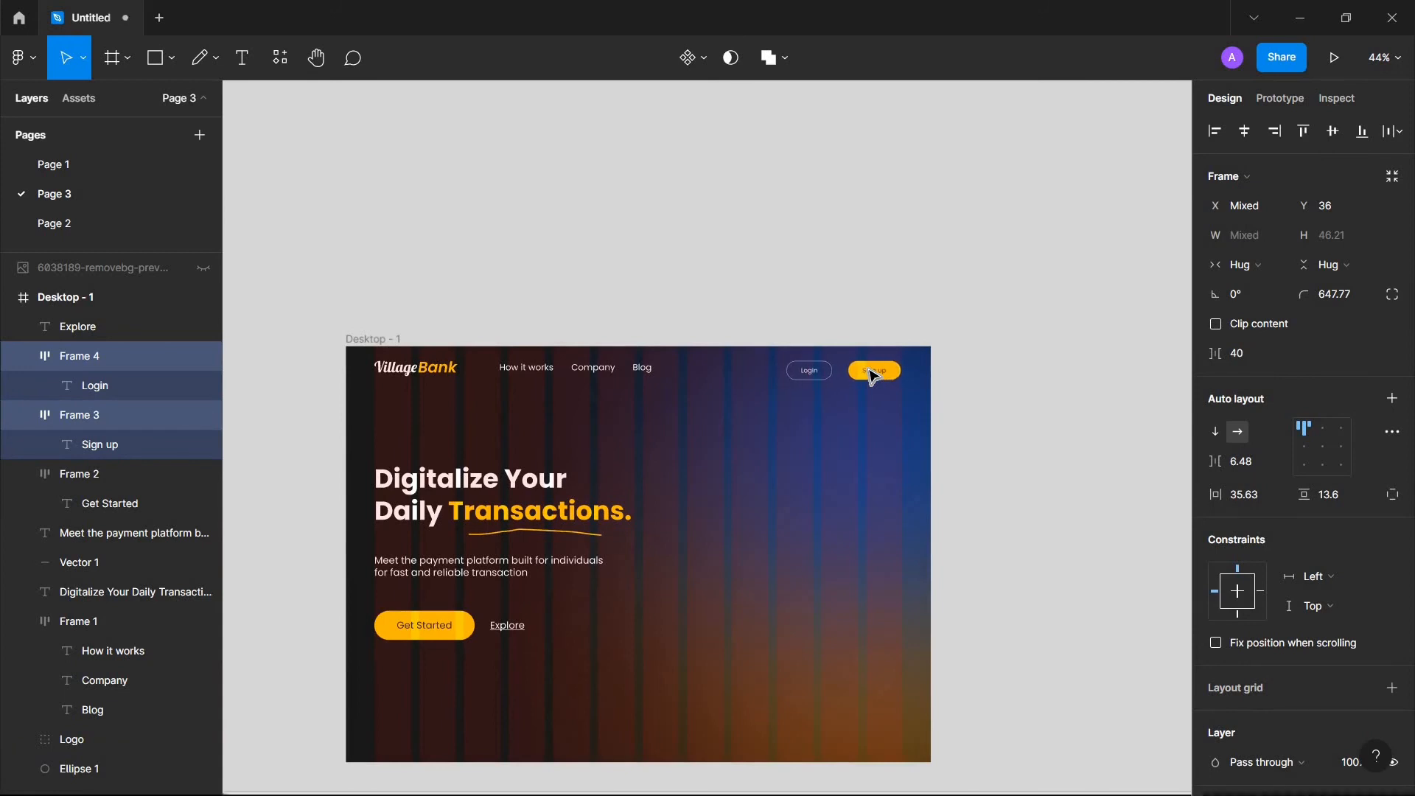
scroll(873, 377, "up", 5)
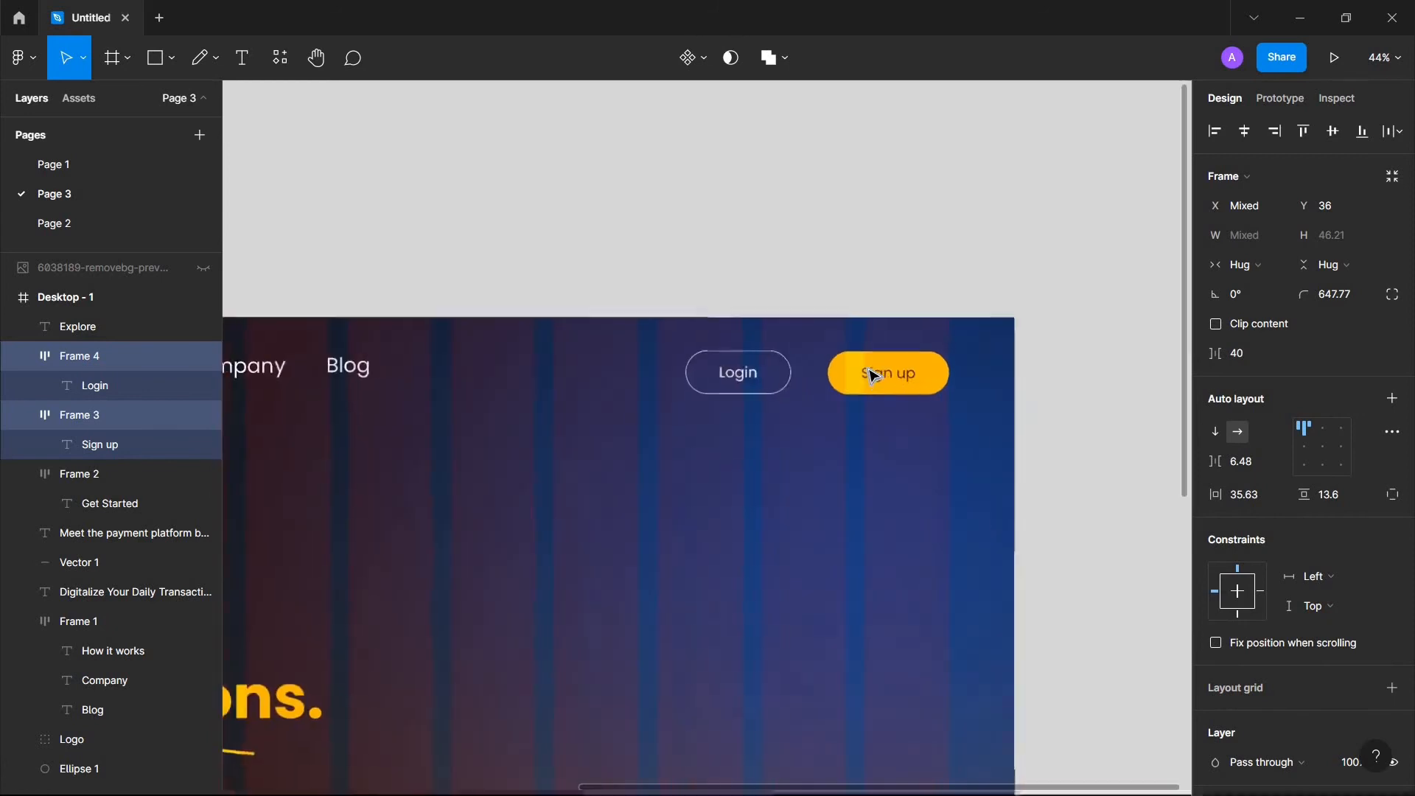
Step: Make the hidden phone mockup image visible again on the hero
scroll(873, 378, "down", 4)
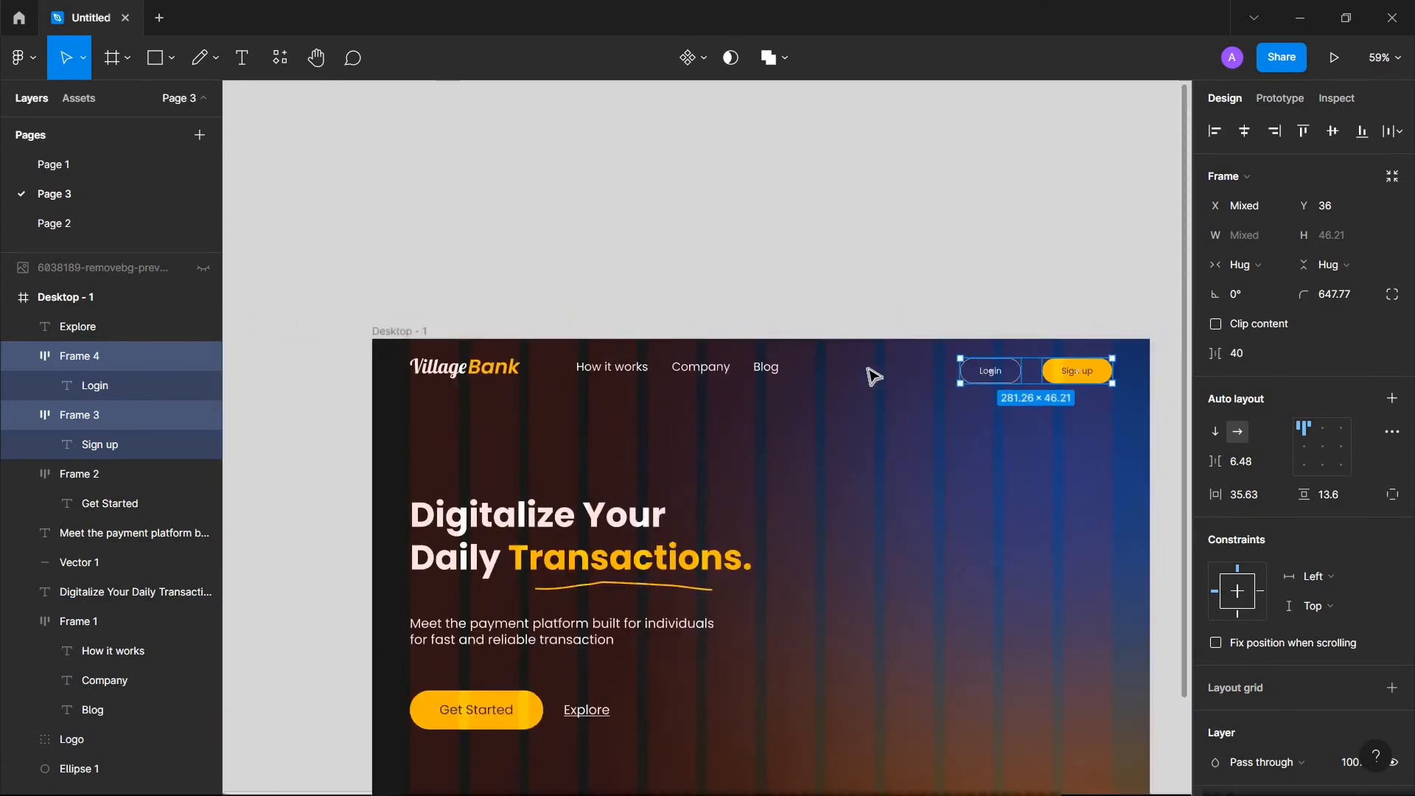
scroll(869, 516, "down", 3)
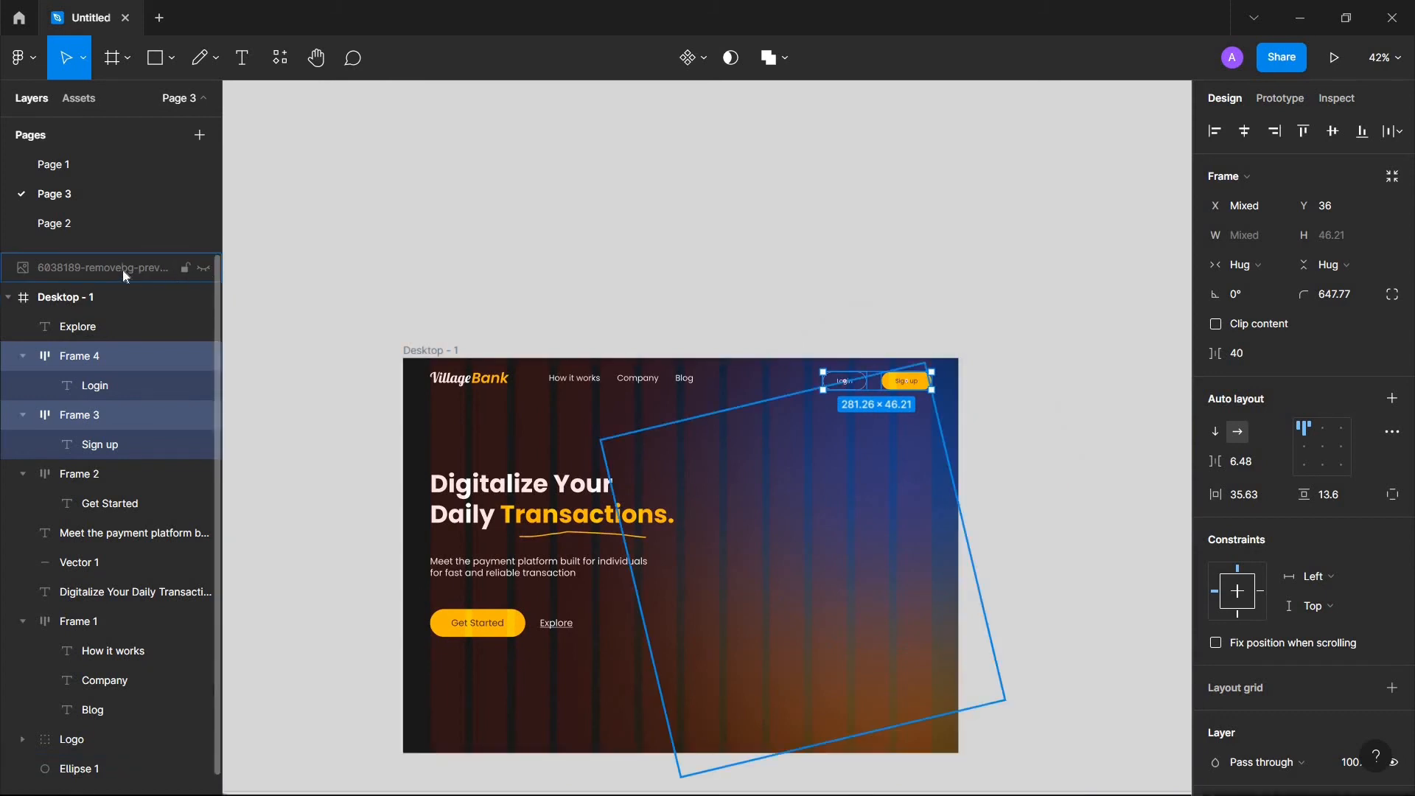
left_click(204, 264)
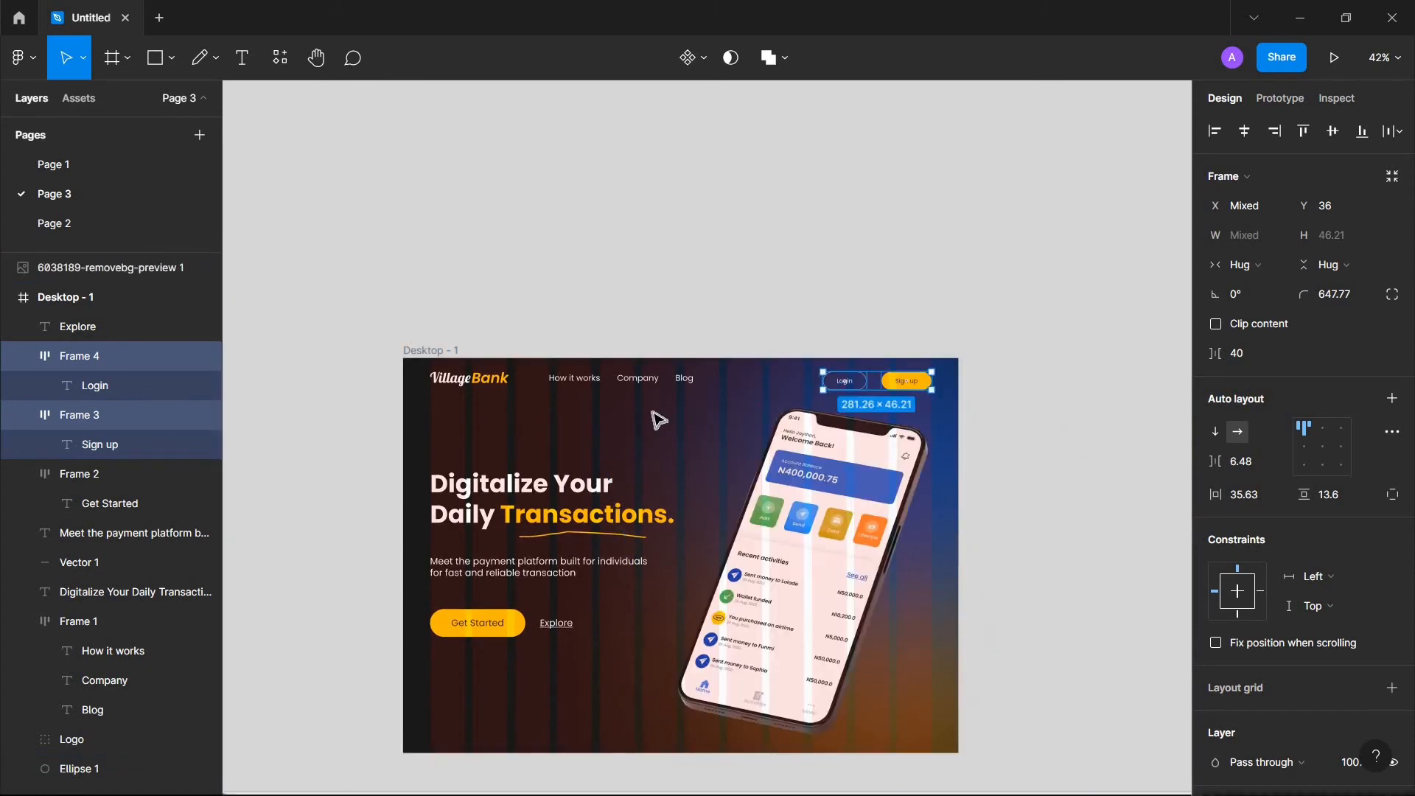
scroll(656, 414, "down", 2)
scroll(657, 417, "down", 1)
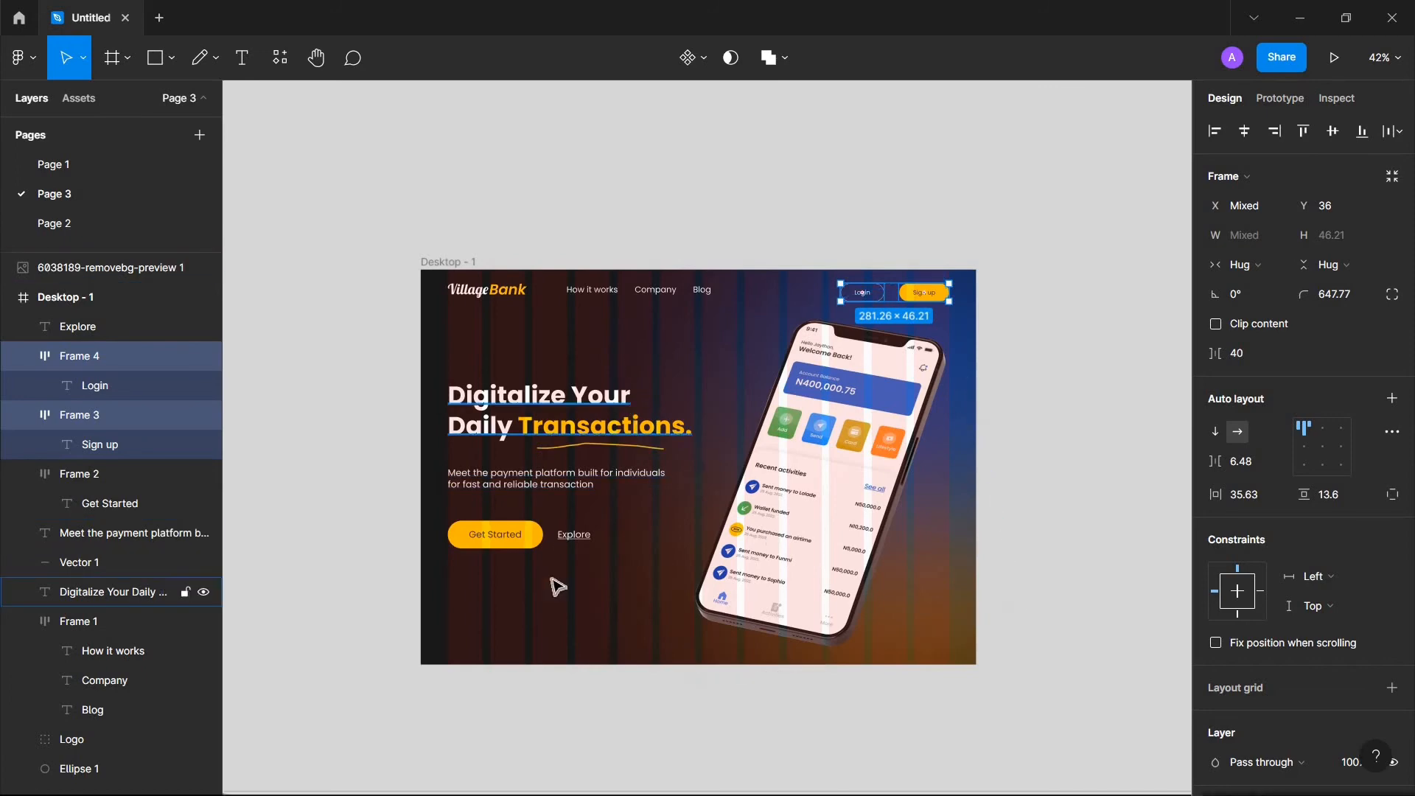
Step: Paste the App Store and Google Play badge group and place it below the Get Started button at X 70, Y 896
scroll(460, 647, "up", 3)
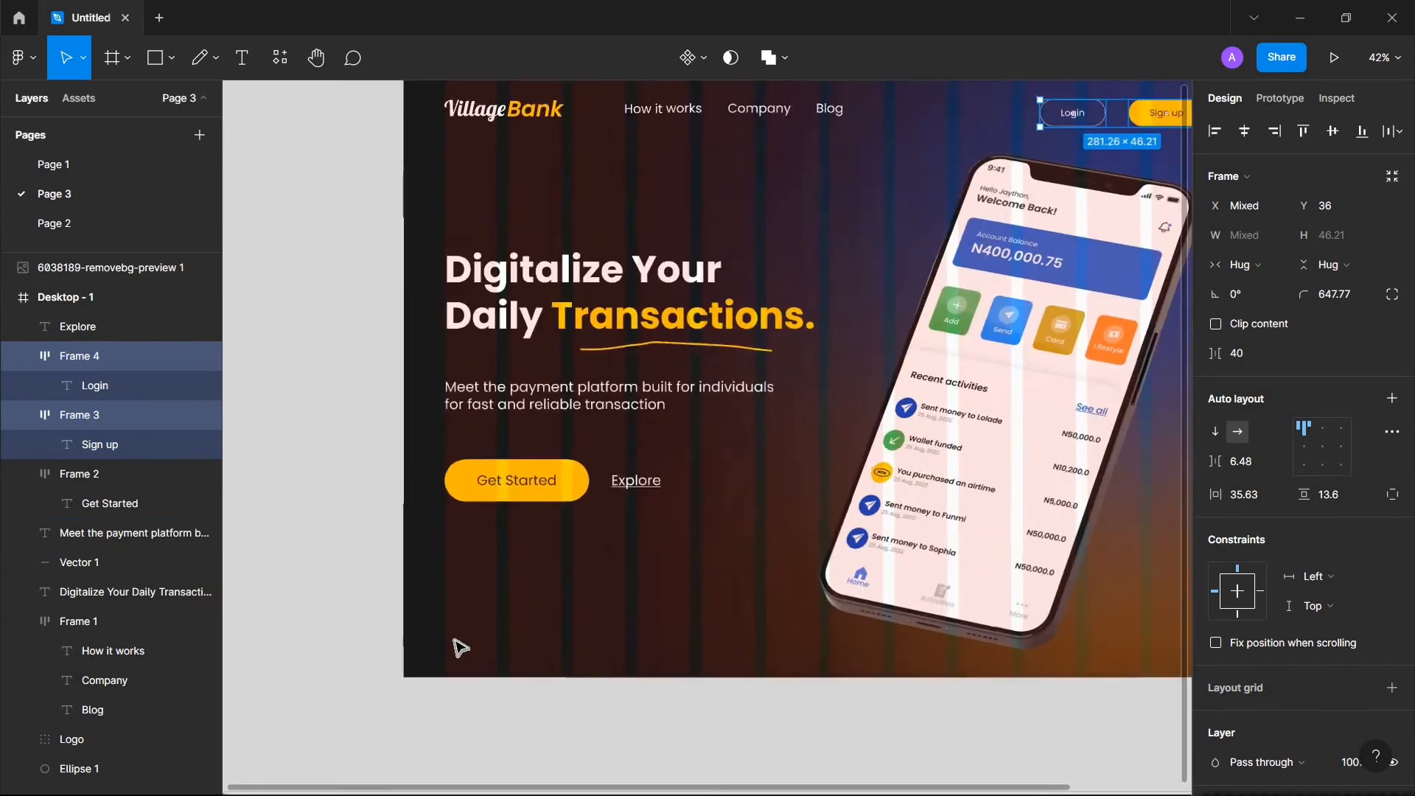
scroll(460, 647, "down", 1)
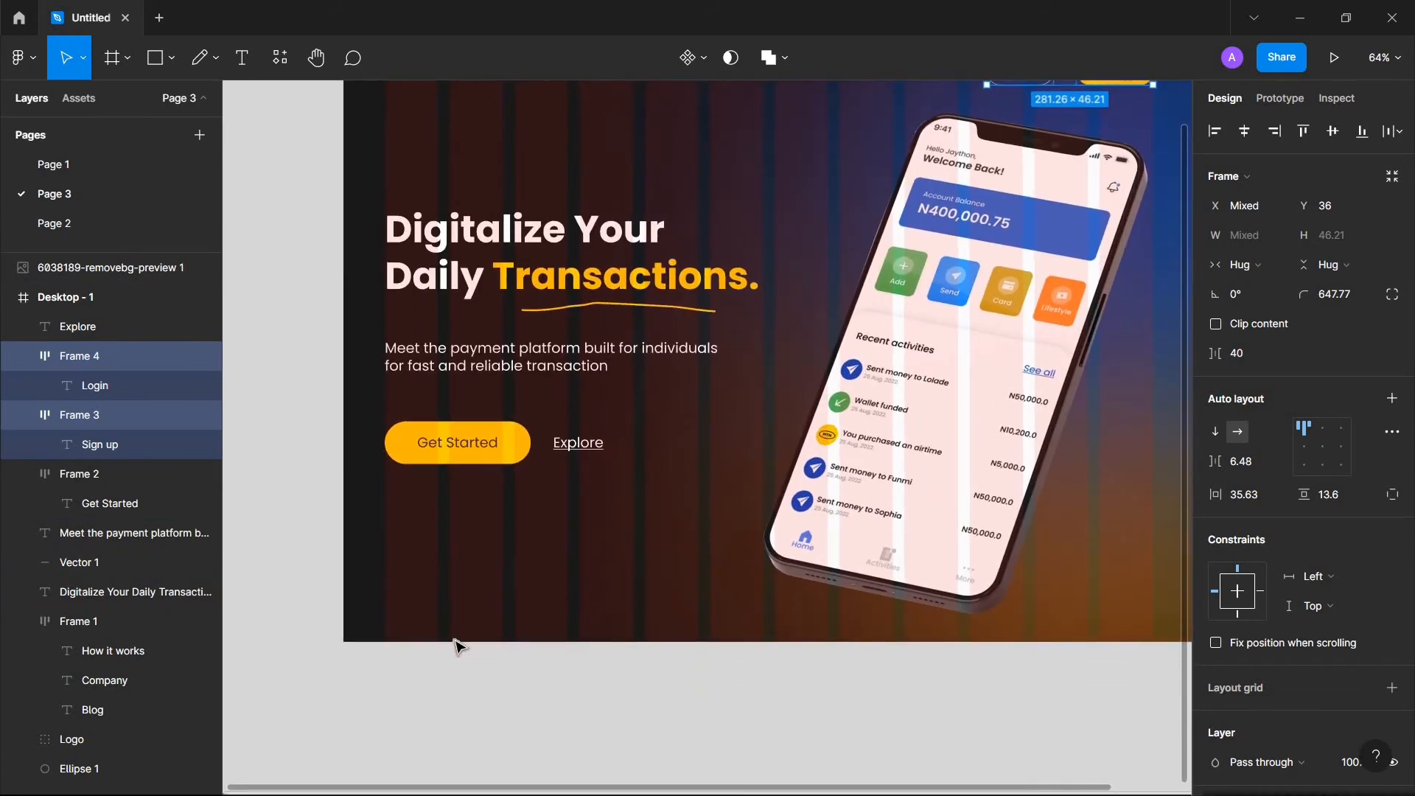
scroll(460, 647, "down", 2)
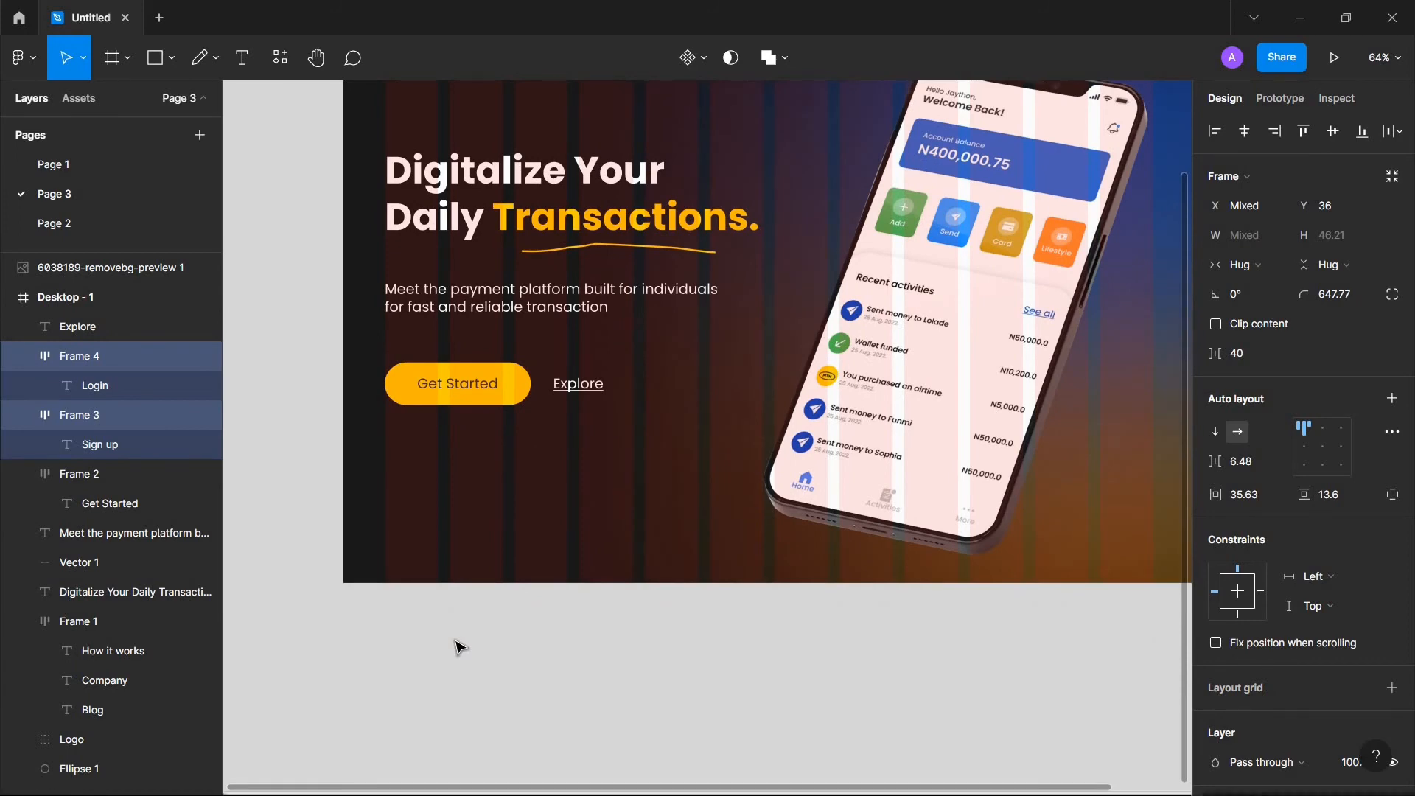
scroll(458, 647, "up", 1)
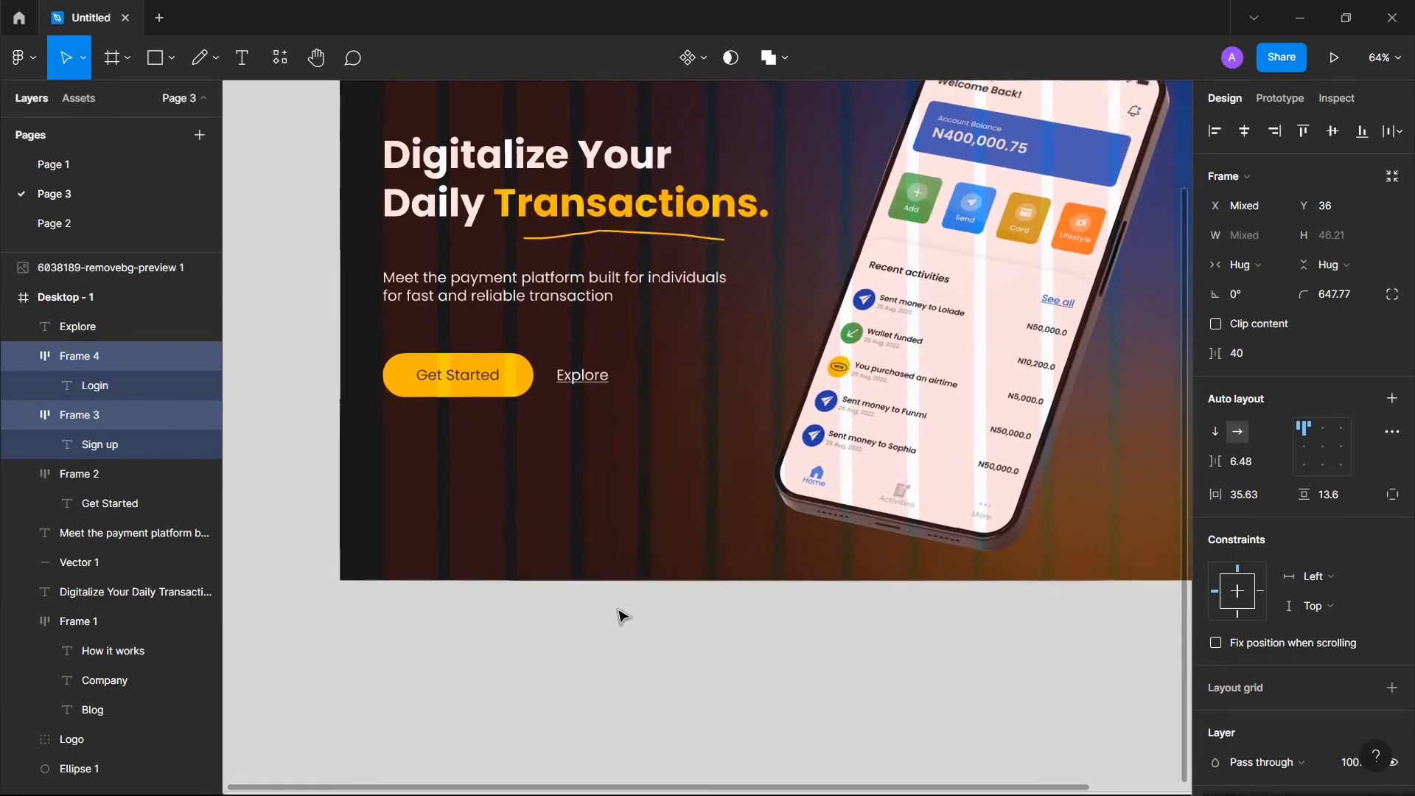
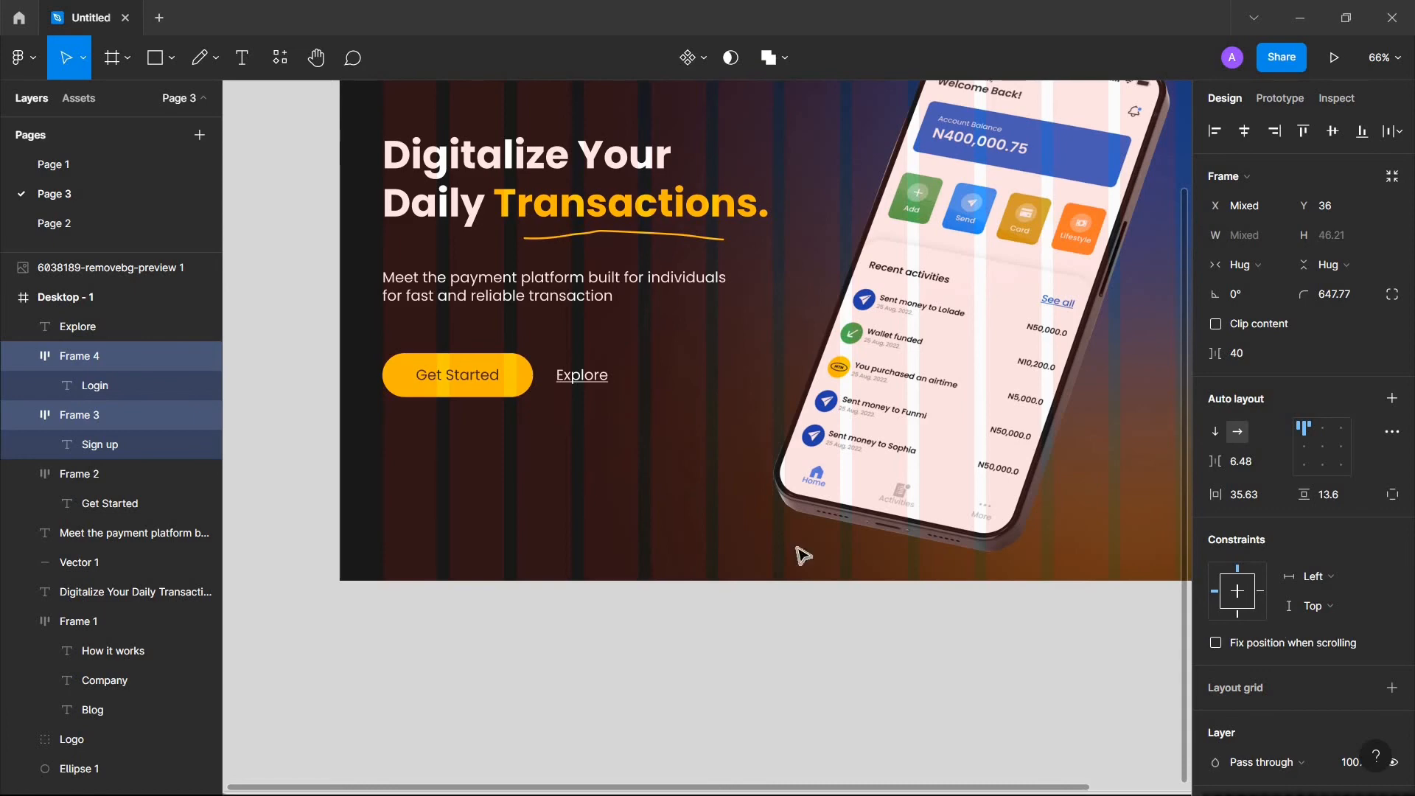
left_click(528, 512)
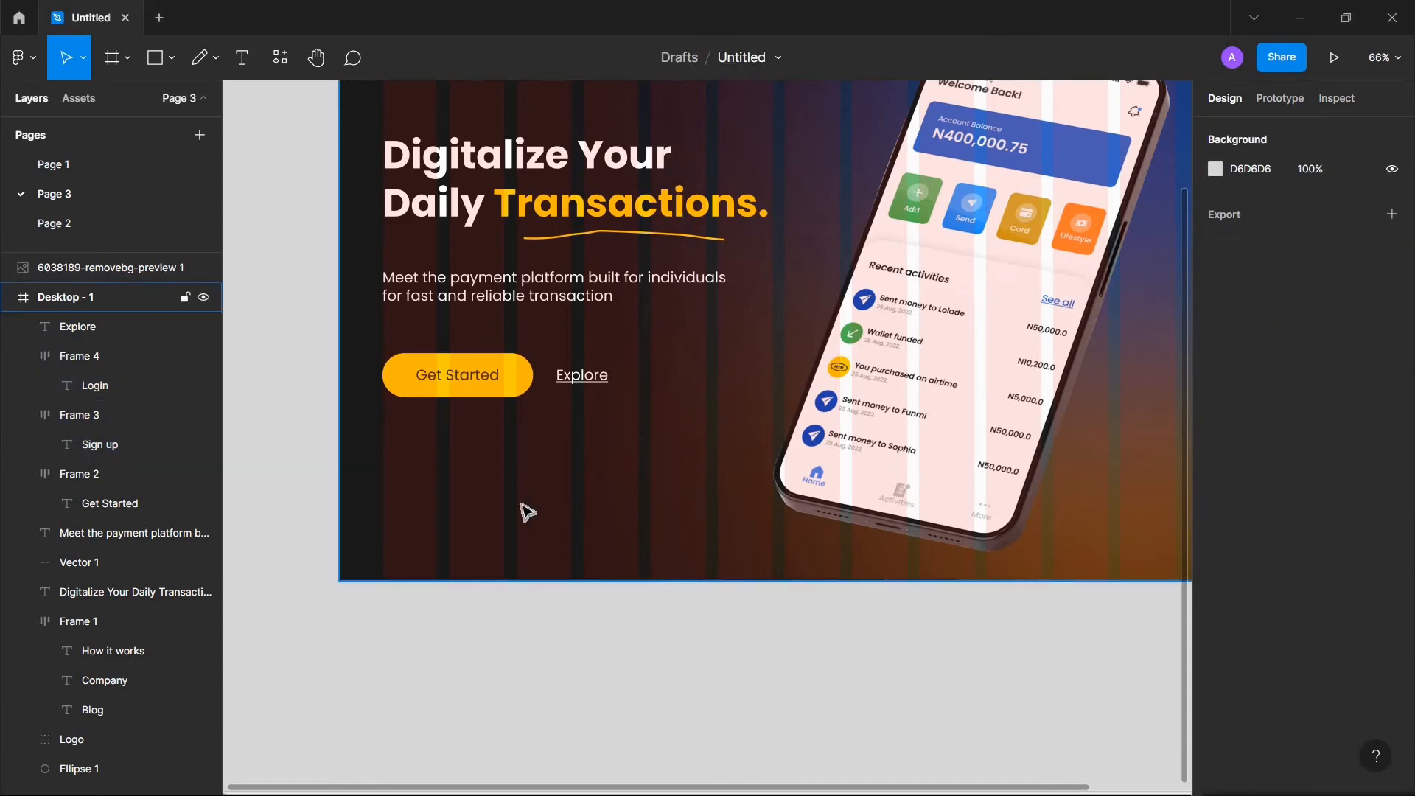
key("ctrl+v")
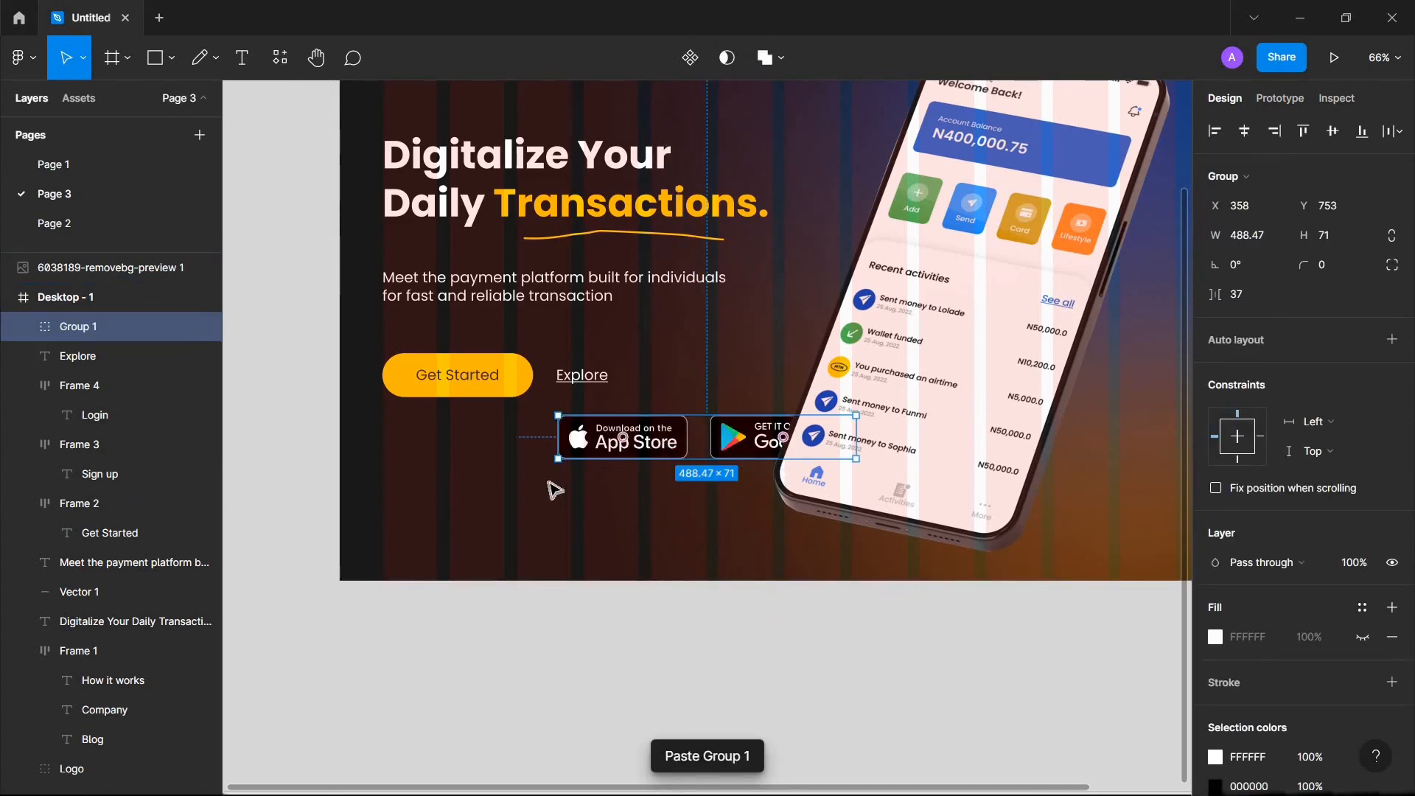
left_click_drag(552, 489, 490, 532)
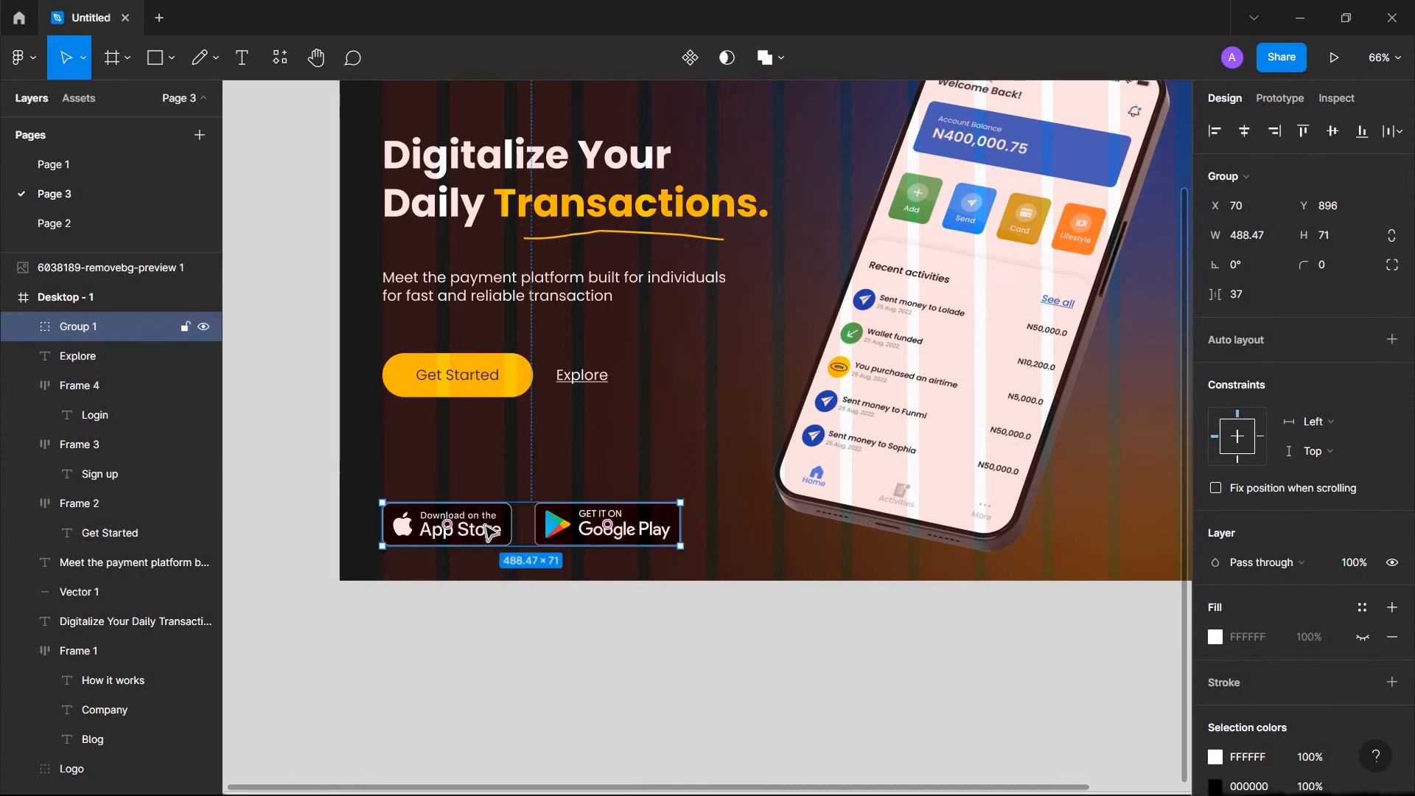
Step: Hide the 12-column layout grid of the Desktop - 1 frame
scroll(490, 532, "down", 3)
scroll(490, 532, "up", 3)
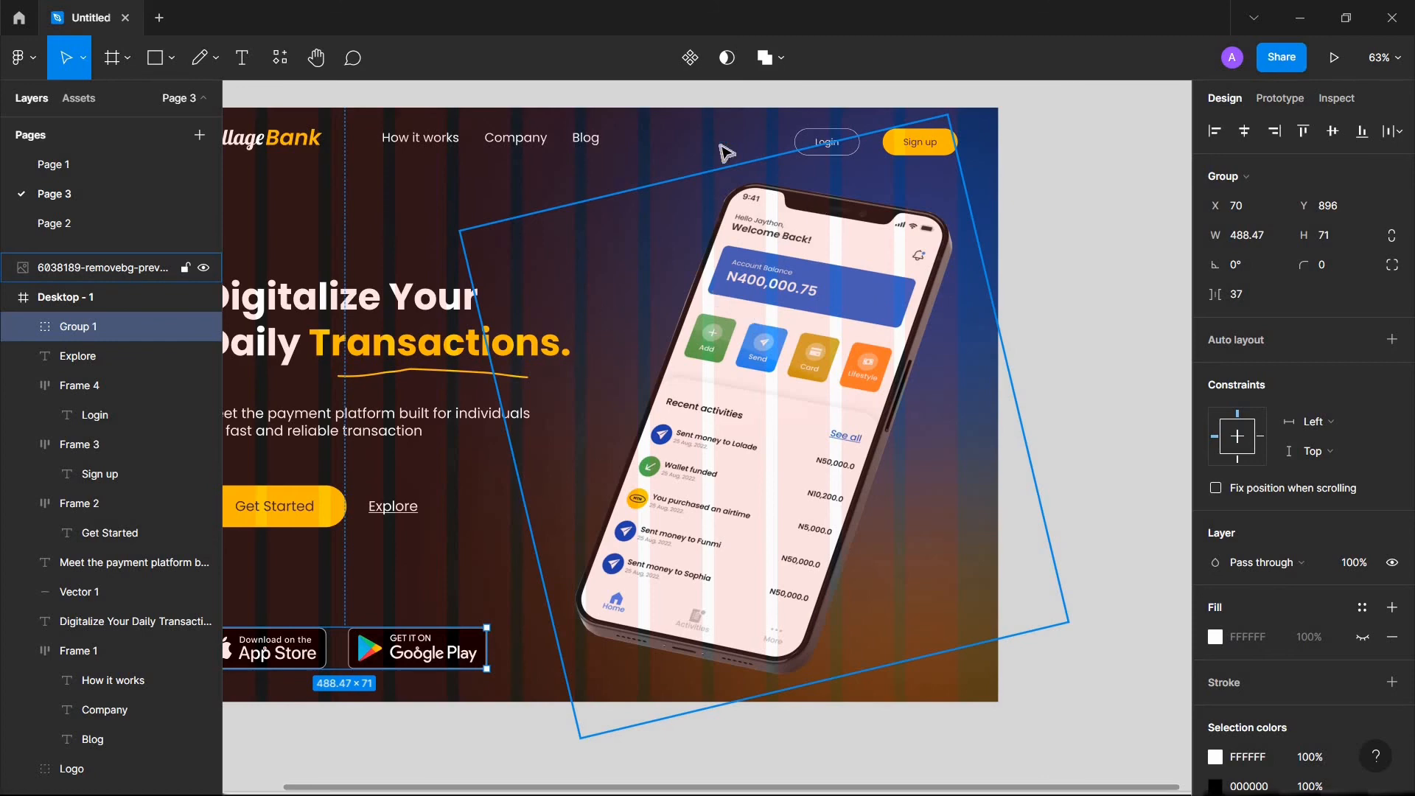
scroll(584, 487, "down", 3)
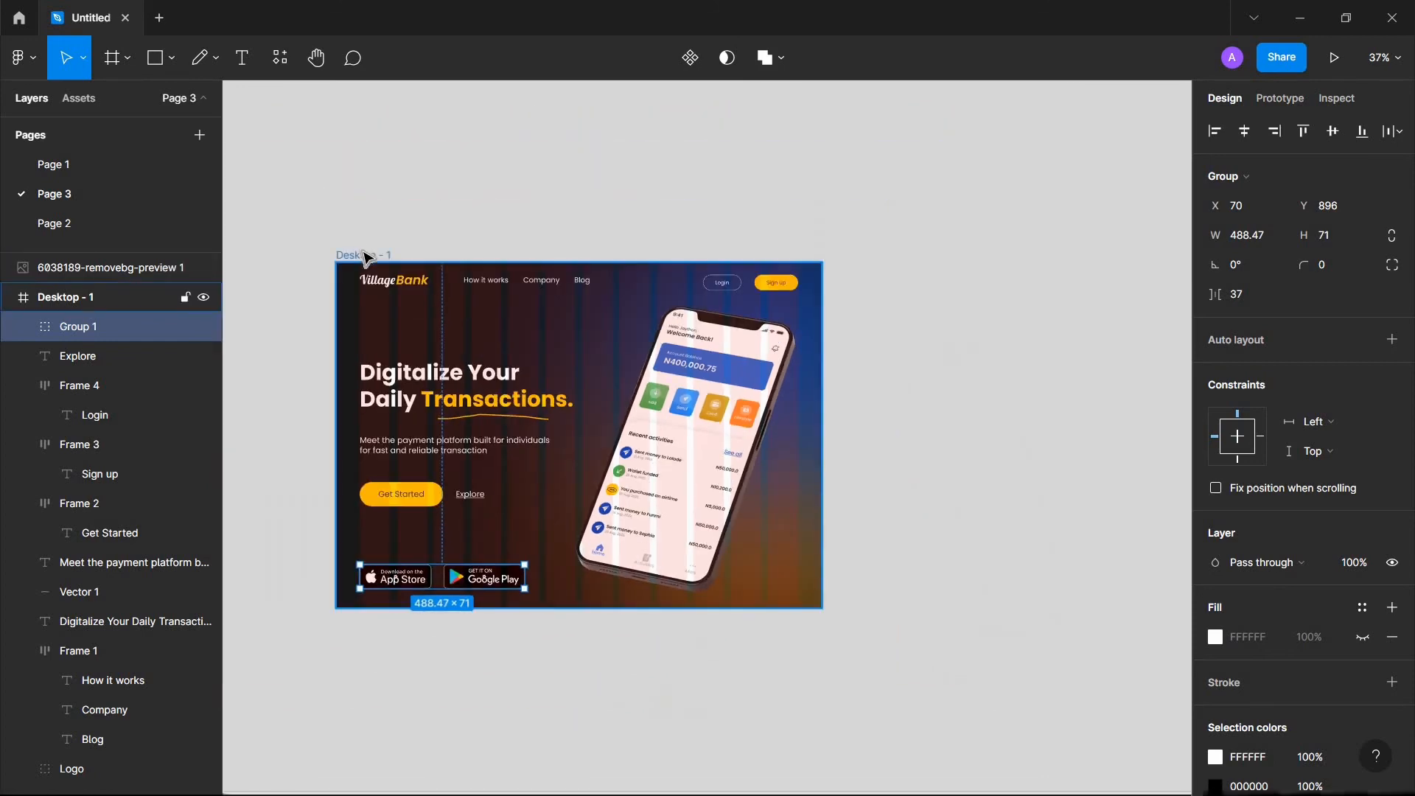
left_click(369, 253)
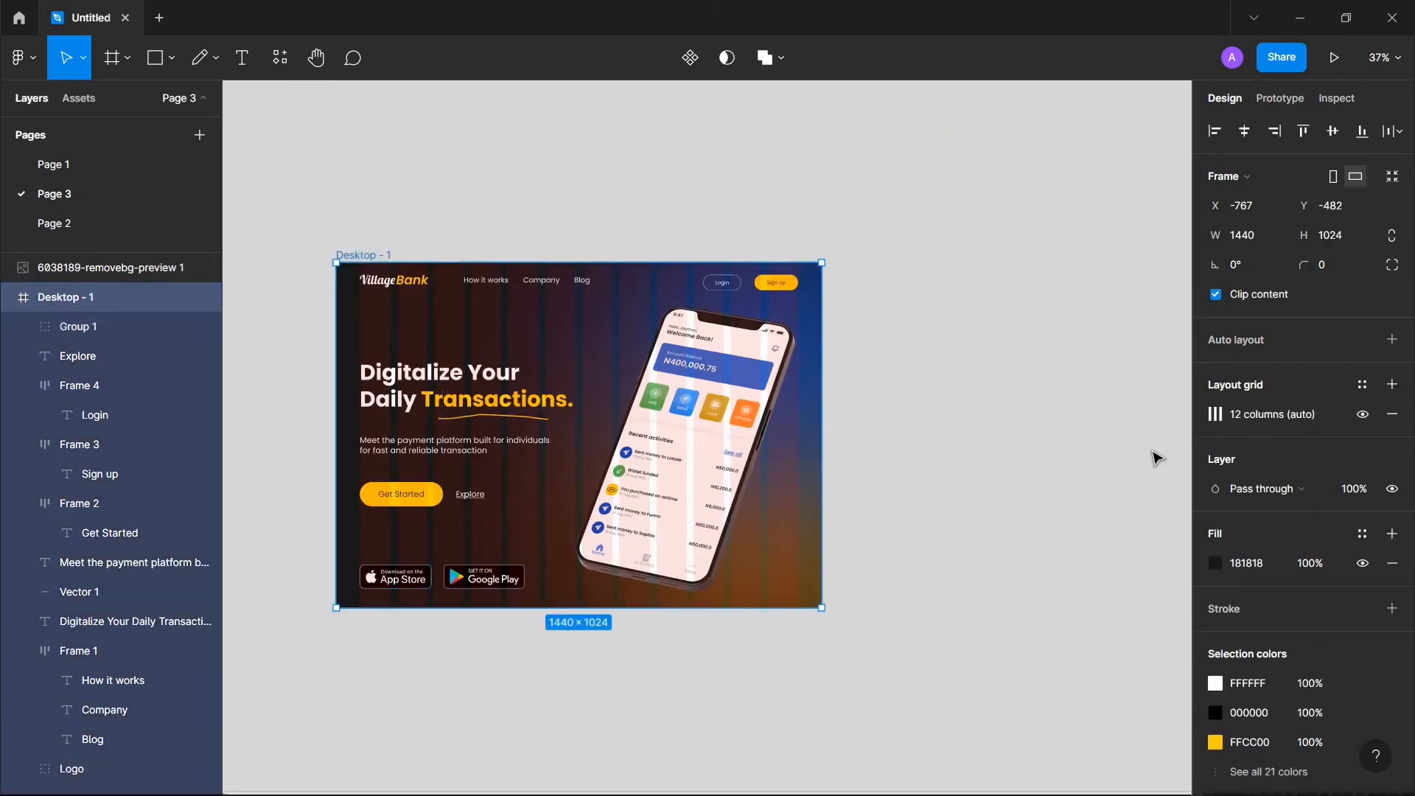
left_click(1363, 414)
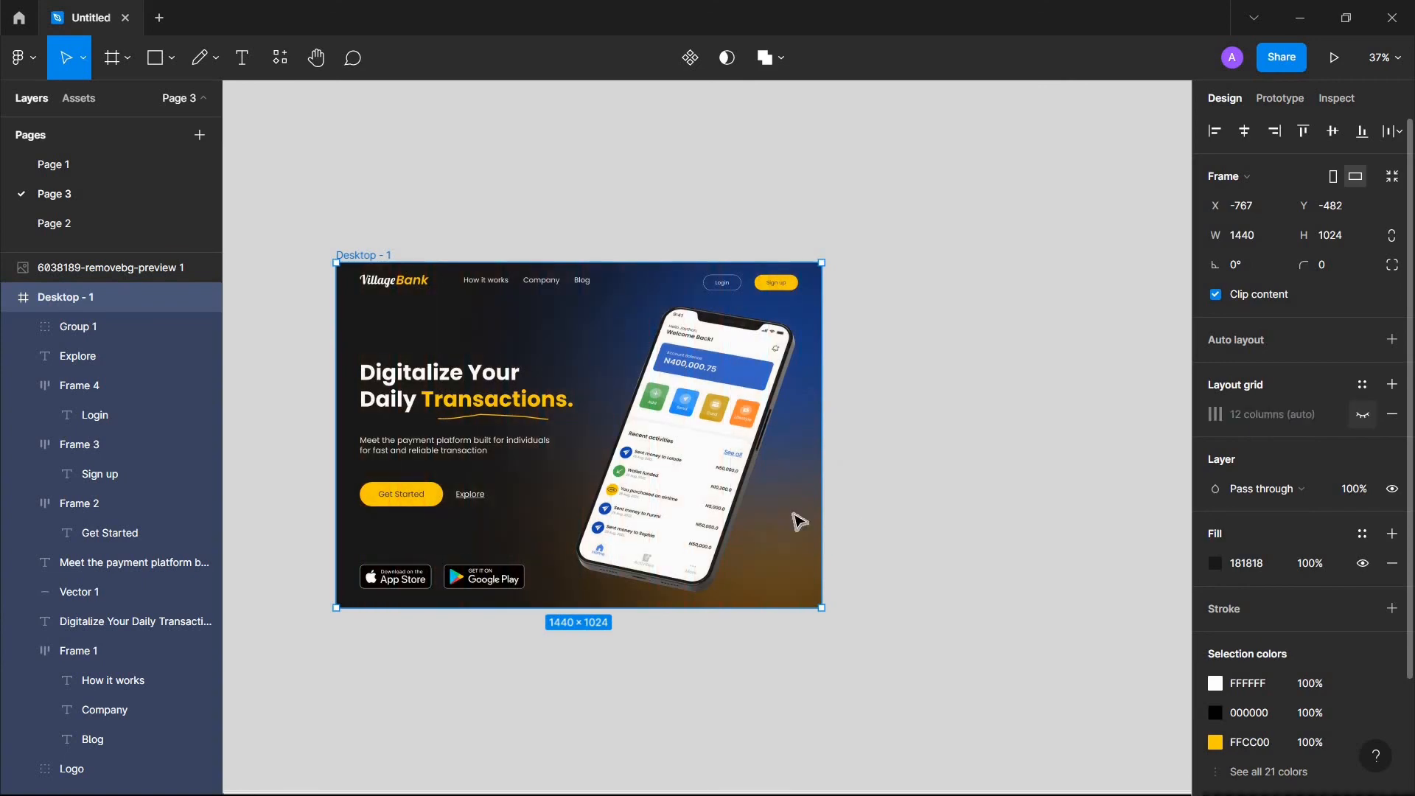
scroll(847, 472, "left", 3)
scroll(884, 426, "up", 5)
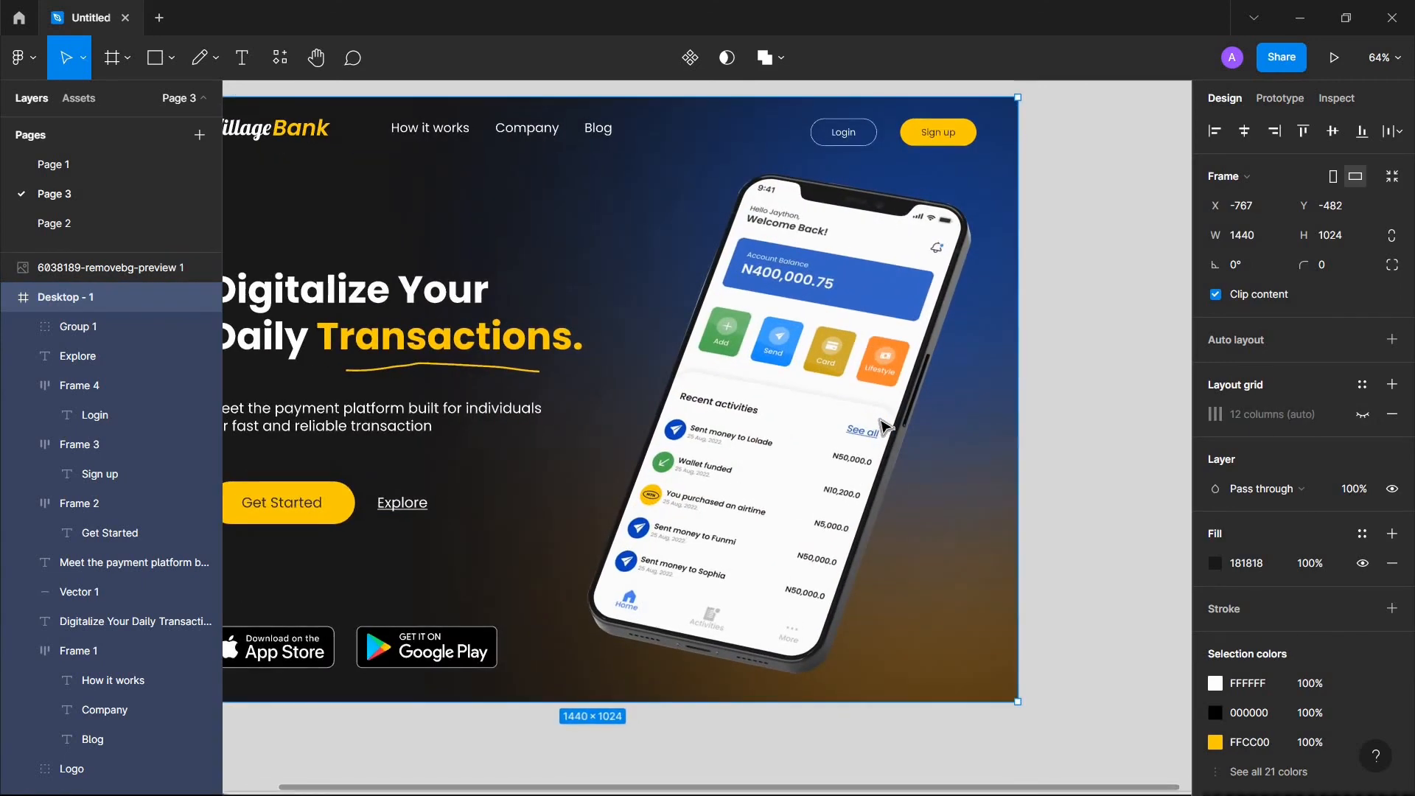
Step: Draw a star about 75 × 75 above the heading's end and set its point count to 4
scroll(884, 411, "down", 4)
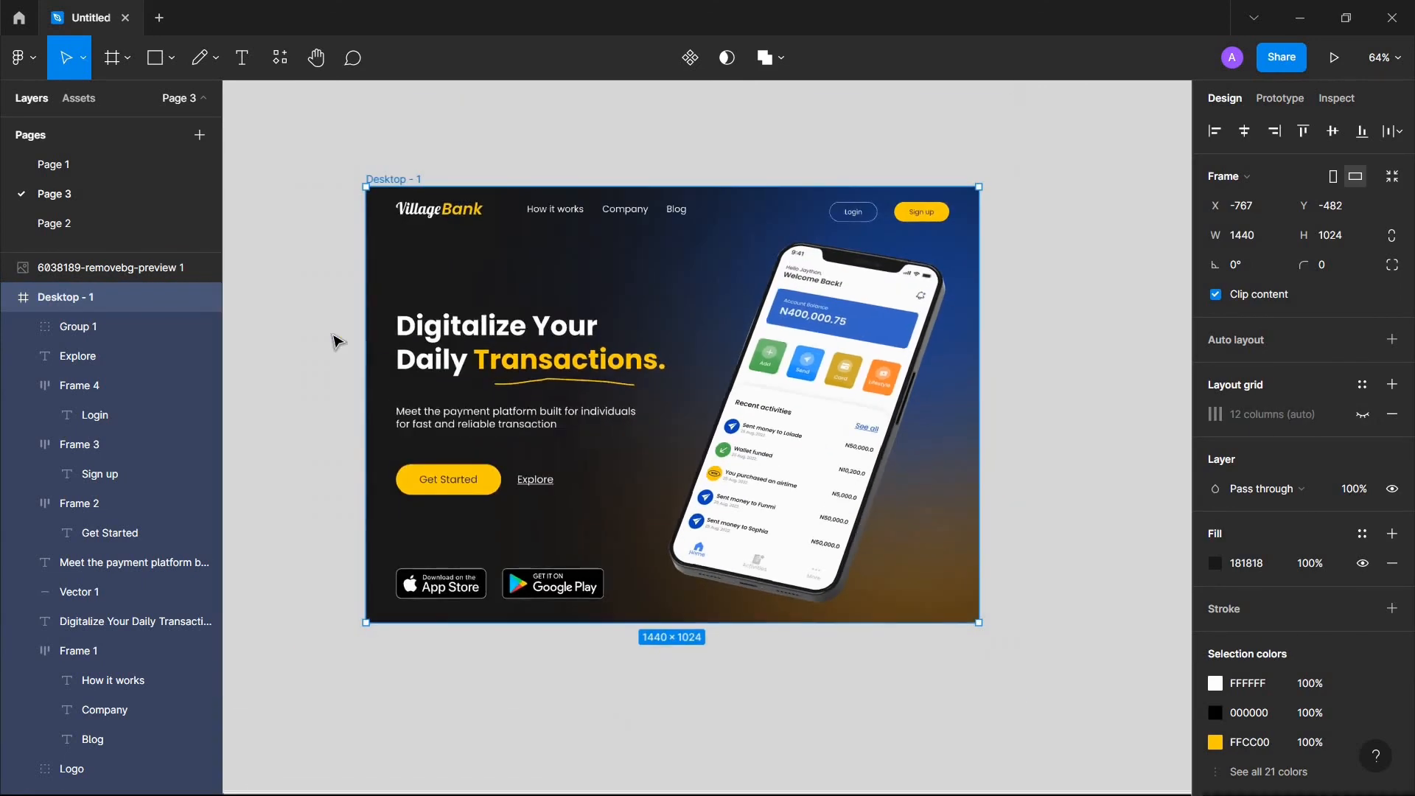
left_click(174, 64)
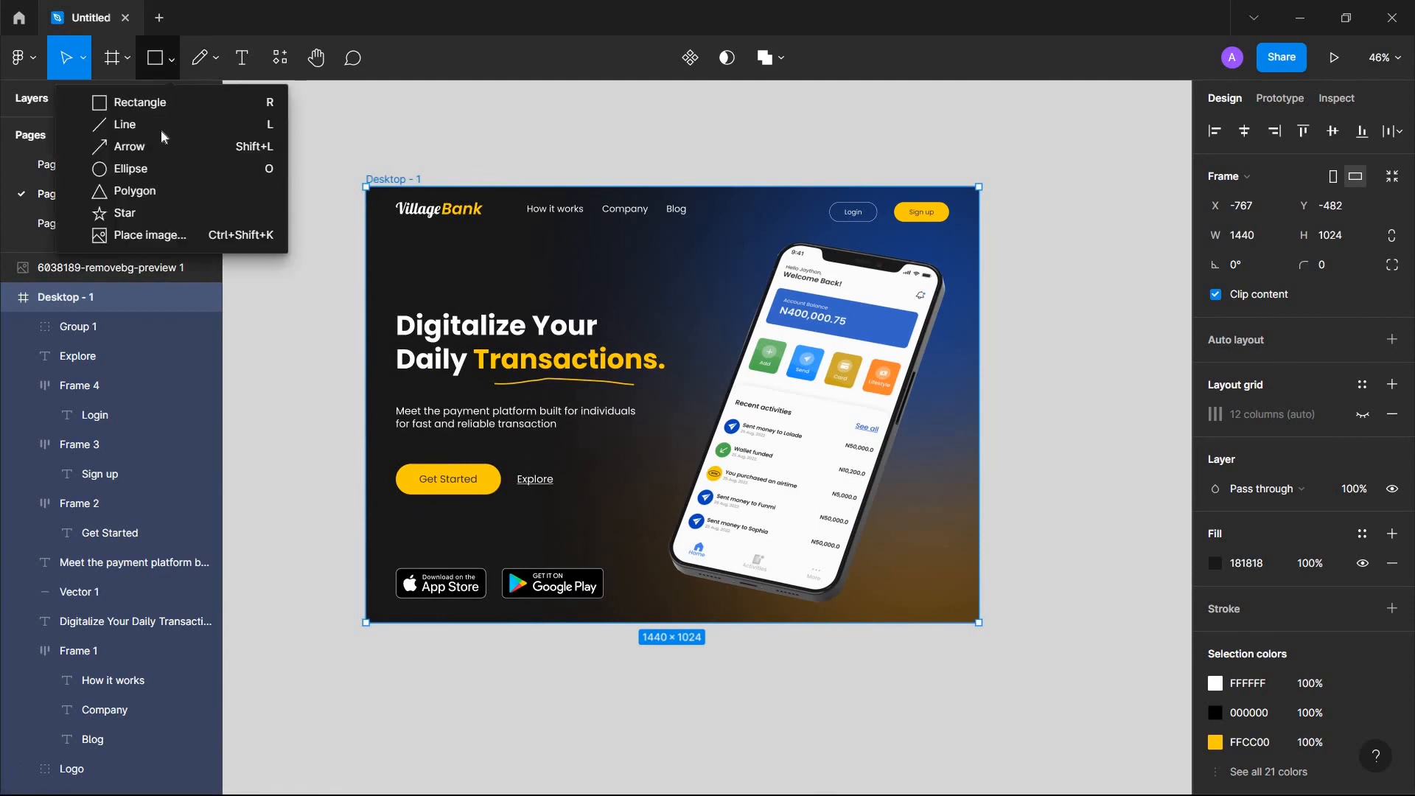
left_click(140, 213)
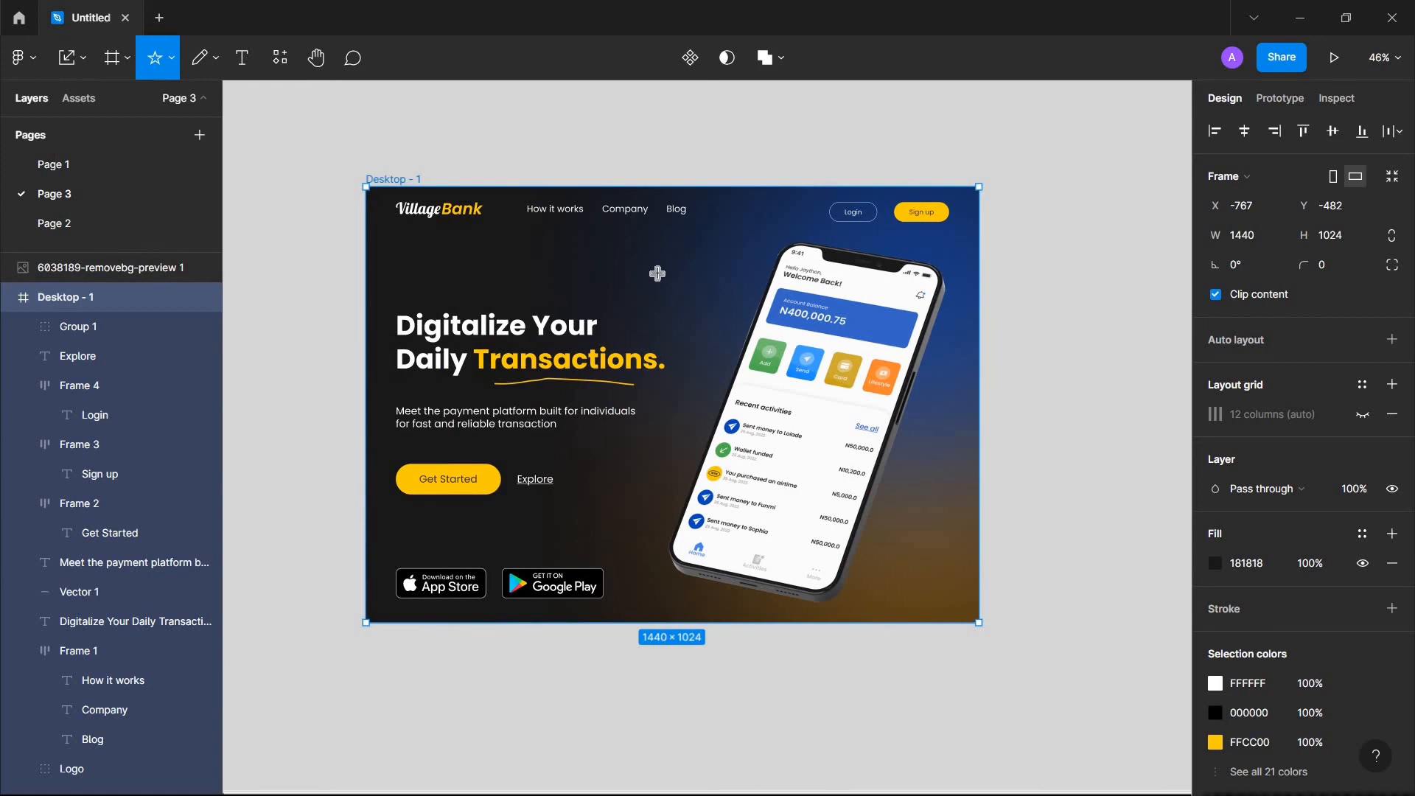
left_click_drag(654, 271, 688, 302)
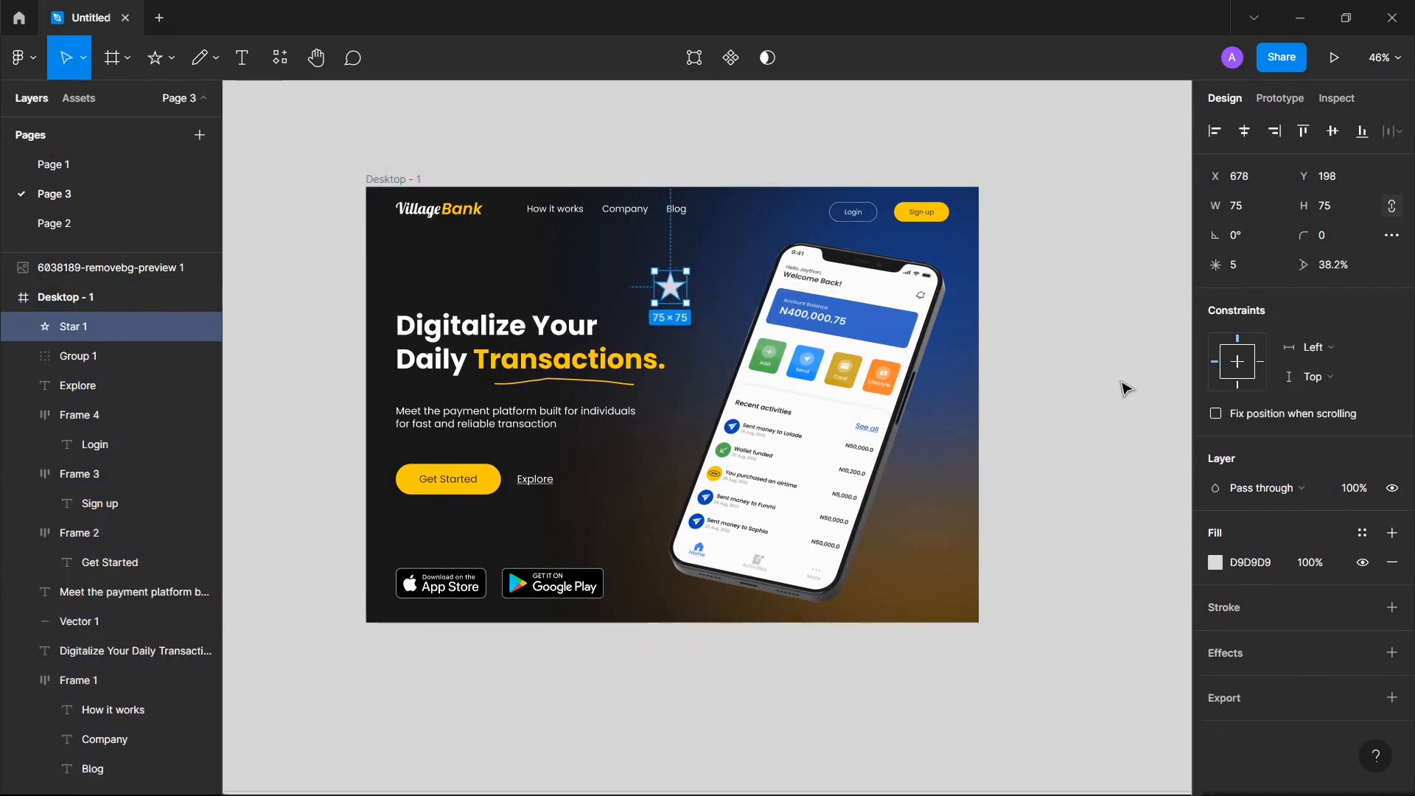
left_click(1253, 264)
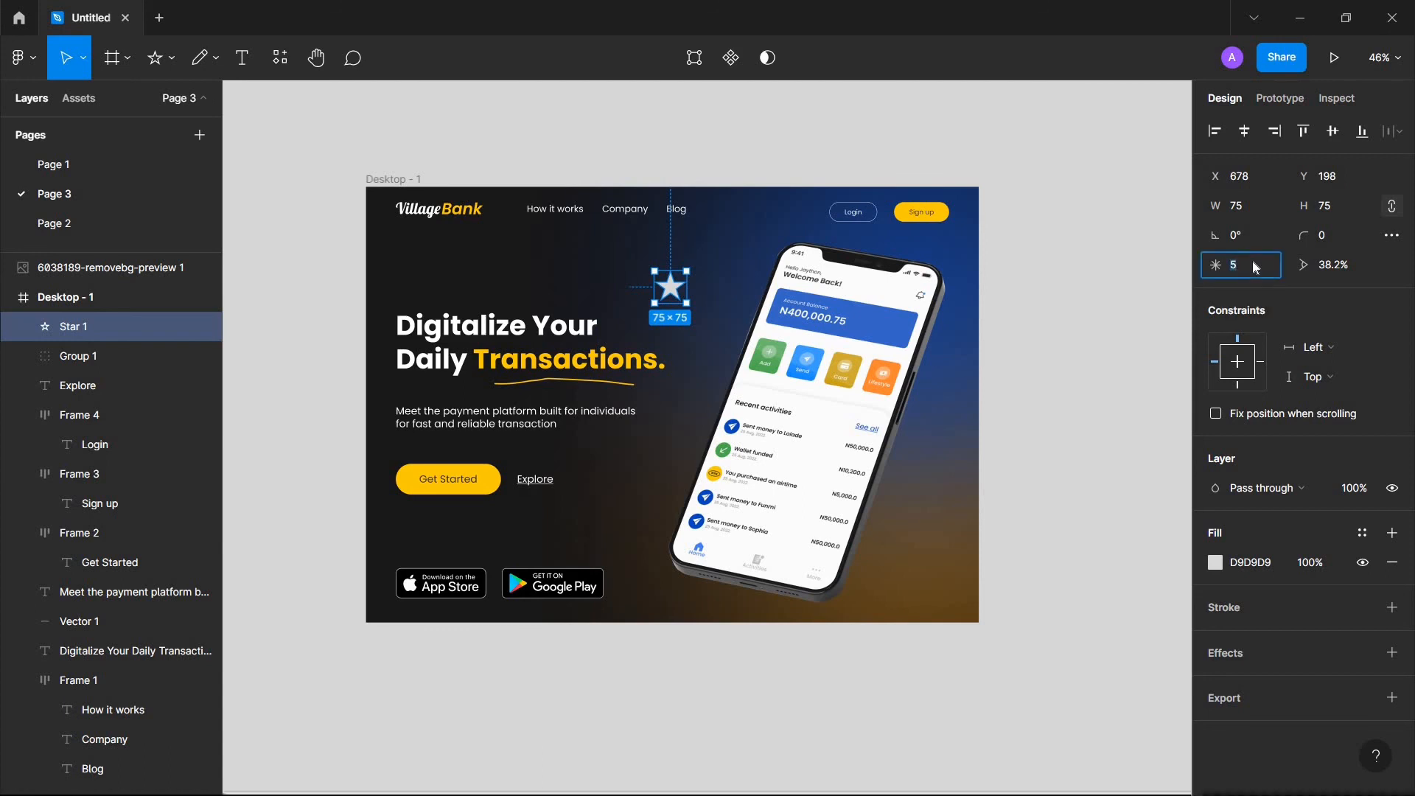
type("4")
key("Return")
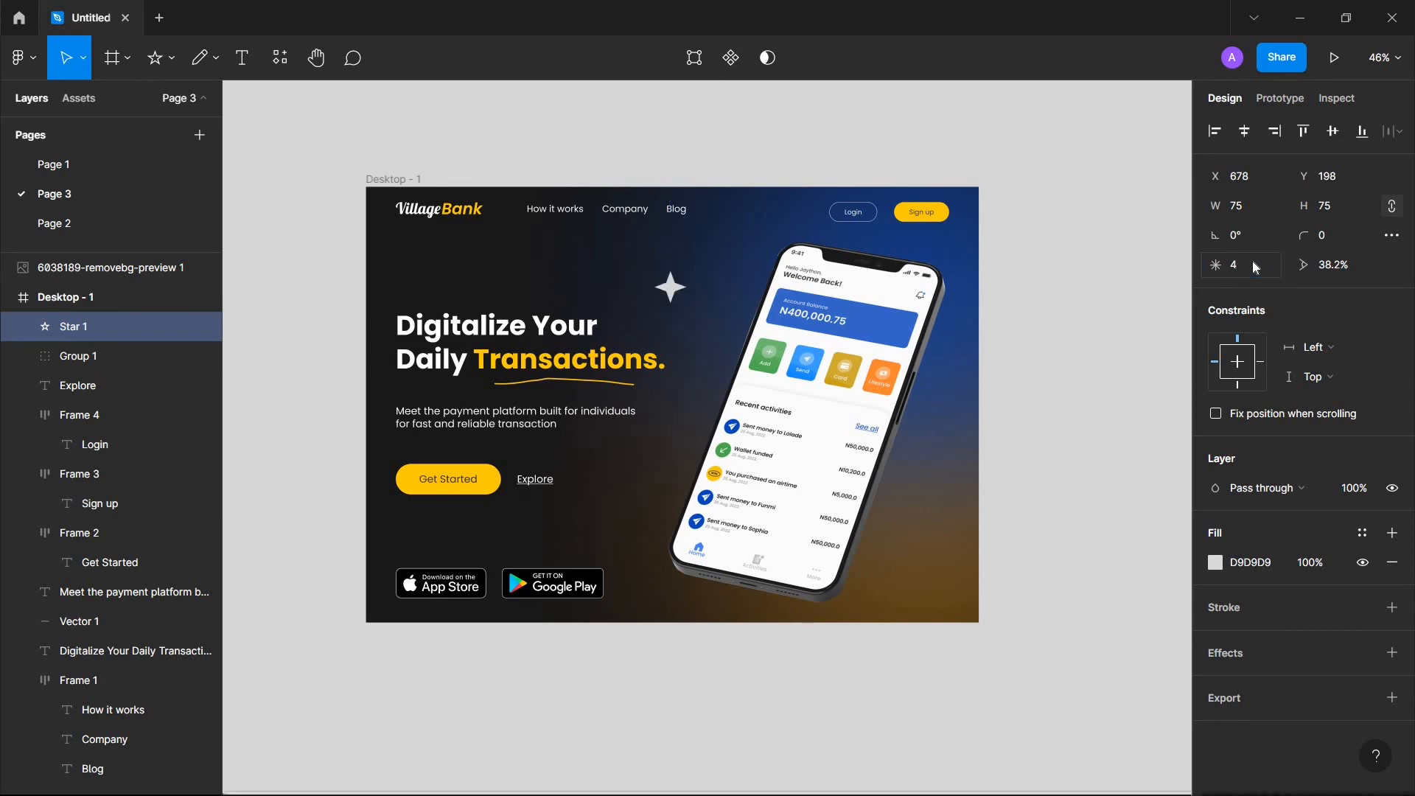
Step: Move the star to the phone mockup's upper-left corner at X 897, Y 82 and fill it with white FFFFFF
left_click_drag(670, 287, 763, 236)
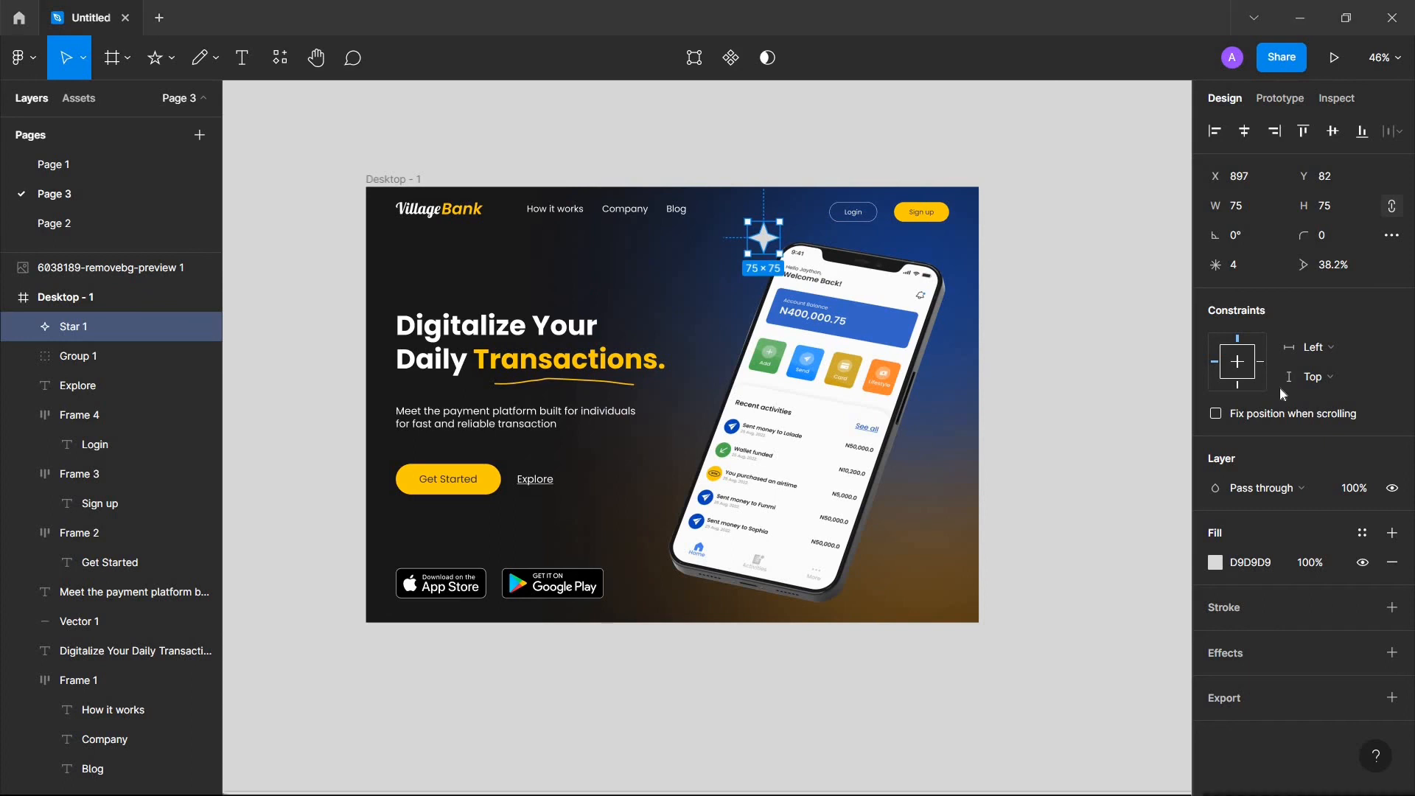
left_click(1216, 566)
left_click_drag(1060, 403, 916, 275)
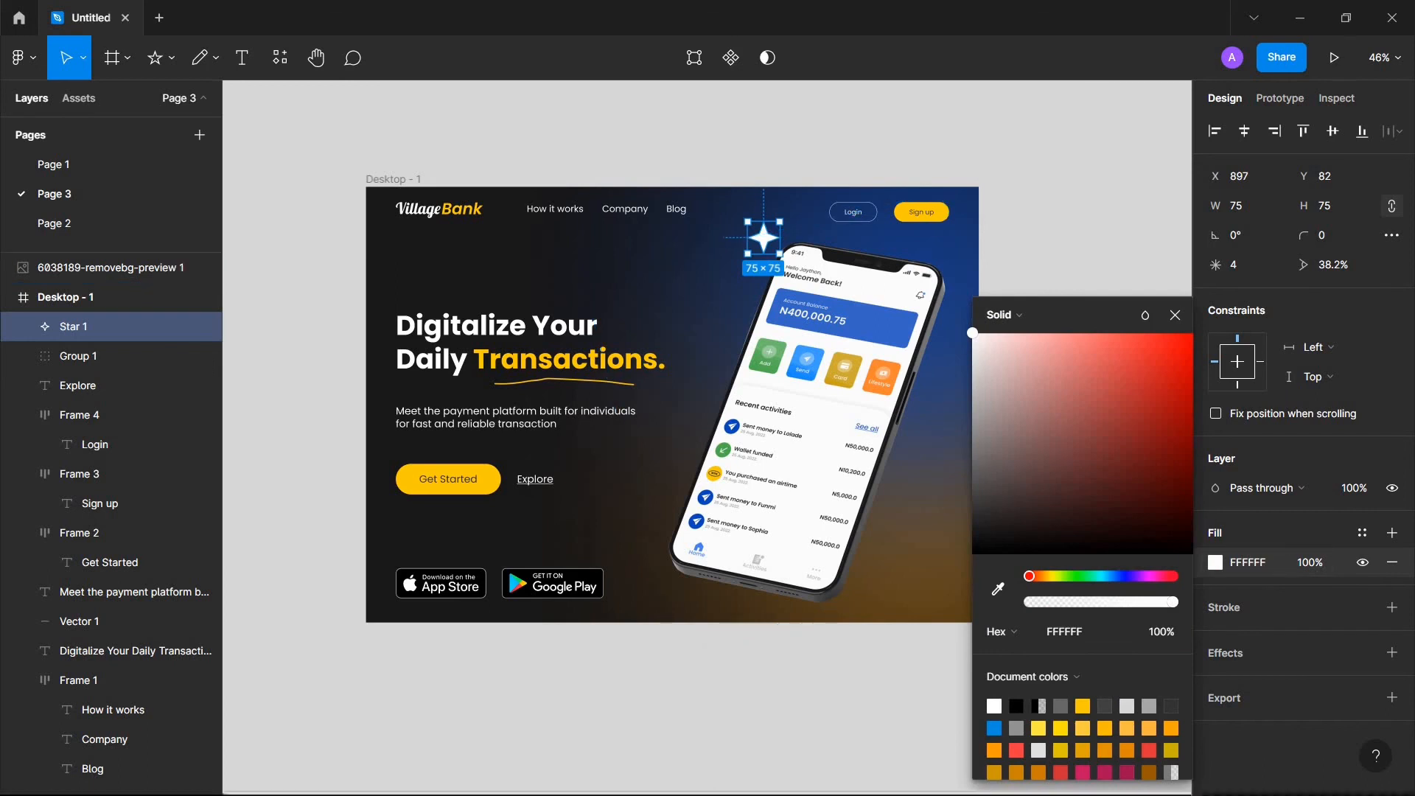
Step: Add a layer blur effect of 10 to the star
left_click(1226, 654)
left_click(1226, 653)
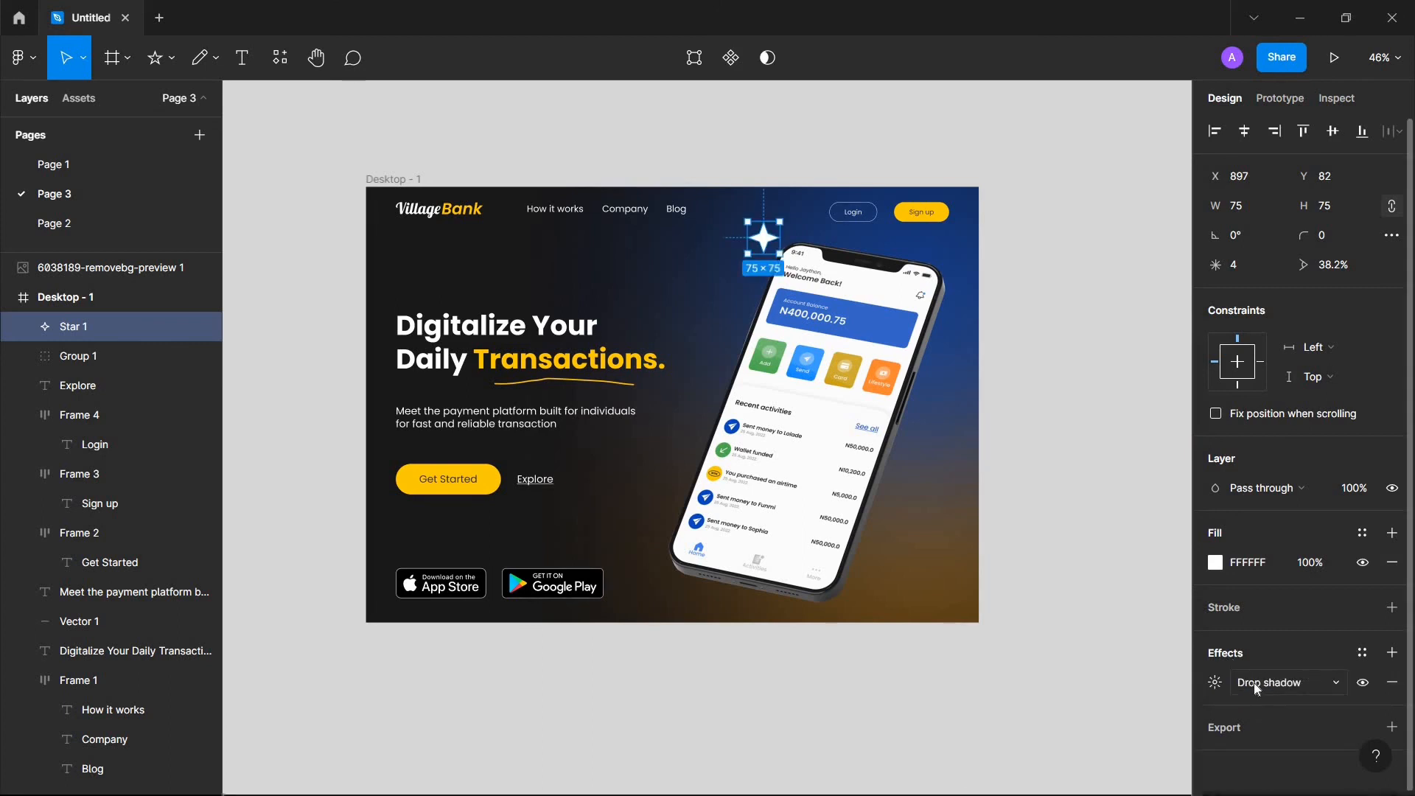
left_click(1254, 686)
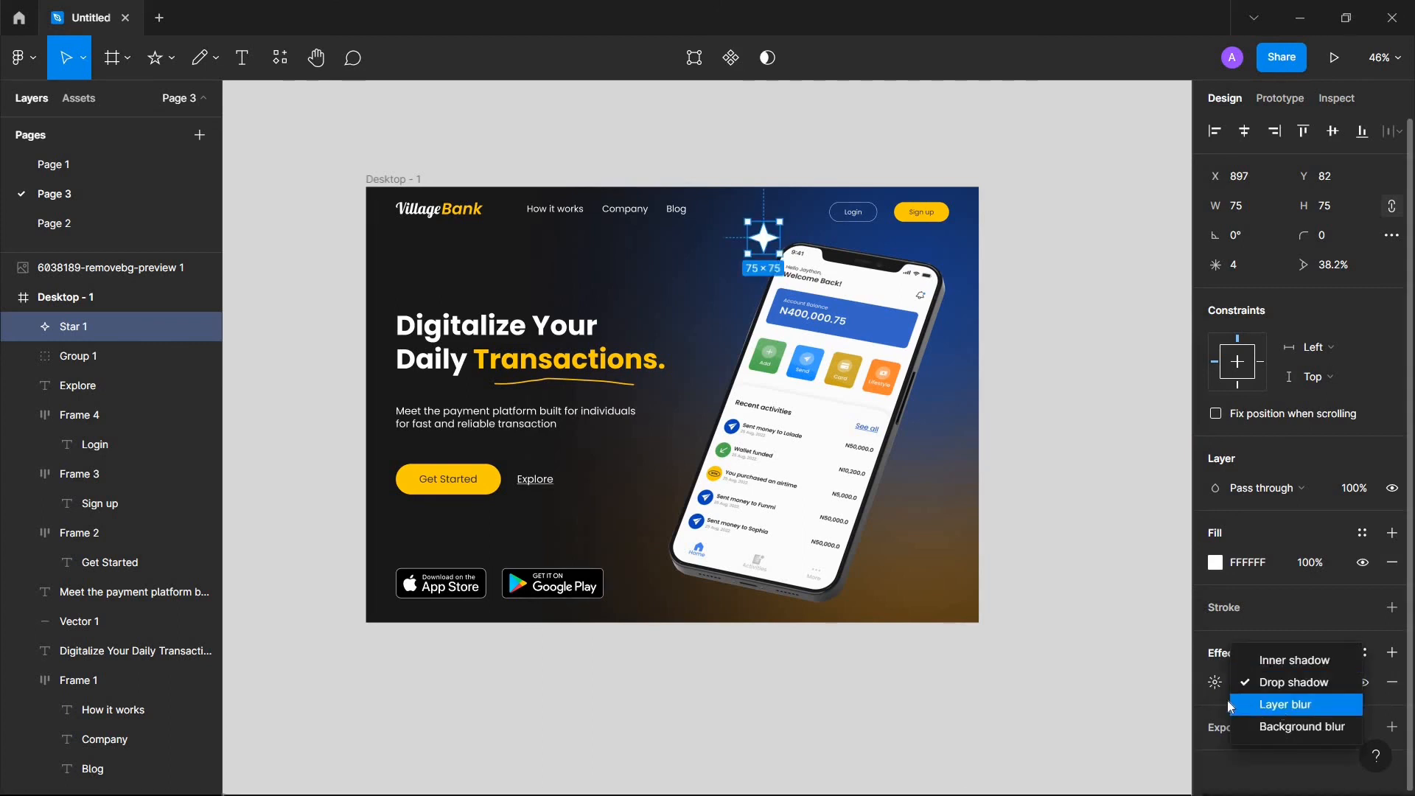
left_click(1279, 706)
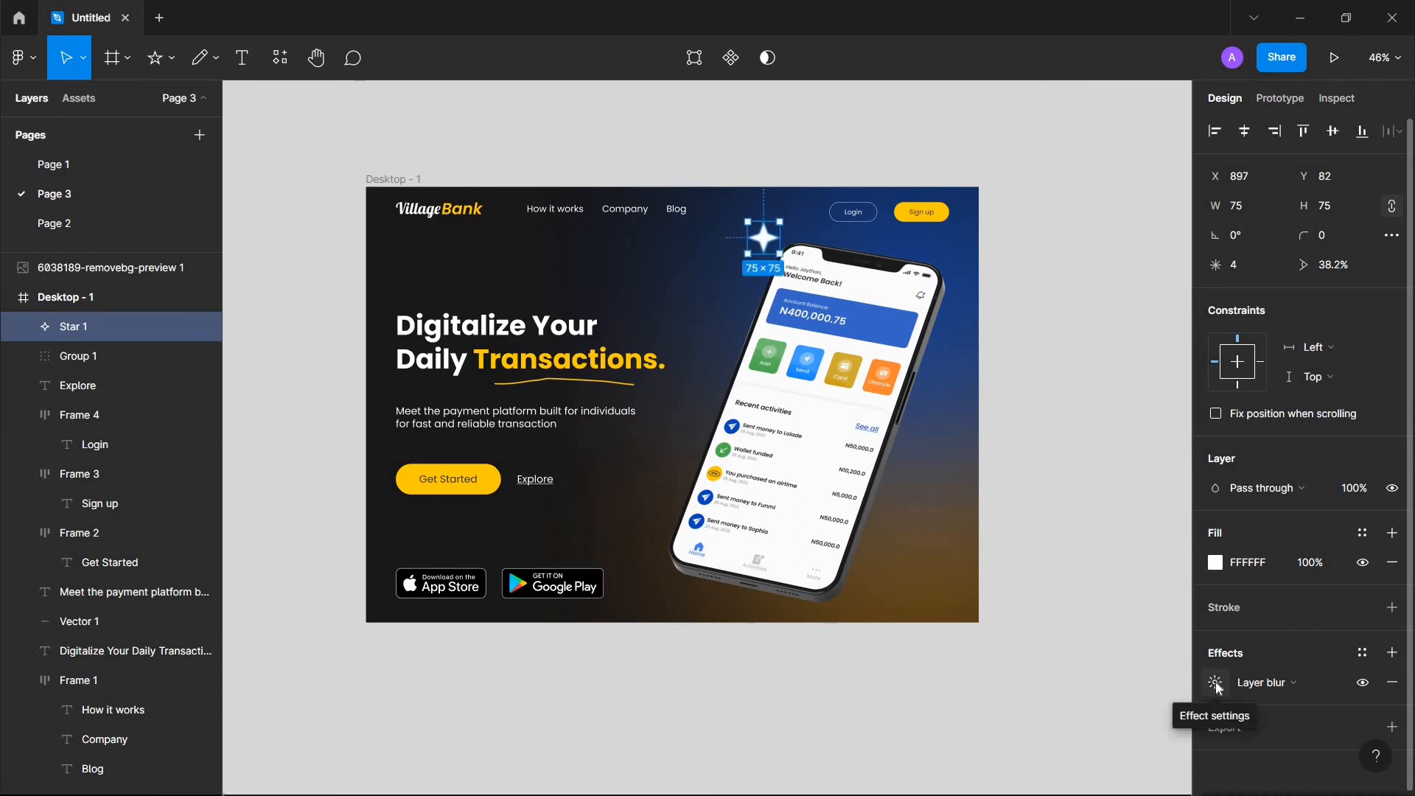
left_click(1216, 683)
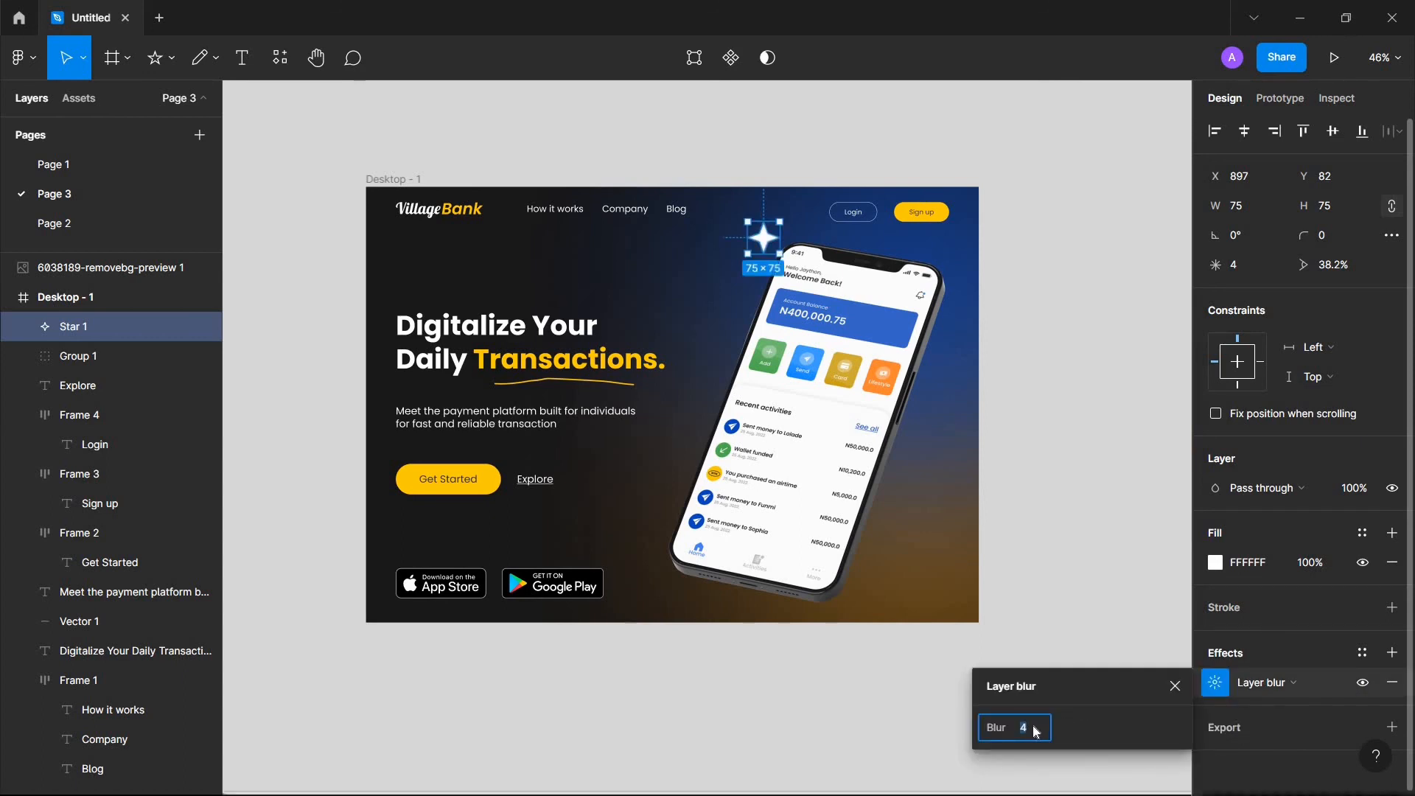
type("10")
key("Return")
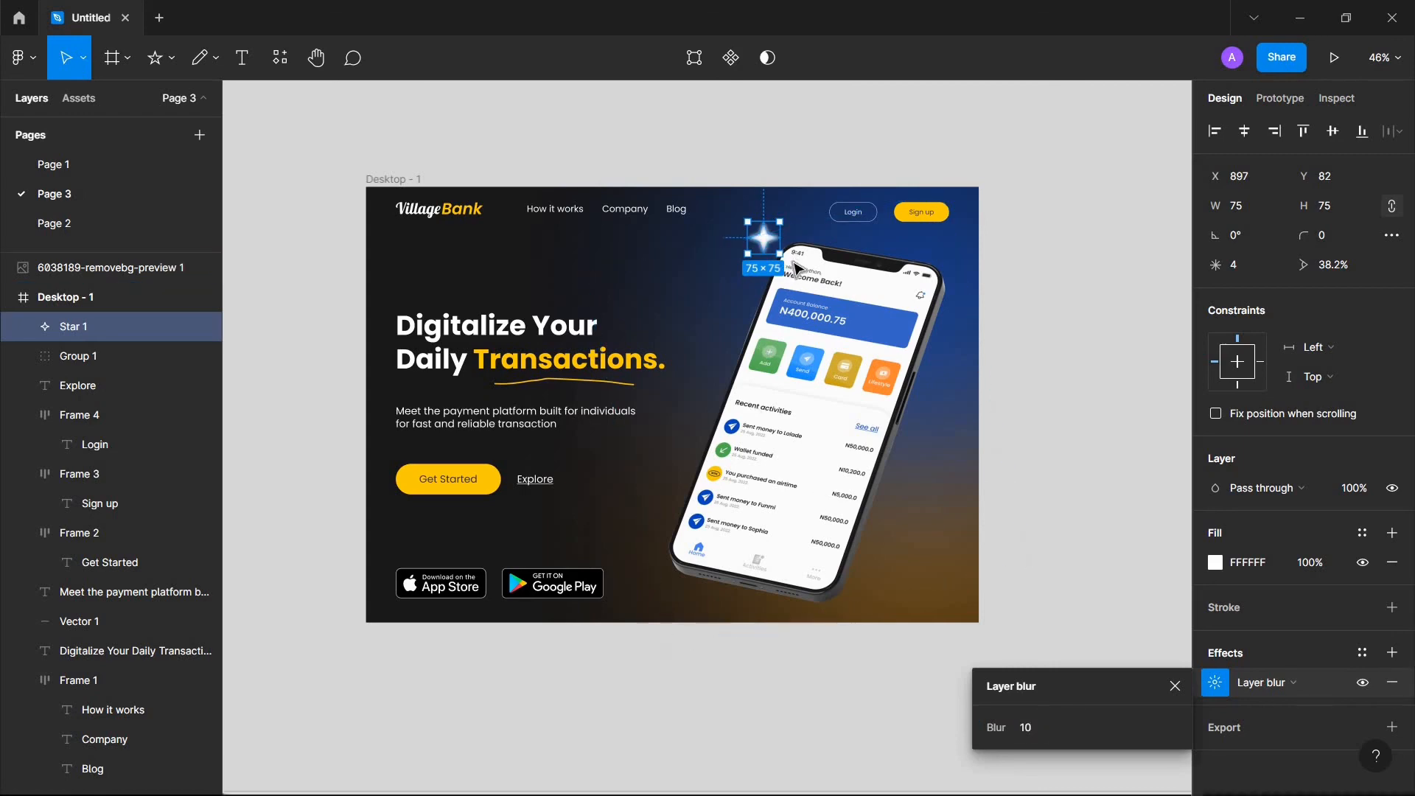
Step: Shrink the star to 65 × 65 and scale the phone mockup image down slightly, lowering its upper edge
scroll(792, 262, "up", 5)
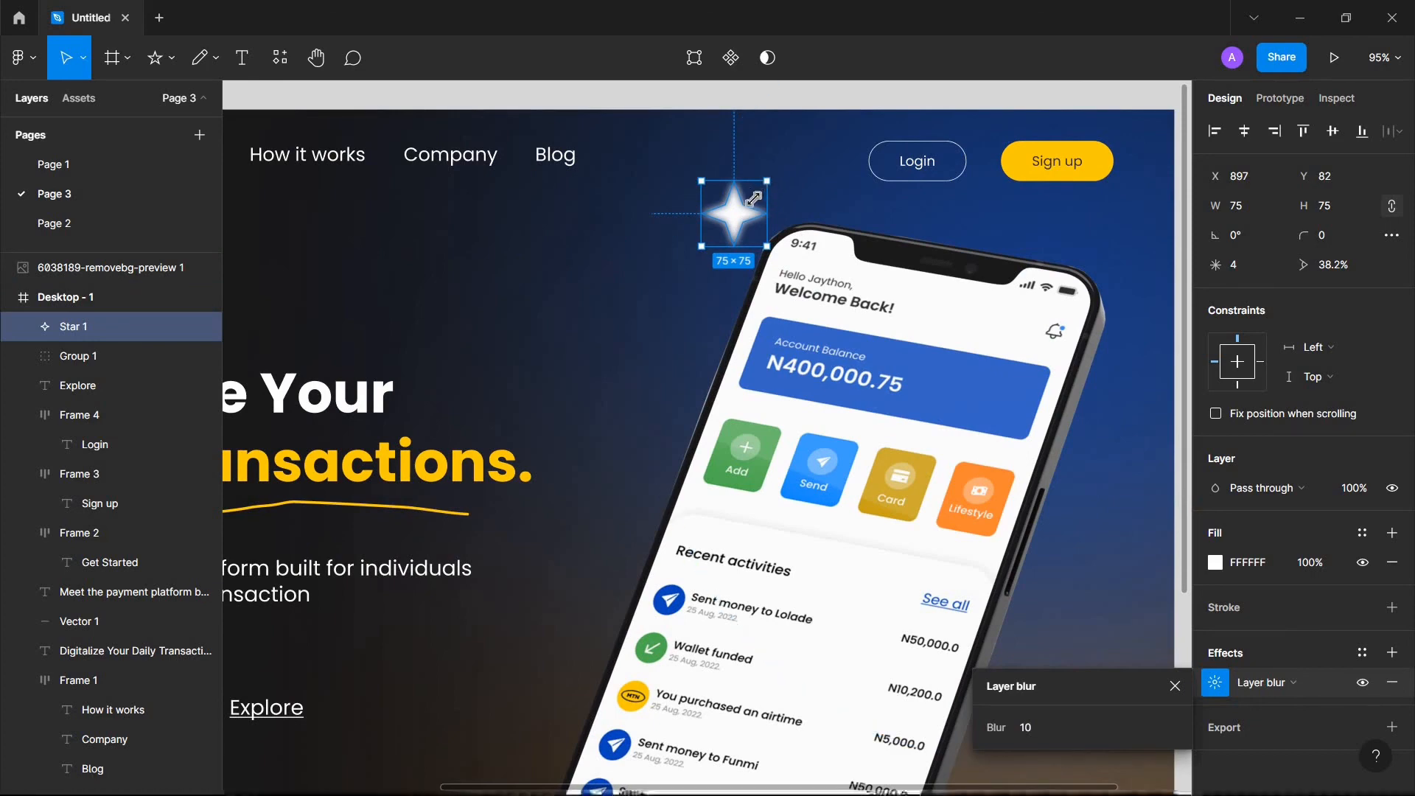
left_click_drag(753, 198, 745, 206)
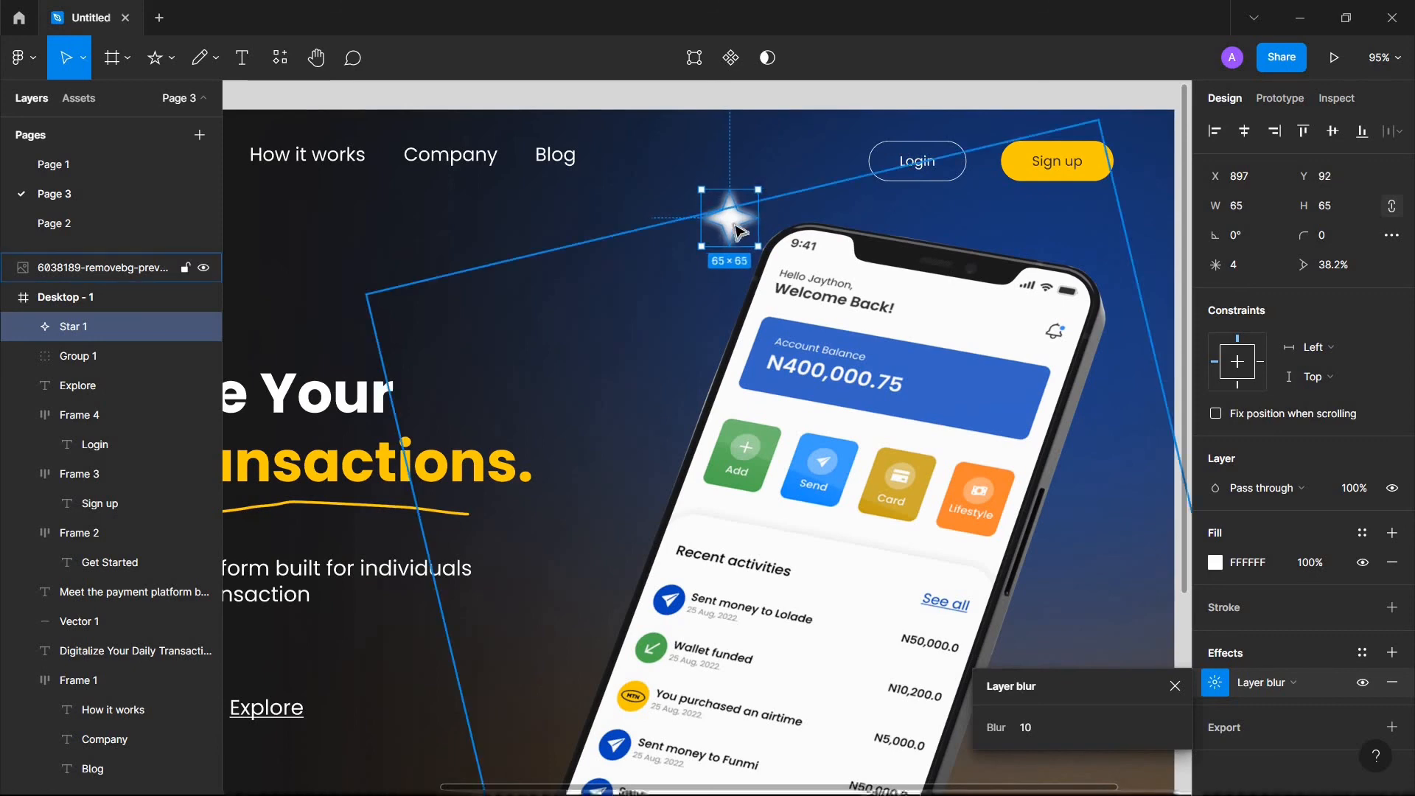
key("shift+1")
left_click(890, 313)
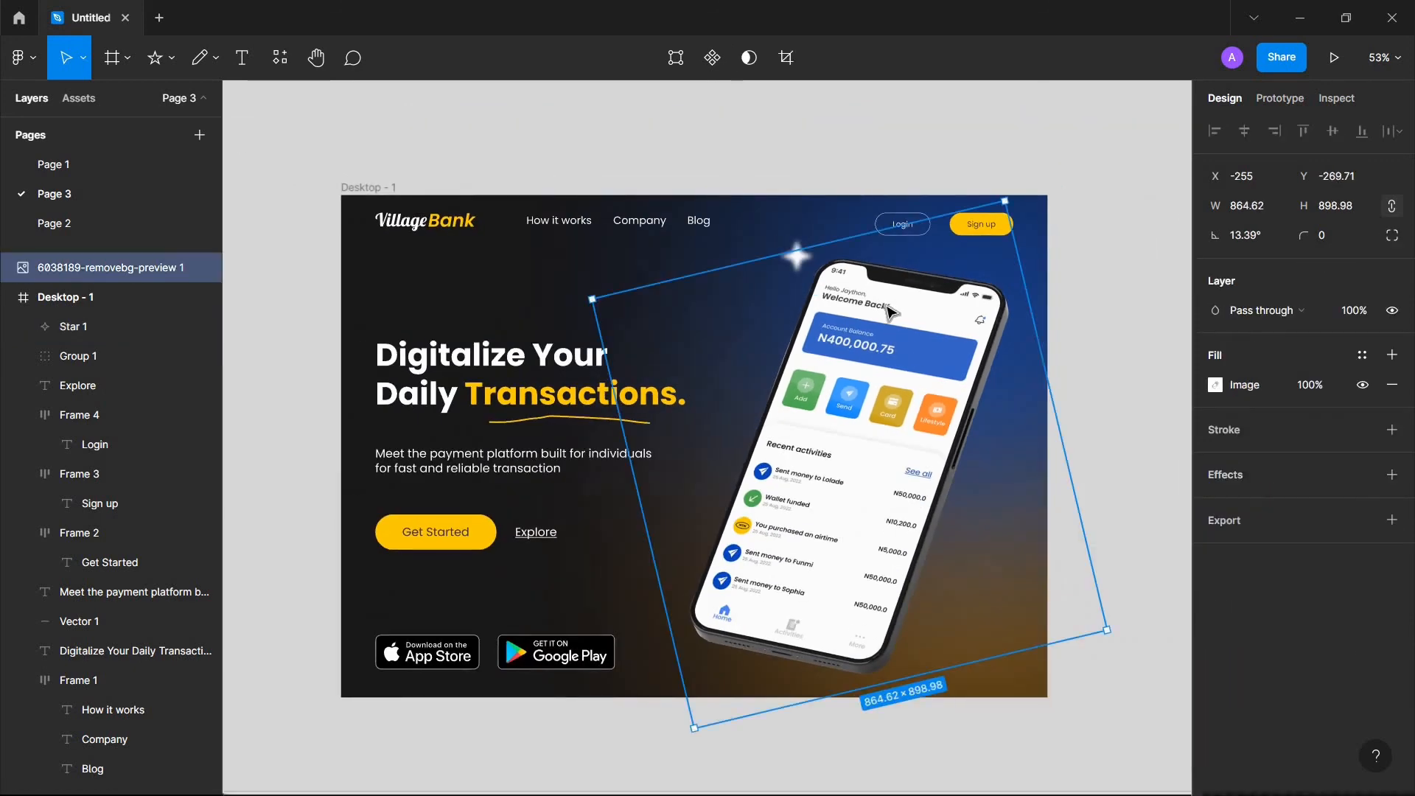
left_click_drag(996, 211, 977, 243)
Step: Reposition the star just above the phone's upper-left corner at X 914, Y 130
left_click(799, 259)
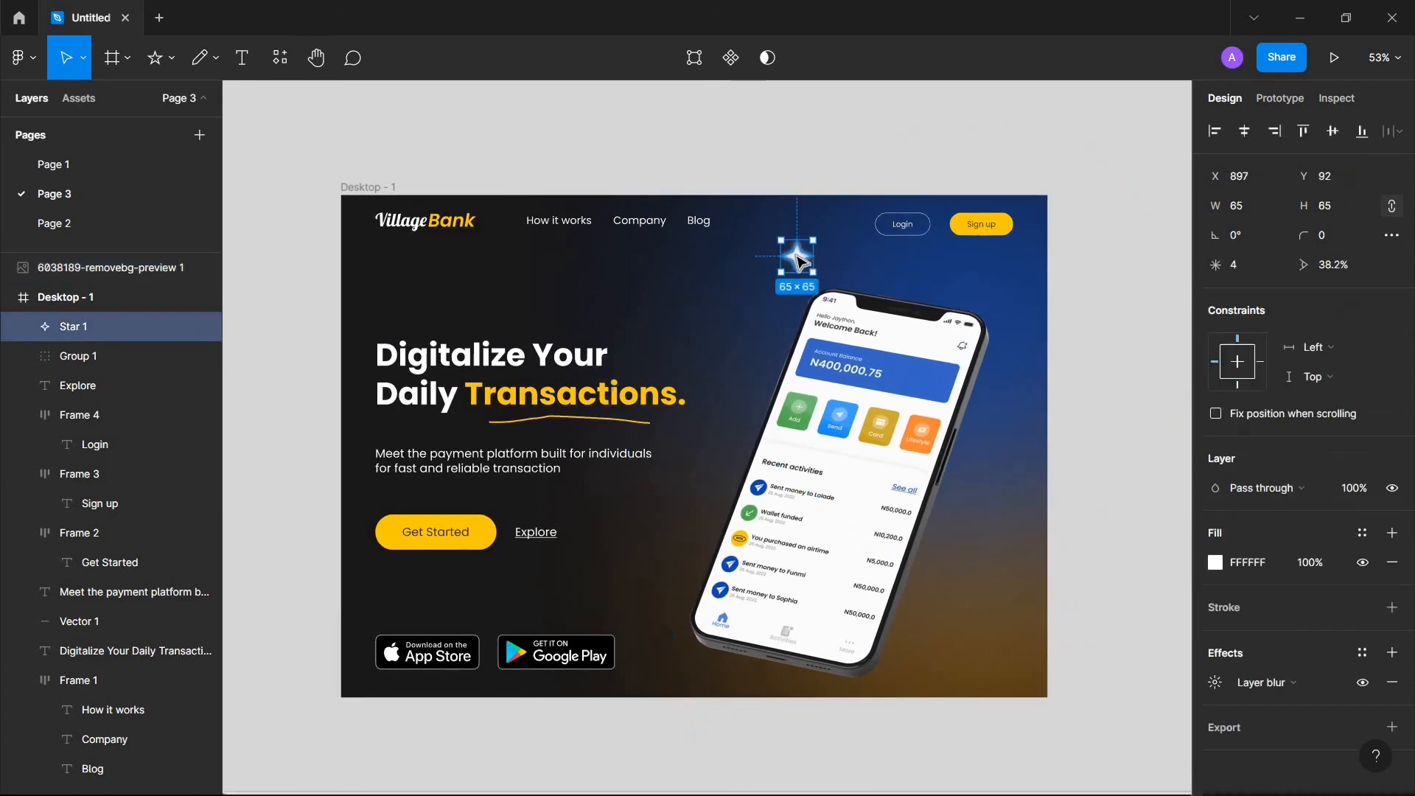
left_click_drag(814, 269, 987, 532)
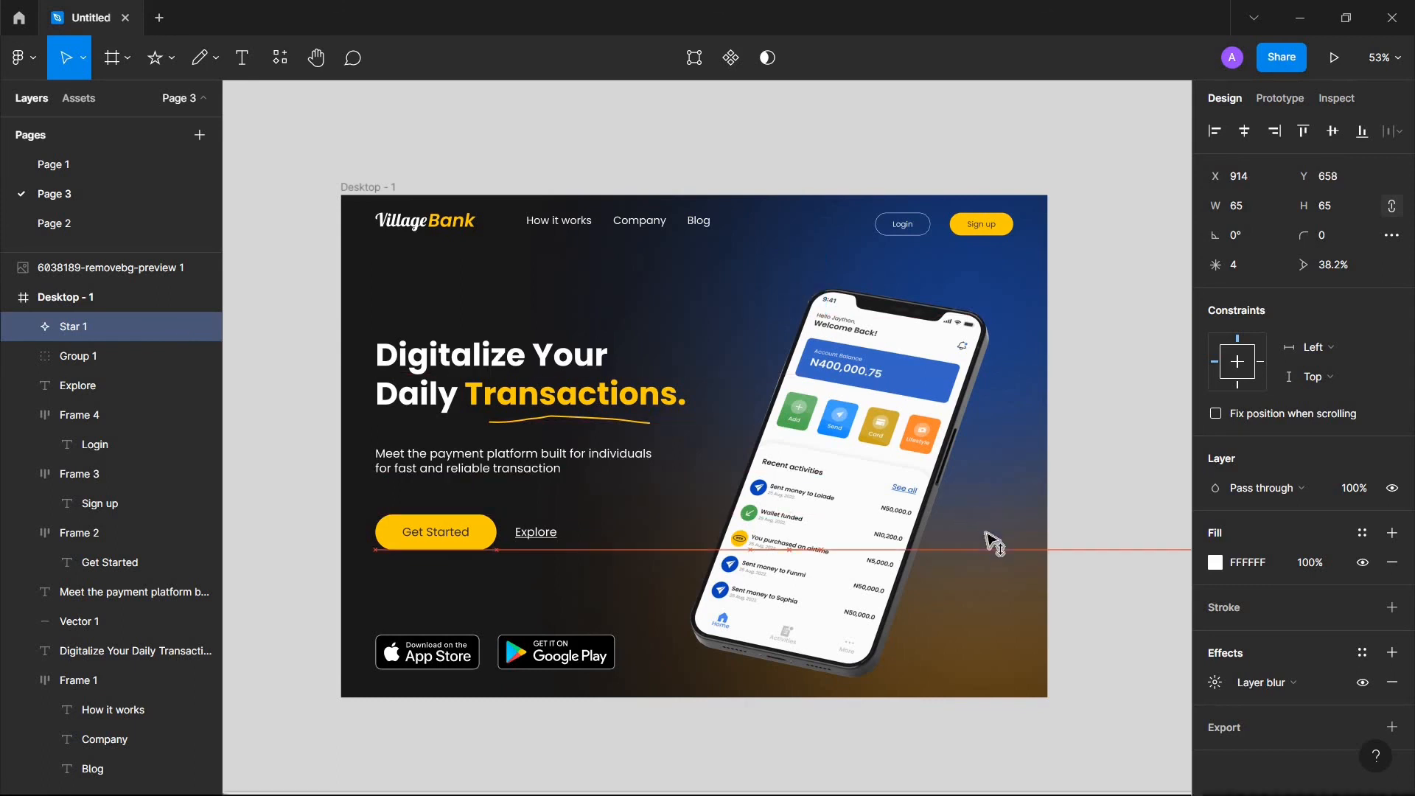
key("ctrl+z")
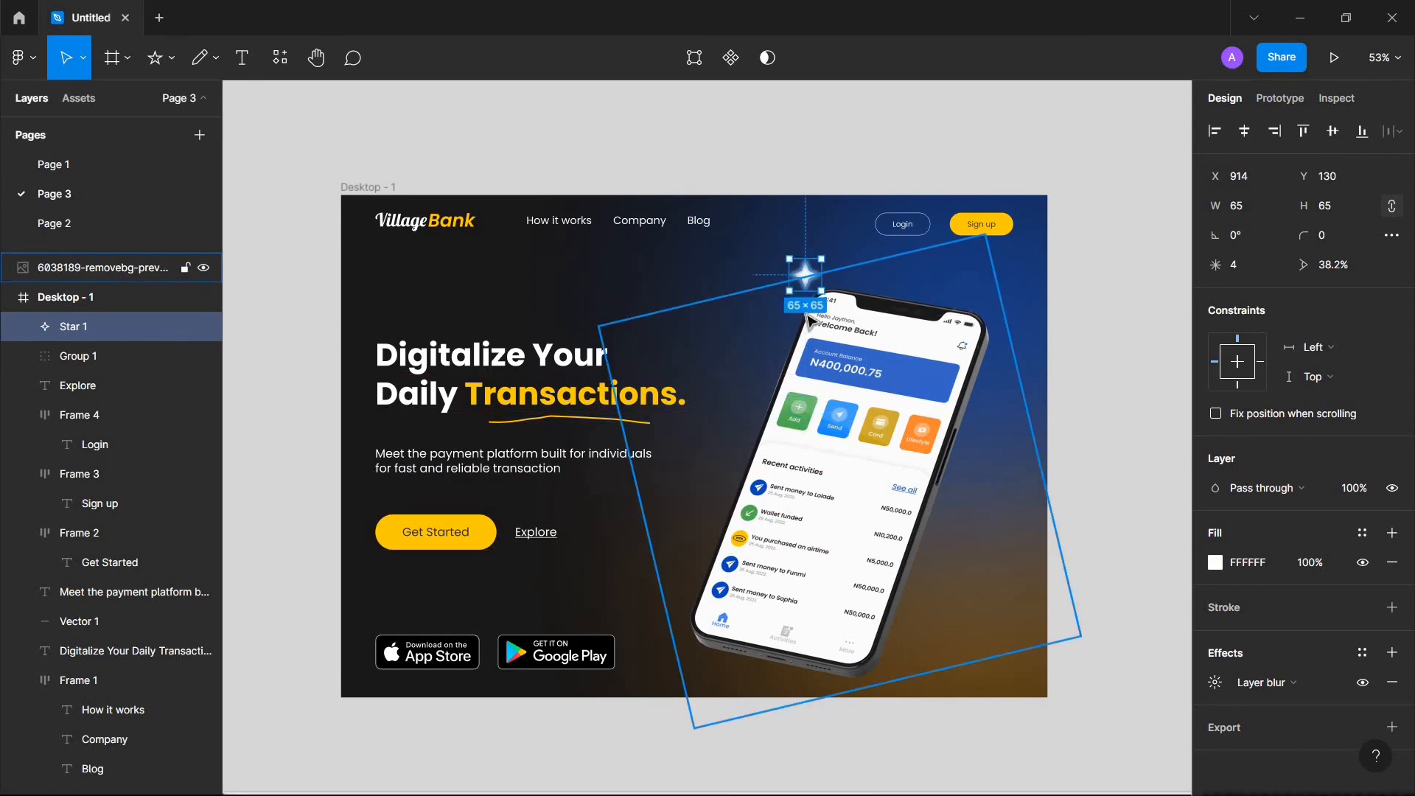
Step: Duplicate the star, place the copy beside the phone's lower right edge, and shrink it to 45 × 45
key("ctrl+d")
left_click_drag(809, 279, 969, 544)
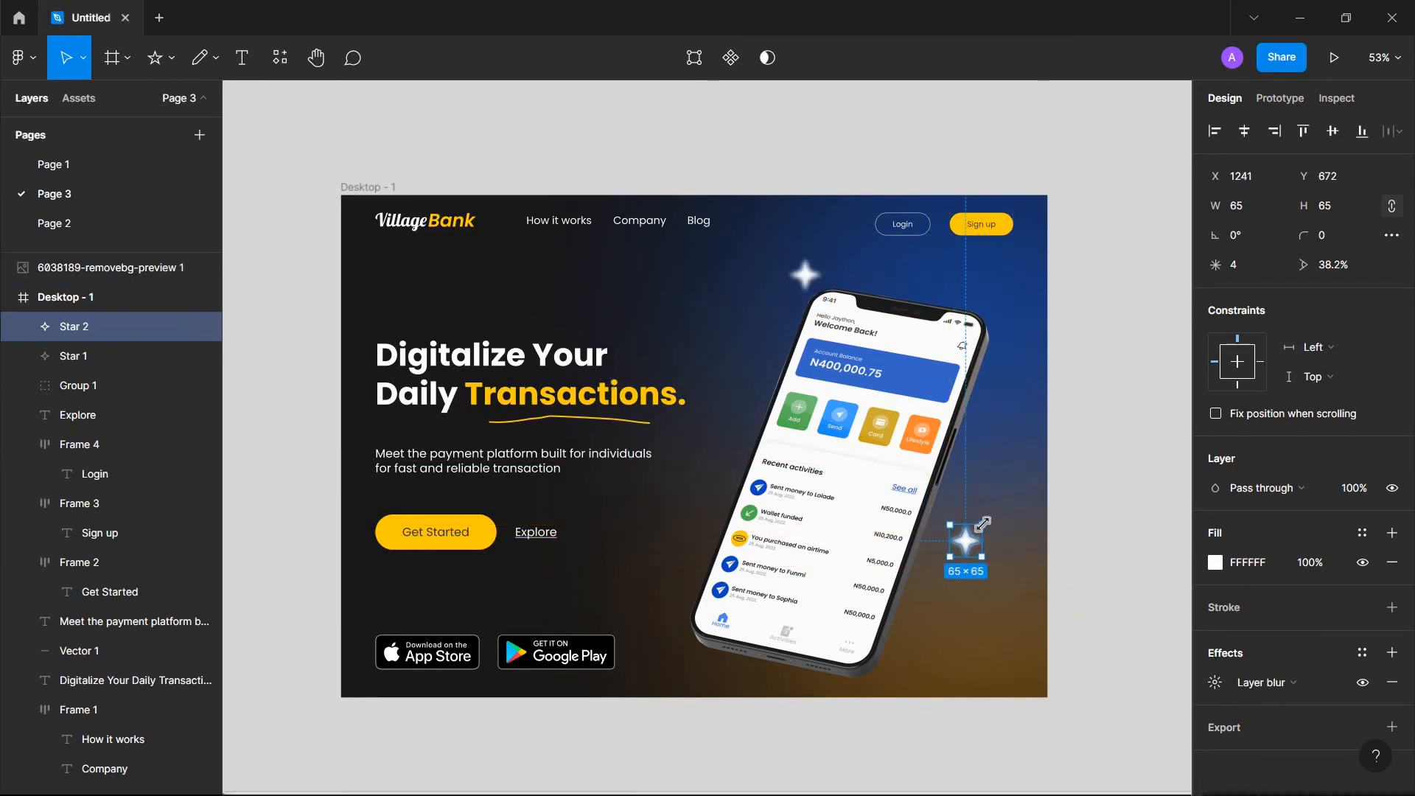
mouse_move(976, 528)
left_mouse_down()
mouse_move(988, 518)
mouse_move(966, 546)
mouse_move(955, 536)
left_mouse_up()
Step: Duplicate the small star and place the copy between Explore and the phone's left edge at 59 × 59
key("ctrl+d")
scroll(1005, 572, "down", 1)
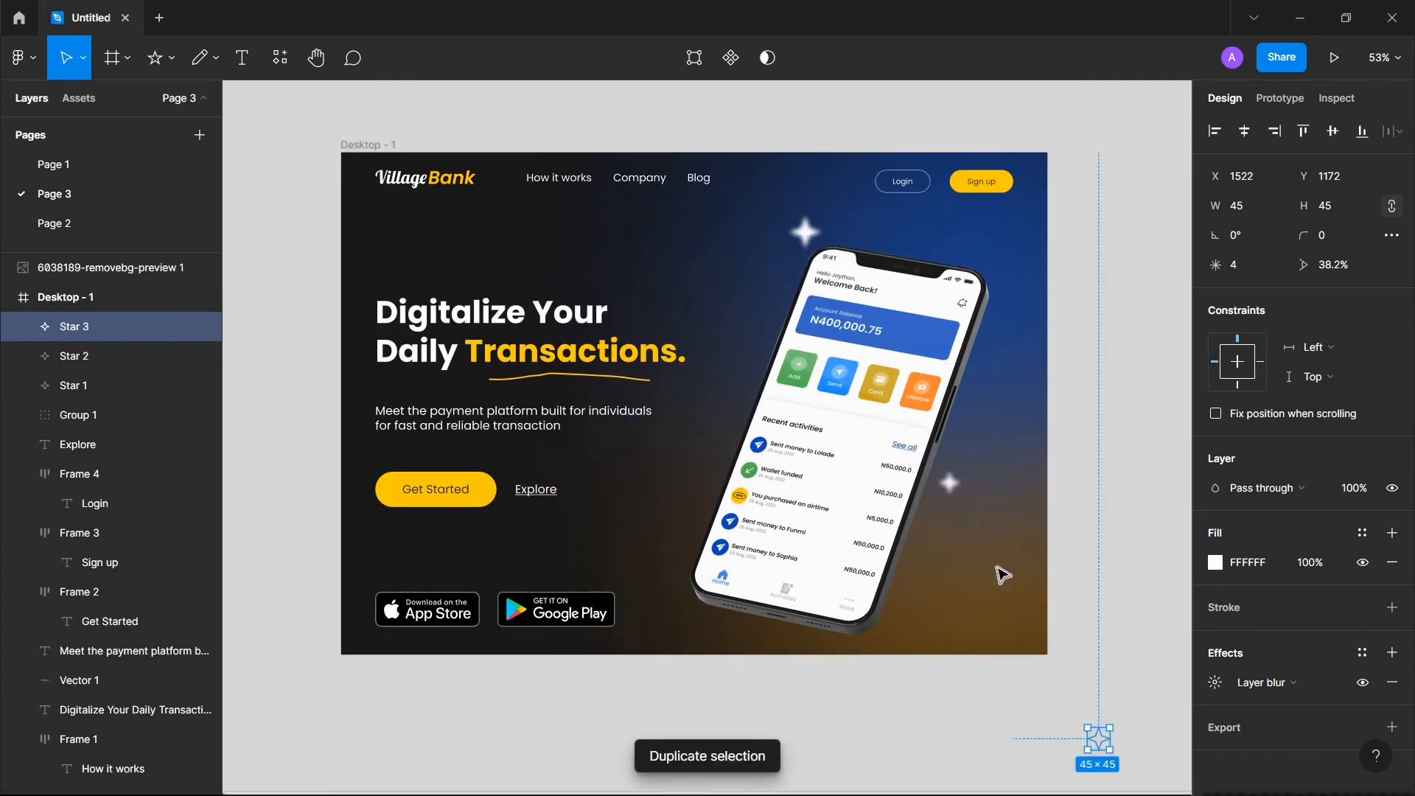
left_click_drag(1098, 738, 390, 492)
Step: Duplicate the star again and place a 44 × 44 copy at the end of "Digitalize Your" at X 536, Y 274
key("ctrl+d")
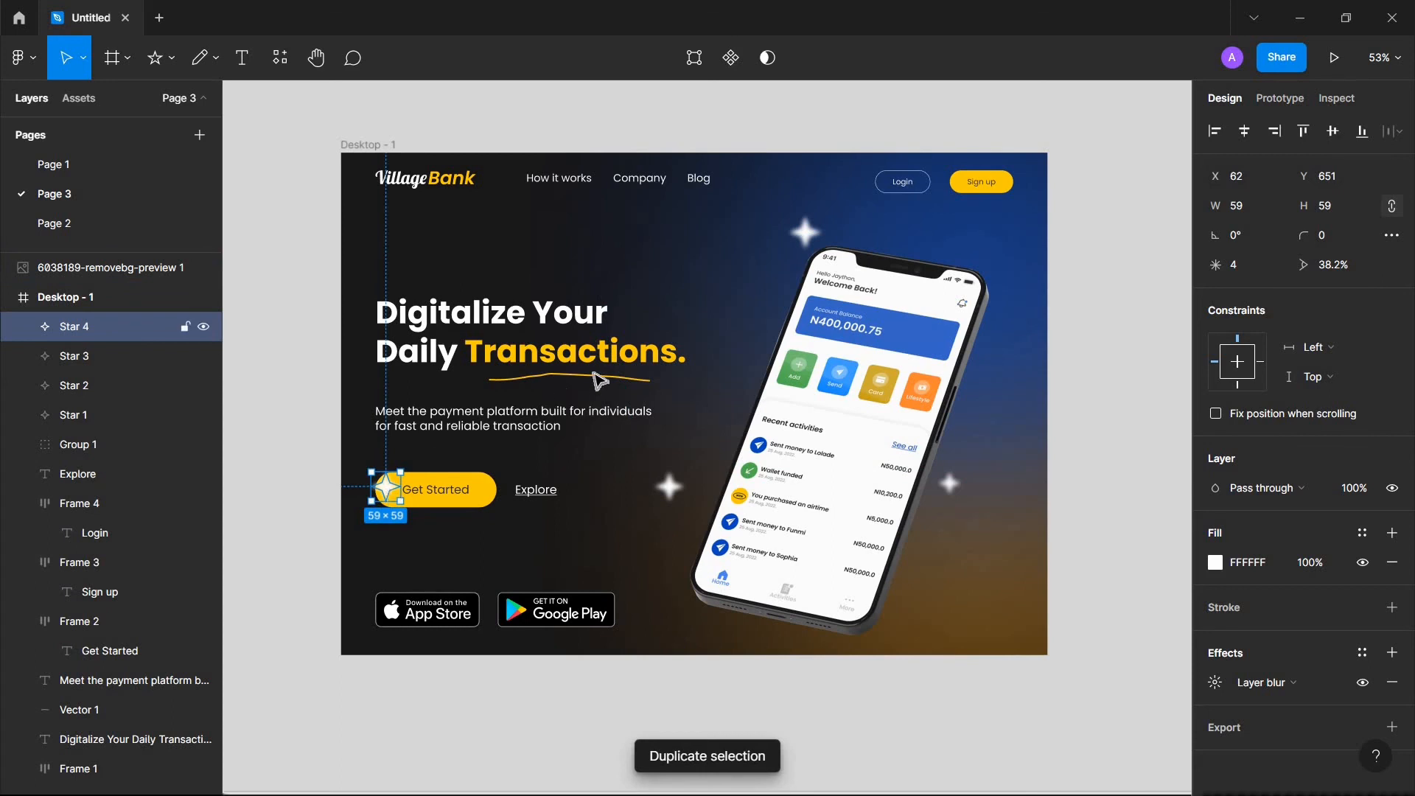
left_click_drag(601, 381, 627, 285)
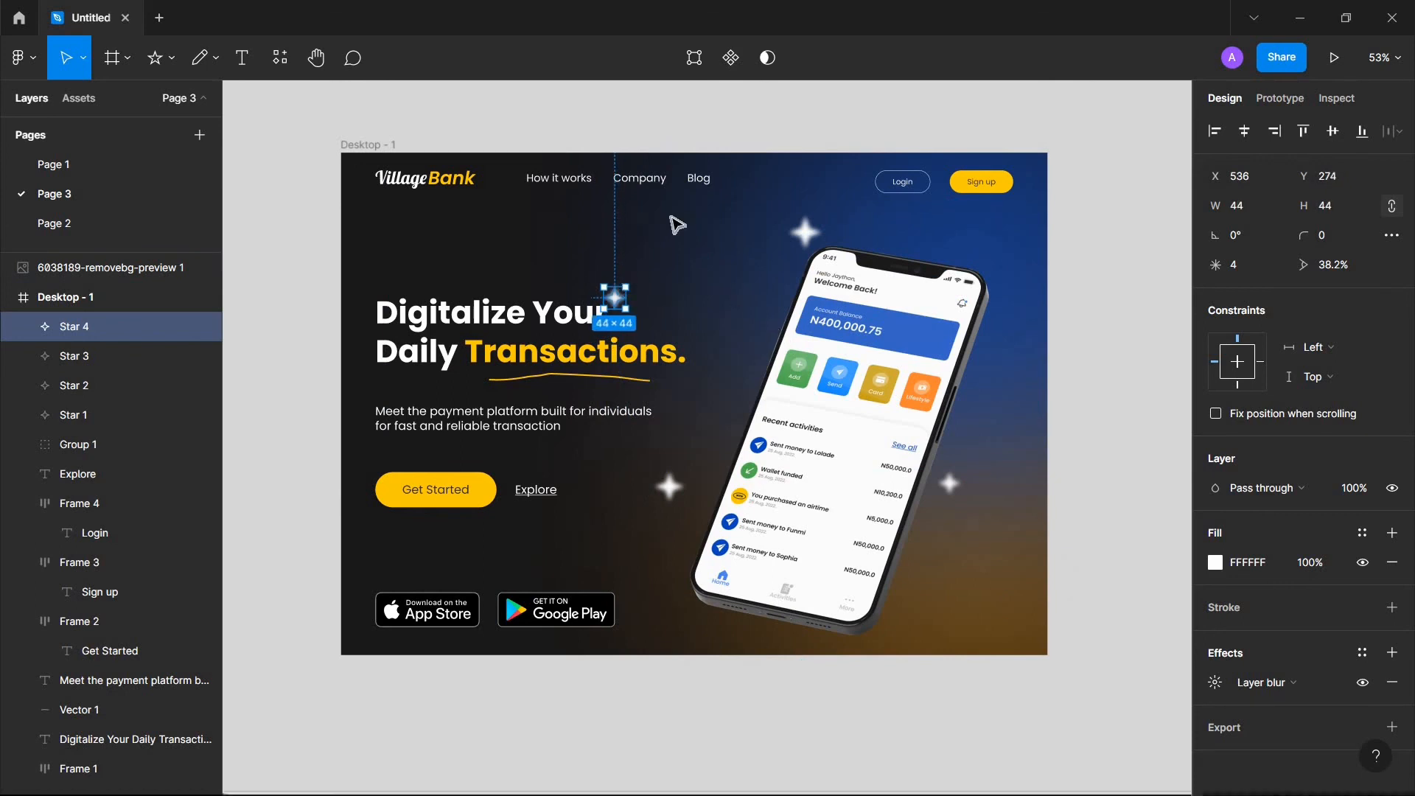
left_click(672, 228)
scroll(672, 233, "down", 2)
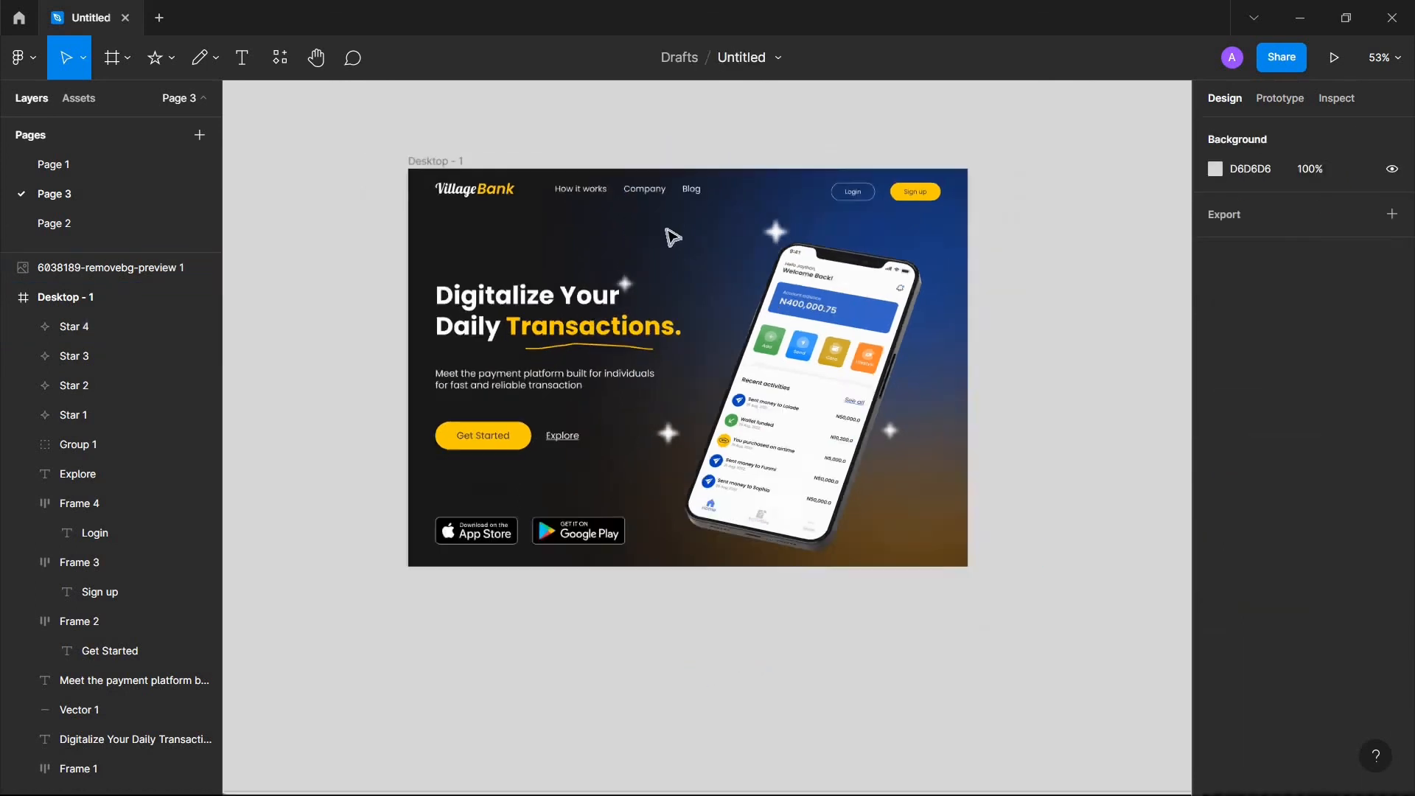
scroll(672, 237, "up", 2)
scroll(671, 237, "up", 3)
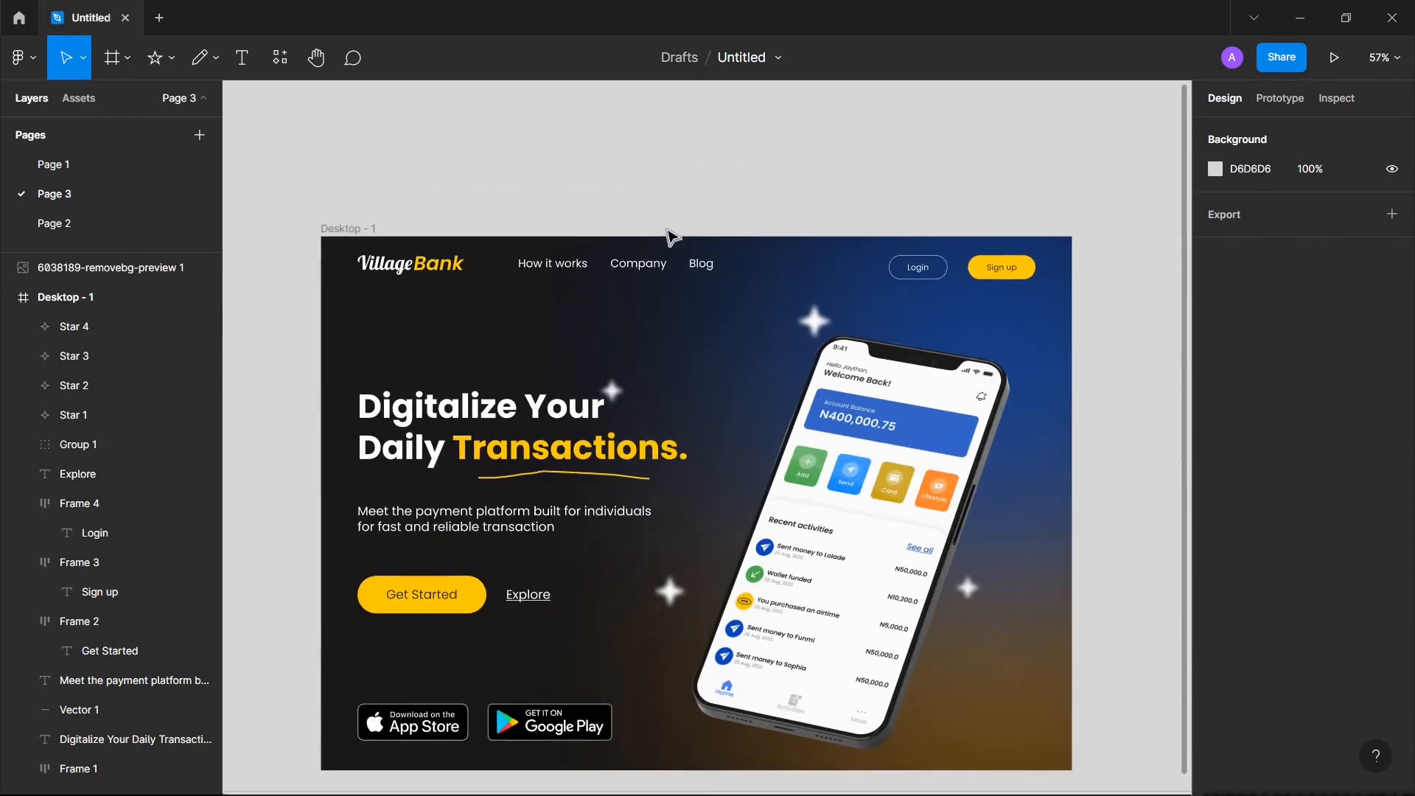
scroll(672, 237, "down", 2)
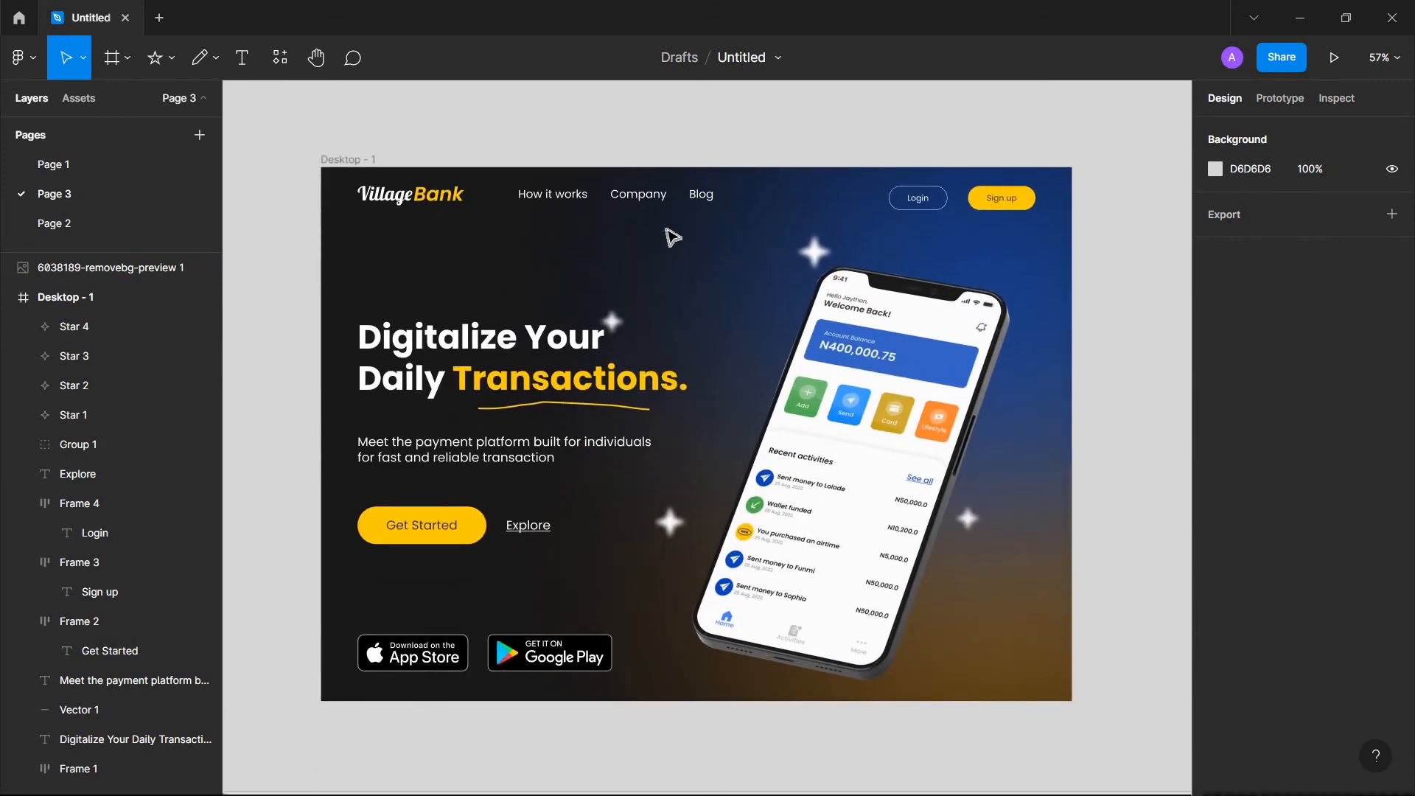